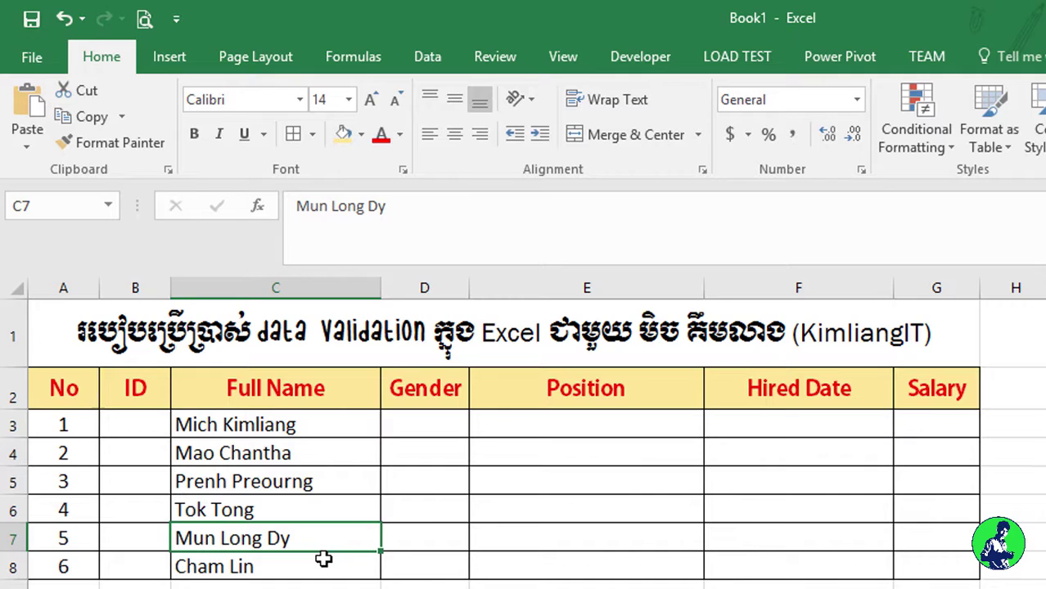
# Step: Select the employee table and its empty ID, Gender, Position and Hired Date ranges
pyautogui.click(325, 559)
pyautogui.click(156, 423)
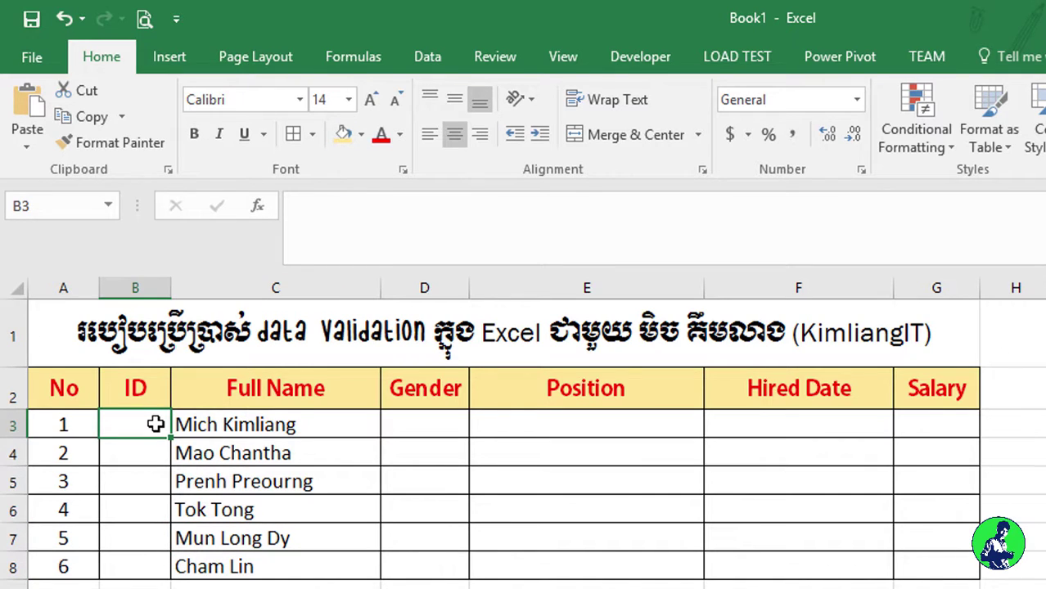
pyautogui.moveTo(107, 396)
pyautogui.mouseDown()
pyautogui.moveTo(876, 575)
pyautogui.moveTo(914, 564)
pyautogui.mouseUp()
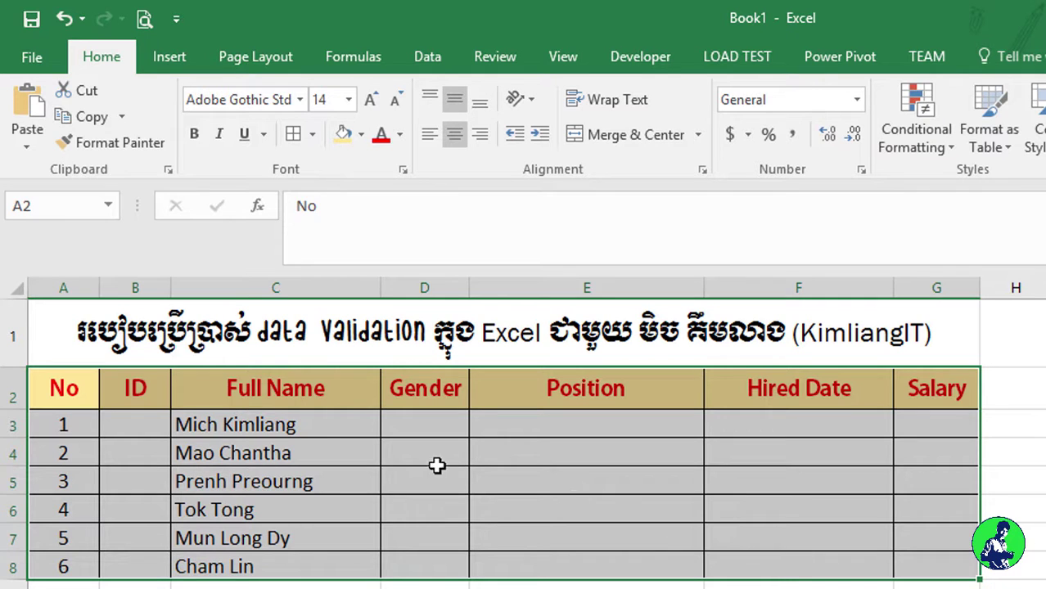
pyautogui.moveTo(154, 422); pyautogui.dragTo(140, 557)
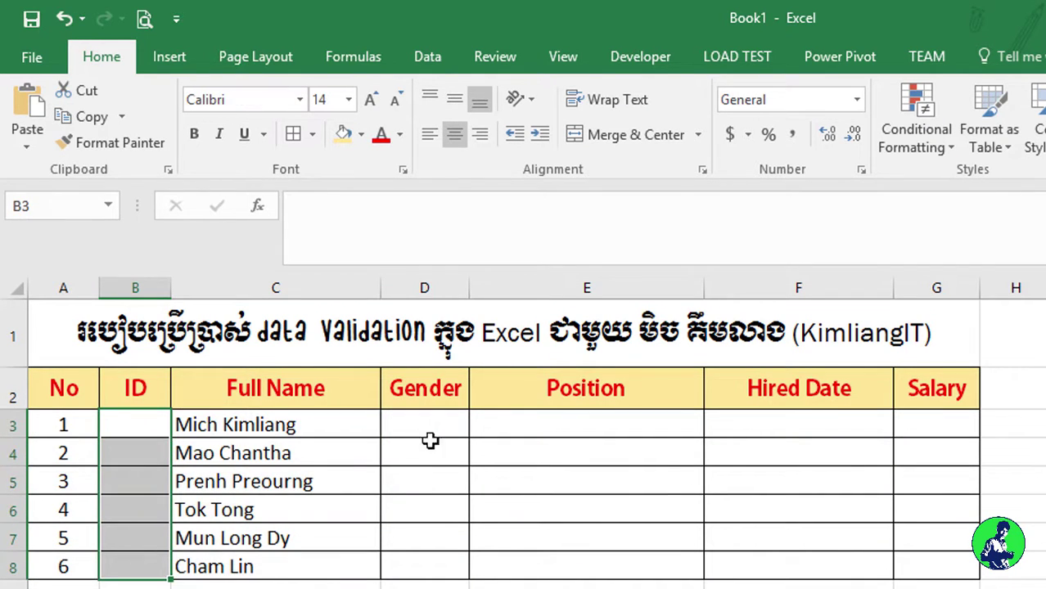
pyautogui.moveTo(430, 426); pyautogui.dragTo(456, 564)
pyautogui.moveTo(614, 427)
pyautogui.mouseDown()
pyautogui.moveTo(889, 565)
pyautogui.moveTo(918, 563)
pyautogui.mouseUp()
pyautogui.click(561, 511)
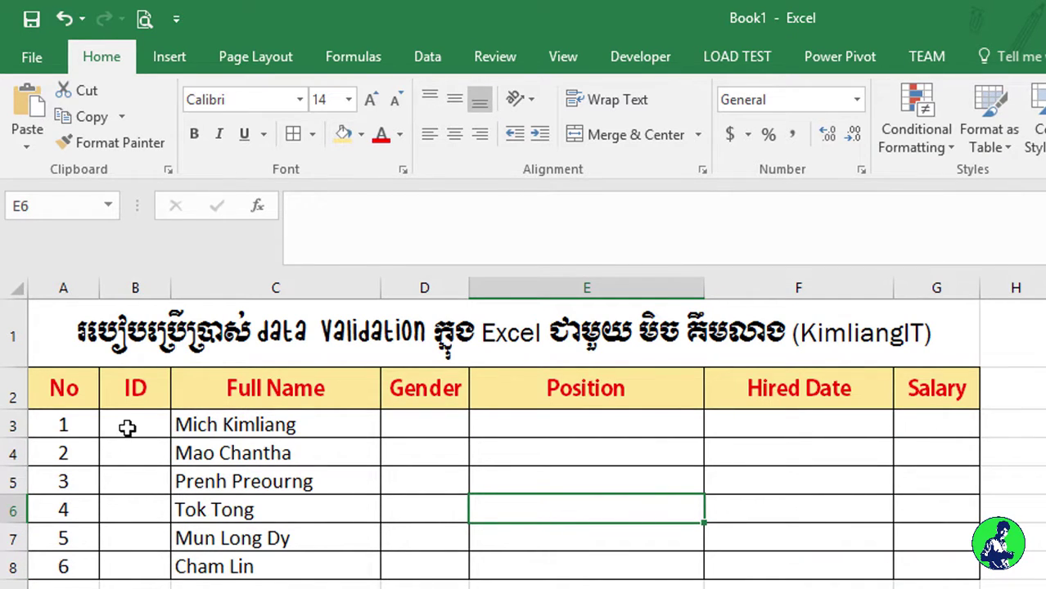
# Step: Select the ID cells B3:B8, the employee name cells and the rows of employees 2 to 6
pyautogui.moveTo(127, 425); pyautogui.dragTo(145, 553)
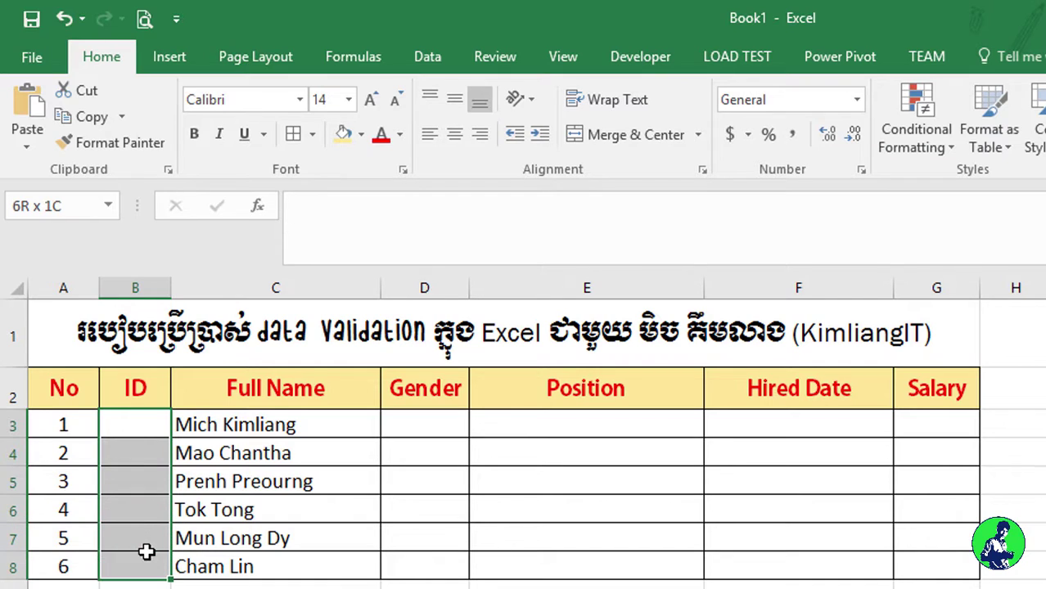
pyautogui.click(229, 504)
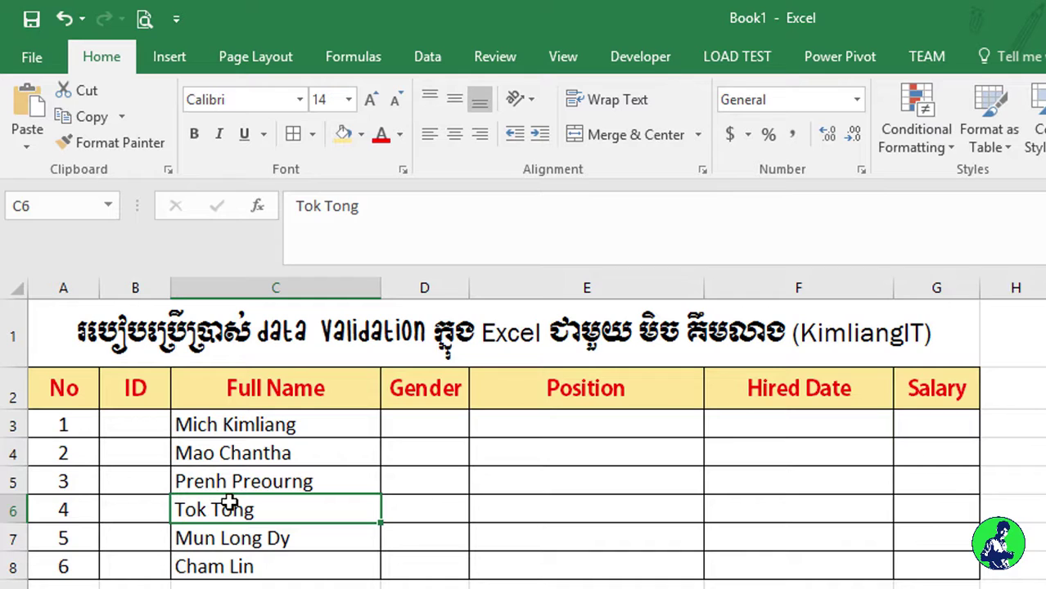
pyautogui.click(197, 431)
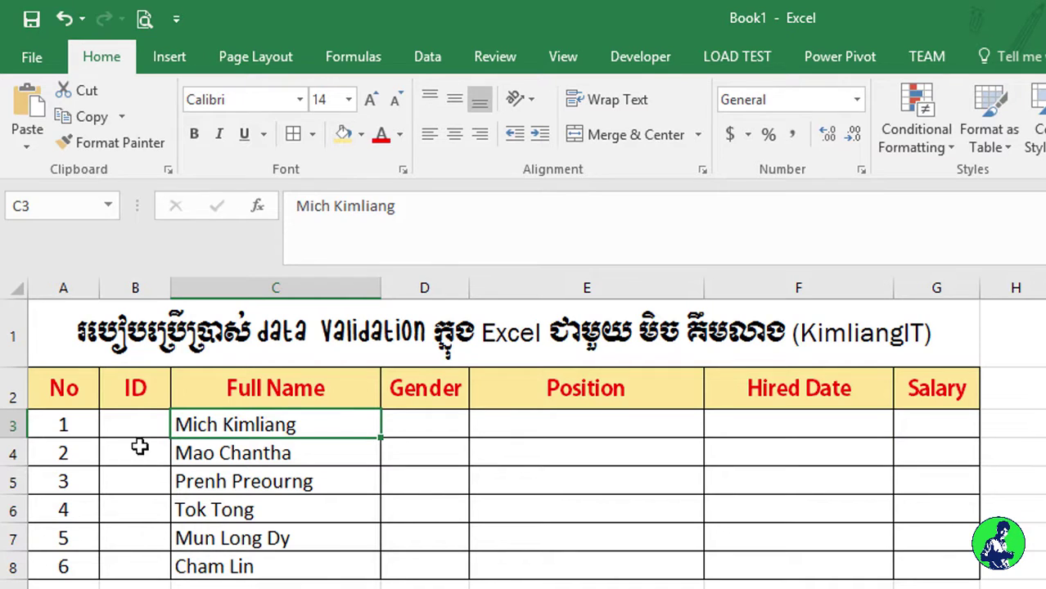
pyautogui.moveTo(138, 449)
pyautogui.mouseDown()
pyautogui.moveTo(831, 565)
pyautogui.moveTo(855, 556)
pyautogui.mouseUp()
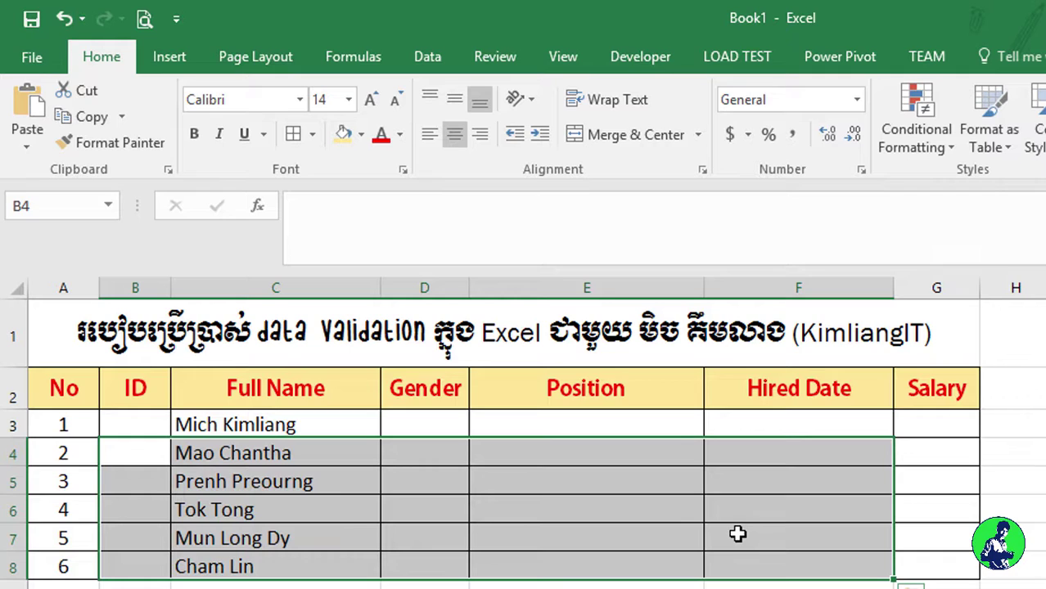
pyautogui.click(145, 532)
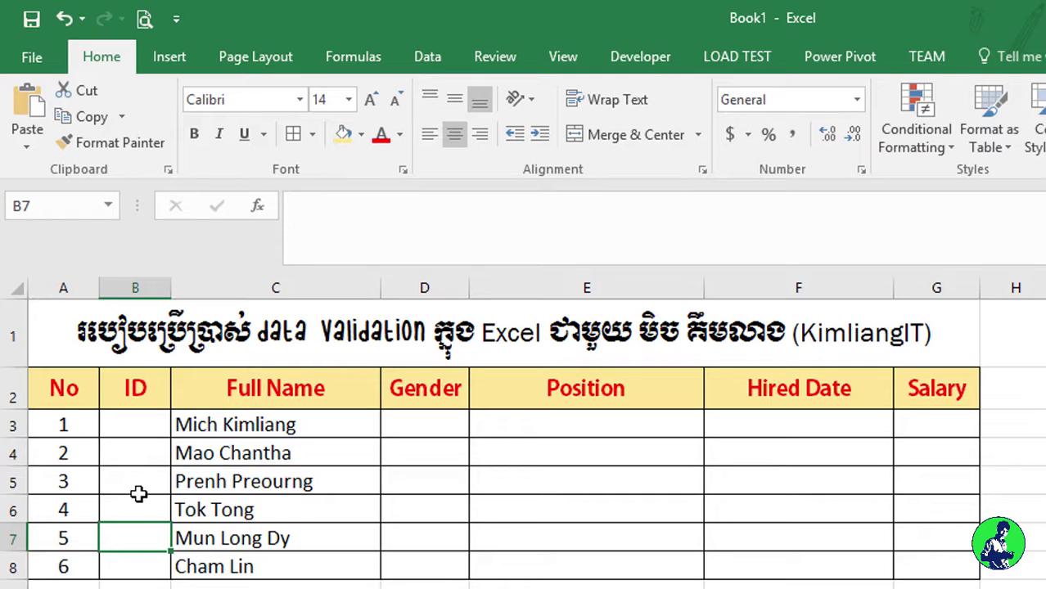
pyautogui.click(257, 484)
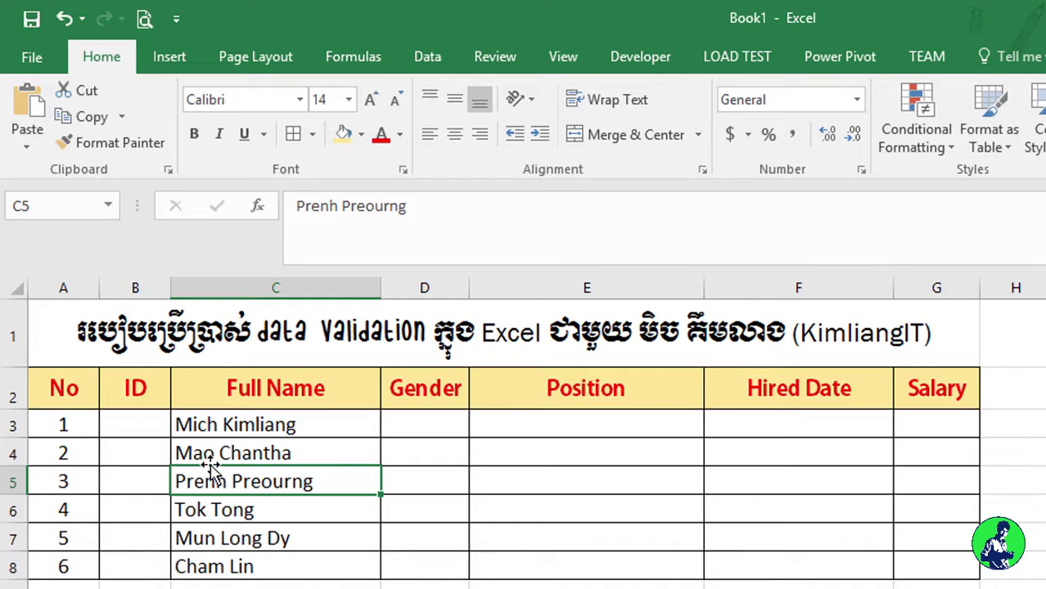
# Step: Enter 1 and 2 in B3:B4 and fill the IDs down to 6 in B8
pyautogui.click(131, 453)
pyautogui.click(136, 425)
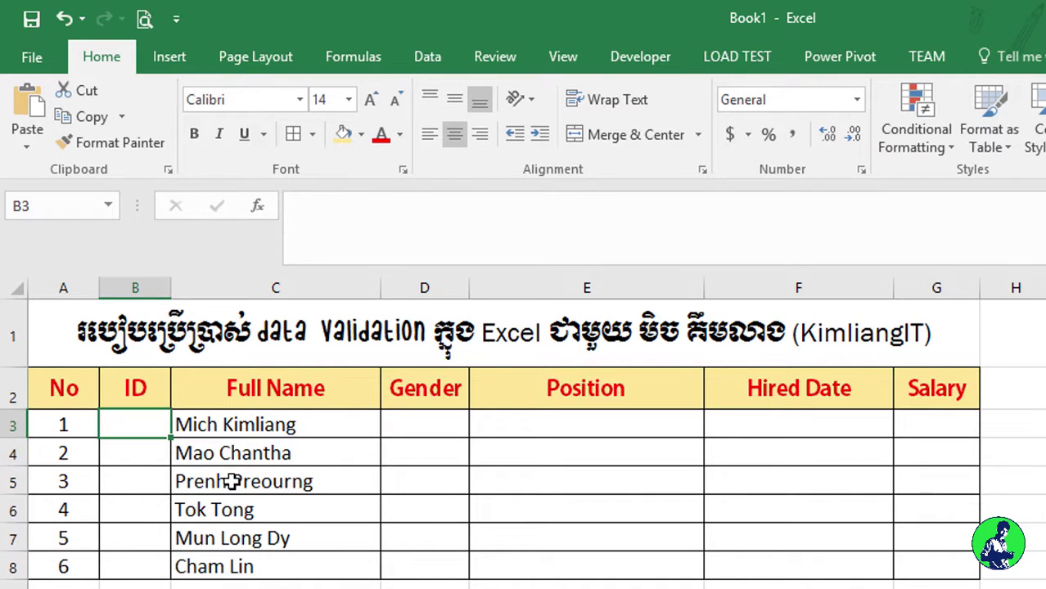
pyautogui.write('1')
pyautogui.press('Return')
pyautogui.write('2')
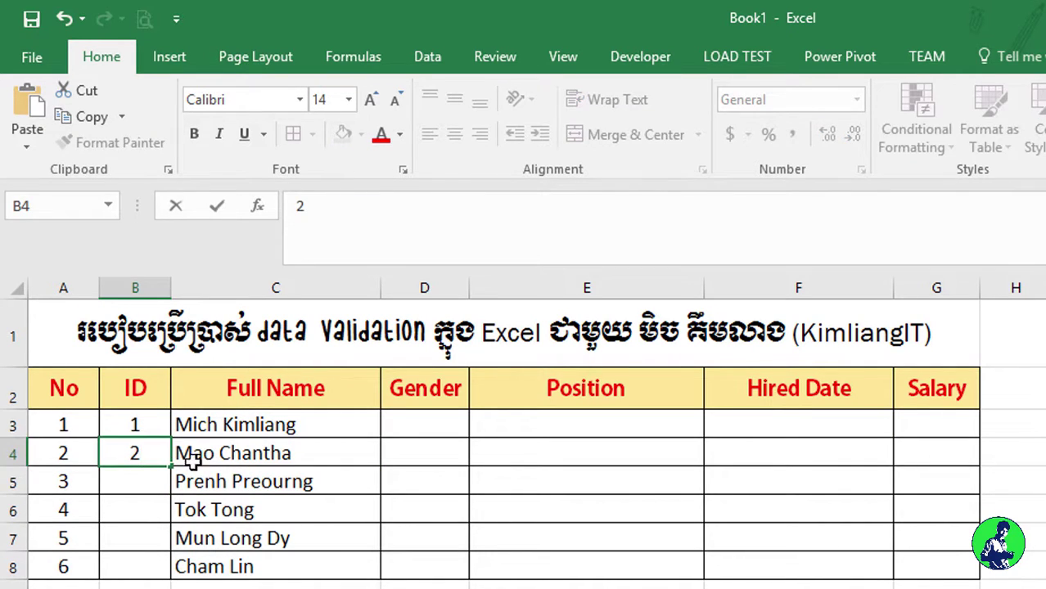
pyautogui.moveTo(155, 428); pyautogui.dragTo(168, 570)
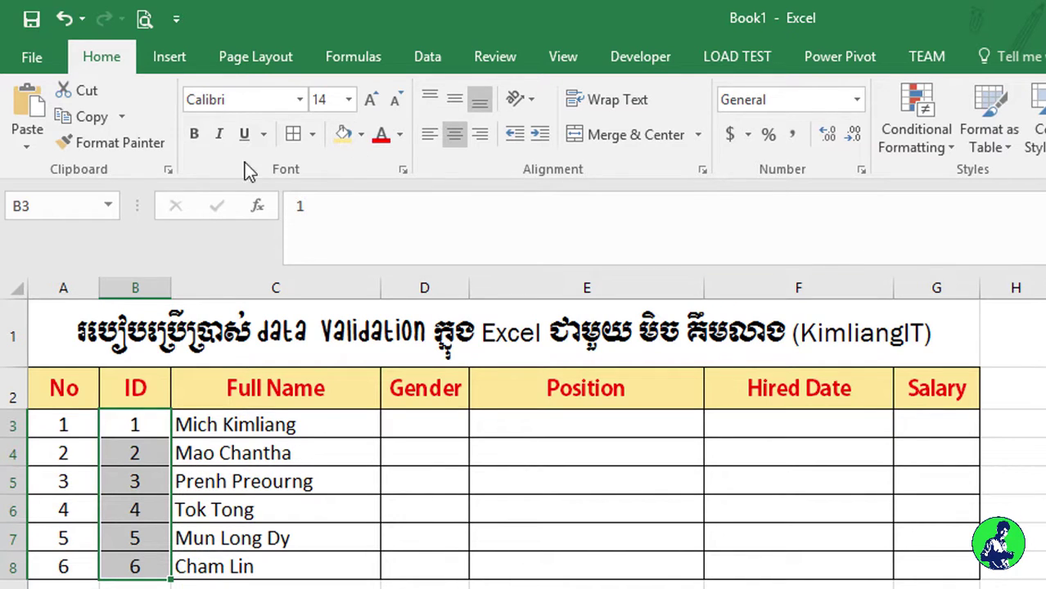
# Step: Apply the custom number format 0000 so the IDs read 0001 to 0006
pyautogui.click(861, 169)
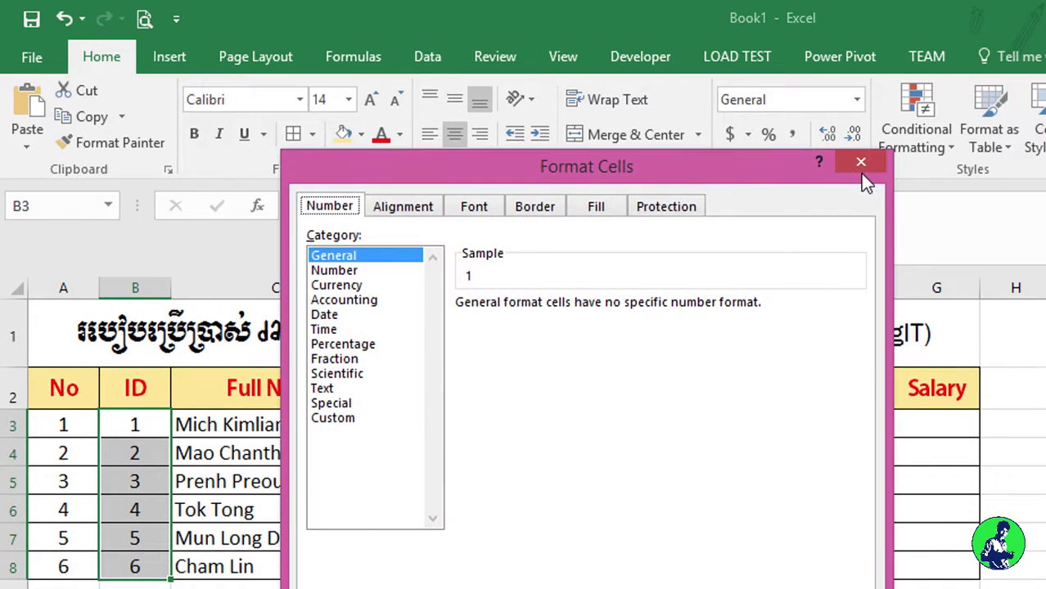
pyautogui.click(332, 419)
pyautogui.doubleClick(450, 323)
pyautogui.write('0')
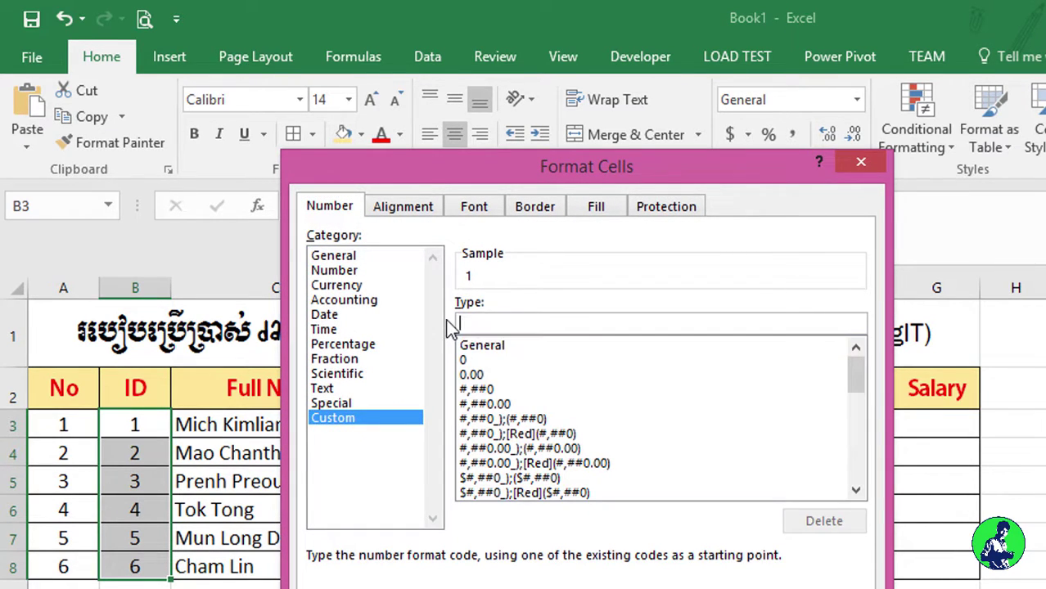
pyautogui.write('000')
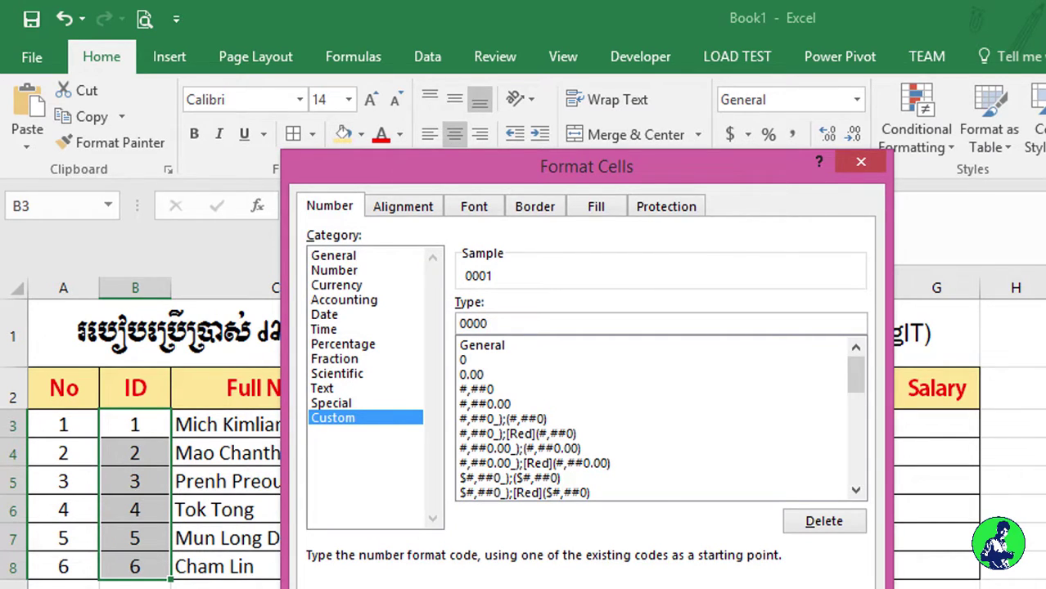
pyautogui.press('Return')
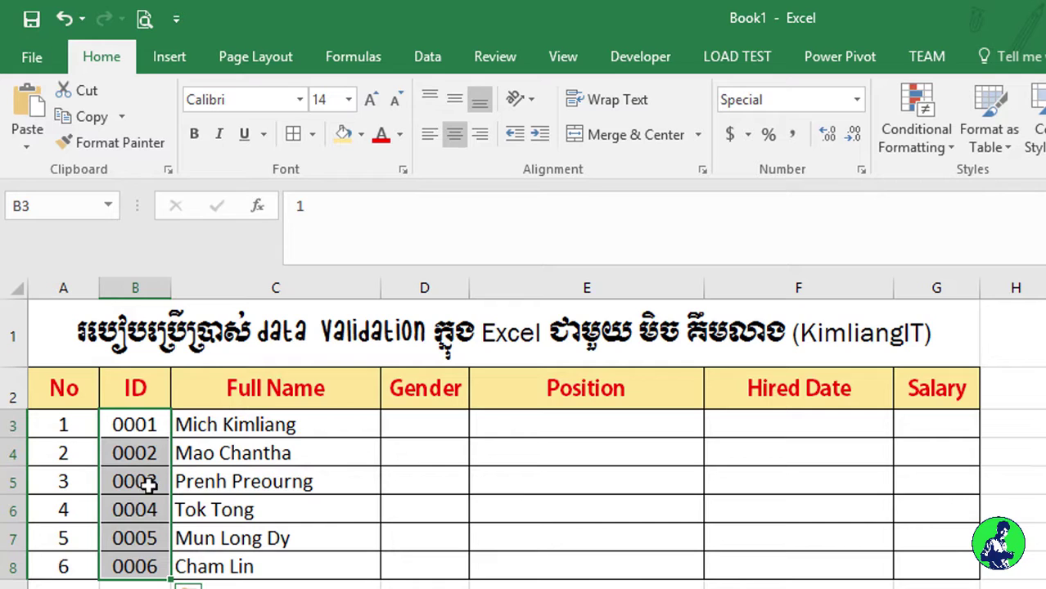
pyautogui.click(255, 491)
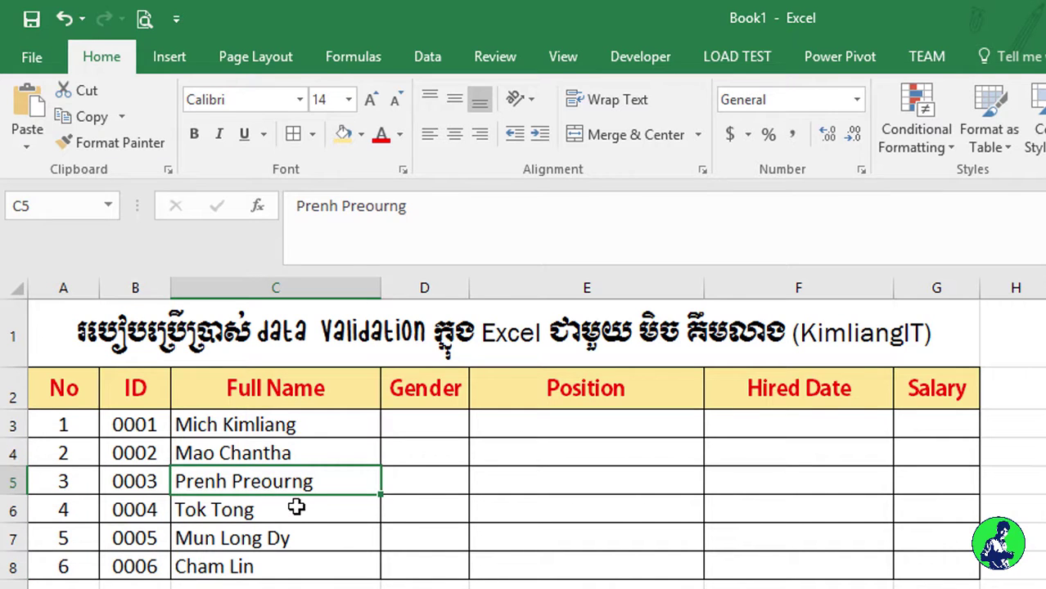
pyautogui.click(159, 512)
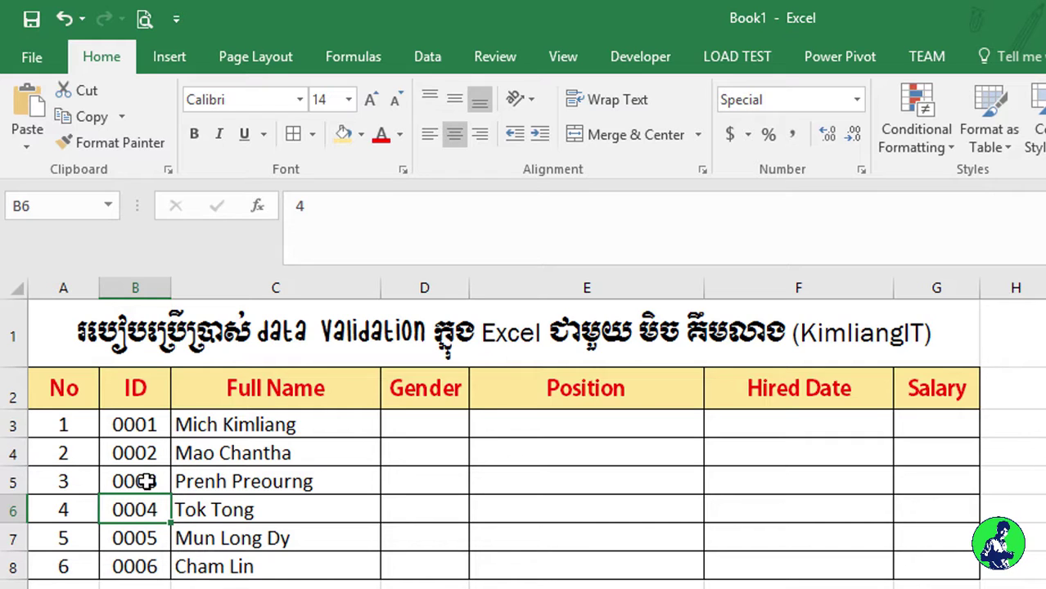
pyautogui.press('F2')
pyautogui.click(239, 519)
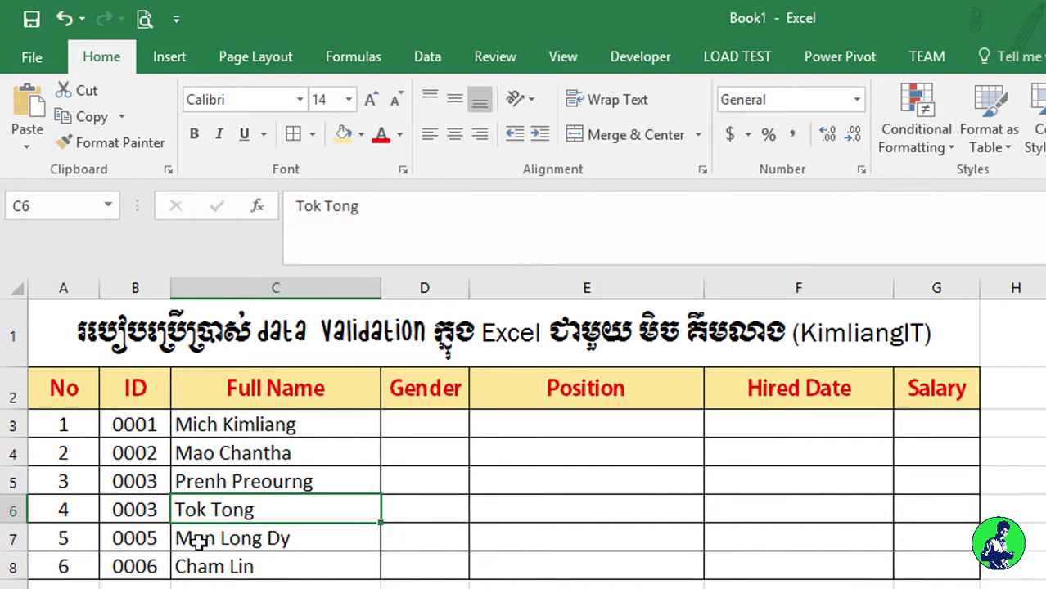
pyautogui.click(155, 516)
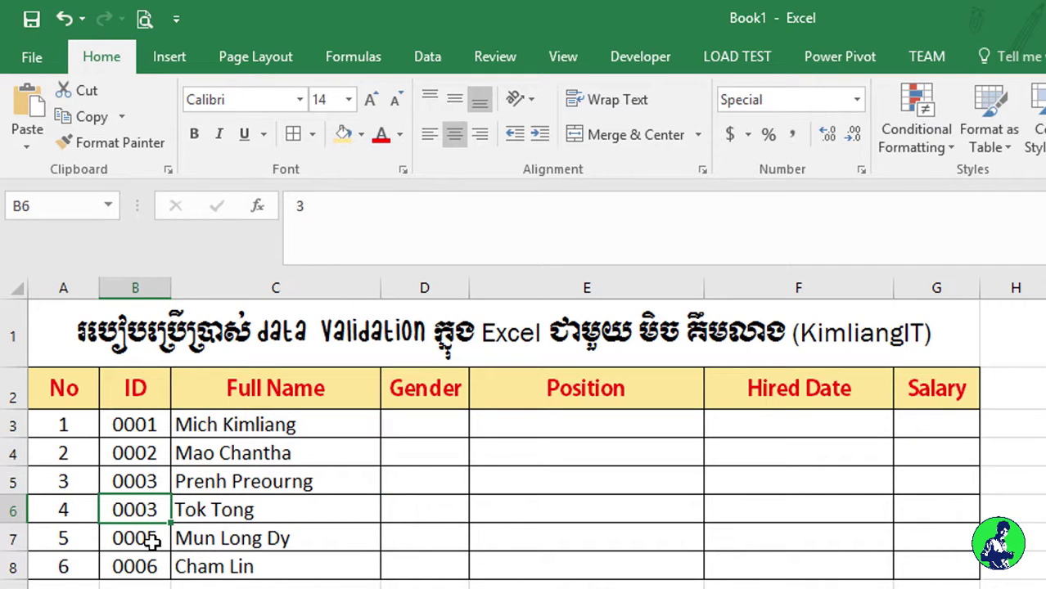
pyautogui.click(152, 541)
pyautogui.write('3')
pyautogui.click(298, 534)
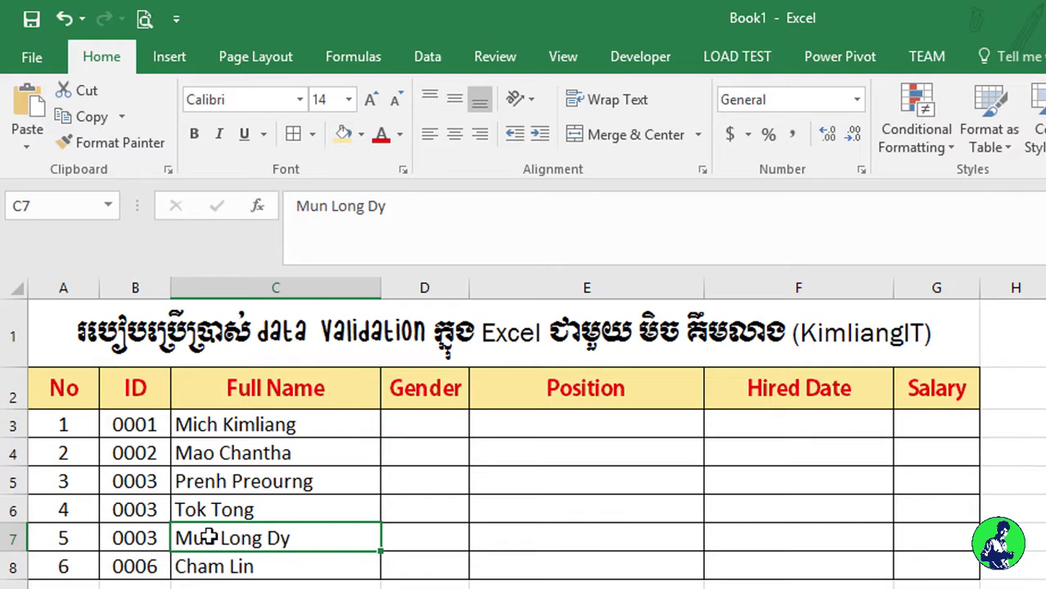
pyautogui.moveTo(138, 455); pyautogui.dragTo(145, 481)
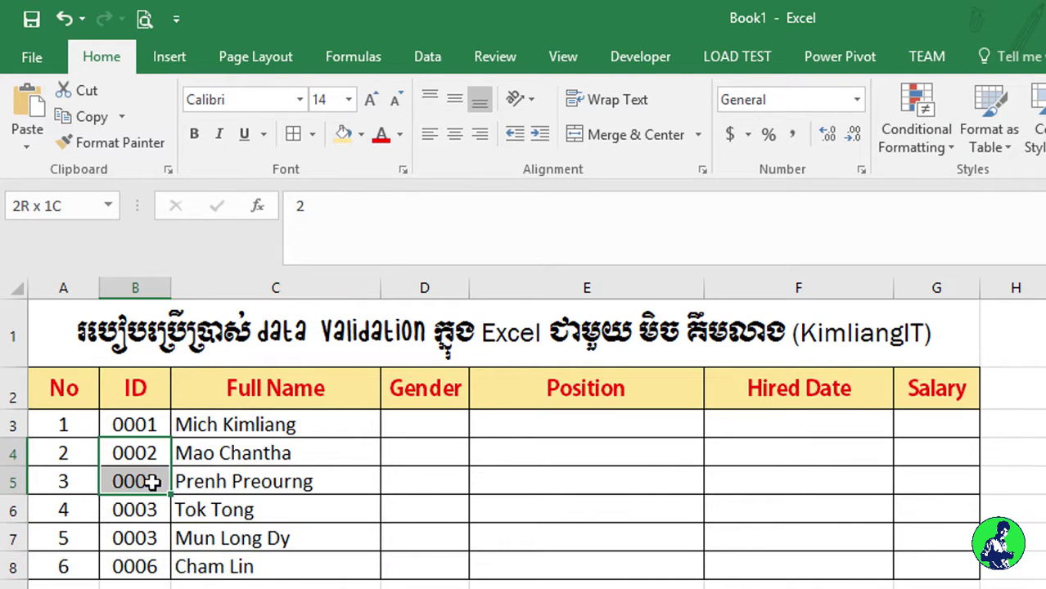
pyautogui.moveTo(175, 528); pyautogui.dragTo(174, 549)
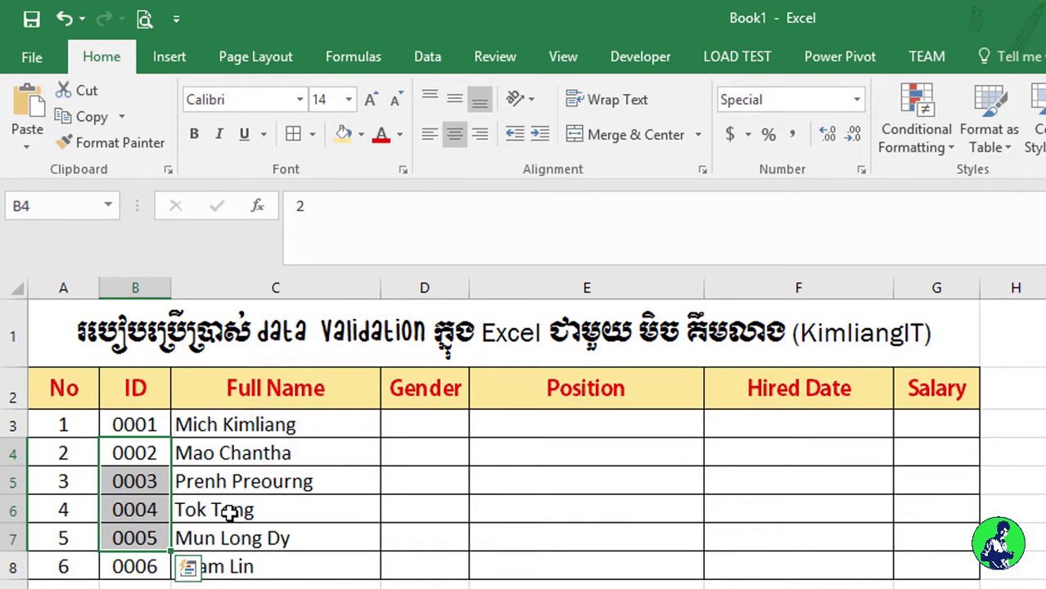
pyautogui.click(229, 512)
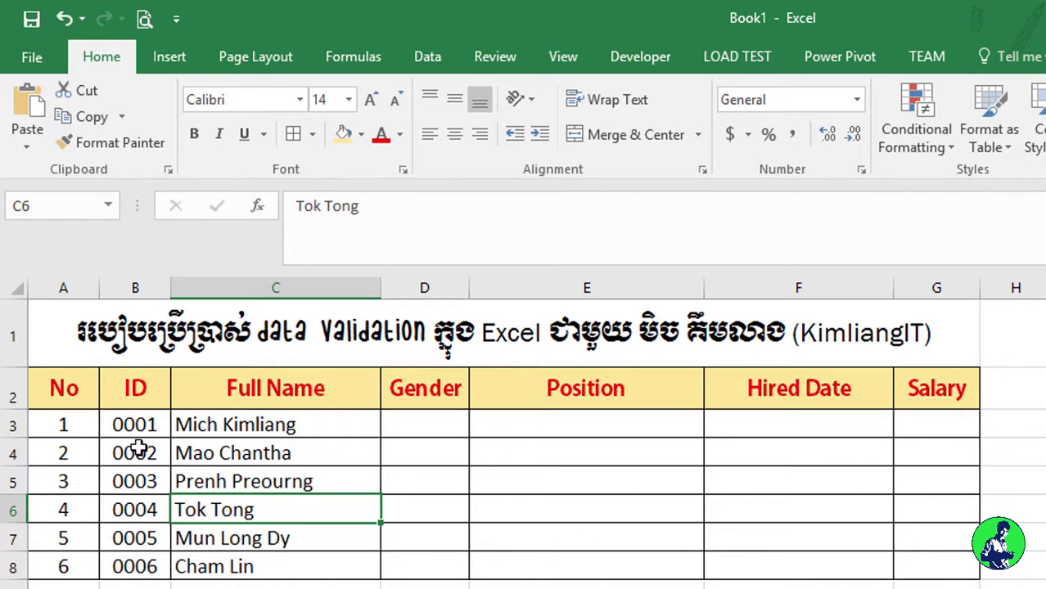
pyautogui.moveTo(137, 425); pyautogui.dragTo(156, 550)
pyautogui.click(215, 540)
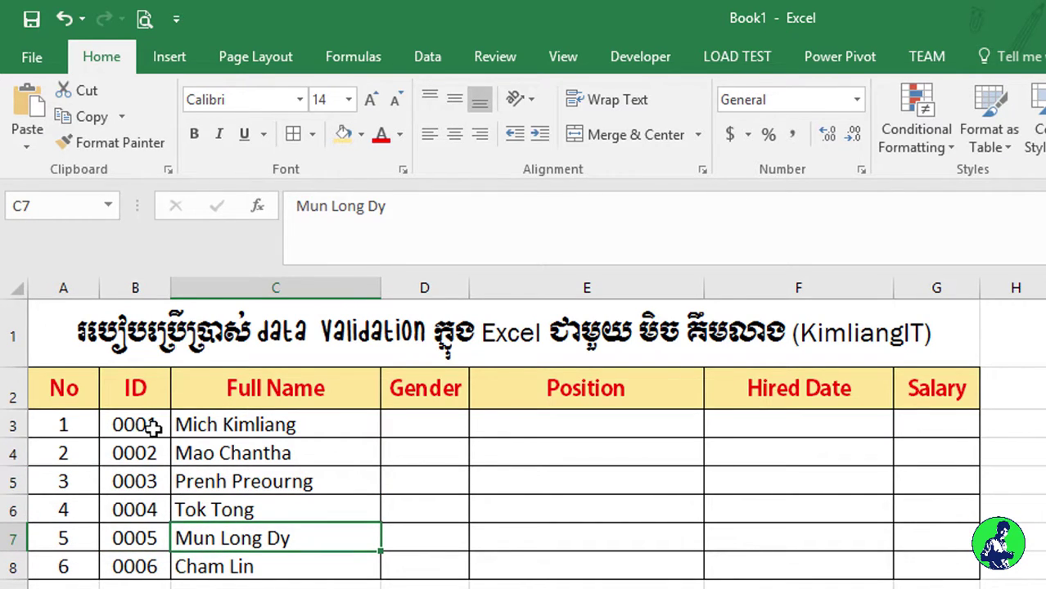
pyautogui.moveTo(154, 426); pyautogui.dragTo(147, 565)
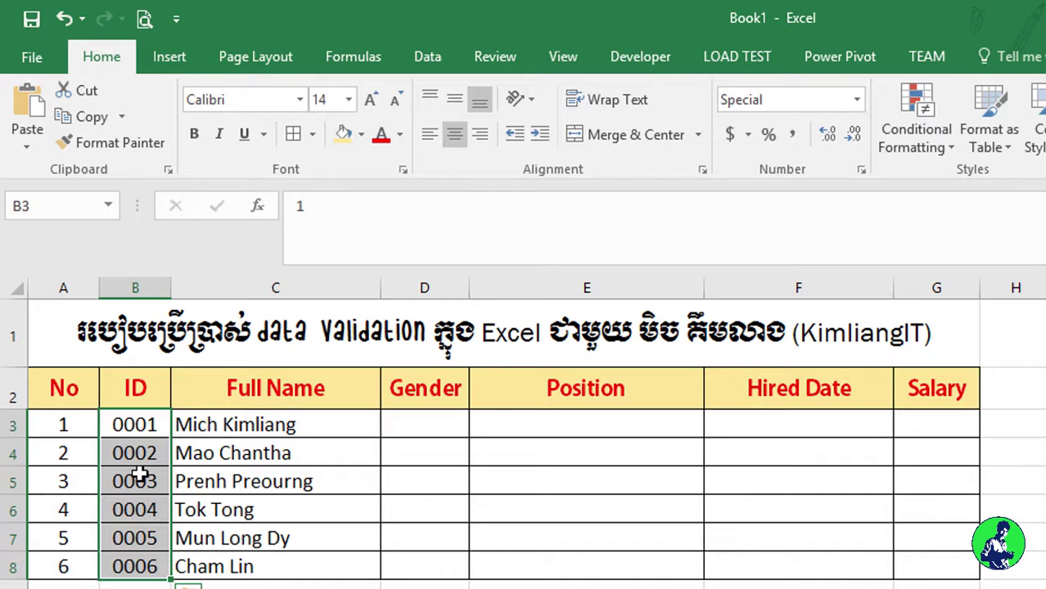
# Step: Open Data Validation for B3:B8 and review the Settings, Input Message and Error Alert options
pyautogui.click(428, 67)
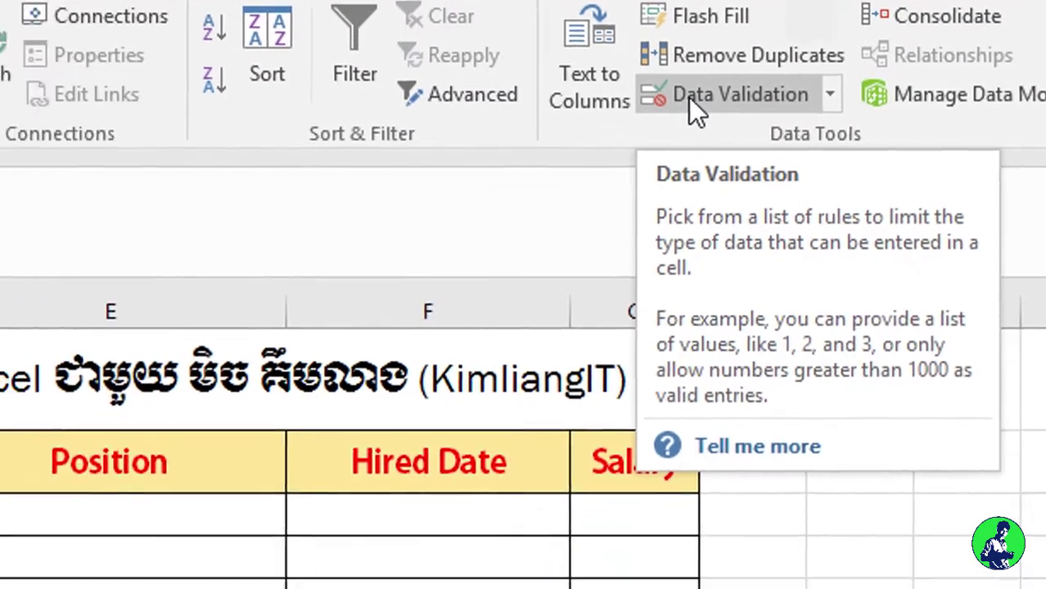
pyautogui.click(552, 179)
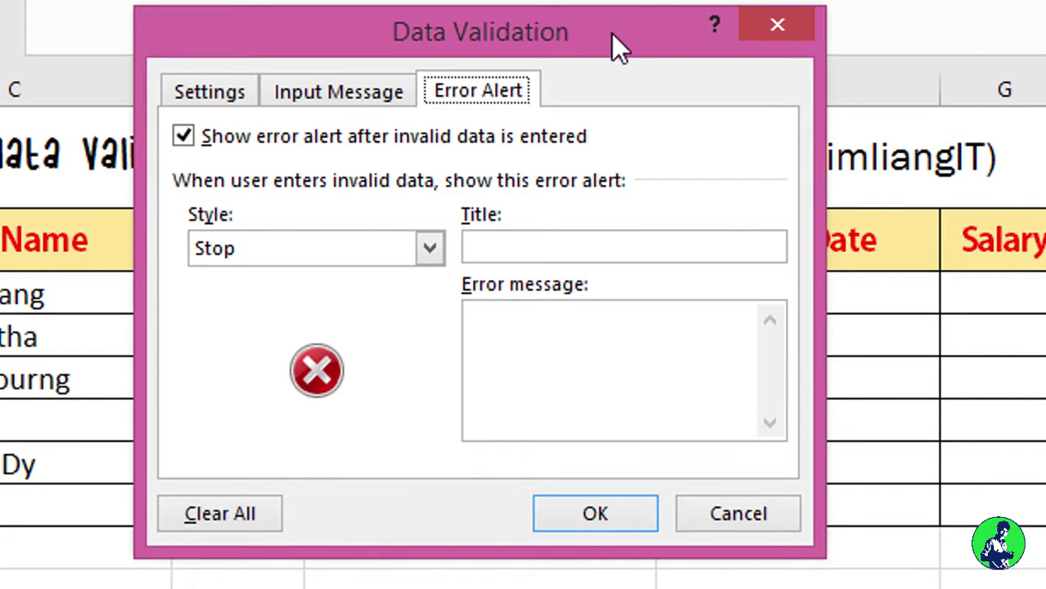
pyautogui.click(242, 90)
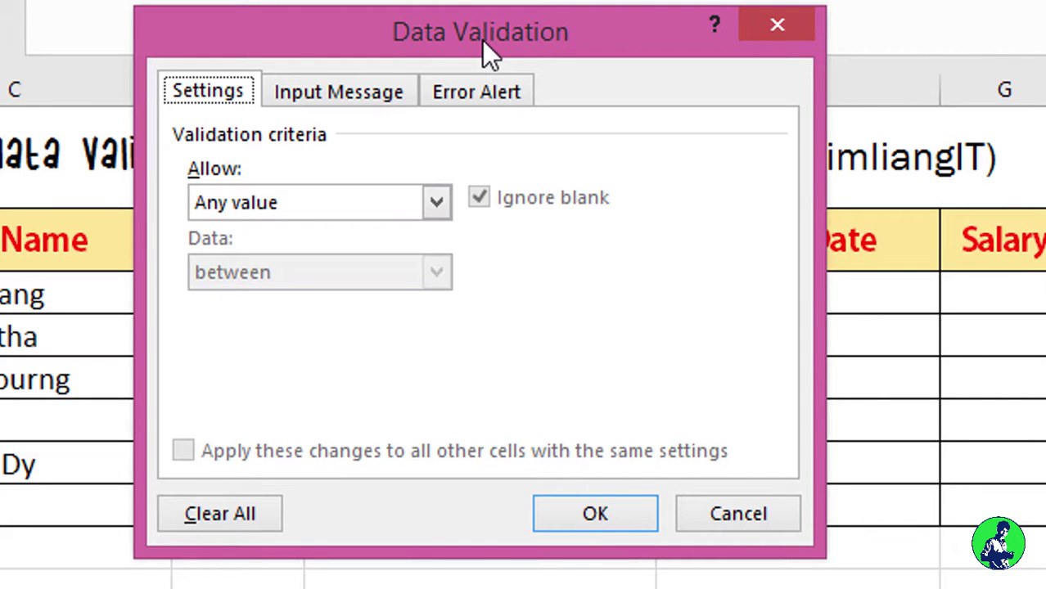
pyautogui.click(288, 97)
pyautogui.click(452, 105)
pyautogui.click(324, 94)
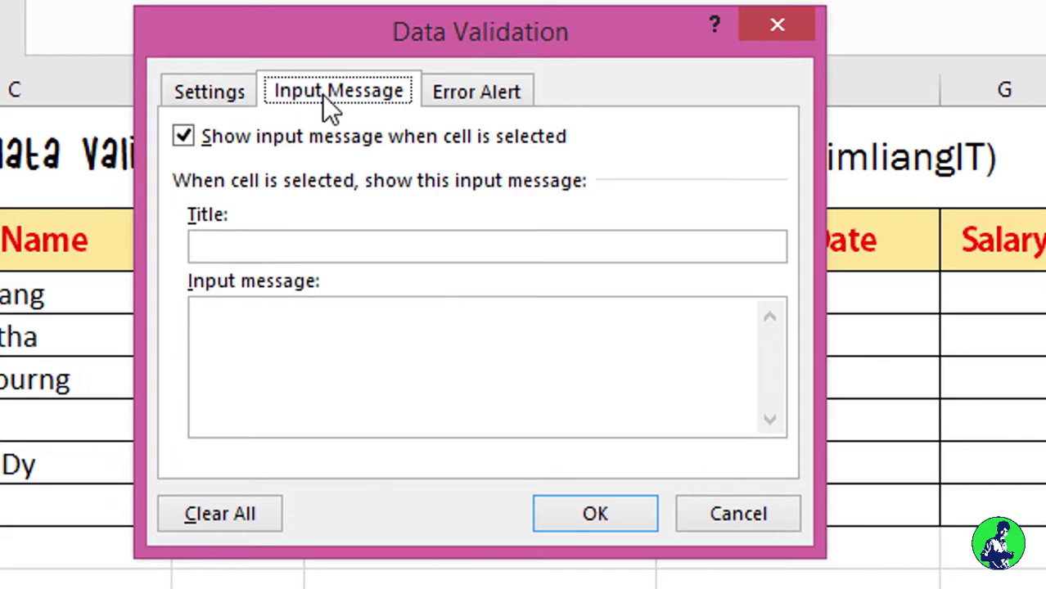
pyautogui.click(324, 244)
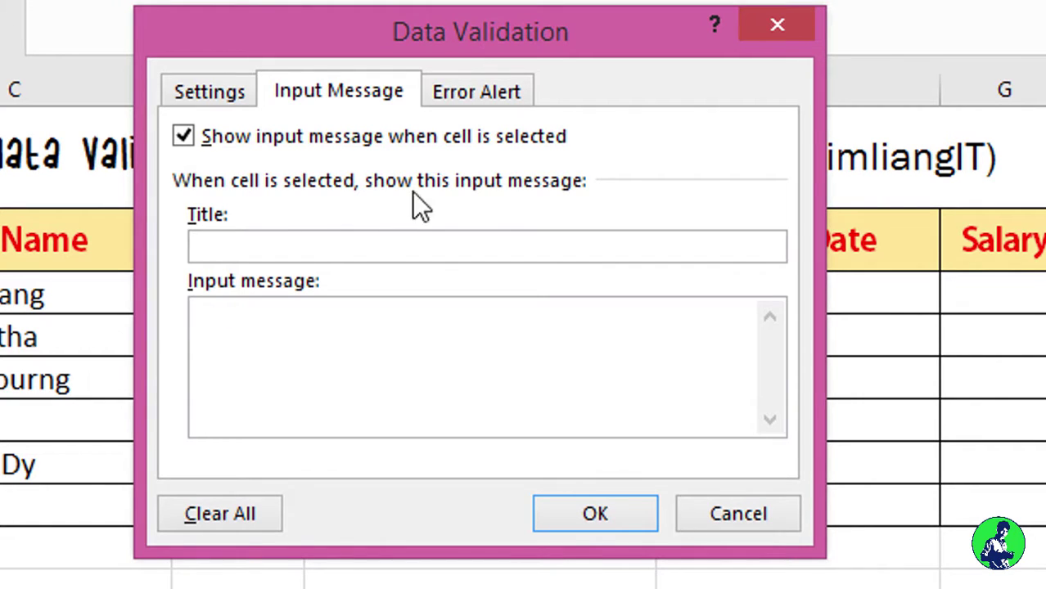
pyautogui.click(463, 98)
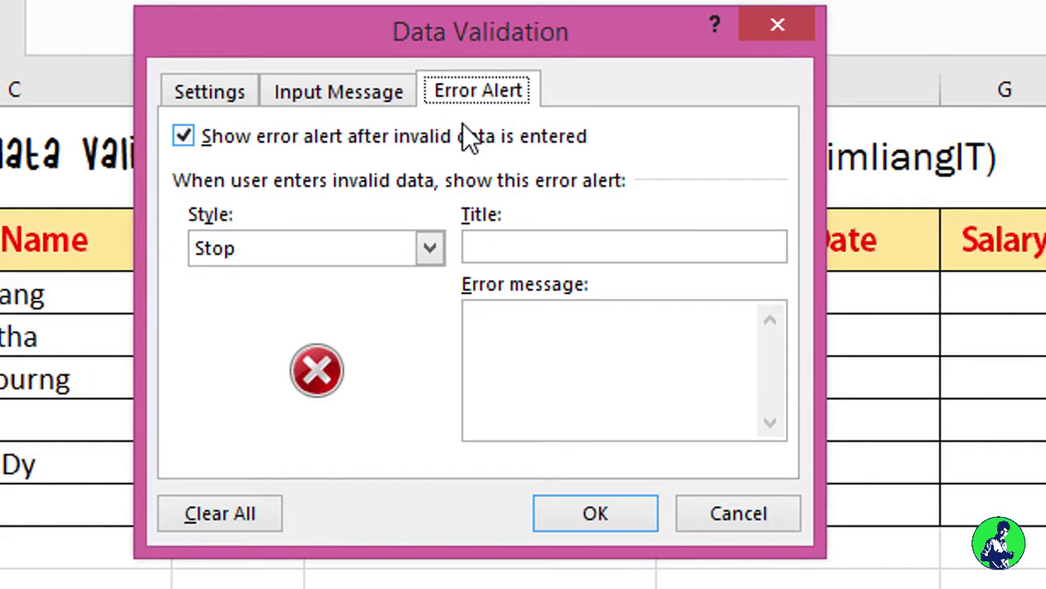
pyautogui.click(517, 249)
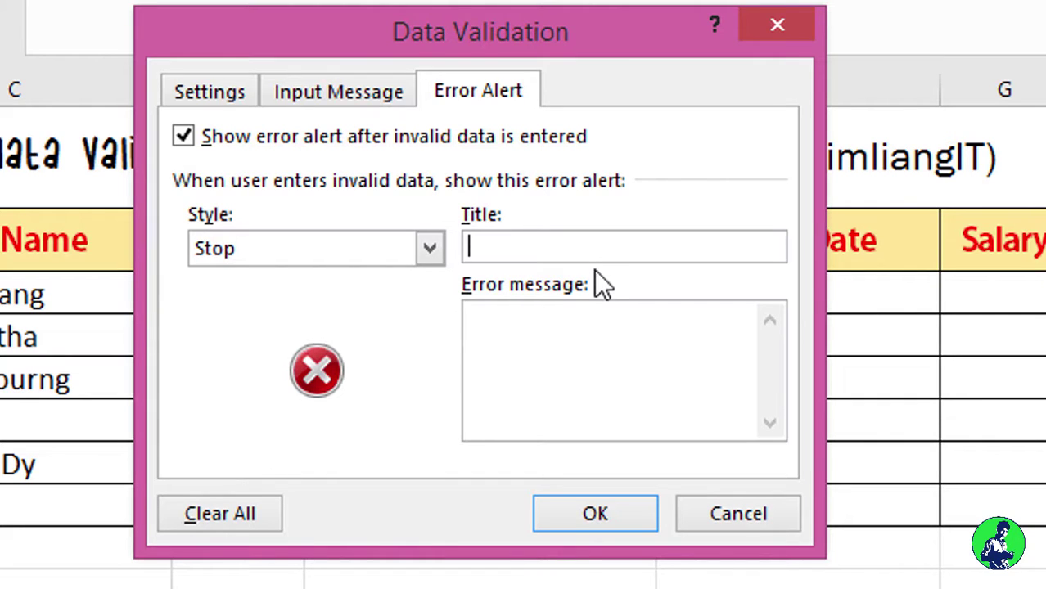
pyautogui.click(238, 101)
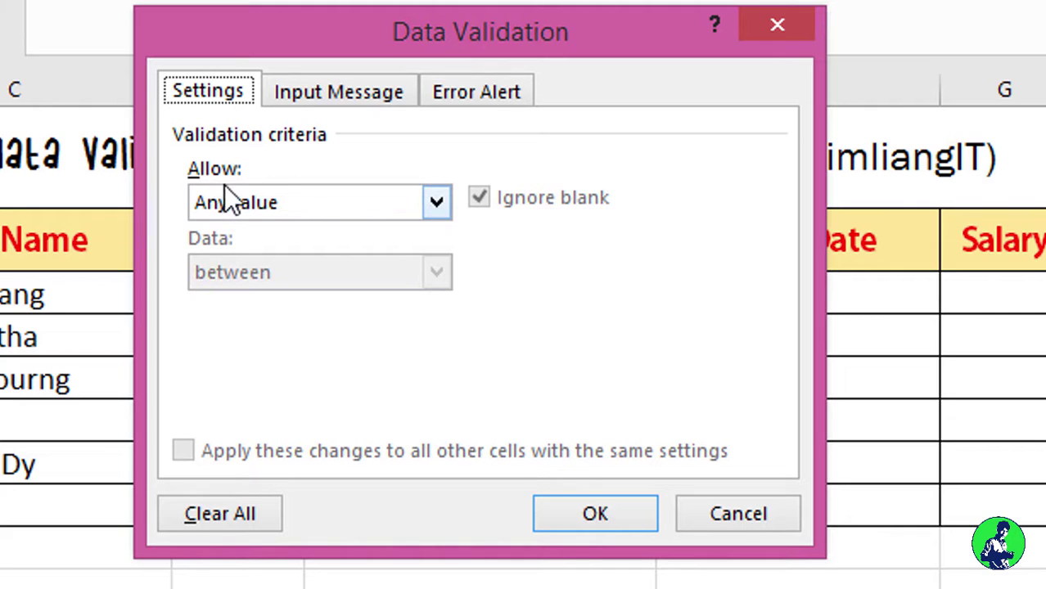
# Step: Set Allow to Custom and collapse the dialog to pick cells on the sheet
pyautogui.click(295, 205)
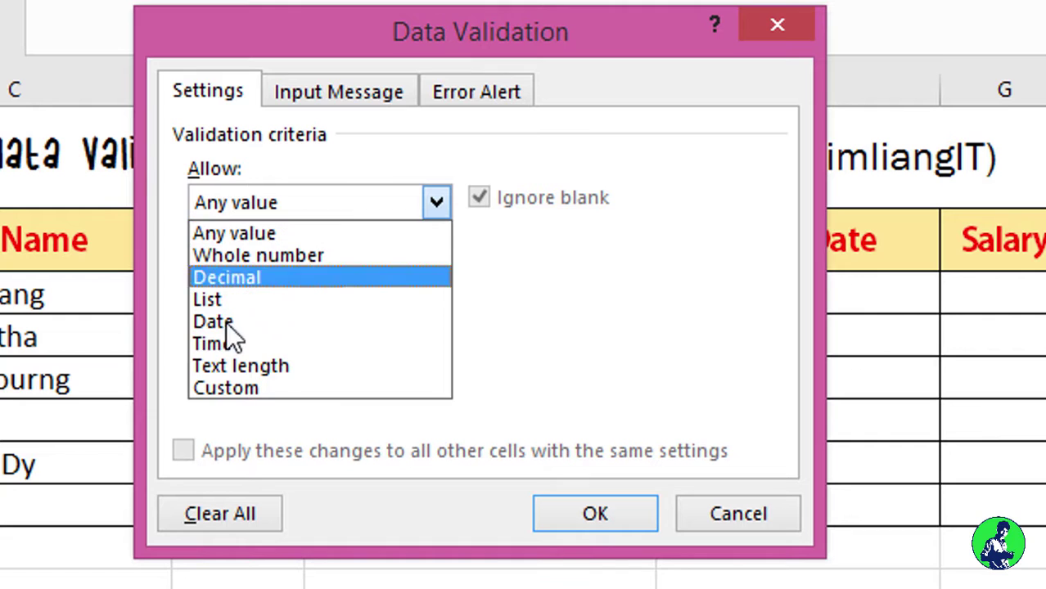
pyautogui.click(225, 389)
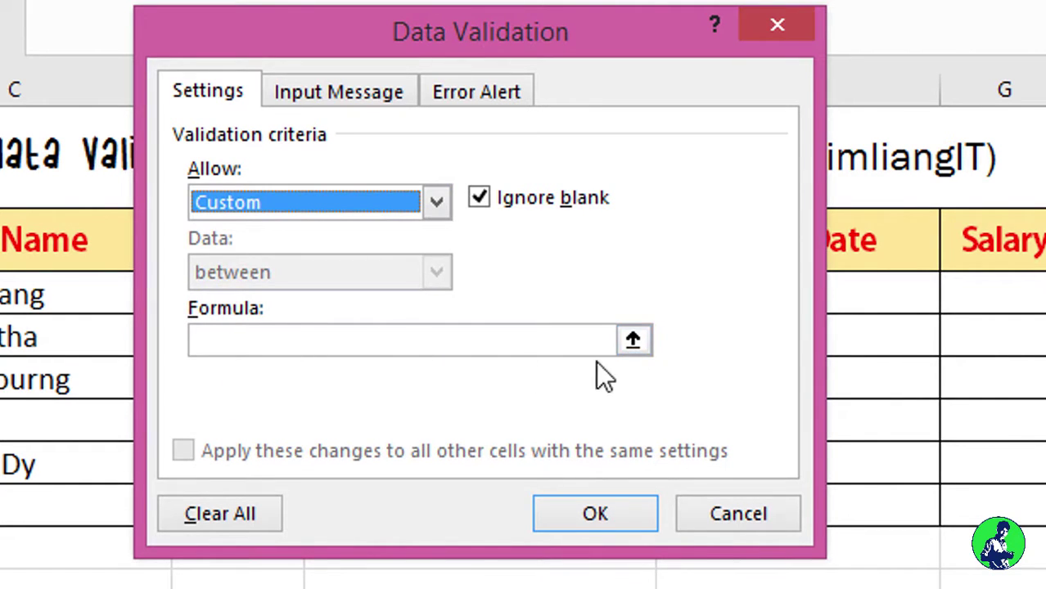
pyautogui.click(633, 340)
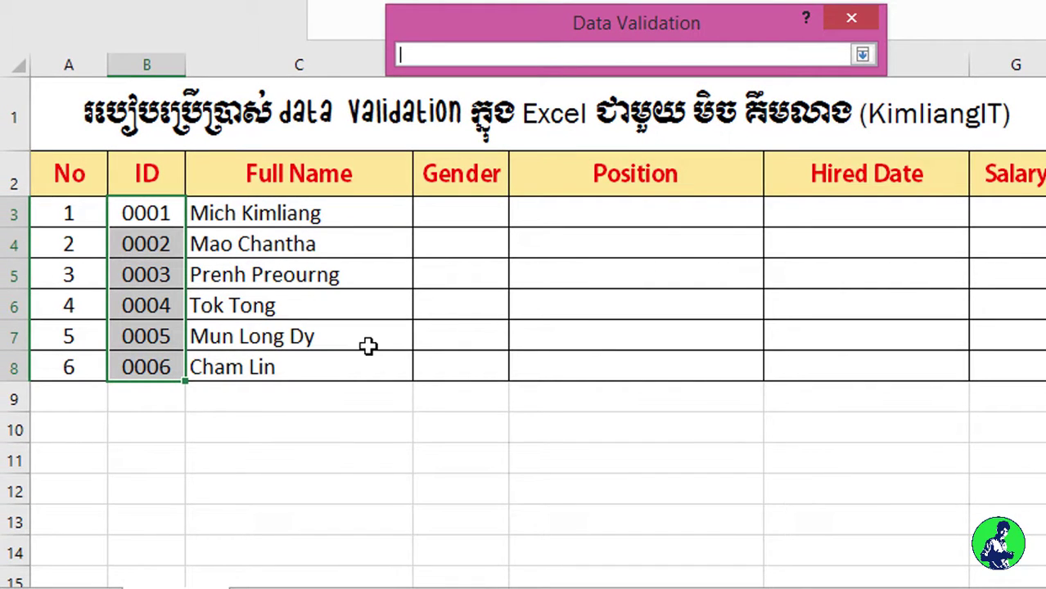
pyautogui.click(623, 55)
# Step: Build the formula =countif($B$3:$B$8,B3)=1 using an absolute B3:B8 range
pyautogui.write('=cou')
pyautogui.write('ntif(')
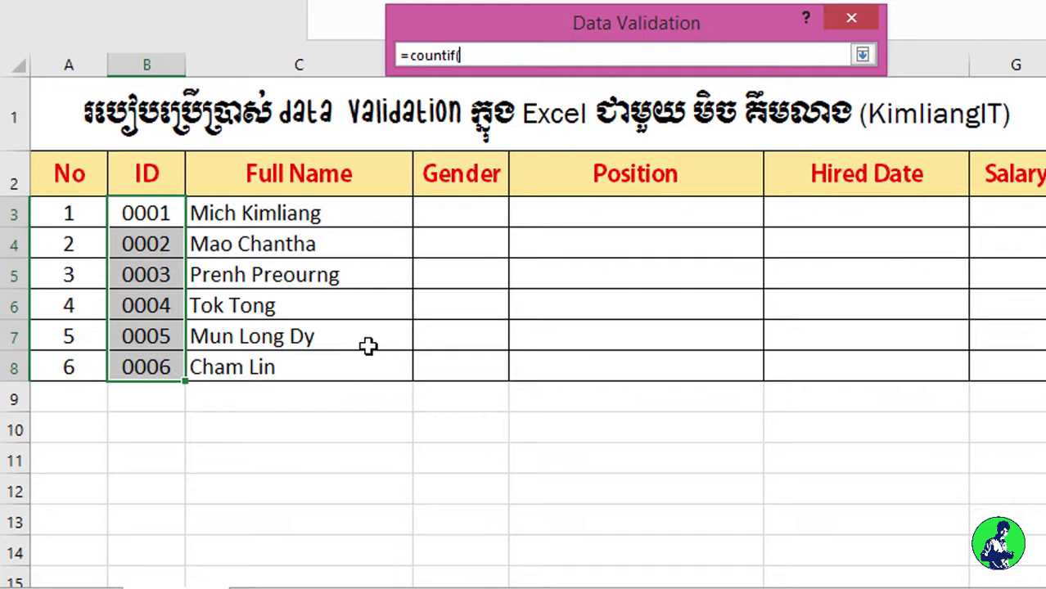
pyautogui.moveTo(145, 213); pyautogui.dragTo(152, 379)
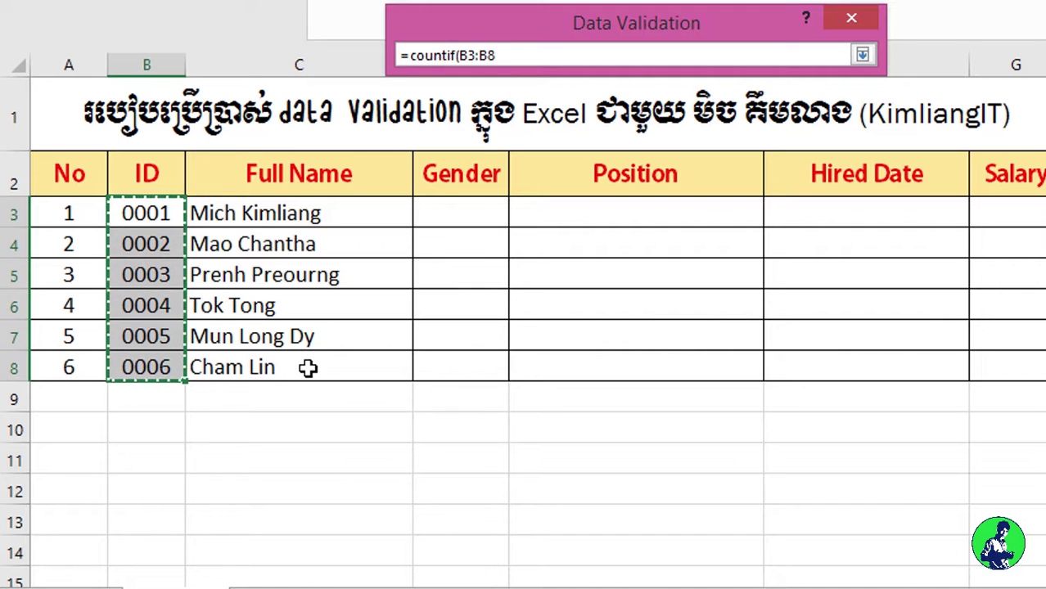
pyautogui.press('F4')
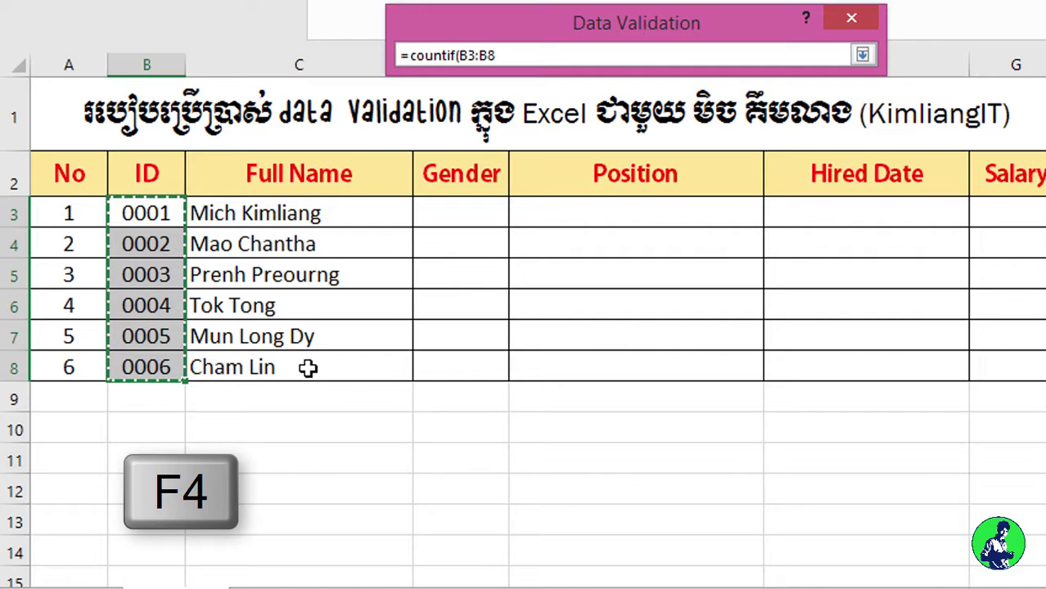
pyautogui.press('F4')
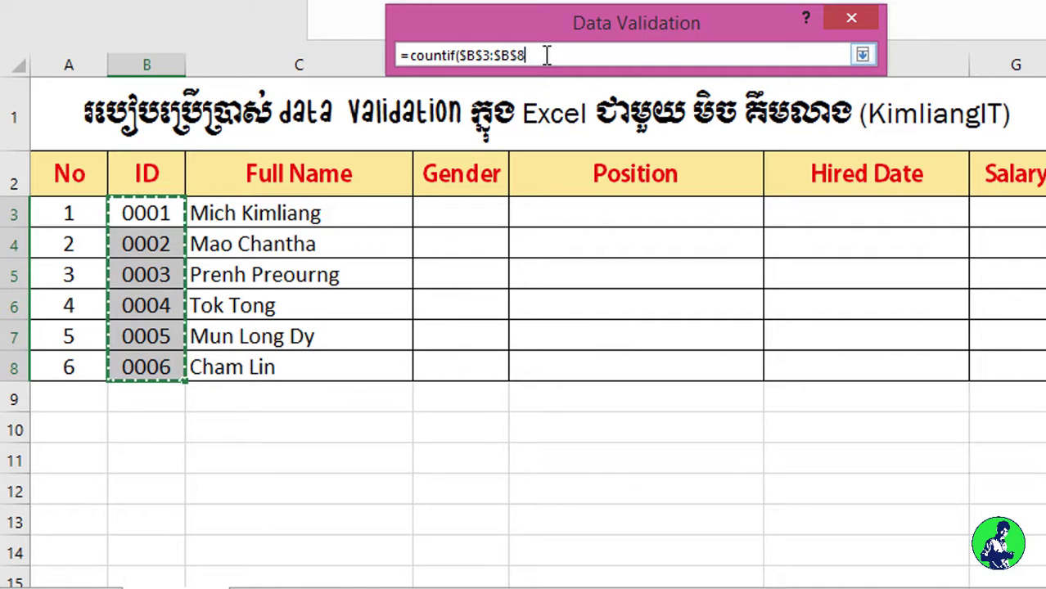
pyautogui.write(',')
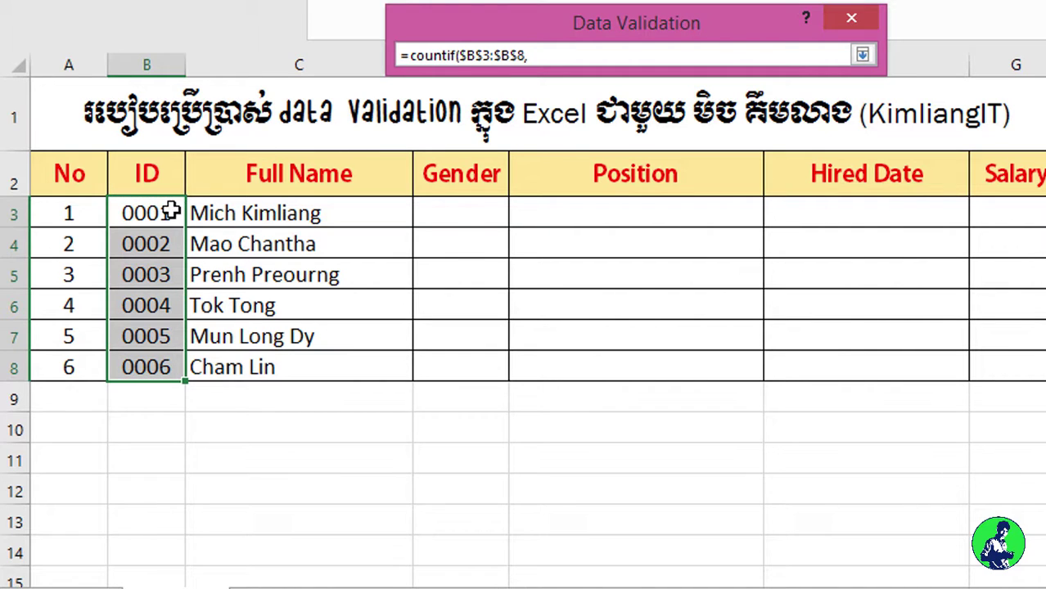
pyautogui.click(163, 212)
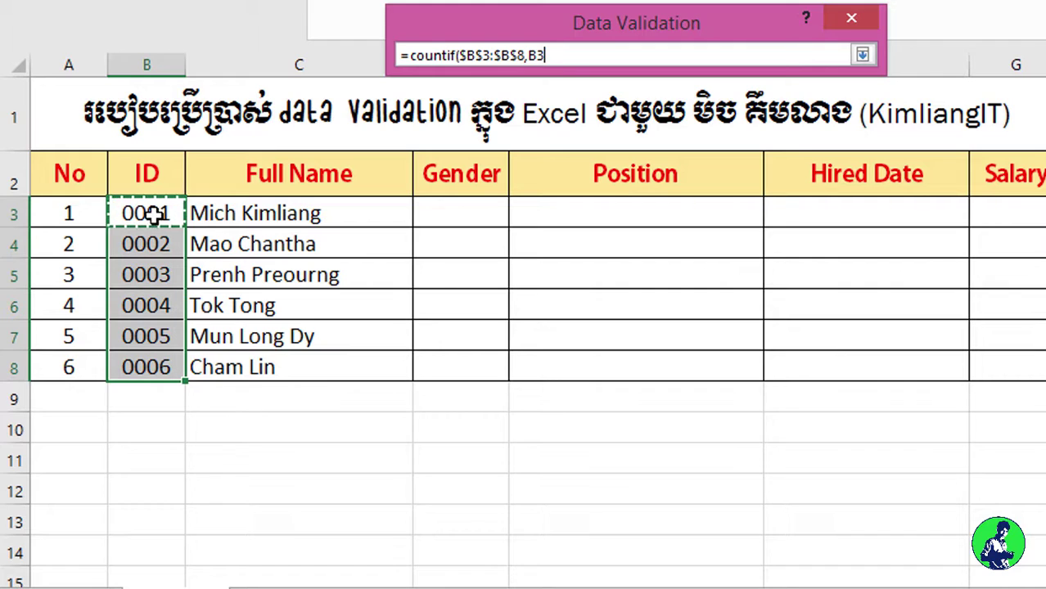
pyautogui.write(')=1')
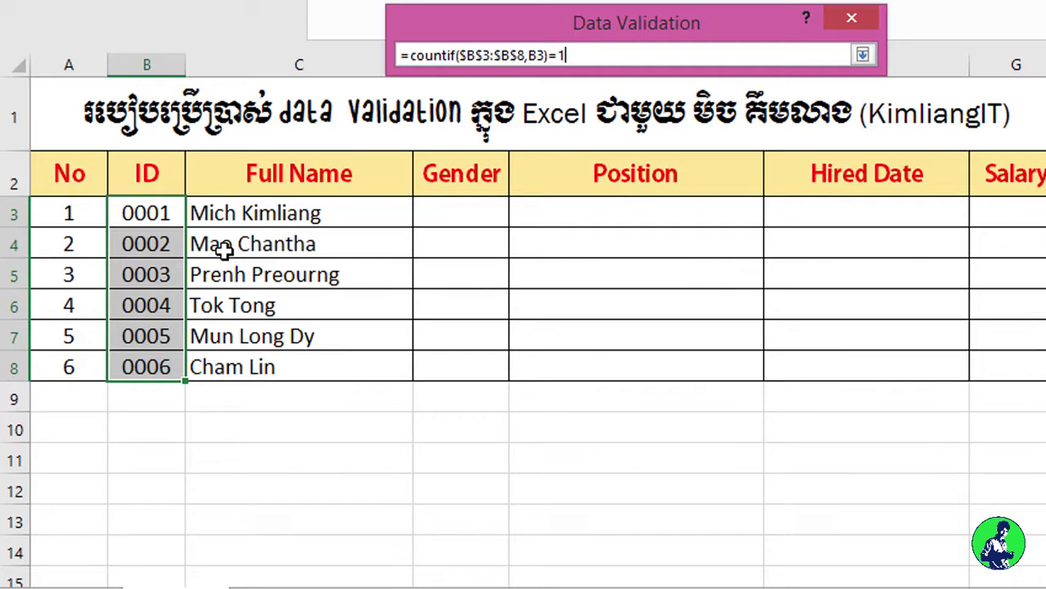
# Step: Set the error alert title 'ID already exist' and message 'Please enter the new ID number difference from the list.'
pyautogui.click(863, 56)
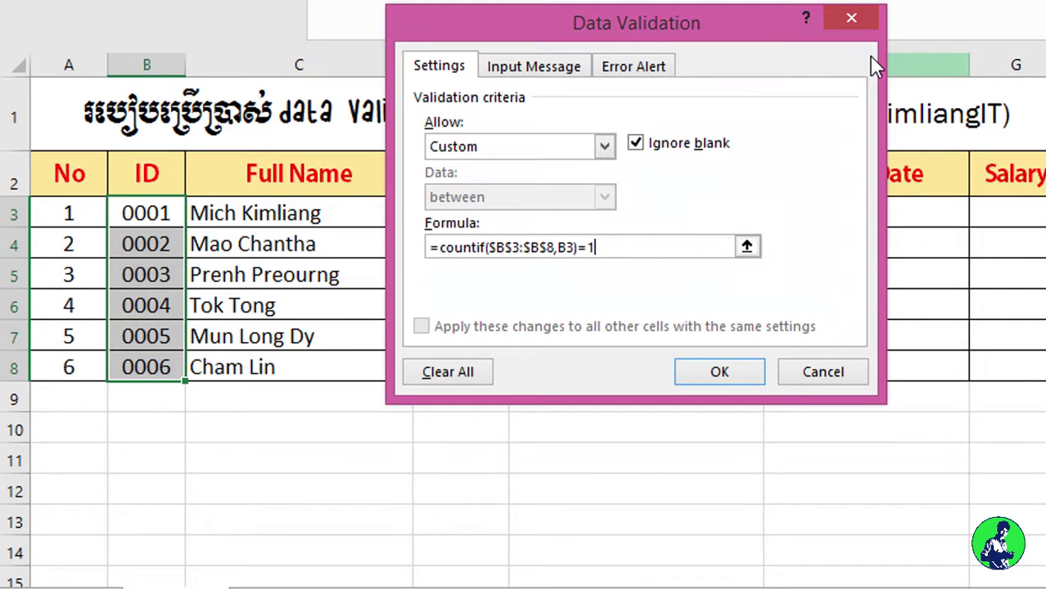
pyautogui.click(518, 71)
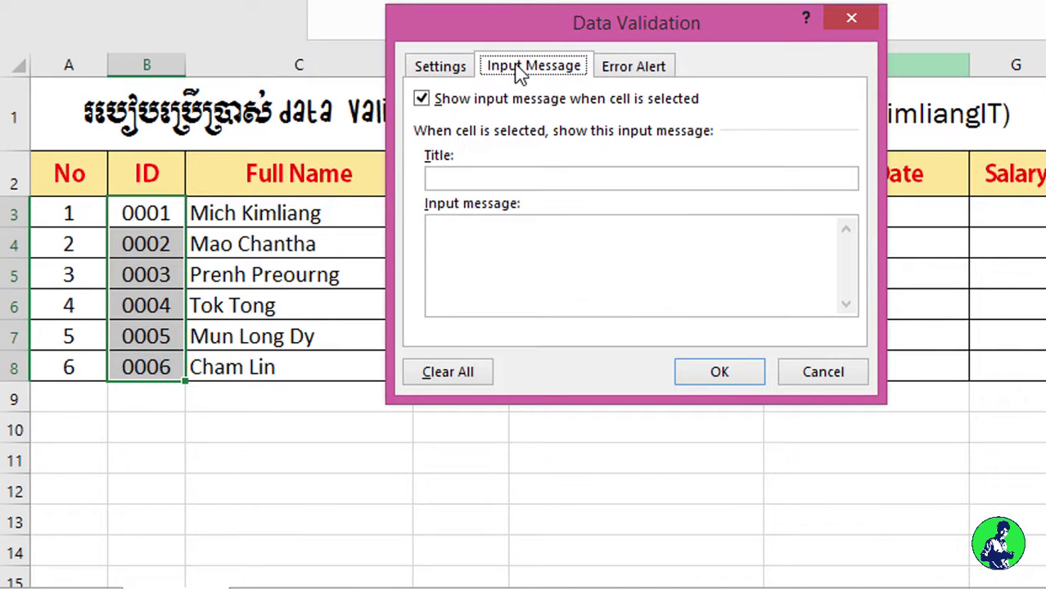
pyautogui.click(647, 67)
pyautogui.click(683, 178)
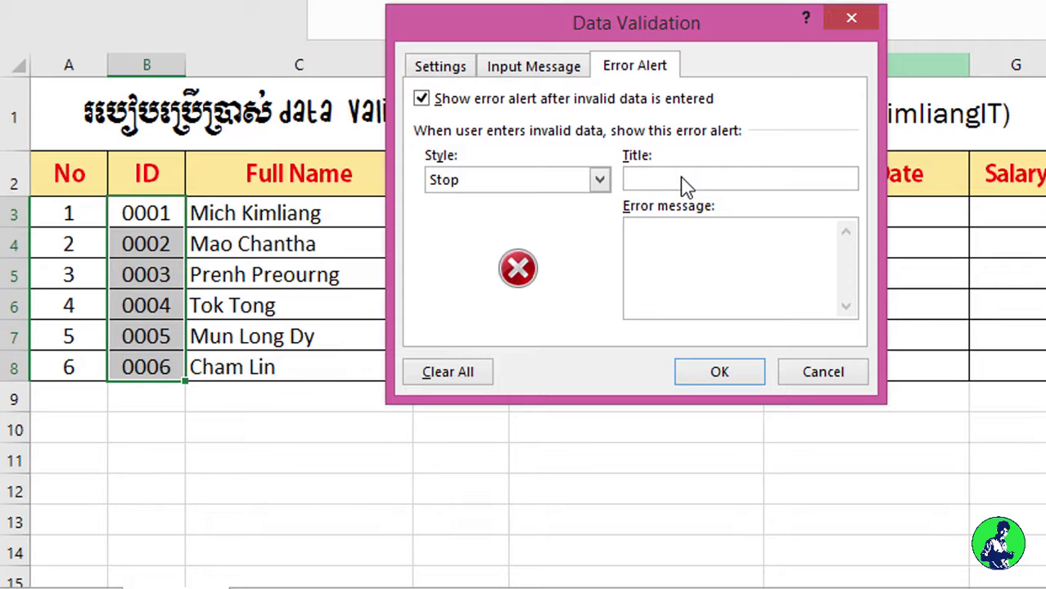
pyautogui.write('ID')
pyautogui.write('already ')
pyautogui.write('exist')
pyautogui.write('Pleasee')
pyautogui.press('BackSpace')
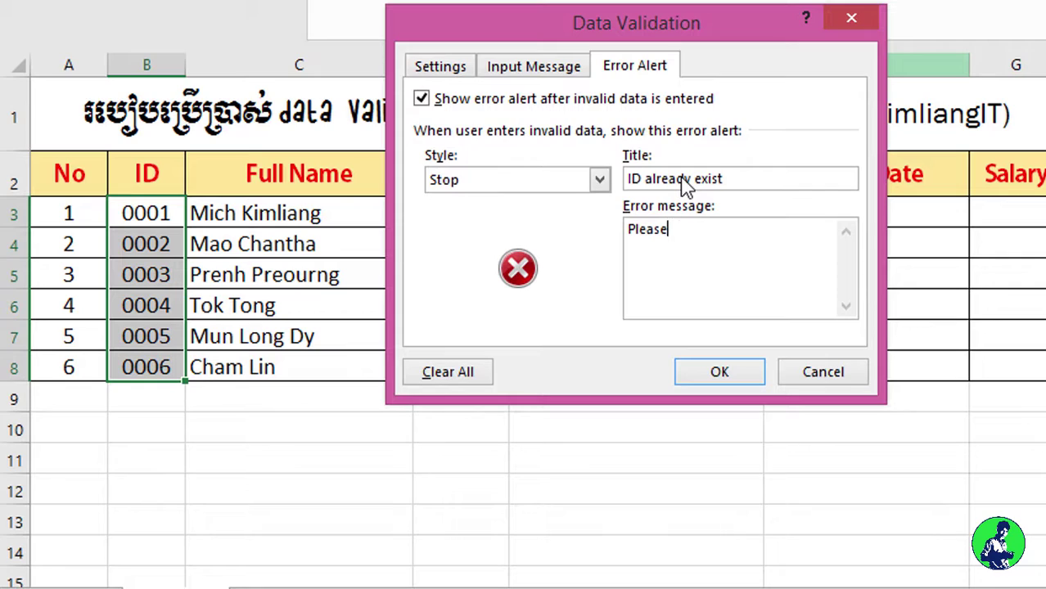
pyautogui.write('enter ')
pyautogui.write('the new ')
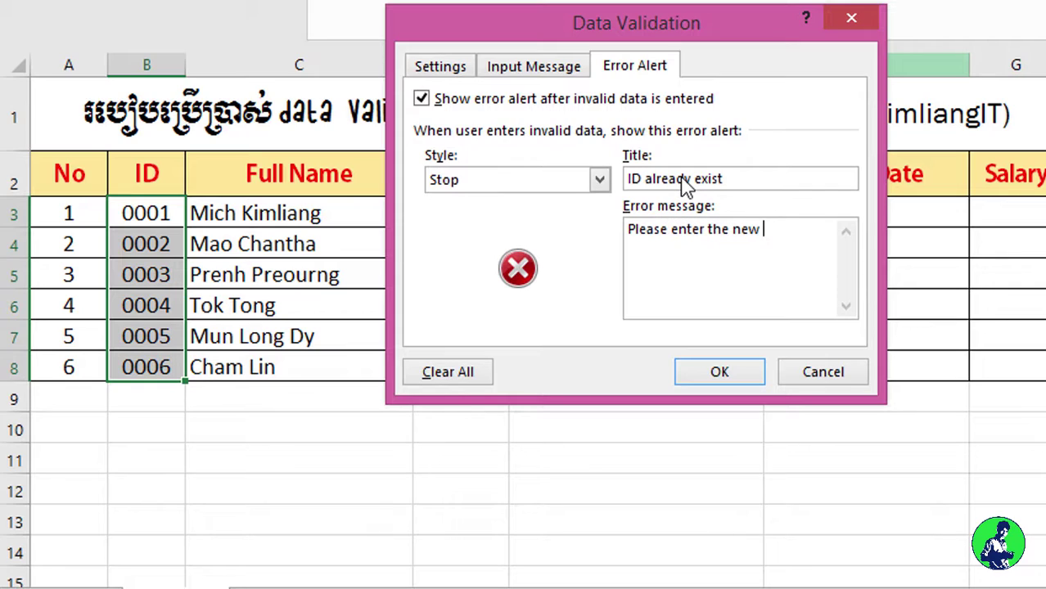
pyautogui.write('ID numb')
pyautogui.write('er d')
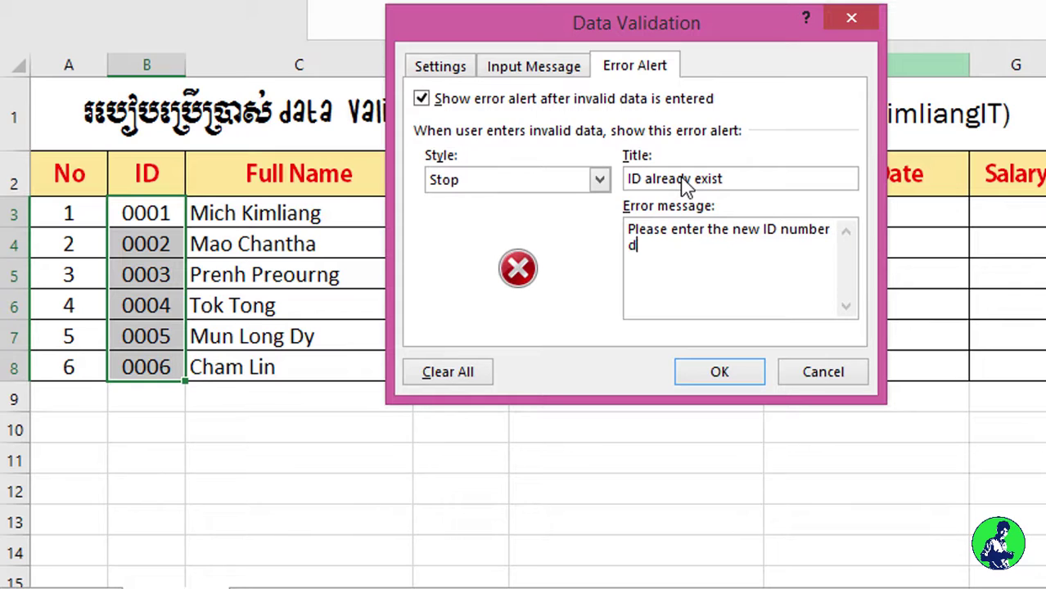
pyautogui.write('iffere')
pyautogui.write('nce fro')
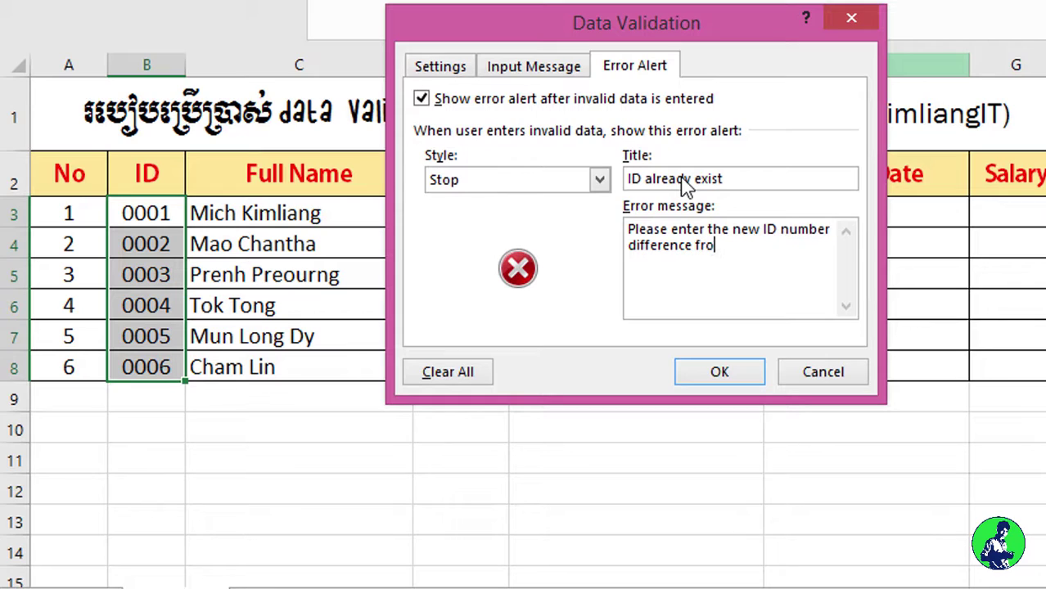
pyautogui.write('m the list.')
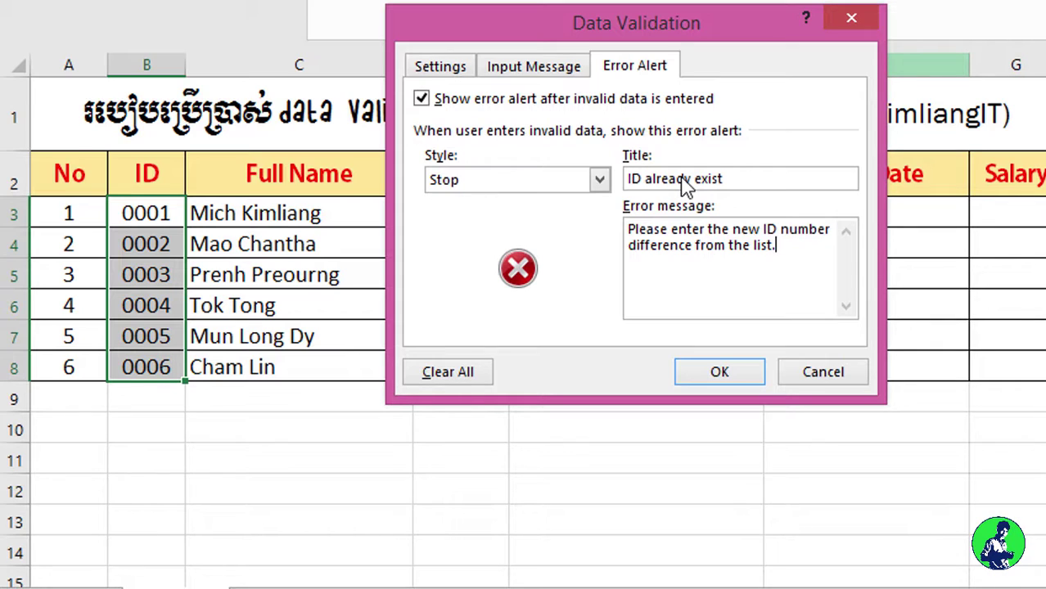
# Step: Set the input message title 'Enter new ID only' and text 'Please enter the new ID only.'
pyautogui.click(546, 72)
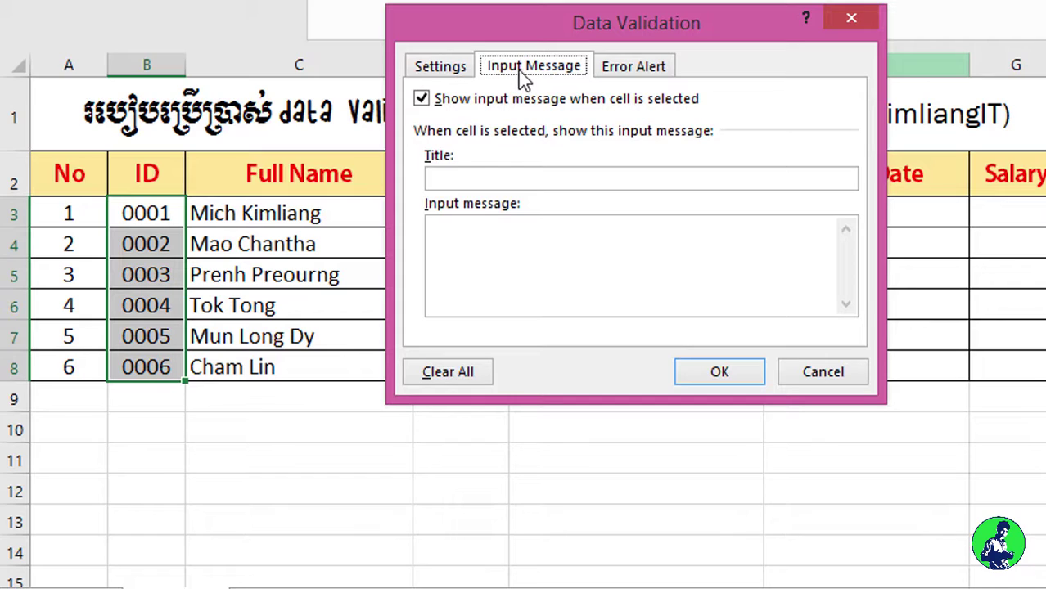
pyautogui.click(484, 181)
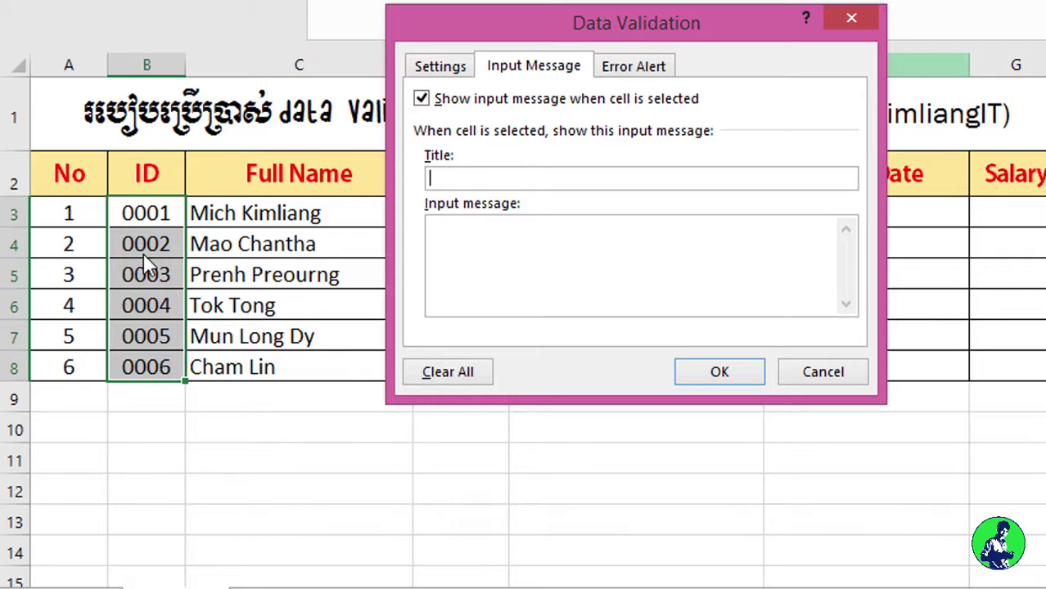
pyautogui.write('P')
pyautogui.write('En')
pyautogui.write('ter t')
pyautogui.press('BackSpace')
pyautogui.write('new ID onl')
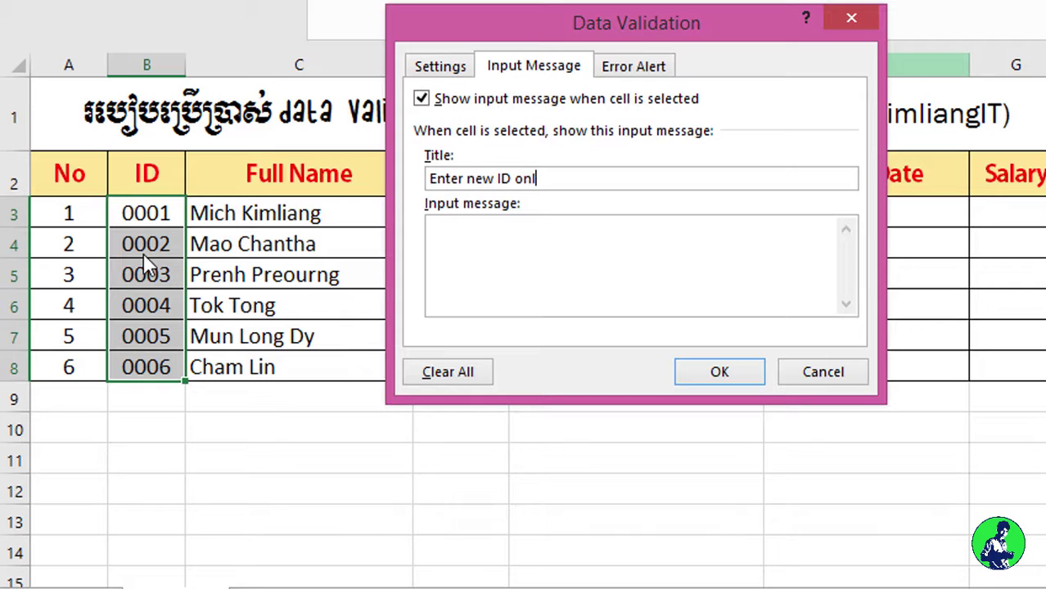
pyautogui.write('y')
pyautogui.press('Tab')
pyautogui.write('Pleas')
pyautogui.write('e enter ')
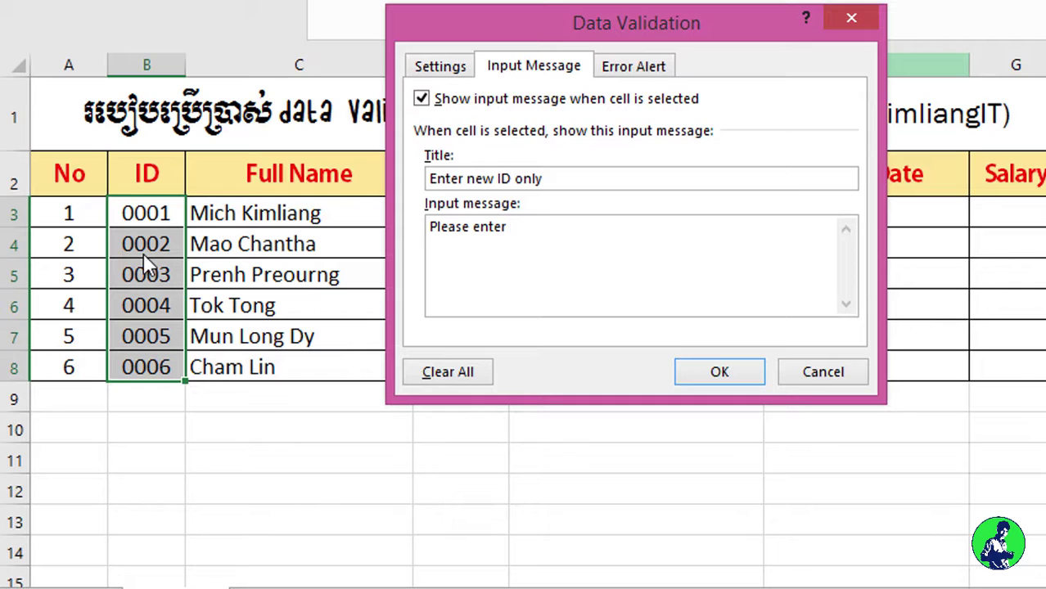
pyautogui.write('the new ')
pyautogui.write('ID ')
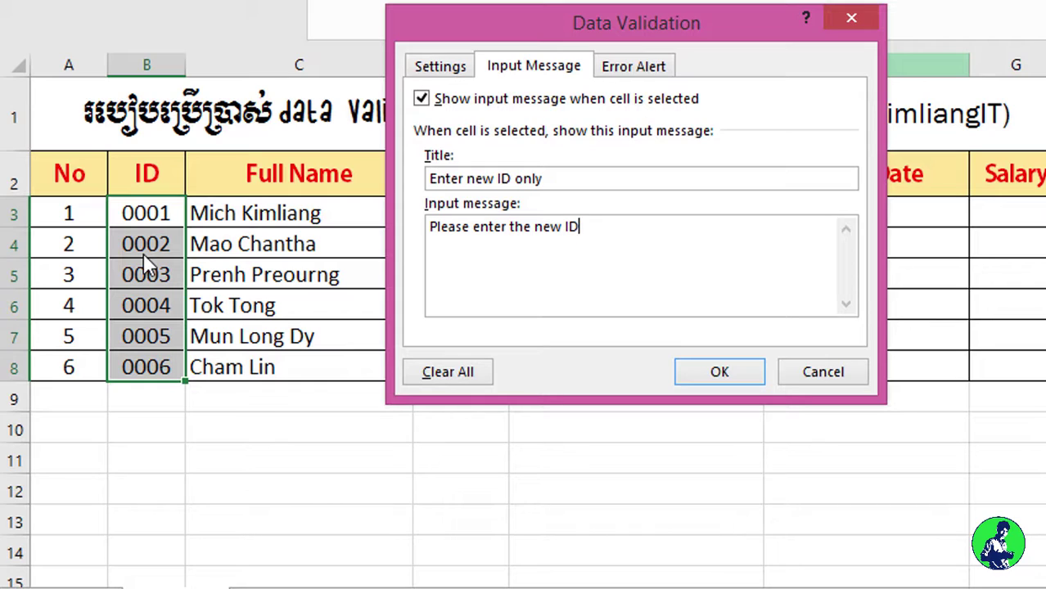
pyautogui.write('only')
pyautogui.write('.')
# Step: Check the uniqueness formula and error alert wording, then apply the rule to the ID cells
pyautogui.click(460, 69)
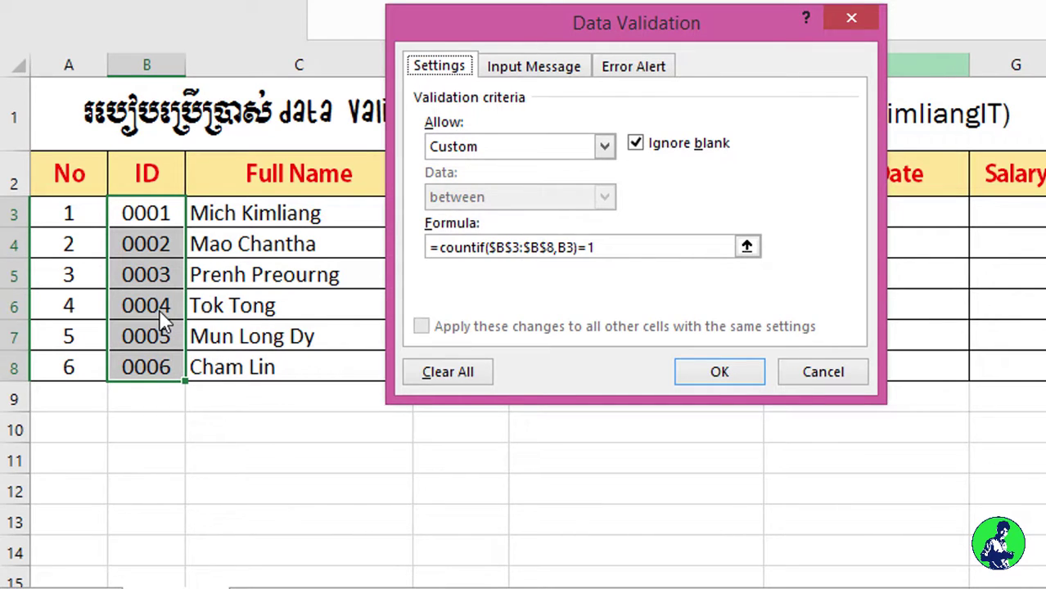
pyautogui.click(600, 247)
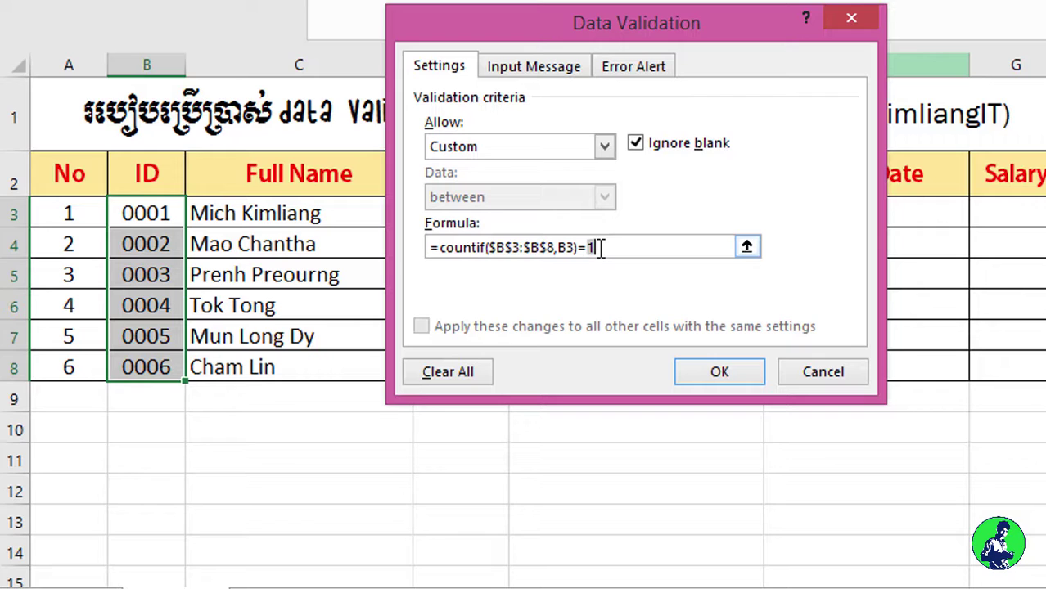
pyautogui.click(635, 67)
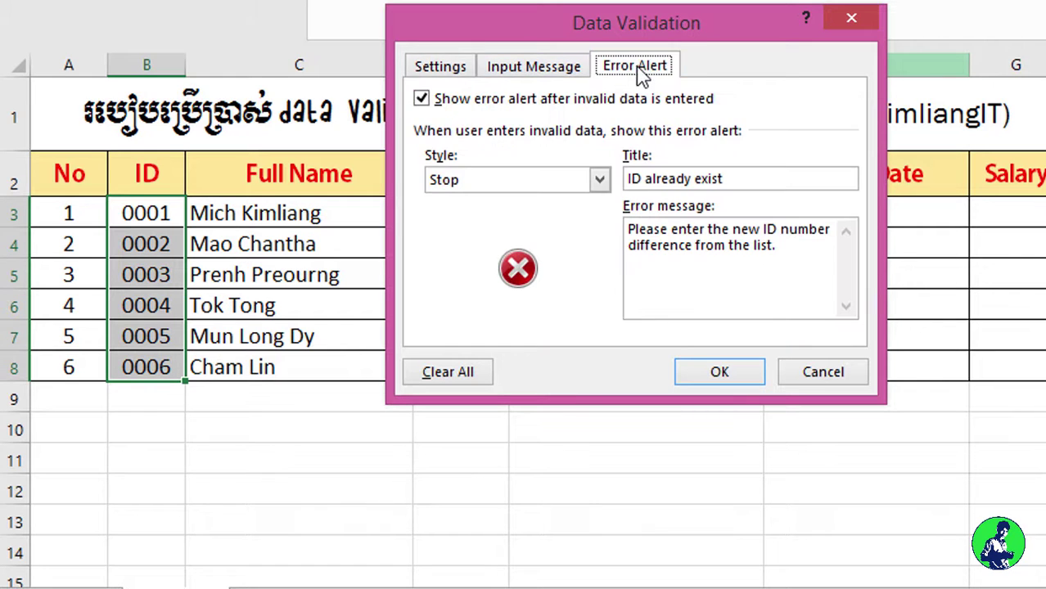
pyautogui.click(705, 245)
pyautogui.click(736, 381)
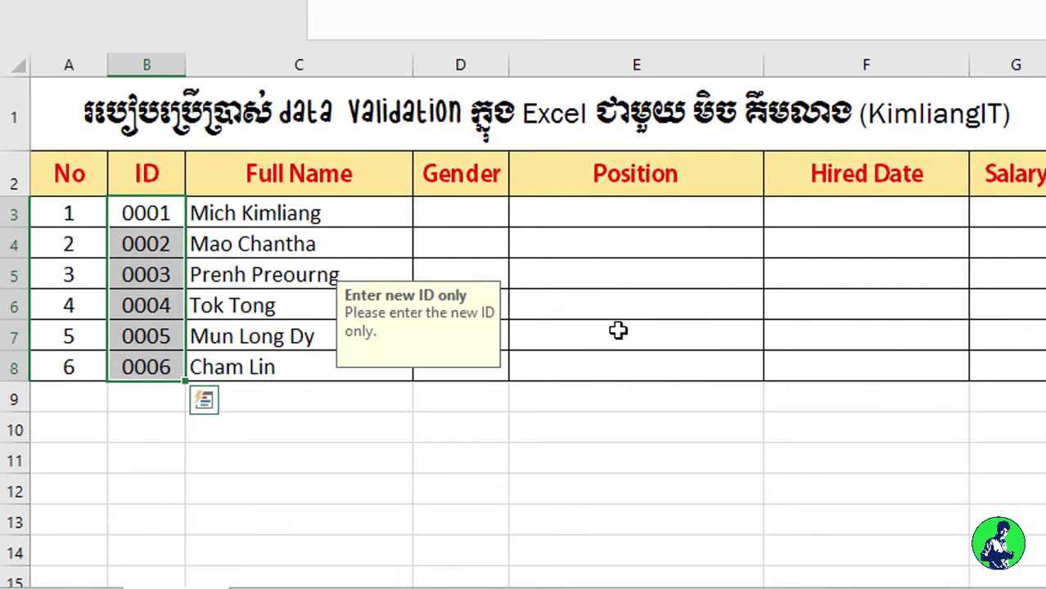
pyautogui.click(572, 277)
pyautogui.click(151, 273)
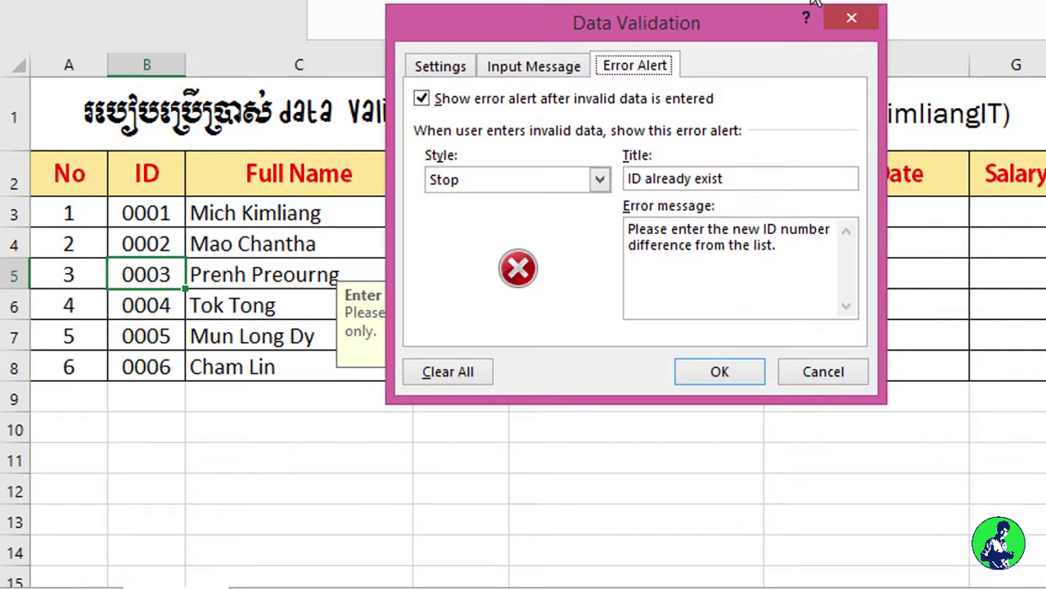
pyautogui.click(533, 69)
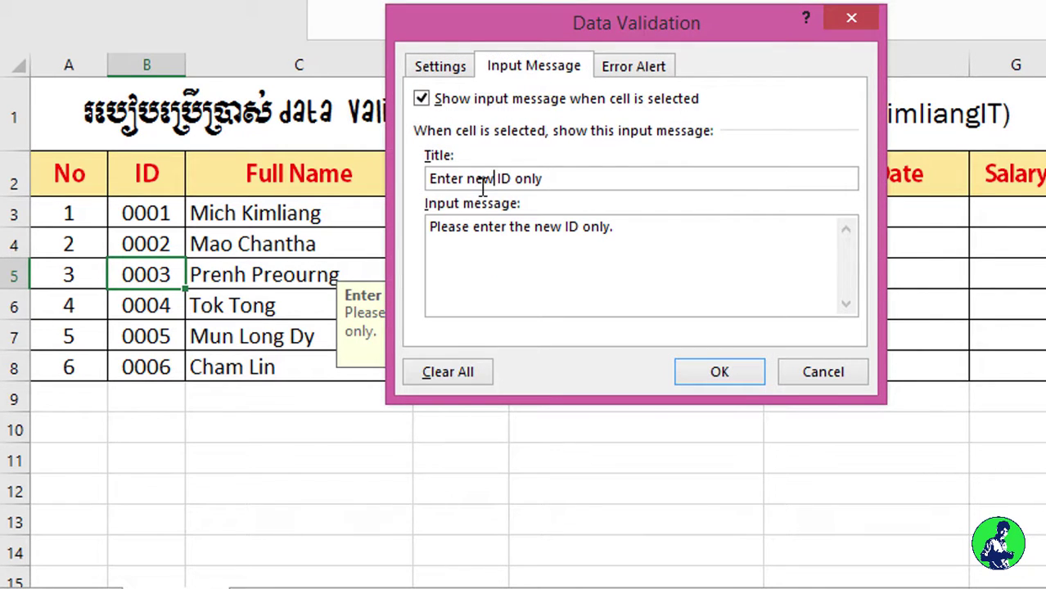
pyautogui.moveTo(545, 25); pyautogui.dragTo(658, 33)
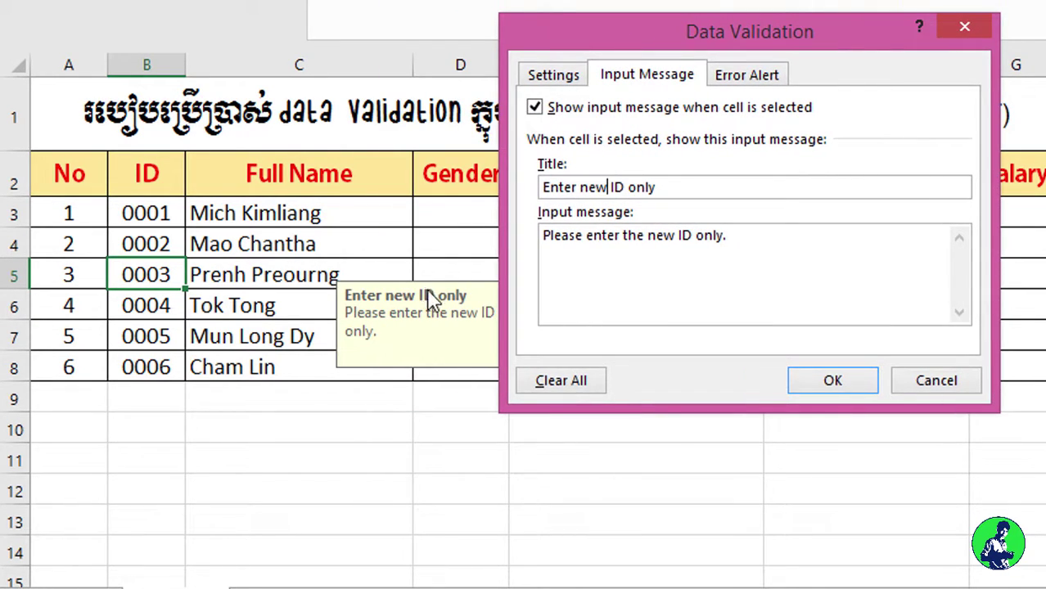
pyautogui.moveTo(667, 187); pyautogui.dragTo(554, 186)
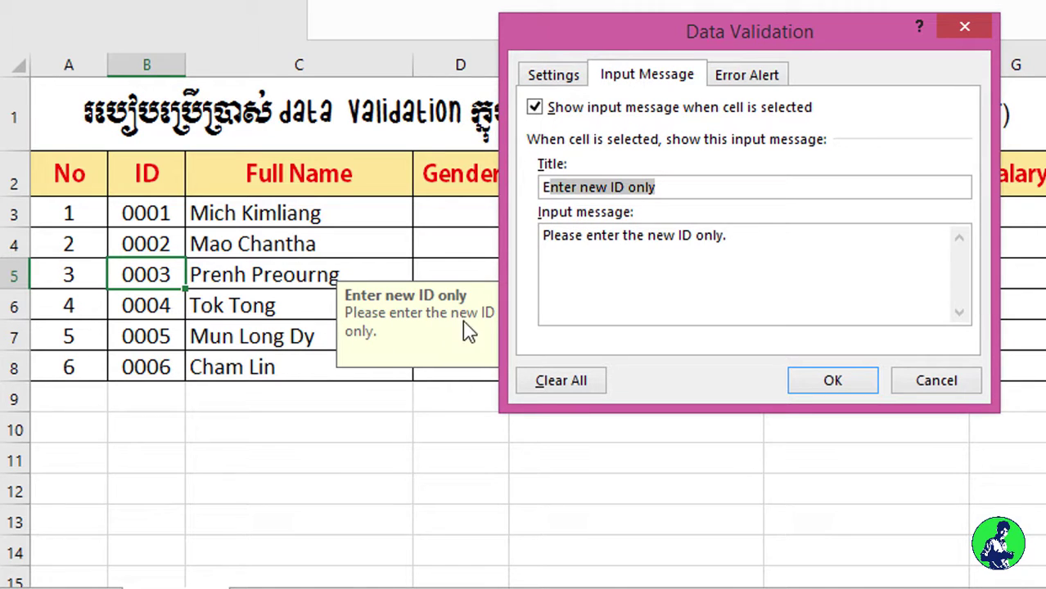
pyautogui.moveTo(739, 238); pyautogui.dragTo(573, 242)
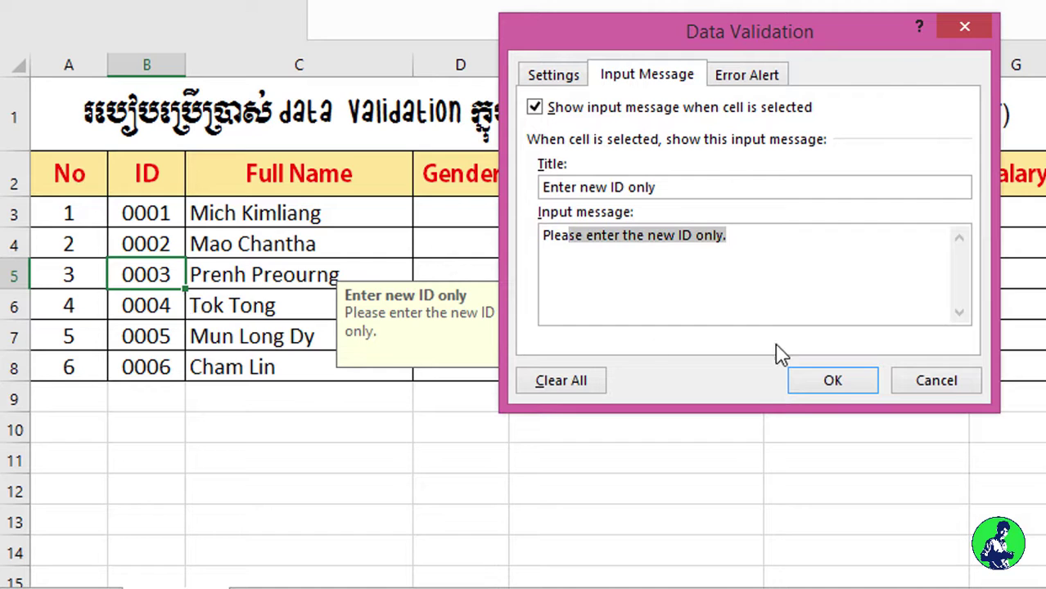
pyautogui.click(832, 381)
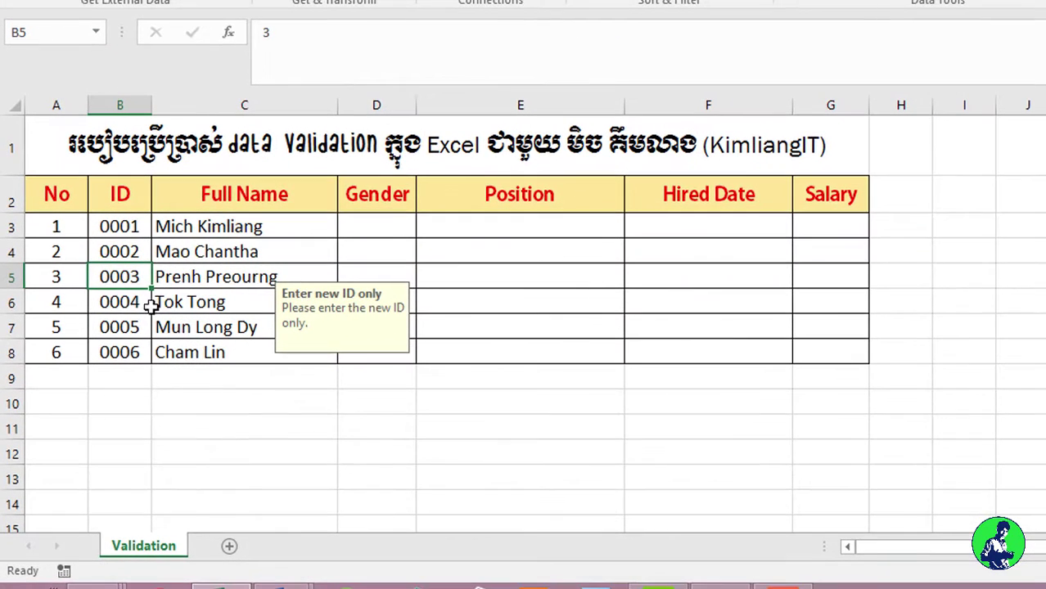
pyautogui.click(140, 303)
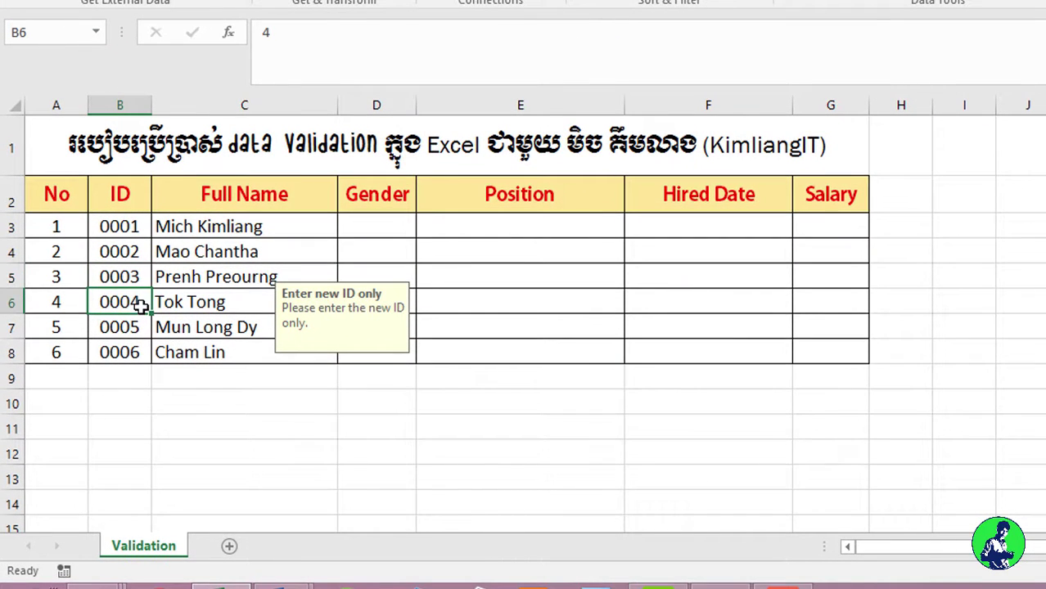
pyautogui.write('3')
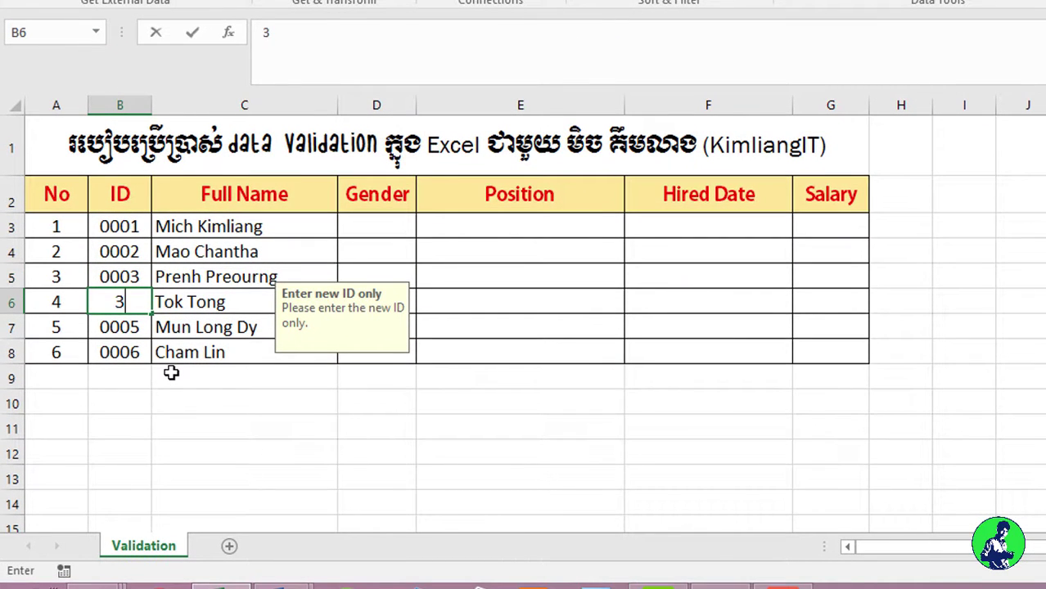
pyautogui.press('Return')
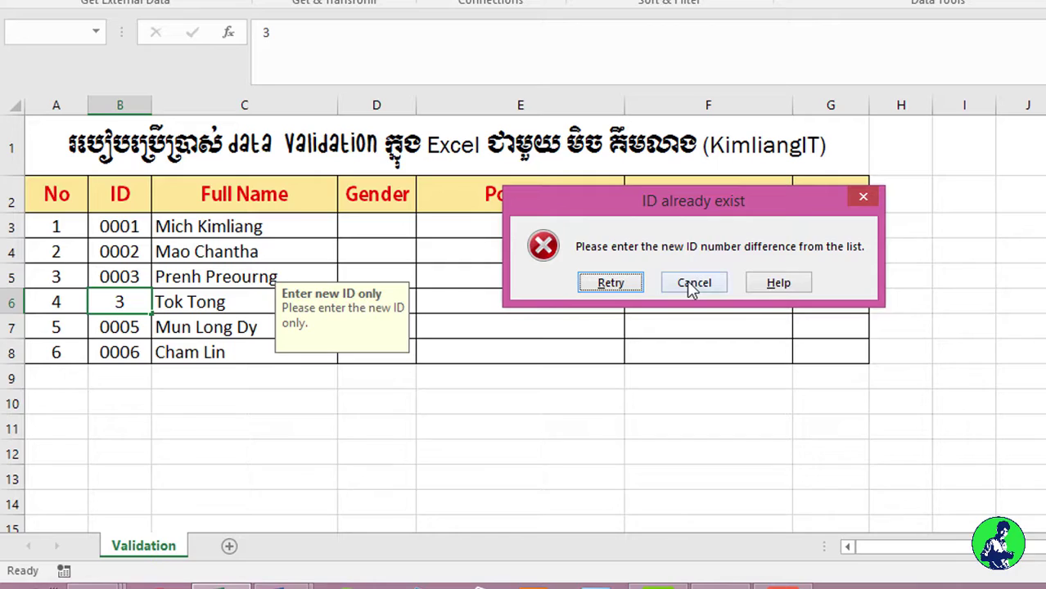
pyautogui.click(691, 283)
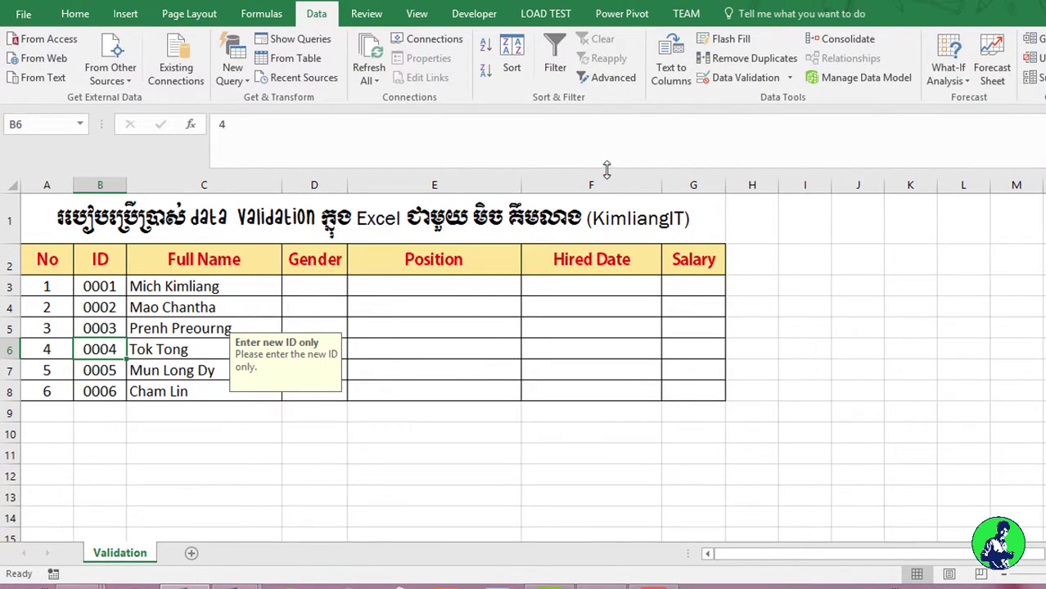
pyautogui.click(745, 78)
pyautogui.click(509, 193)
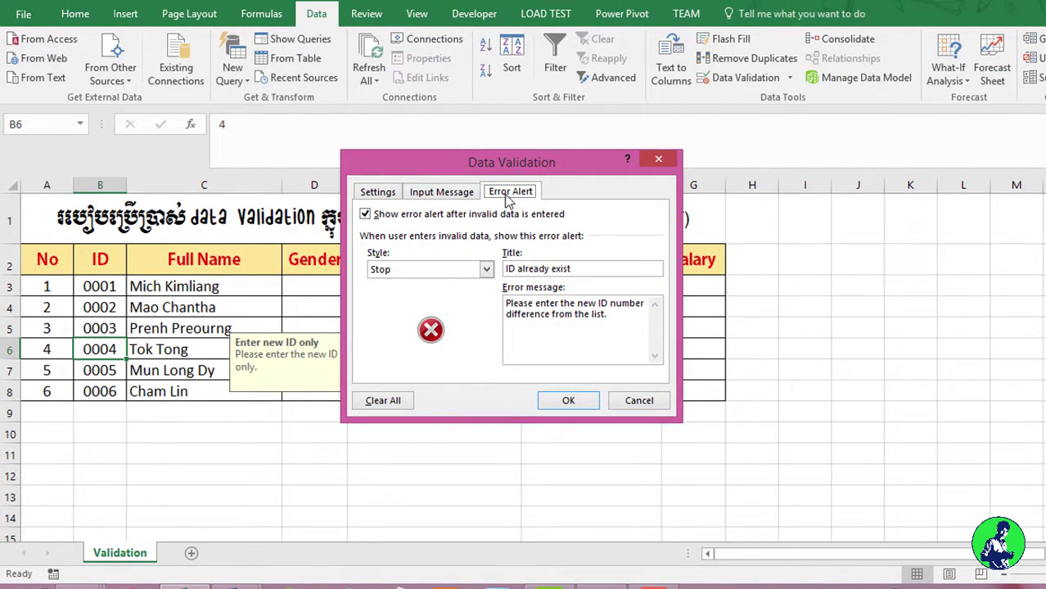
pyautogui.click(637, 401)
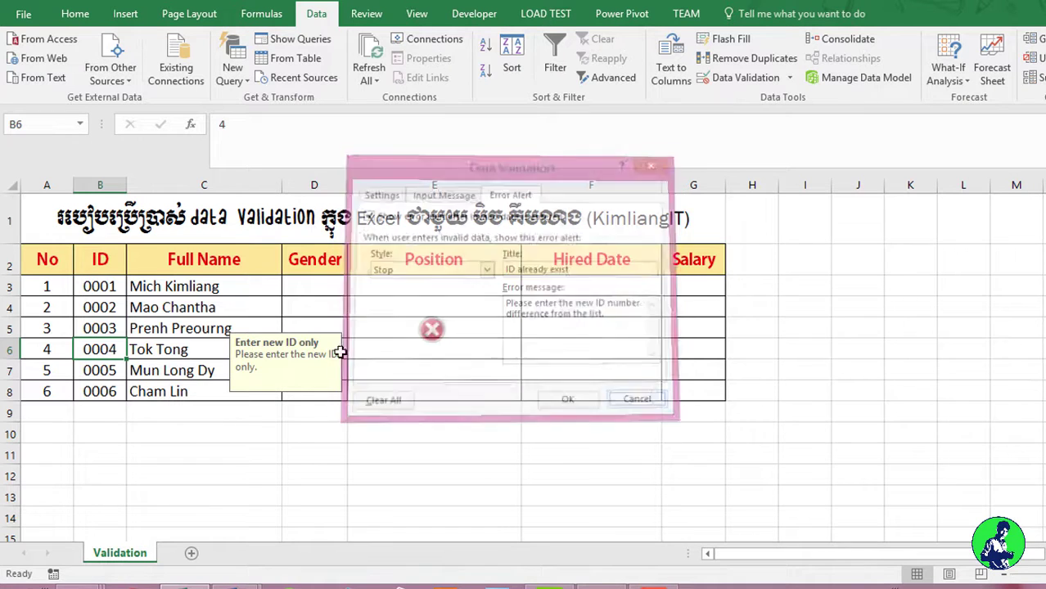
pyautogui.click(107, 365)
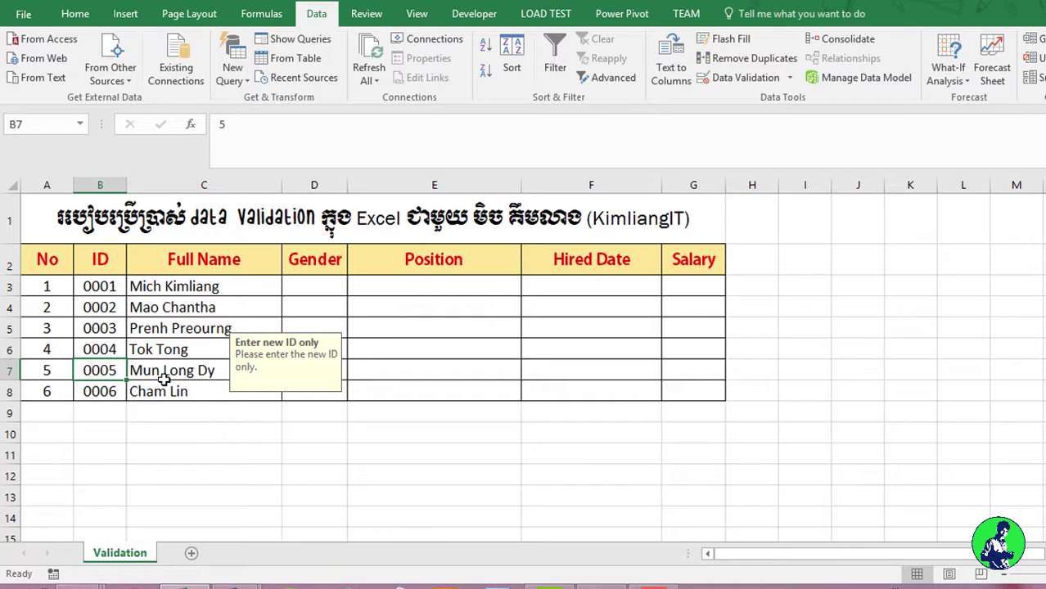
pyautogui.write('2')
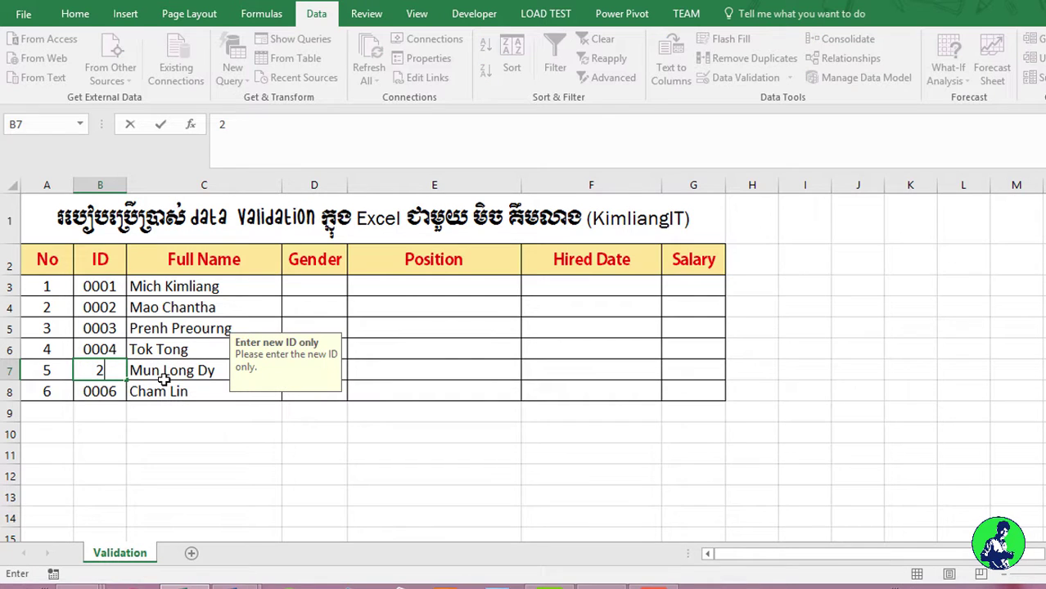
pyautogui.press('Return')
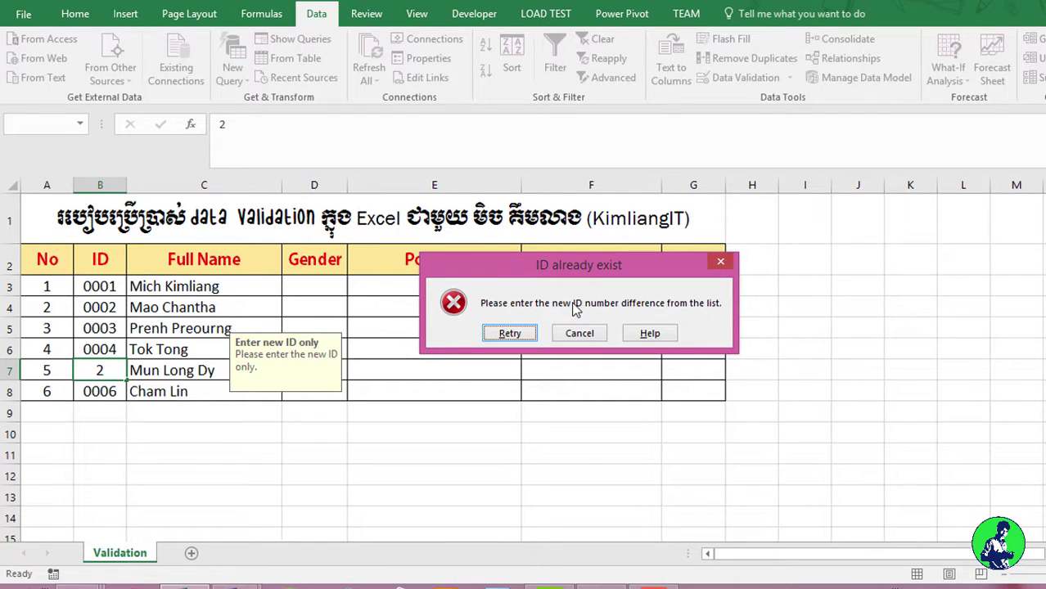
pyautogui.click(578, 333)
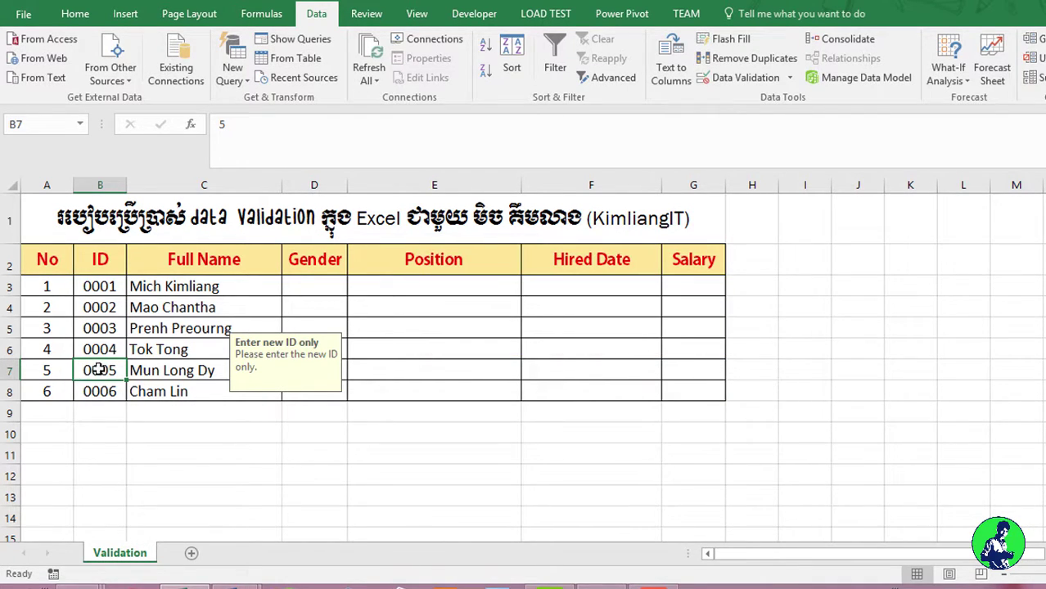
pyautogui.write('7')
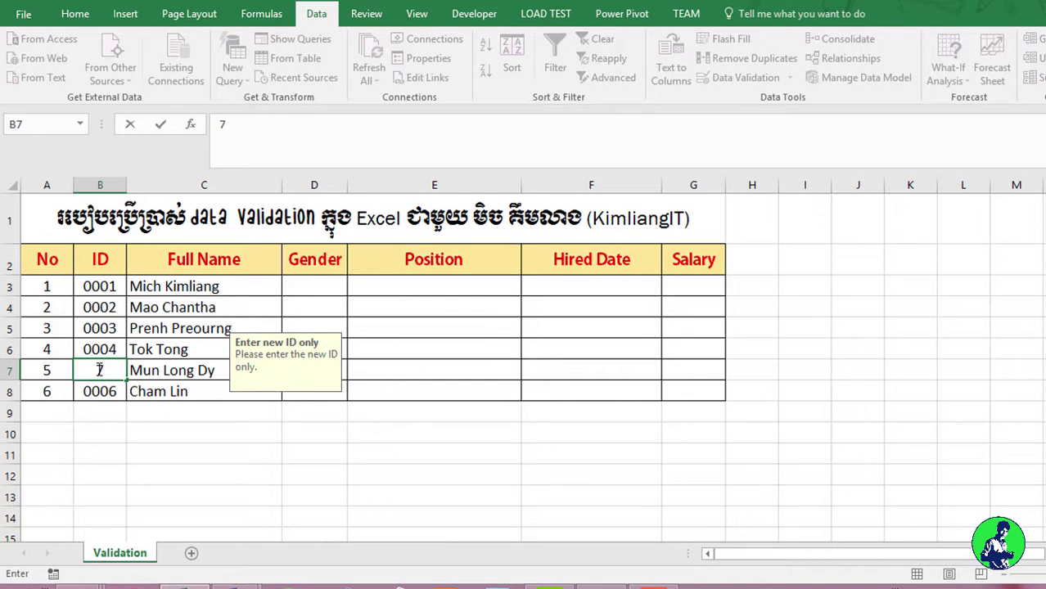
pyautogui.press('Return')
pyautogui.click(99, 370)
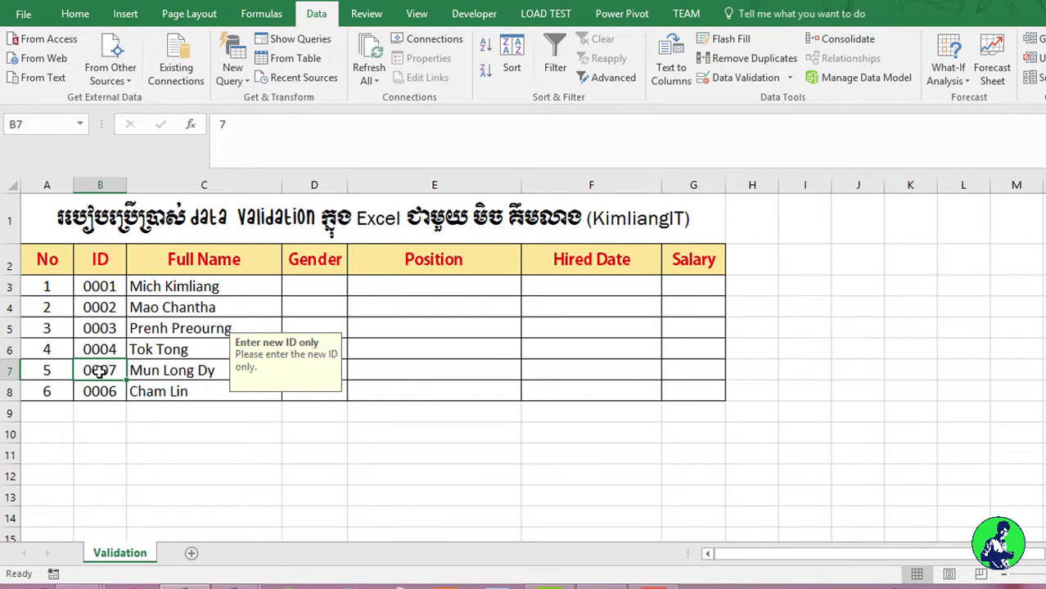
pyautogui.write('9')
pyautogui.press('Return')
pyautogui.click(91, 369)
pyautogui.write('5')
pyautogui.press('Return')
pyautogui.click(100, 371)
pyautogui.write('1')
pyautogui.press('Return')
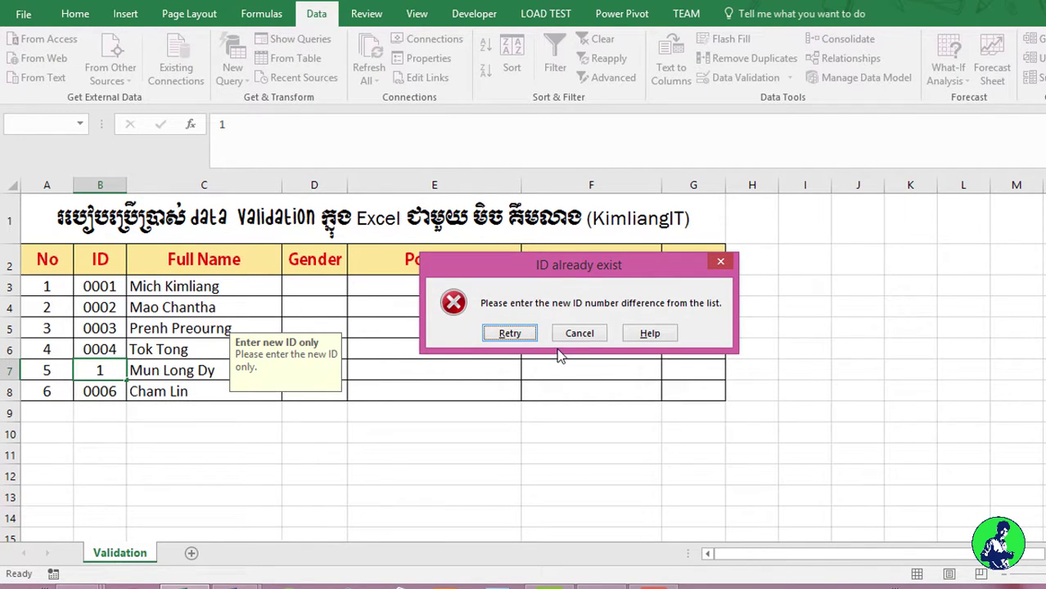
pyautogui.click(577, 335)
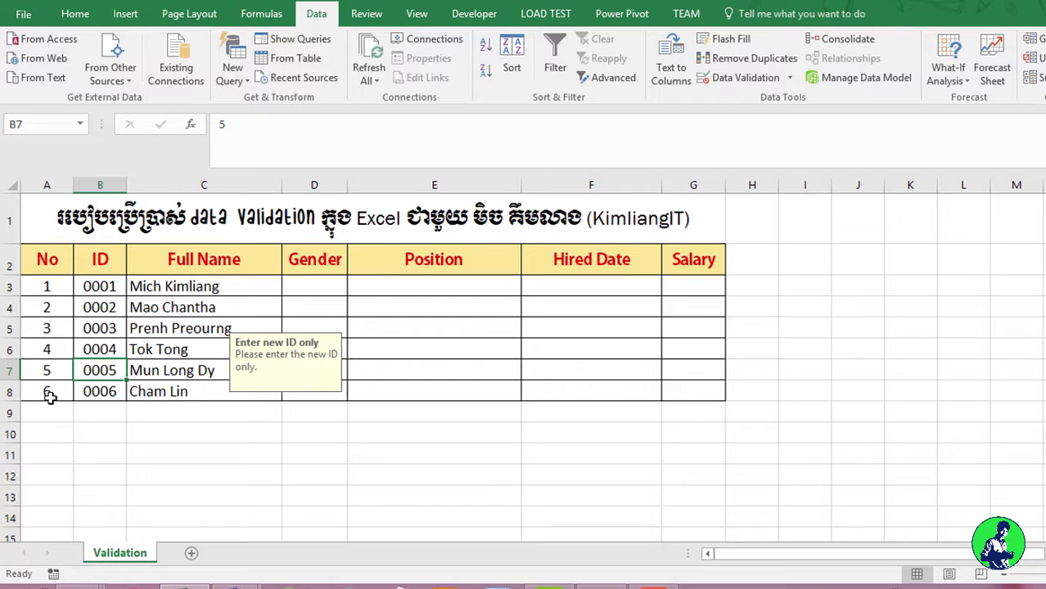
pyautogui.click(181, 331)
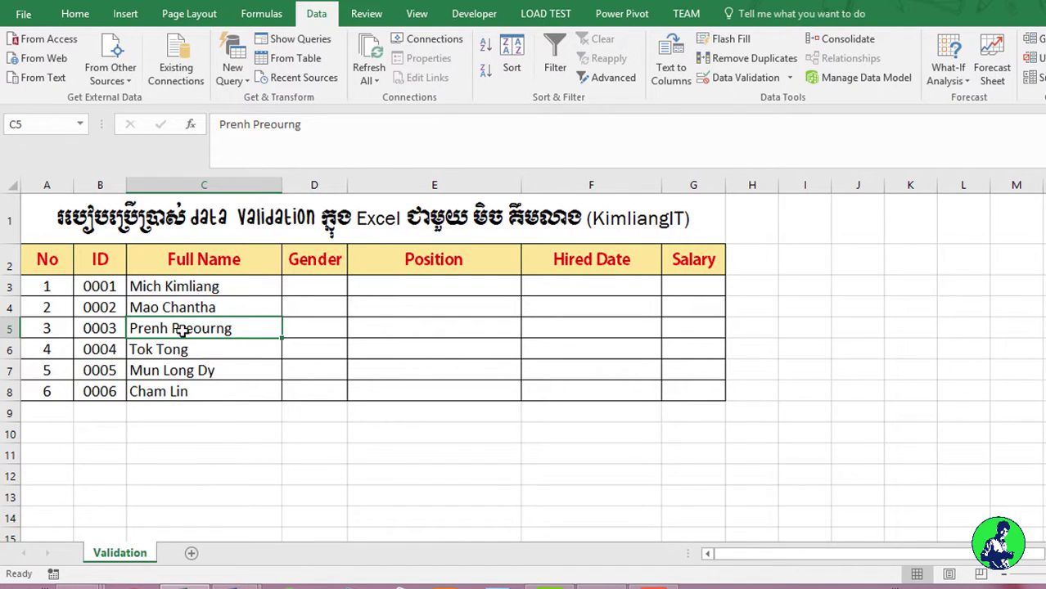
# Step: Select the Gender cells D3:D8
pyautogui.click(308, 289)
pyautogui.click(301, 368)
pyautogui.moveTo(301, 282); pyautogui.dragTo(326, 390)
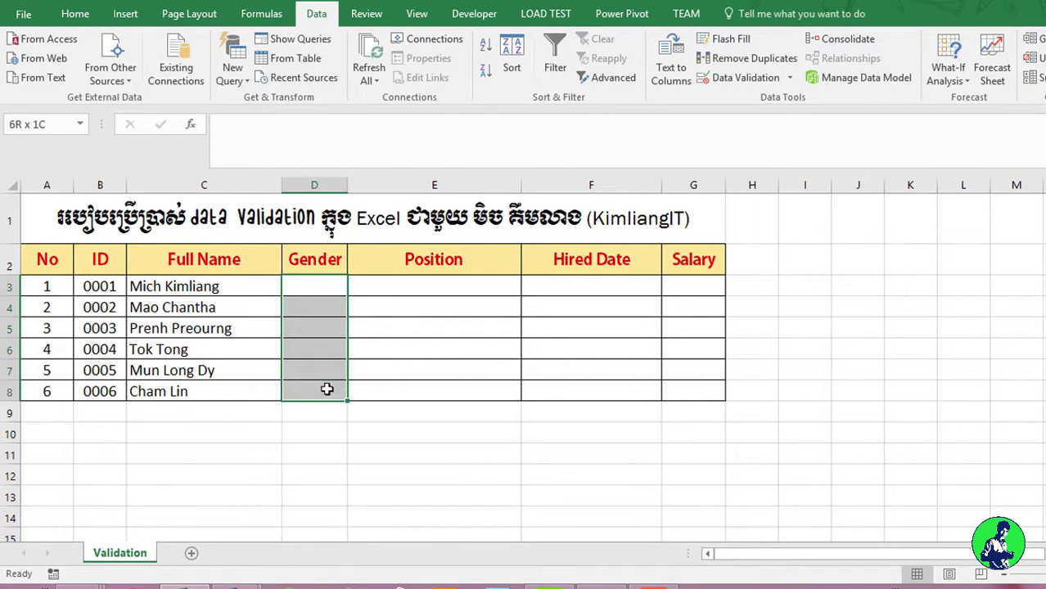
pyautogui.click(312, 286)
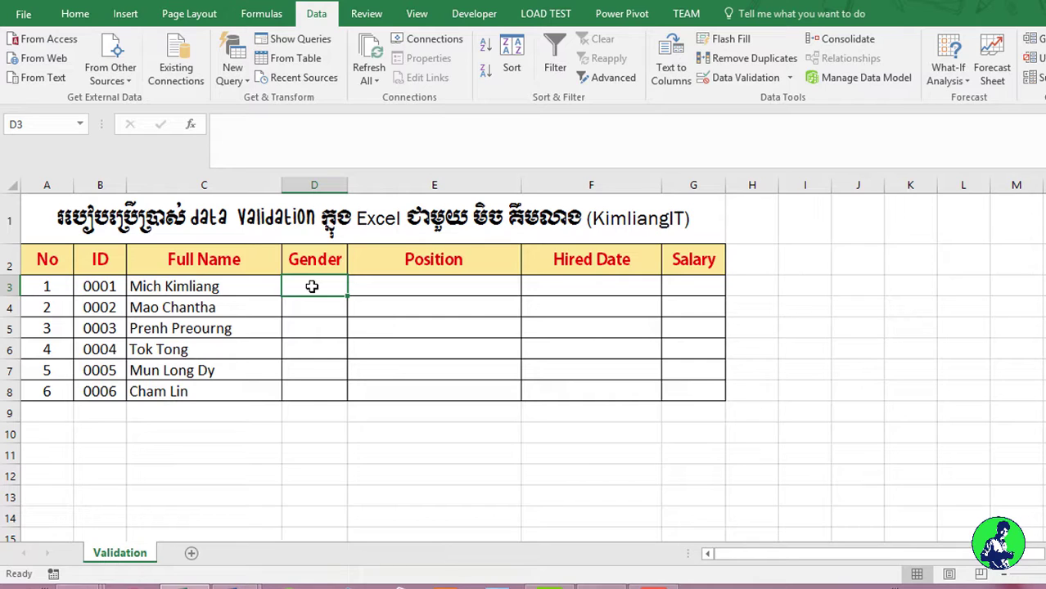
pyautogui.click(434, 348)
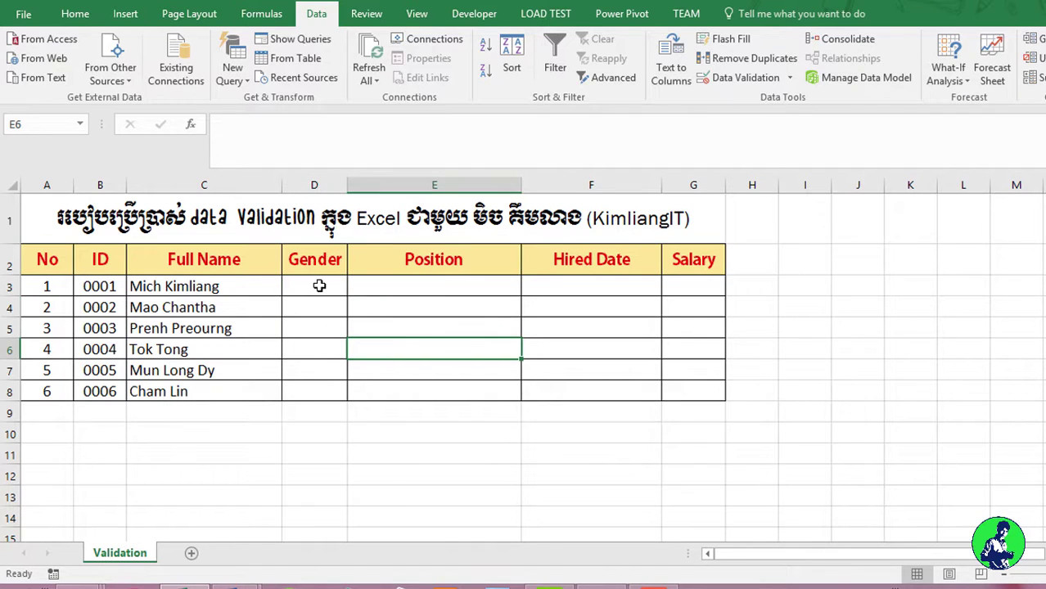
pyautogui.moveTo(319, 286); pyautogui.dragTo(320, 389)
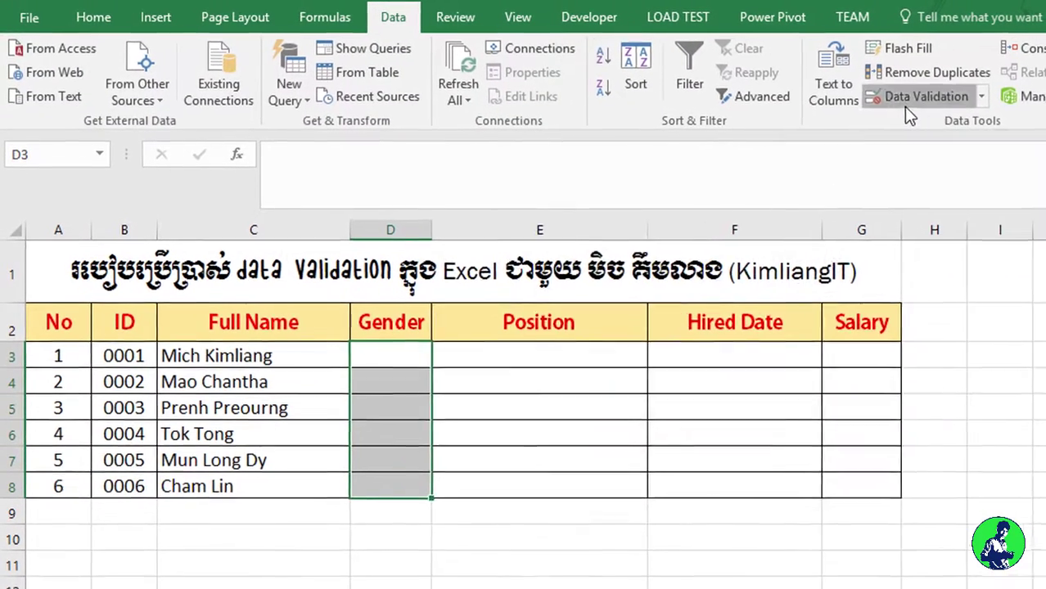
# Step: Set the Gender validation to Allow: List with source M,F and apply it
pyautogui.click(740, 77)
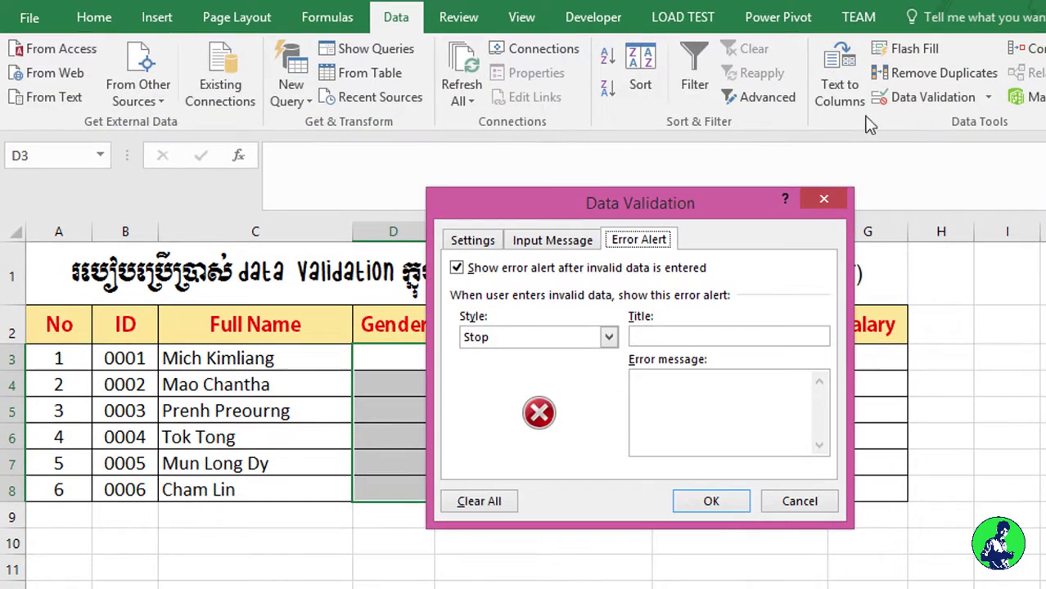
pyautogui.moveTo(573, 199); pyautogui.dragTo(658, 180)
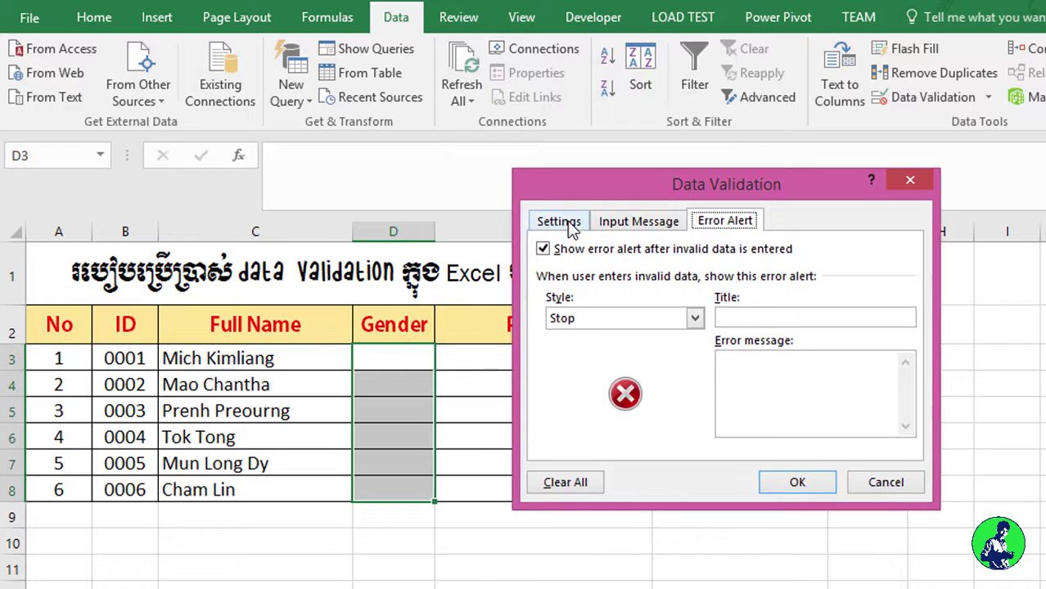
pyautogui.click(559, 223)
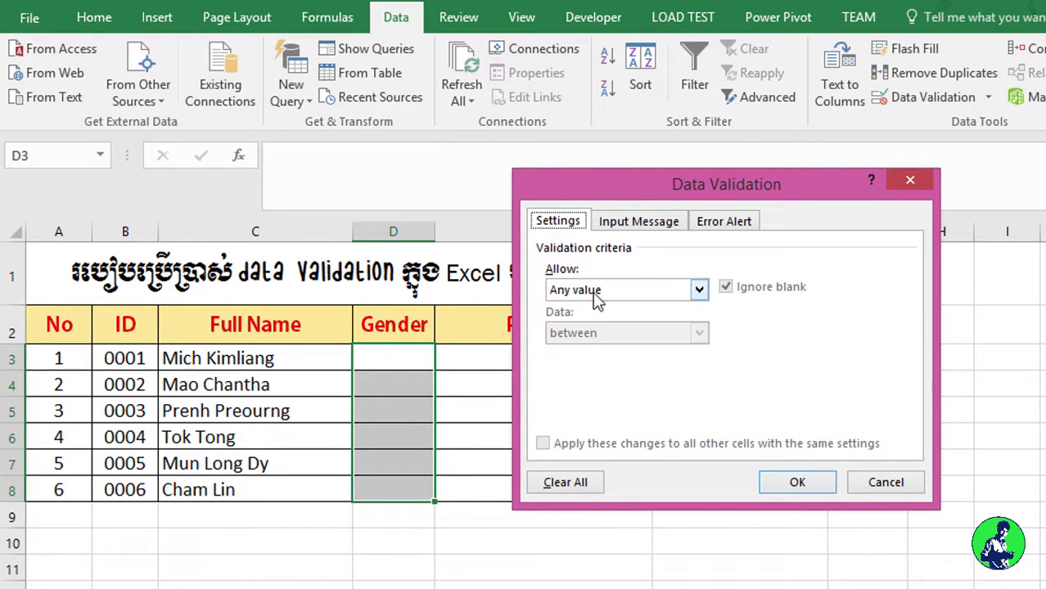
pyautogui.click(698, 292)
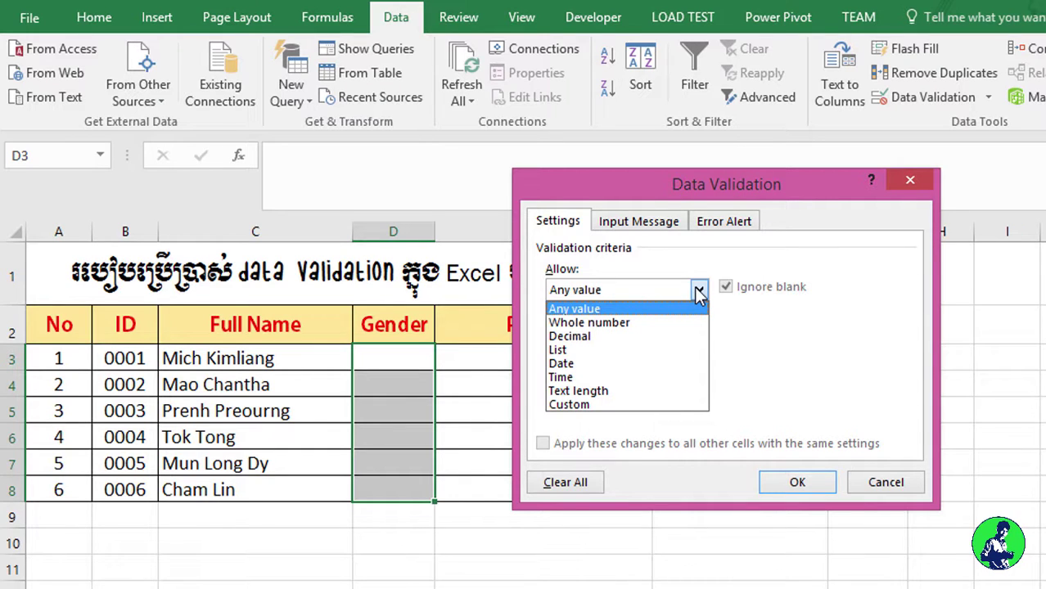
pyautogui.click(567, 350)
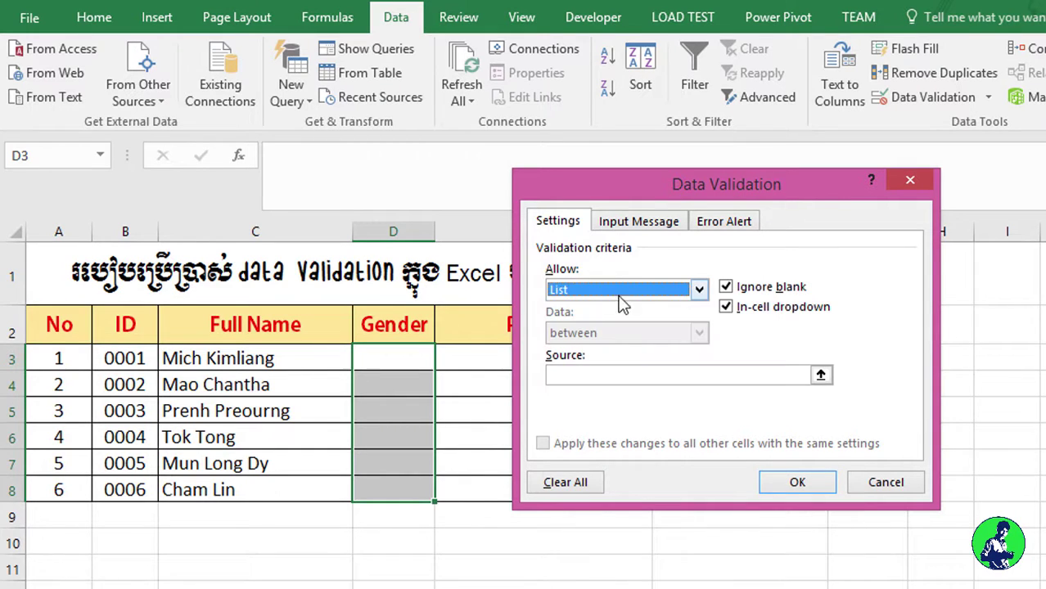
pyautogui.click(563, 373)
pyautogui.write('M,F')
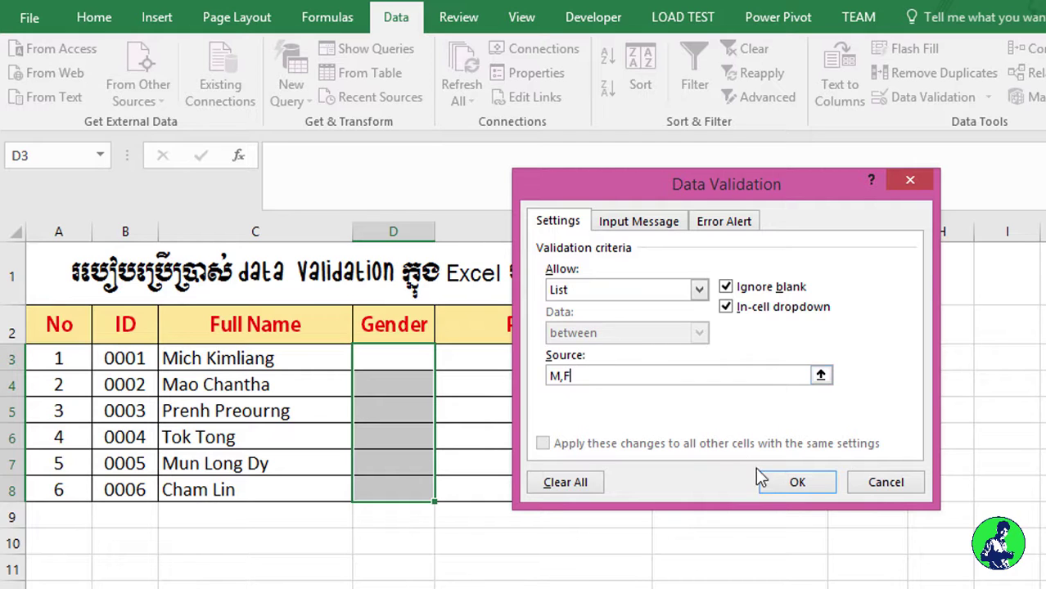
pyautogui.click(784, 483)
pyautogui.click(409, 375)
# Step: Choose M in D3 and F in D4 from the Gender dropdowns
pyautogui.click(474, 405)
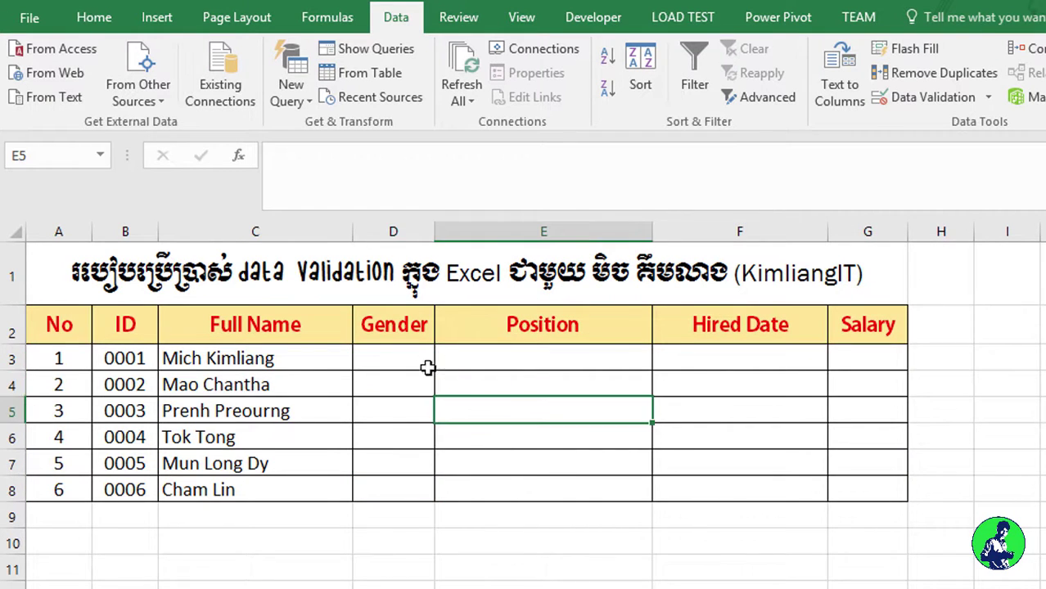
pyautogui.click(427, 368)
pyautogui.click(443, 361)
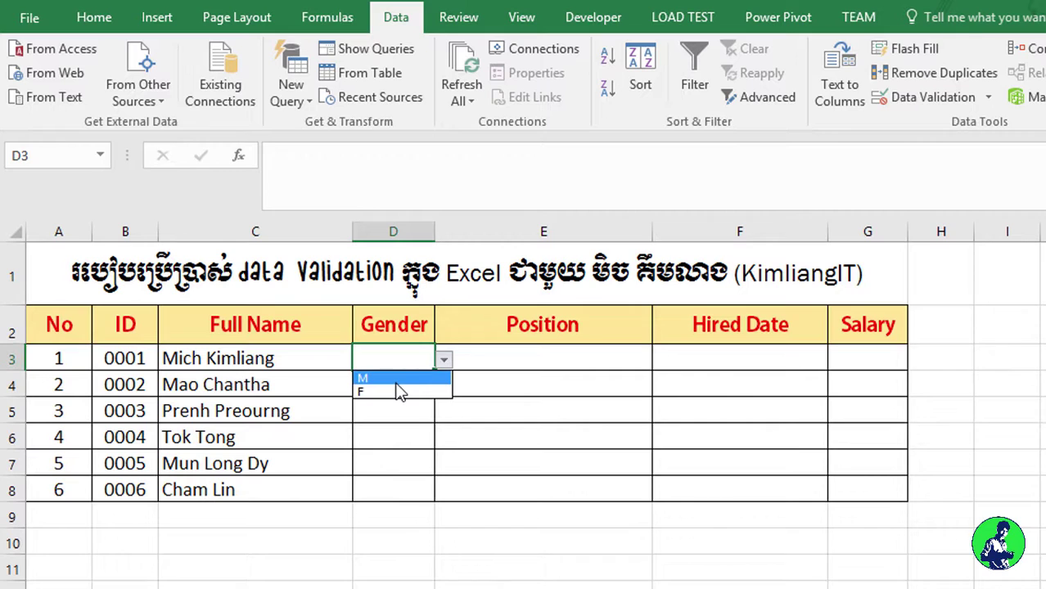
pyautogui.click(396, 380)
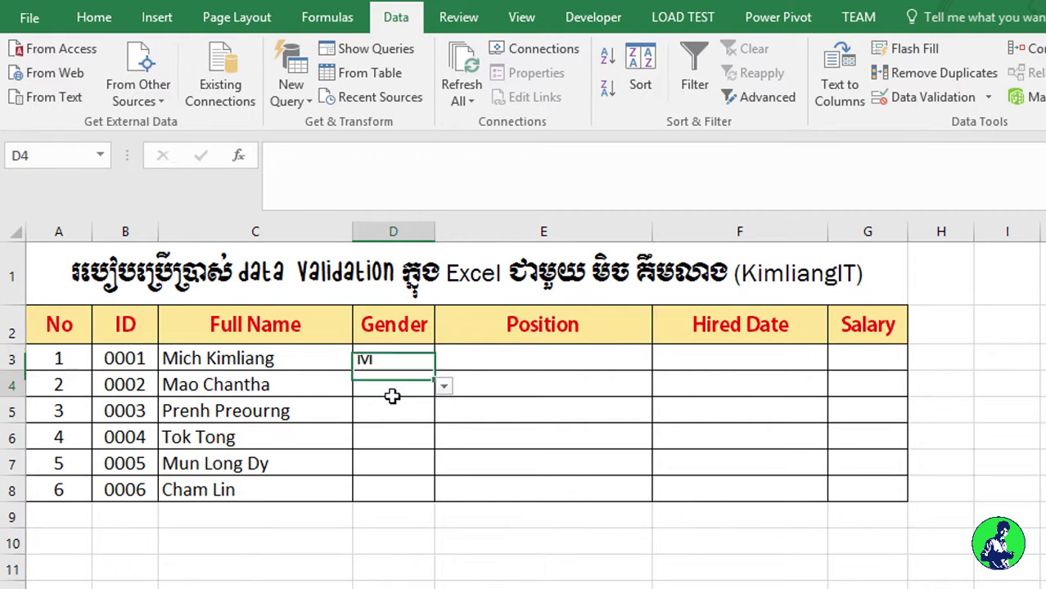
pyautogui.click(443, 386)
pyautogui.click(382, 419)
# Step: Test an invalid 'd' in D5, cancel the rejection, and select D3:D8
pyautogui.click(379, 406)
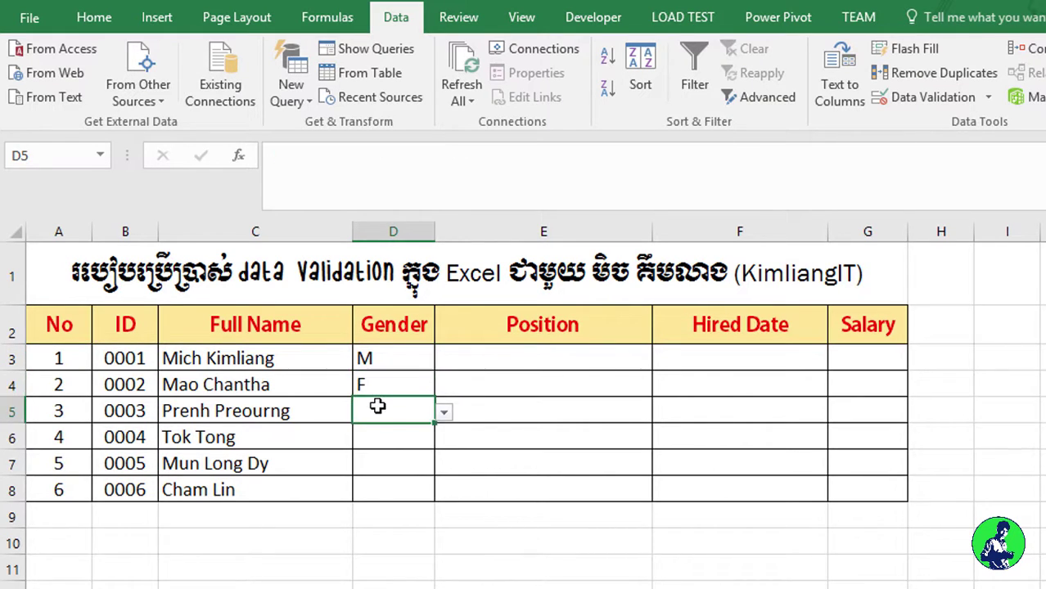
pyautogui.write('d')
pyautogui.click(392, 451)
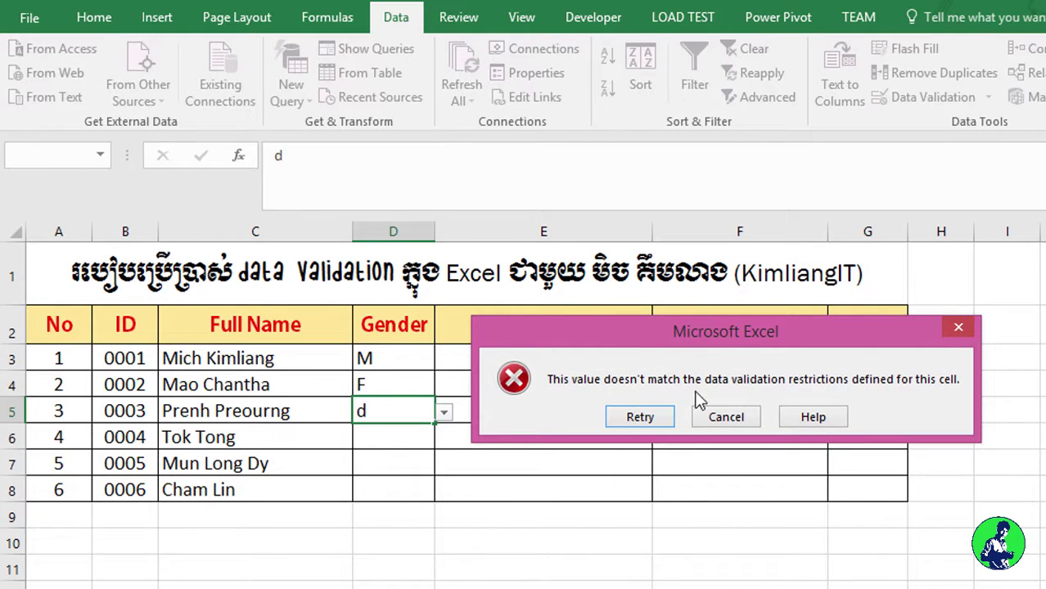
pyautogui.click(731, 417)
pyautogui.moveTo(390, 356); pyautogui.dragTo(405, 489)
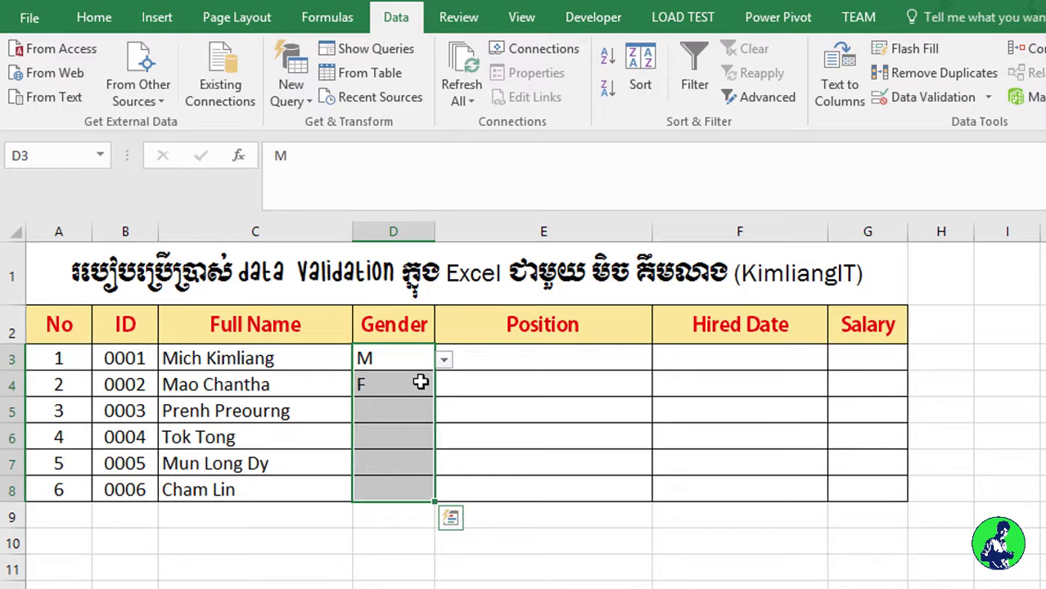
# Step: Set the Gender error alert title 'Wronge Input' with message 'Please choose from the list only.'
pyautogui.click(906, 104)
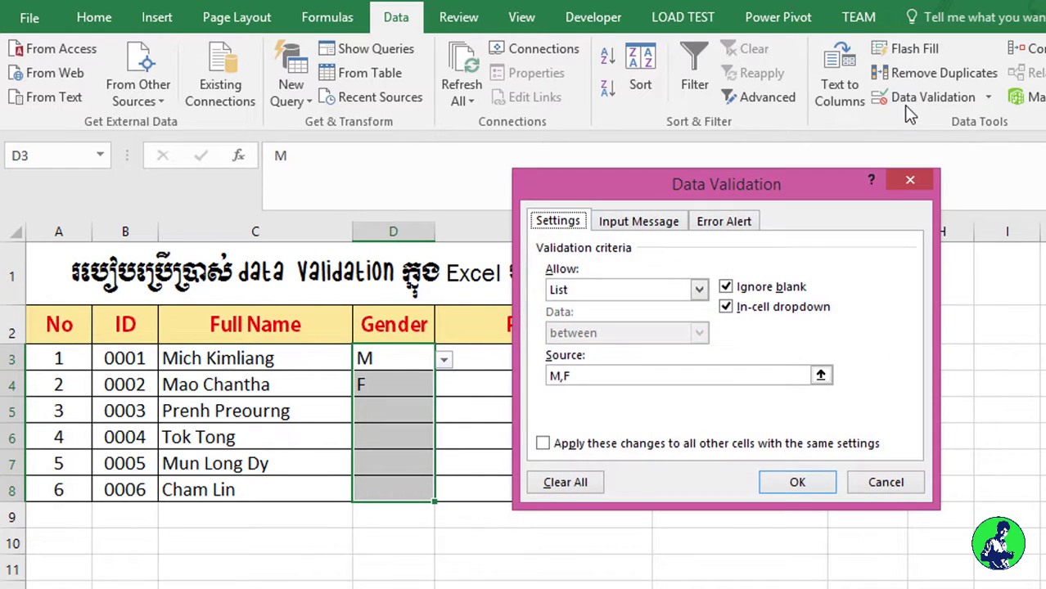
pyautogui.click(717, 222)
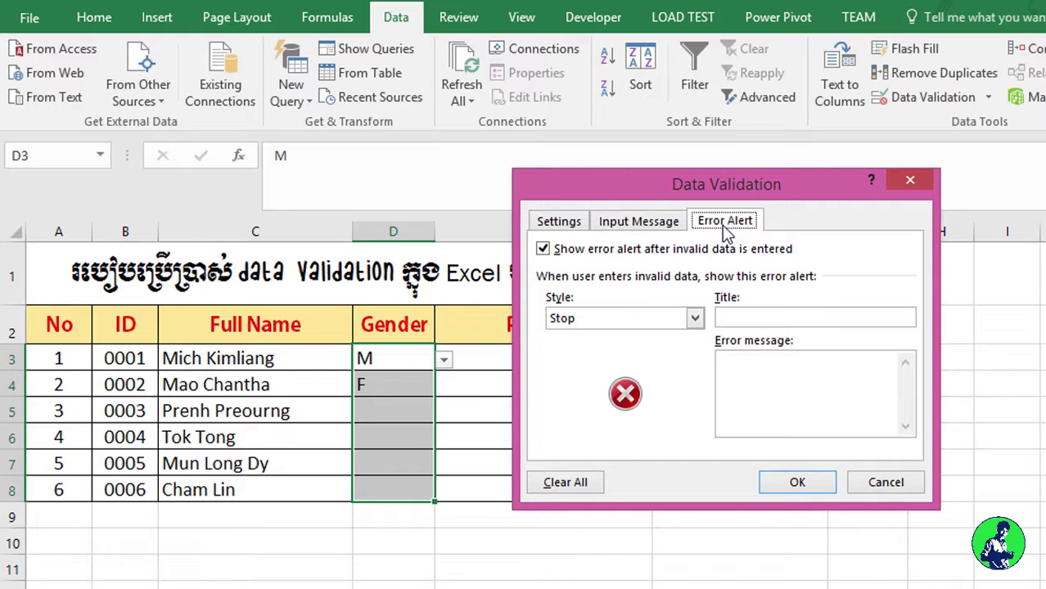
pyautogui.click(767, 319)
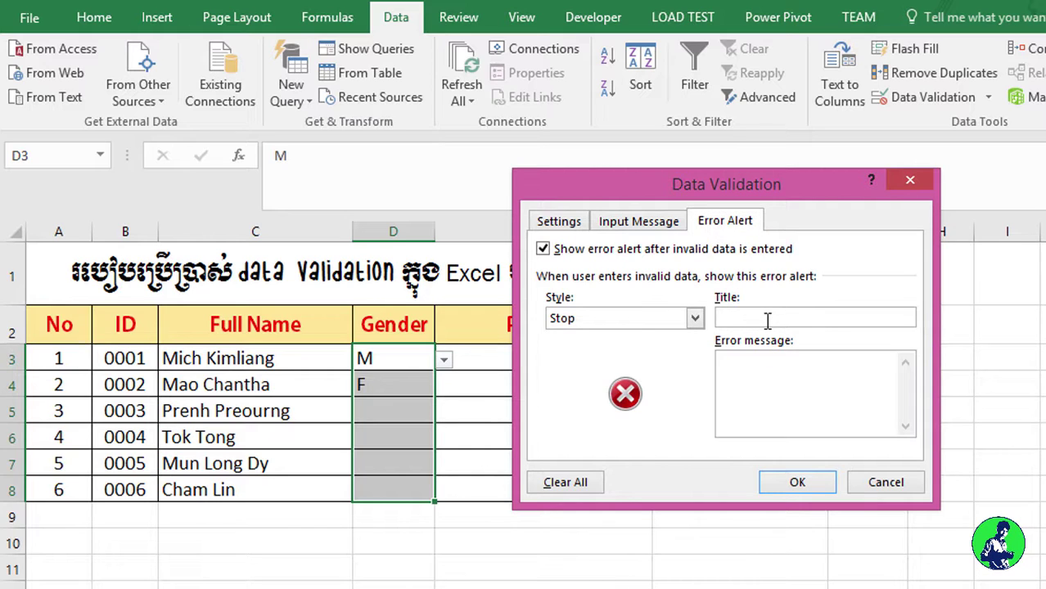
pyautogui.write('Wr')
pyautogui.write('on')
pyautogui.write('ge In')
pyautogui.write('put')
pyautogui.write('Please')
pyautogui.write(' choose f')
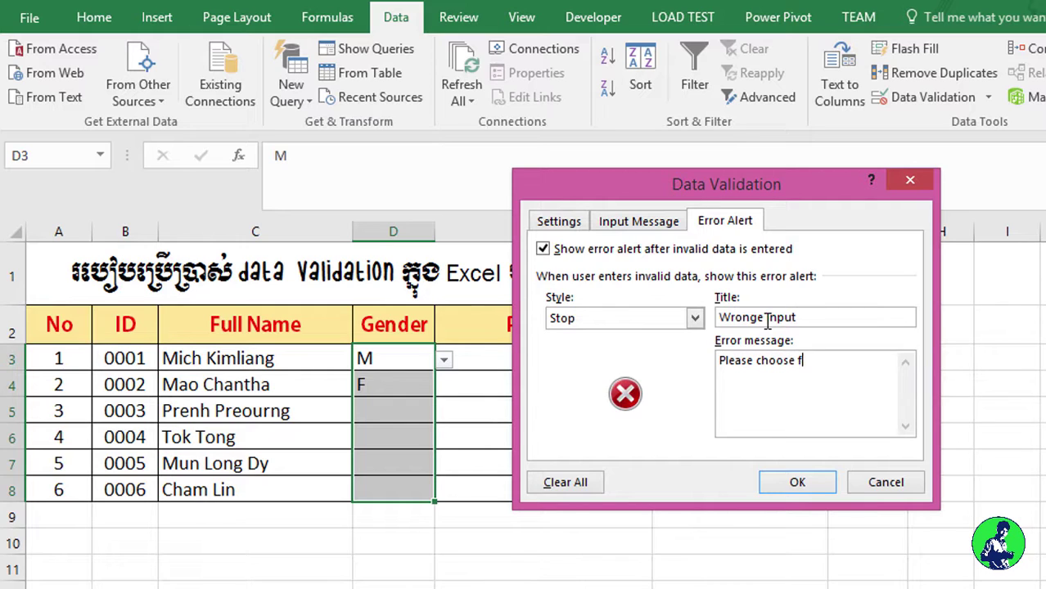
pyautogui.write('rom the li')
pyautogui.write('st only.')
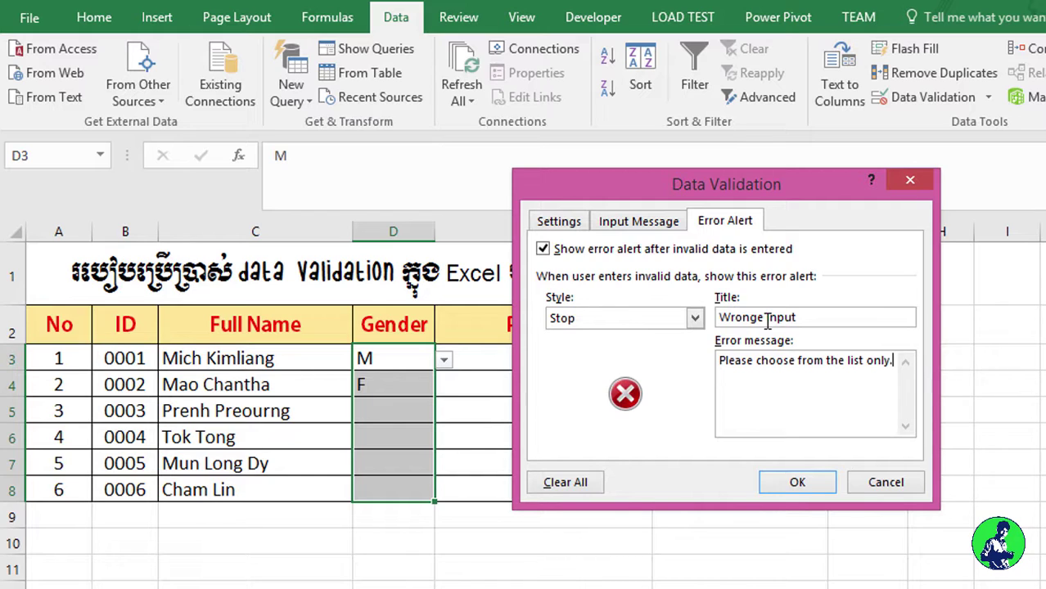
pyautogui.click(798, 488)
pyautogui.click(403, 414)
# Step: Enter 'd' in D5 and cancel the resulting Wronge Input alert
pyautogui.write('d')
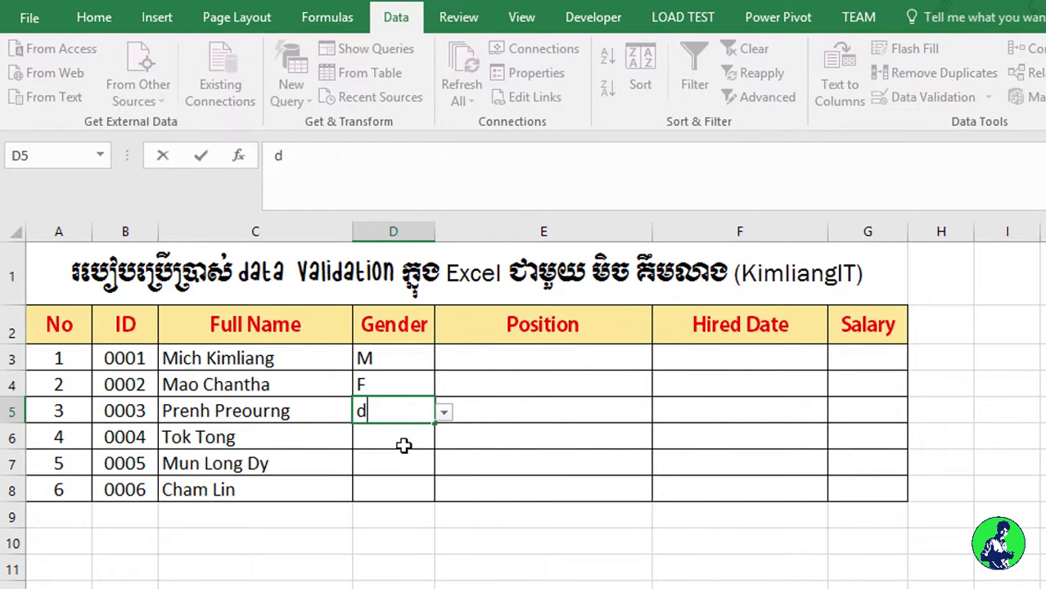
pyautogui.press('Return')
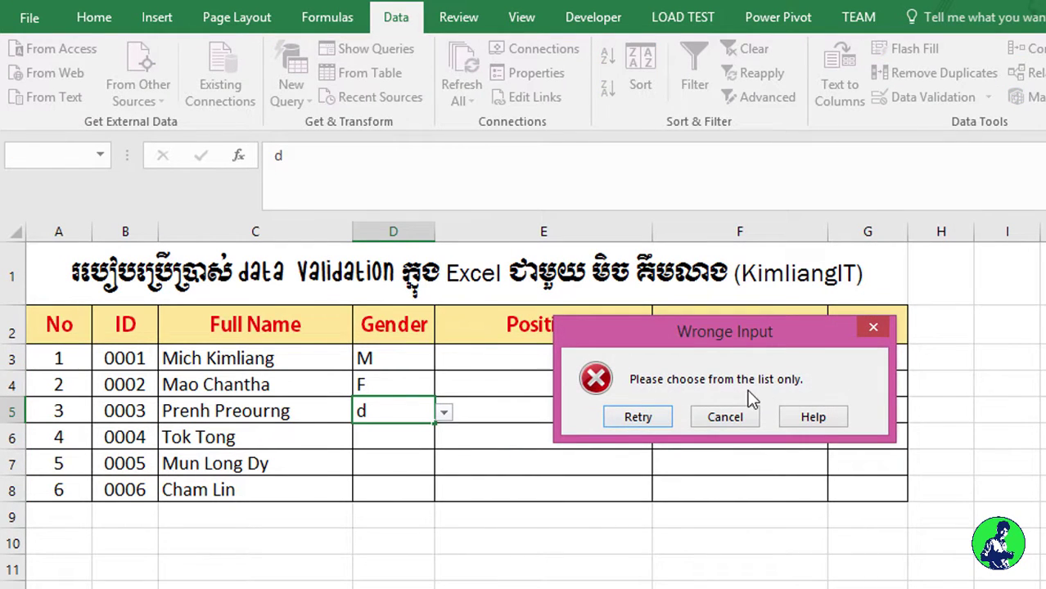
pyautogui.click(714, 418)
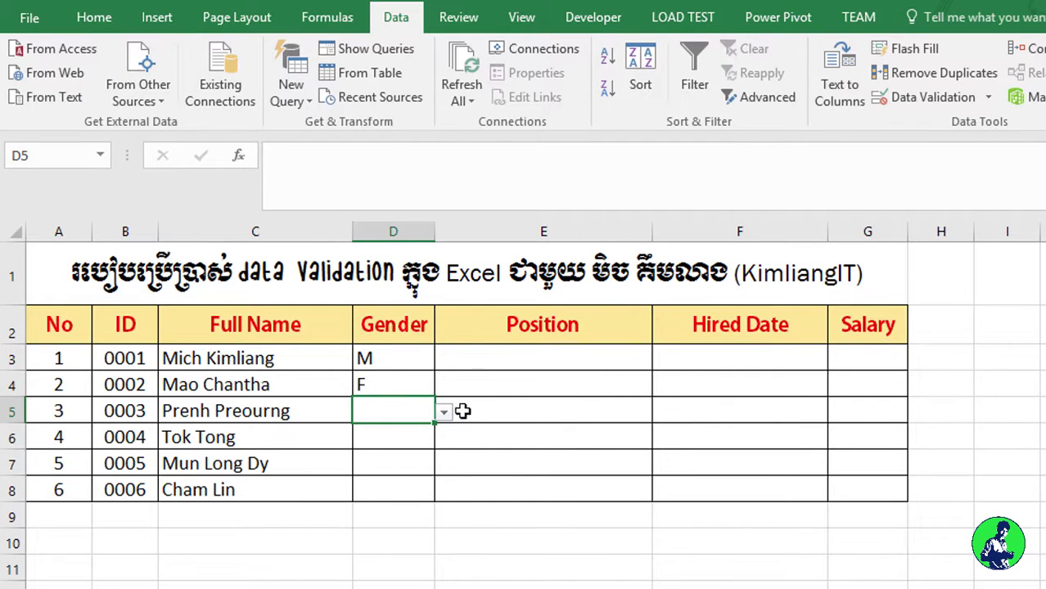
# Step: Reselect the Gender cells D3:D8 and reopen their validation settings
pyautogui.moveTo(392, 354); pyautogui.dragTo(402, 483)
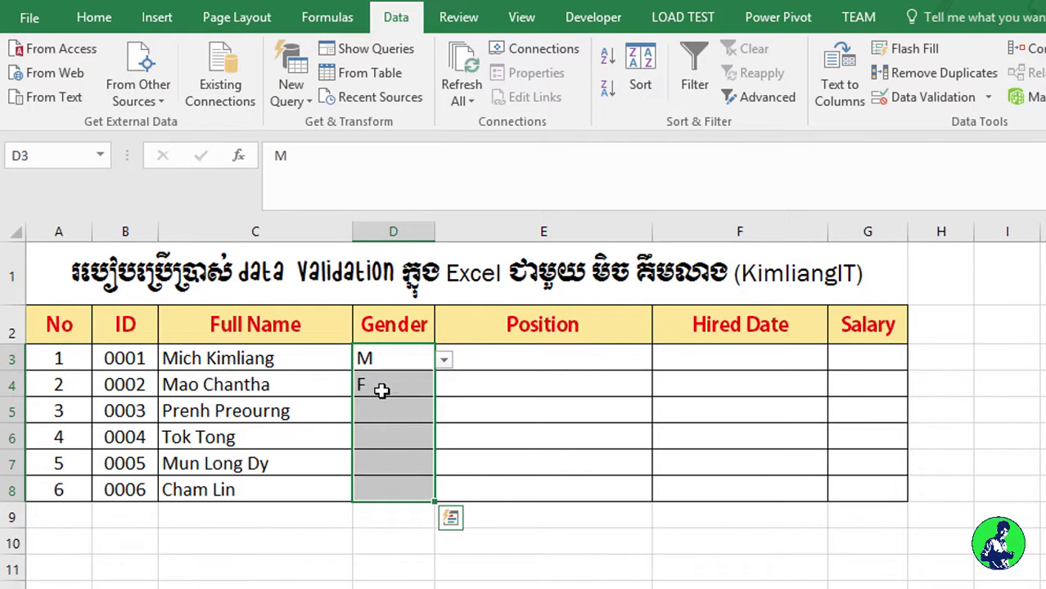
pyautogui.click(376, 426)
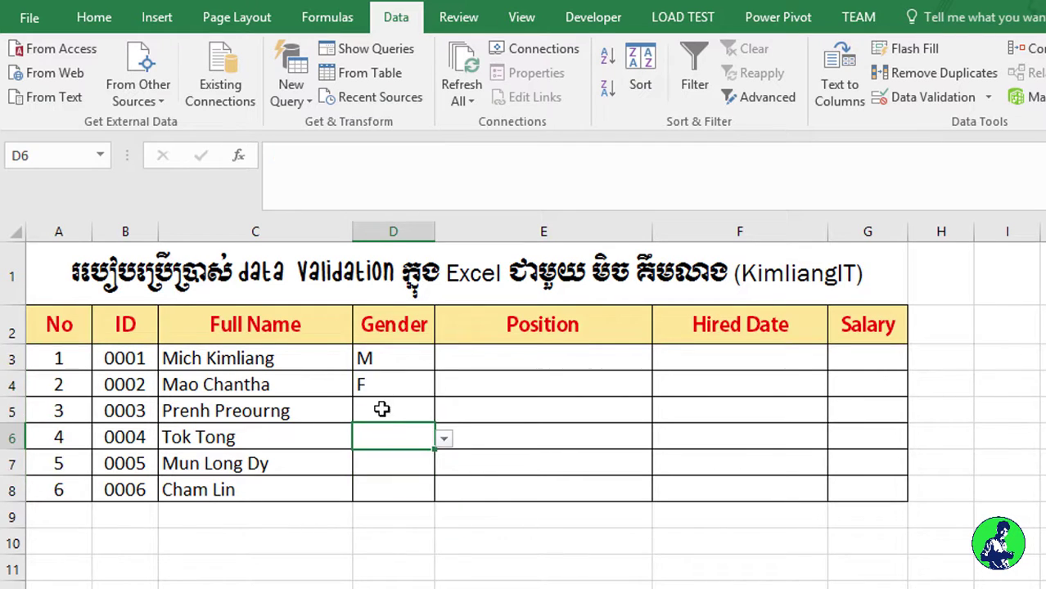
pyautogui.click(381, 409)
pyautogui.moveTo(395, 361); pyautogui.dragTo(400, 491)
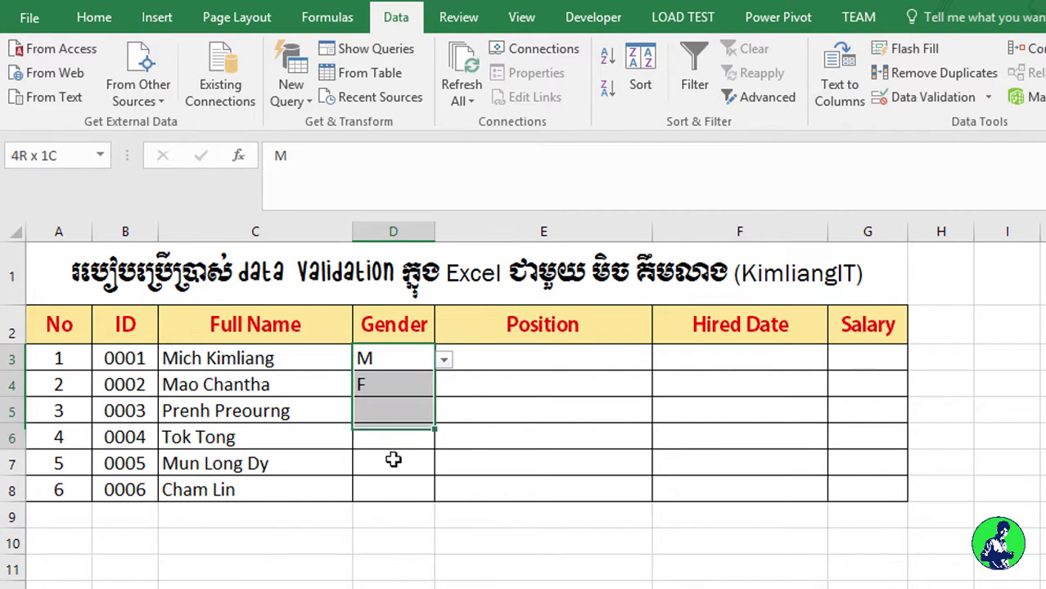
pyautogui.click(926, 96)
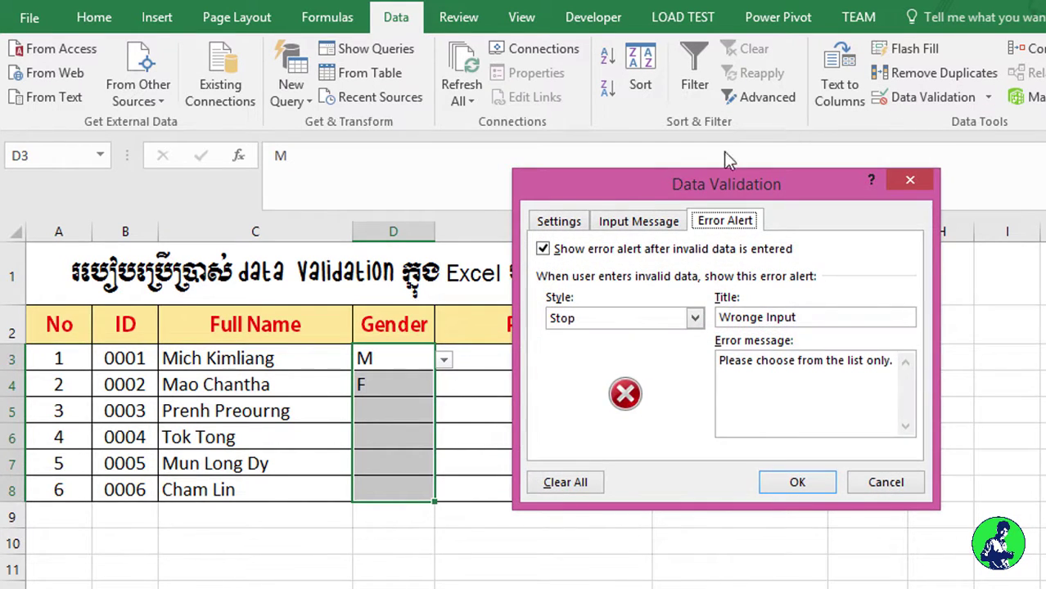
# Step: Add input message 'Choose your gender' / 'Please choose your gender from the list only.' and check it on D5
pyautogui.click(631, 223)
pyautogui.click(657, 317)
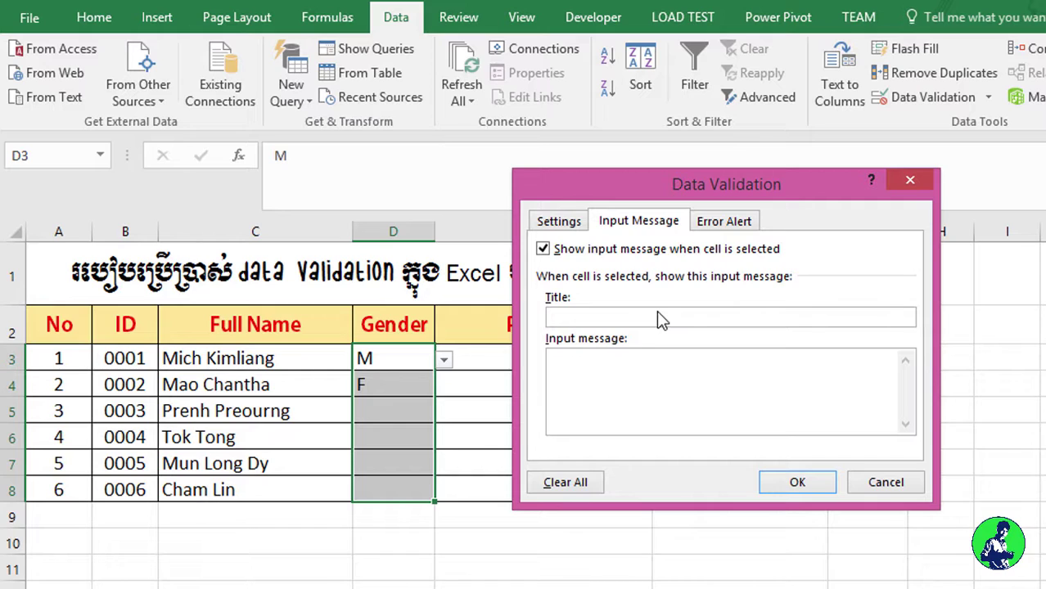
pyautogui.write('Choose')
pyautogui.write(' your gender')
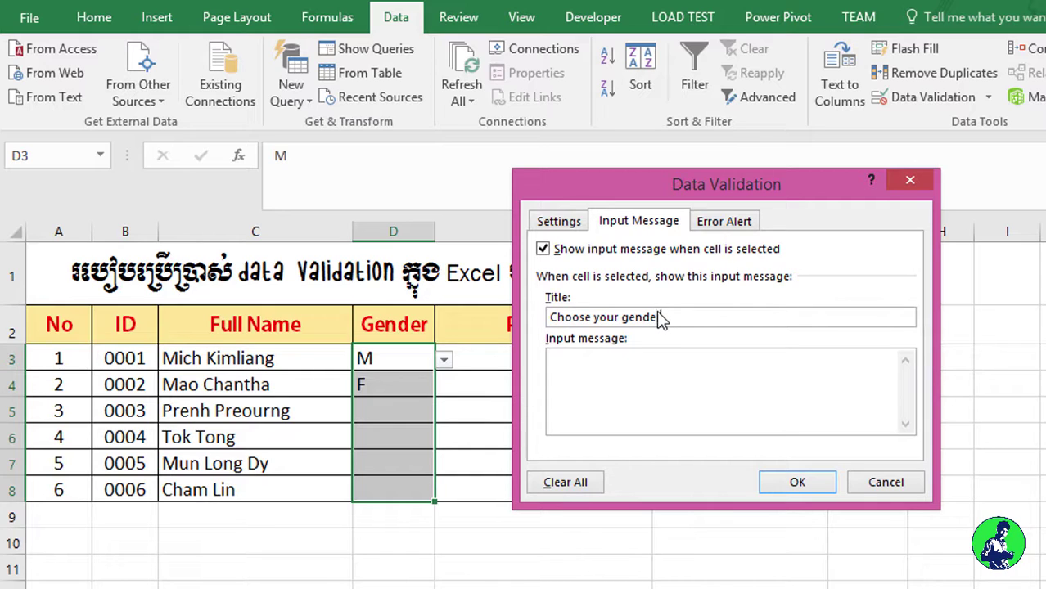
pyautogui.press('Tab')
pyautogui.write('Please cho')
pyautogui.write('se')
pyautogui.press('BackSpace')
pyautogui.press('BackSpace')
pyautogui.write('ose ')
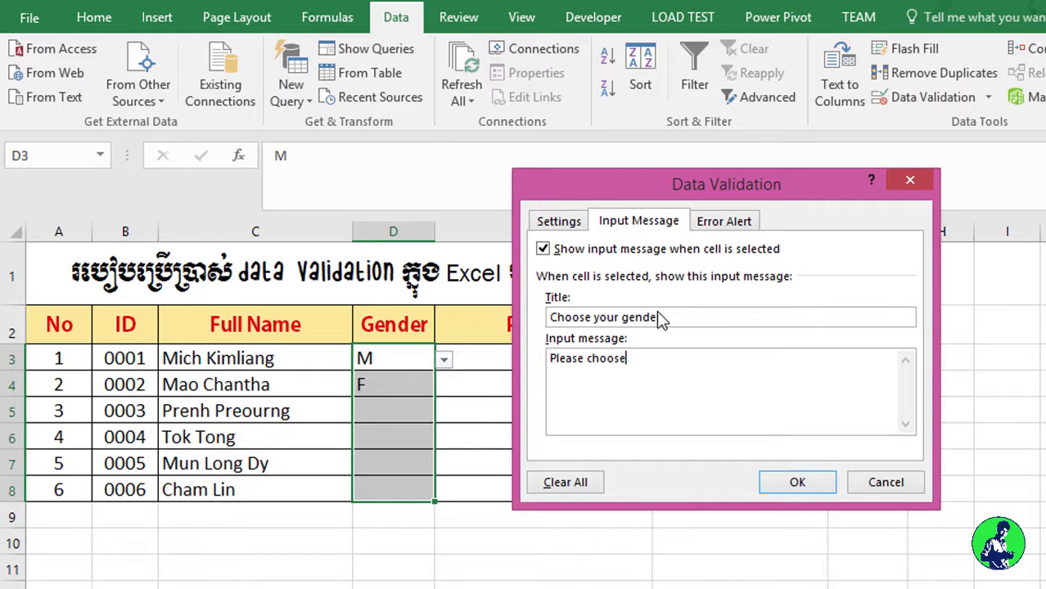
pyautogui.write('your')
pyautogui.write(' gender from')
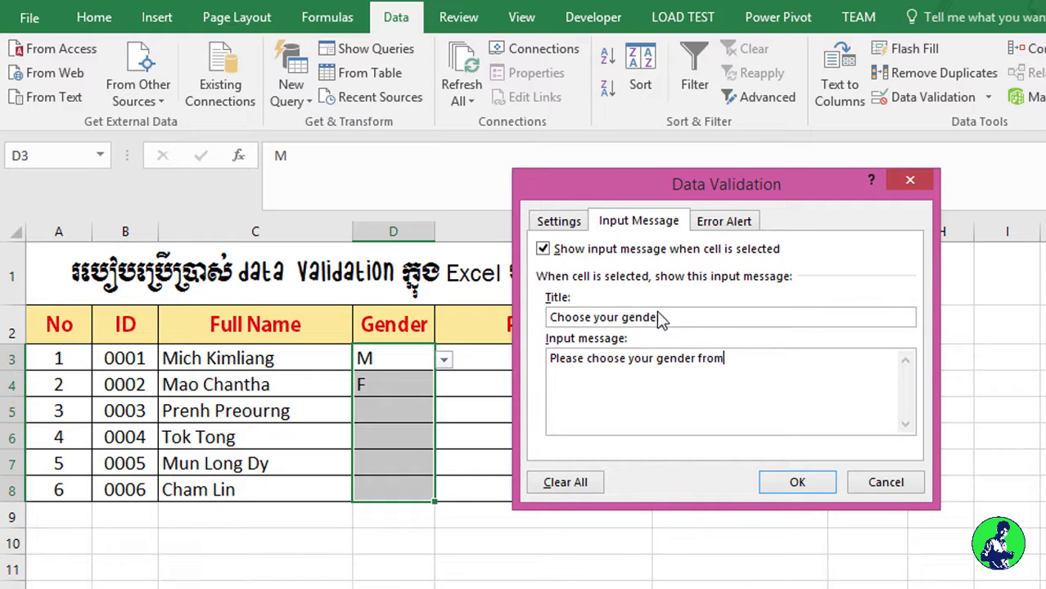
pyautogui.write(' the list o')
pyautogui.write('nly.')
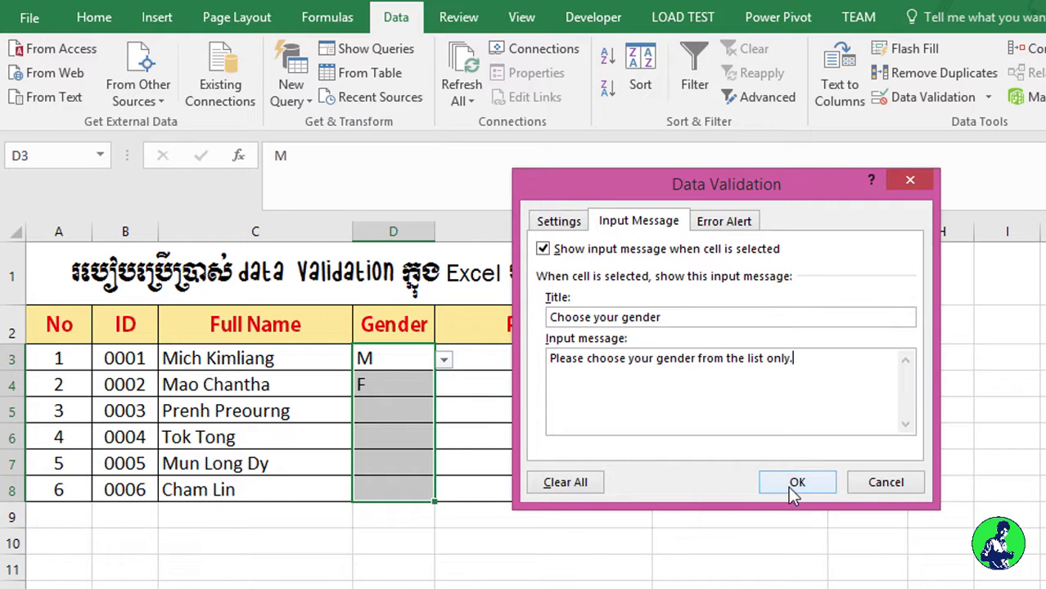
pyautogui.click(796, 483)
pyautogui.click(499, 419)
pyautogui.click(392, 412)
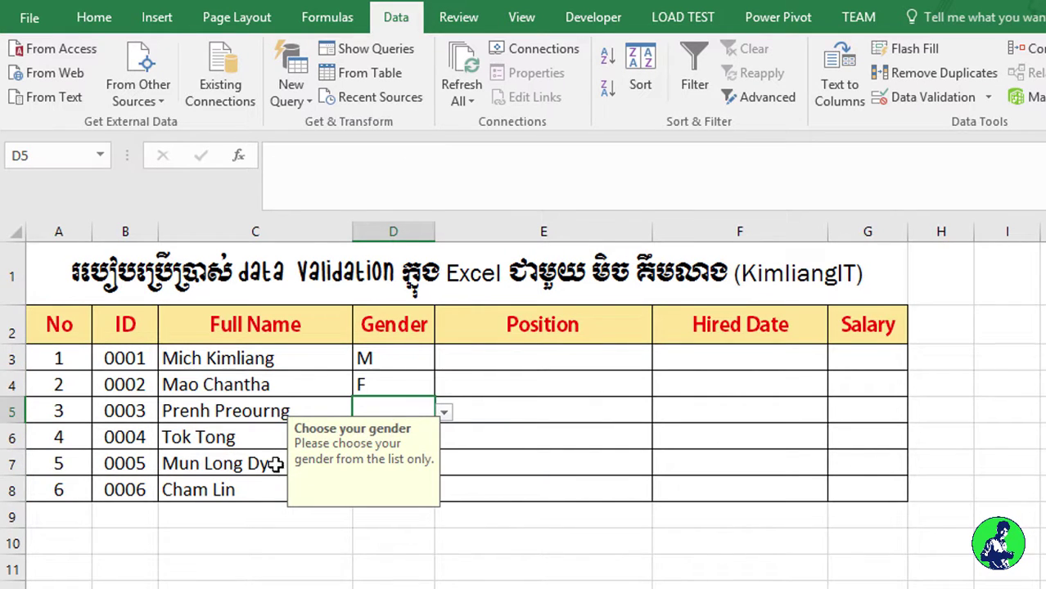
# Step: Choose M from the Gender dropdown in D5, then open D4's dropdown
pyautogui.click(443, 413)
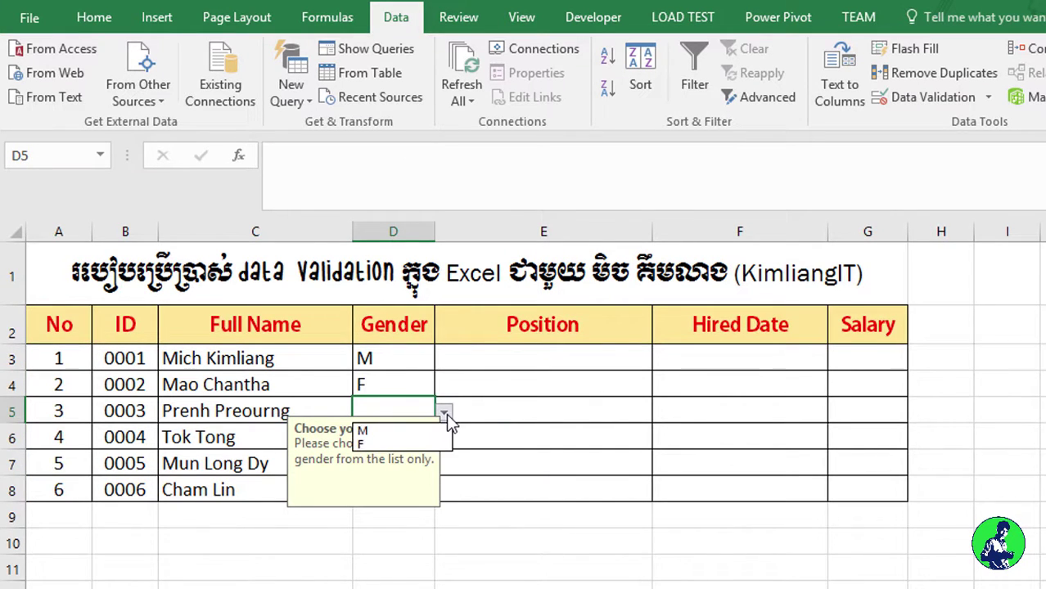
pyautogui.click(396, 432)
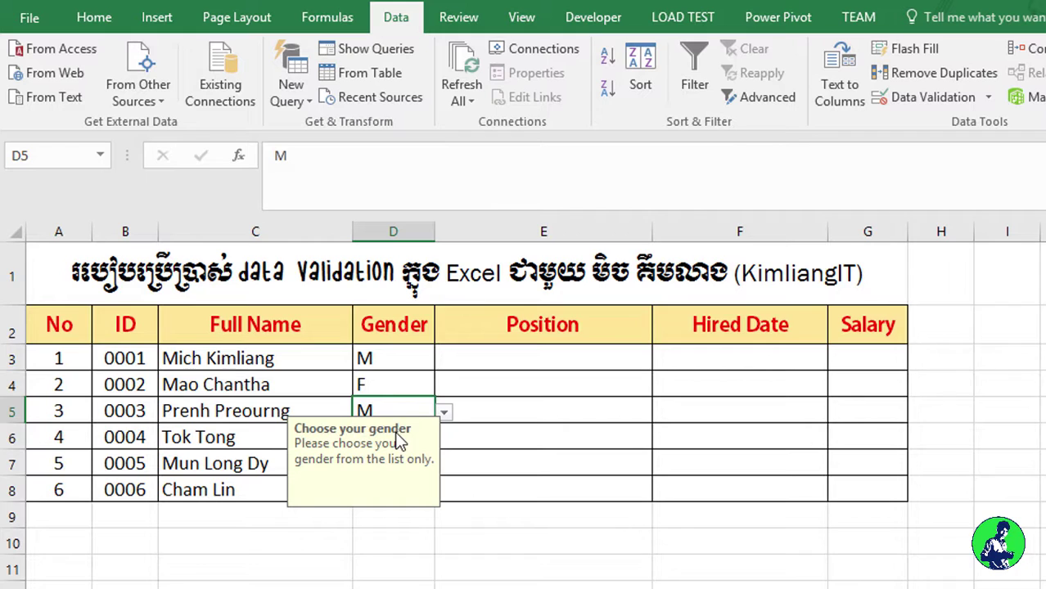
pyautogui.click(427, 386)
pyautogui.click(443, 386)
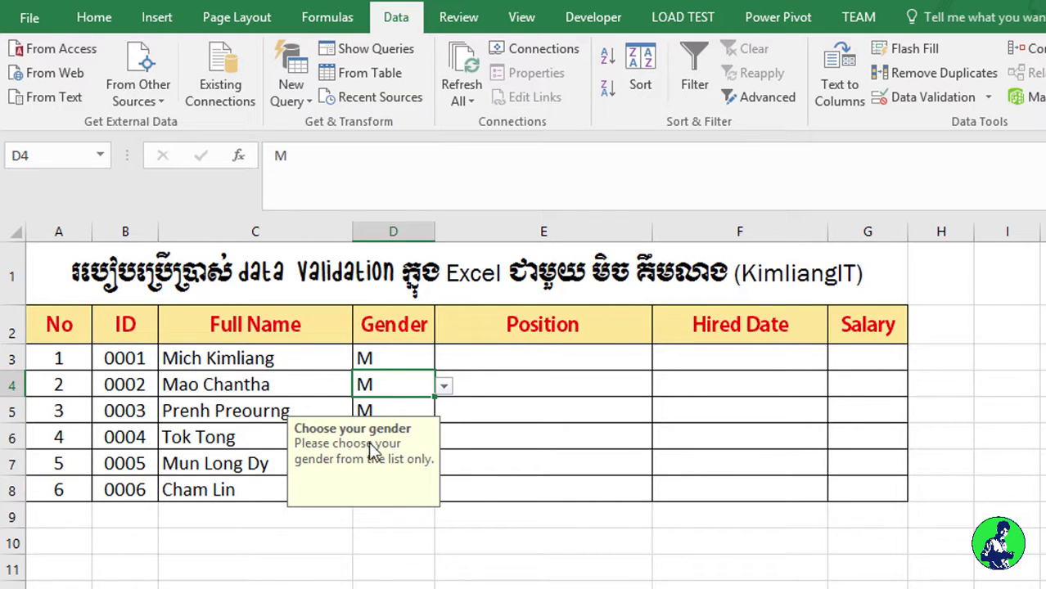
pyautogui.moveTo(372, 458); pyautogui.dragTo(564, 441)
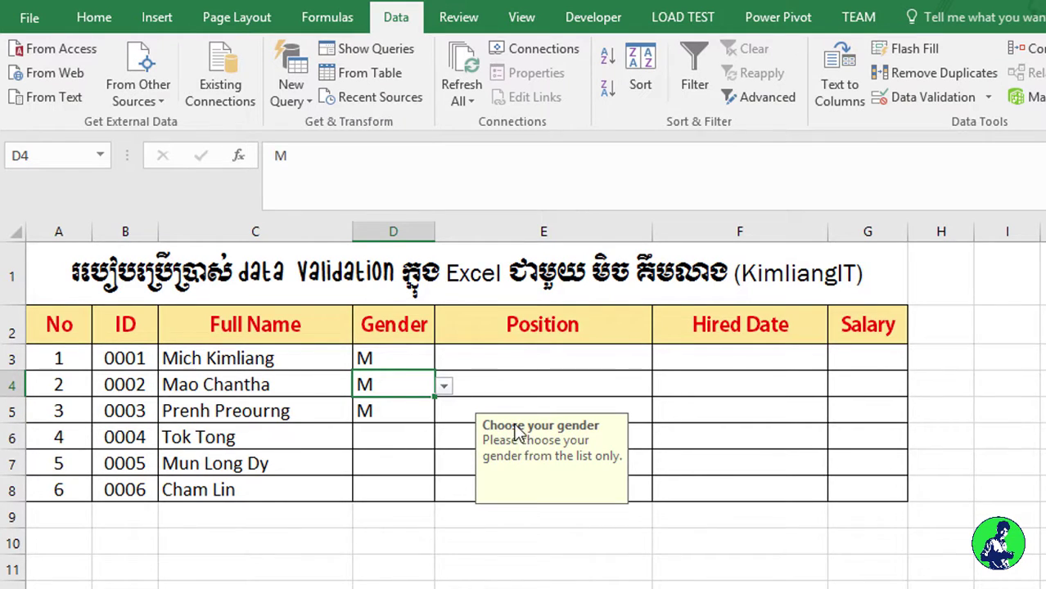
# Step: Enter M in D6 and F in D7, confirming lowercase m and f are rejected
pyautogui.click(399, 436)
pyautogui.write('m')
pyautogui.press('Return')
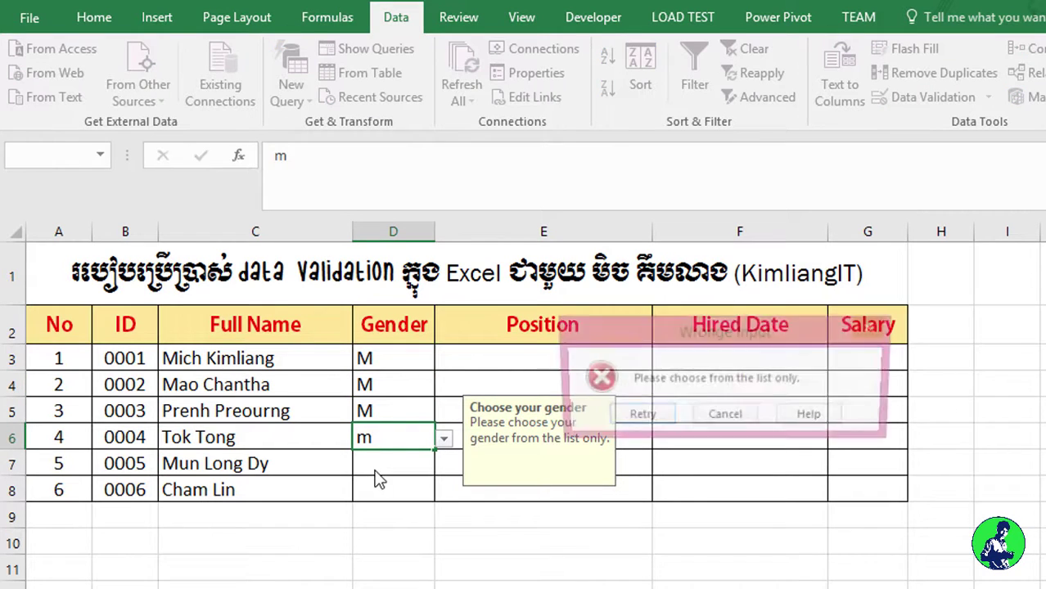
pyautogui.click(712, 416)
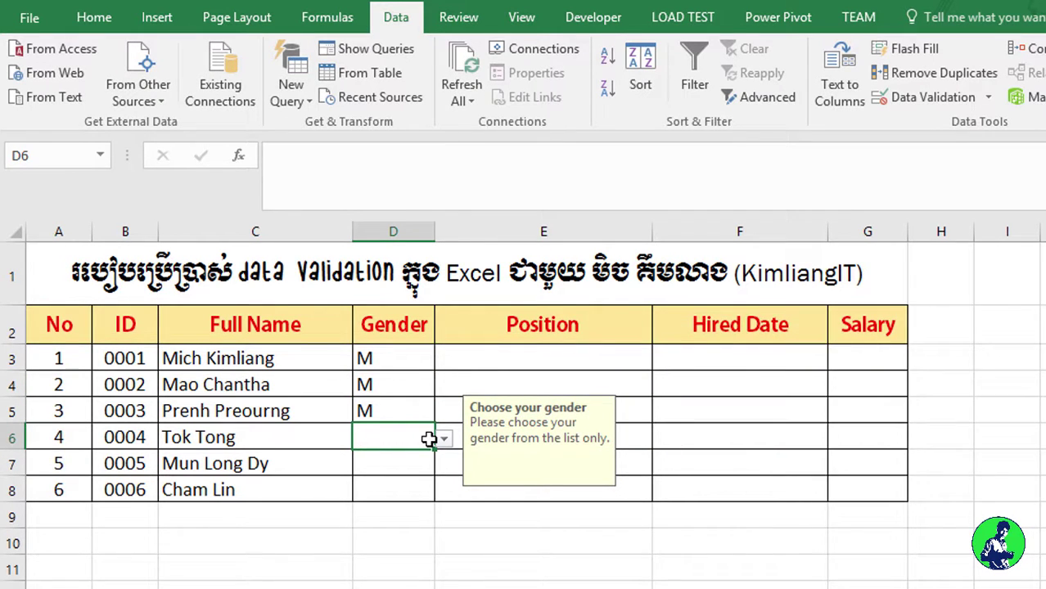
pyautogui.write('M')
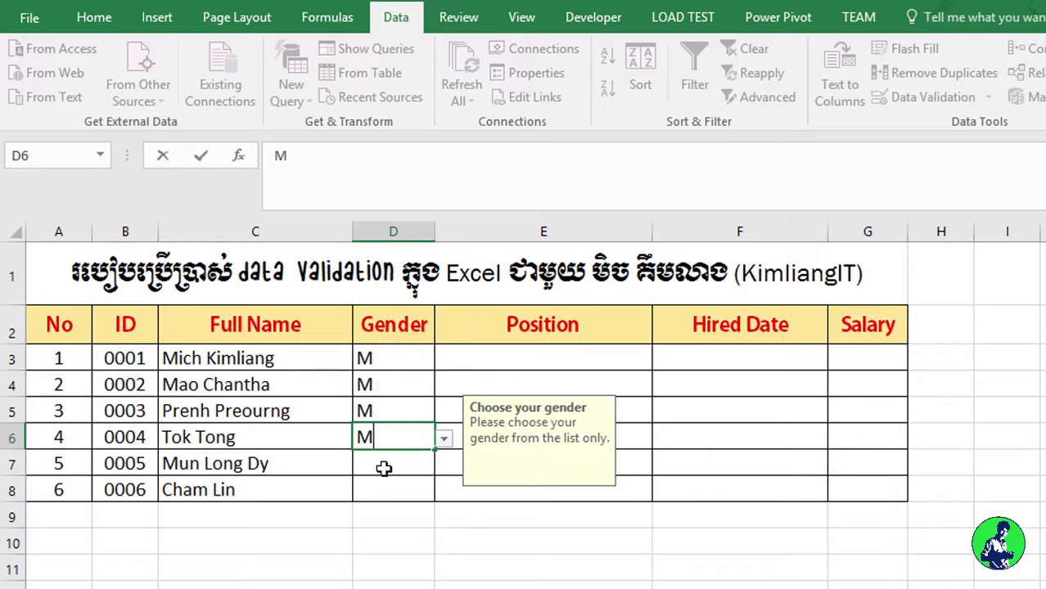
pyautogui.click(387, 464)
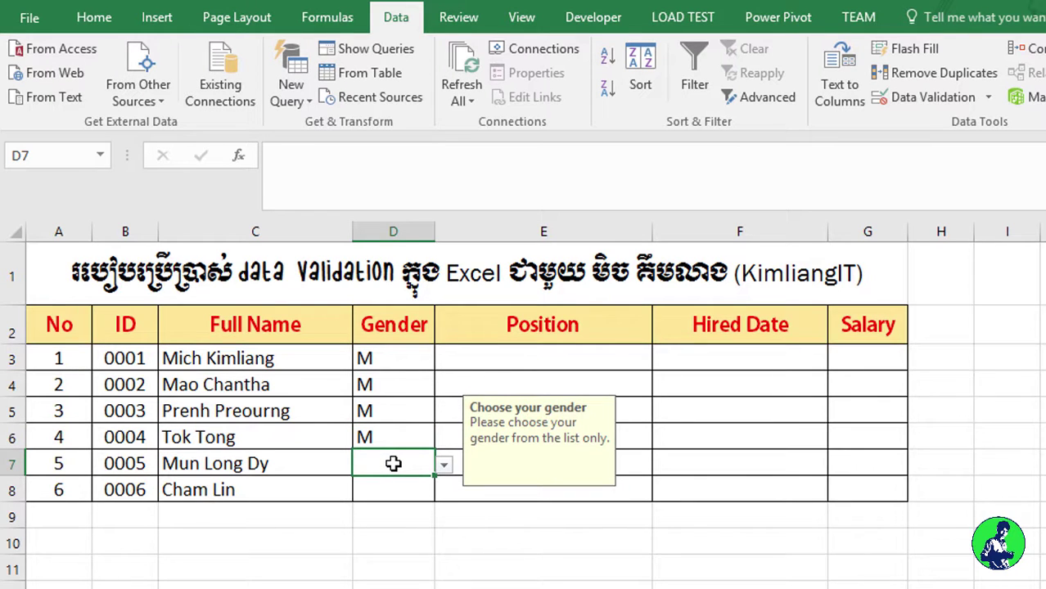
pyautogui.write('F')
pyautogui.press('Return')
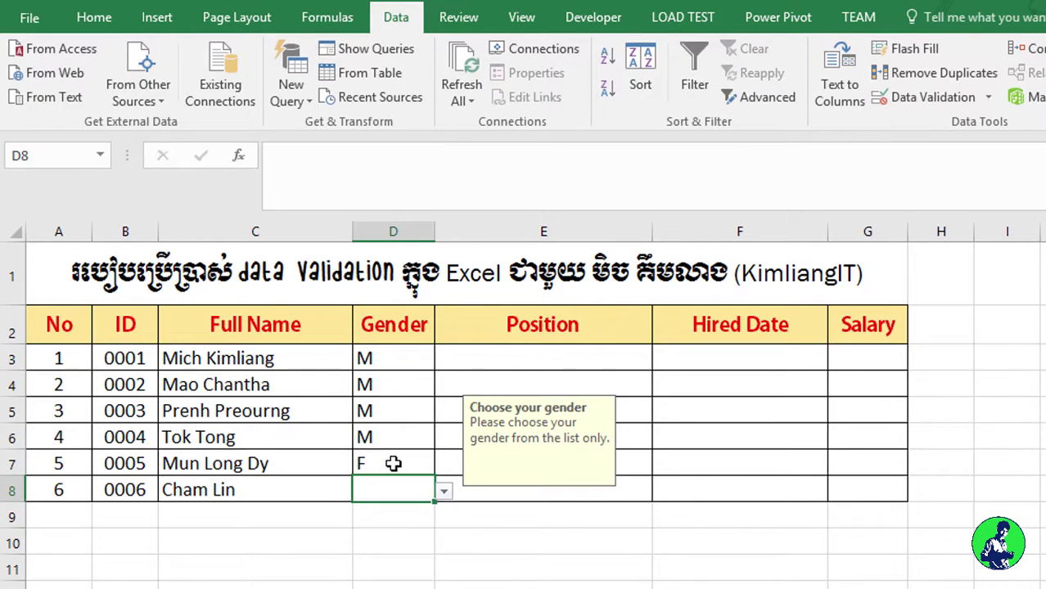
pyautogui.write('f')
pyautogui.press('Return')
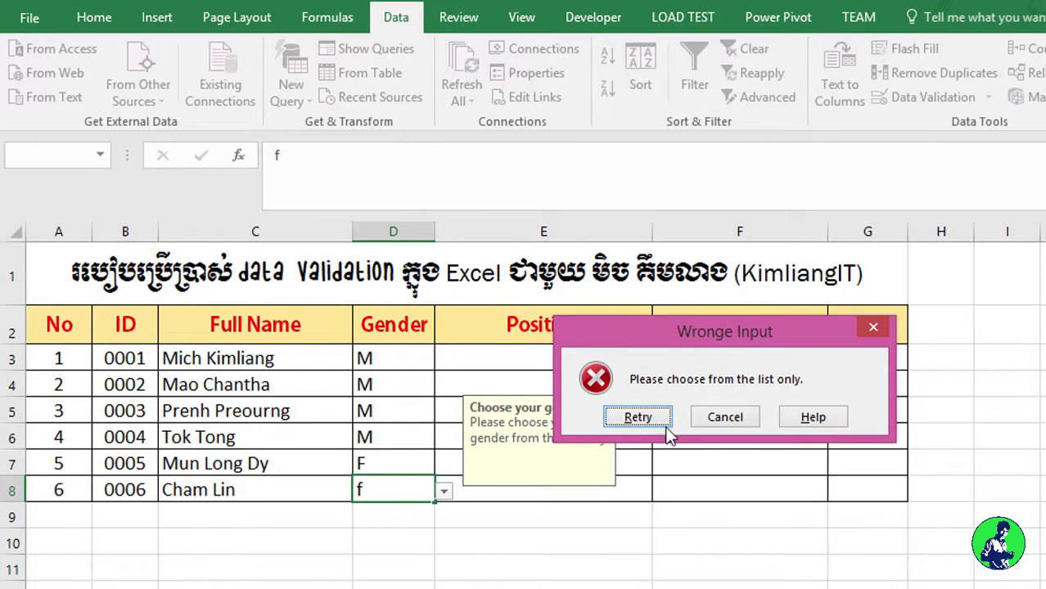
pyautogui.click(638, 417)
# Step: Change D7 to M and fill M down through D8
pyautogui.click(362, 462)
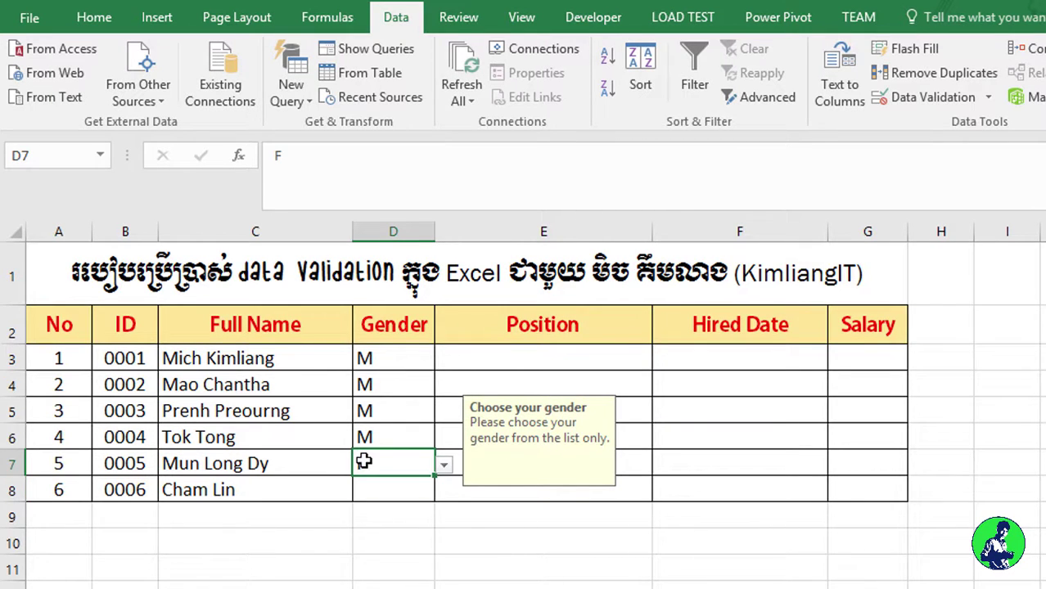
pyautogui.write('M')
pyautogui.press('Up')
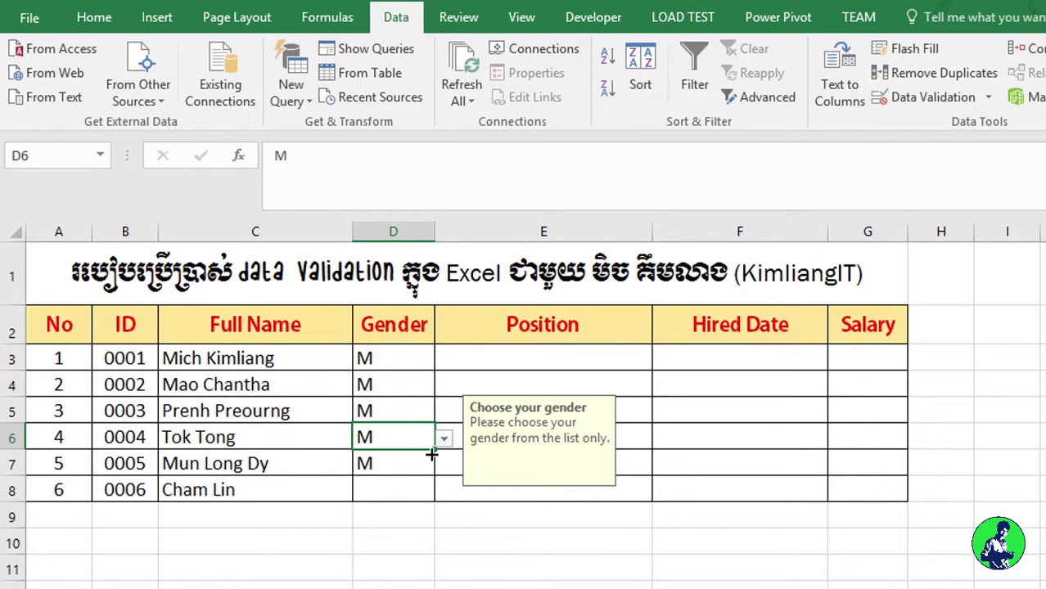
pyautogui.moveTo(431, 454); pyautogui.dragTo(426, 495)
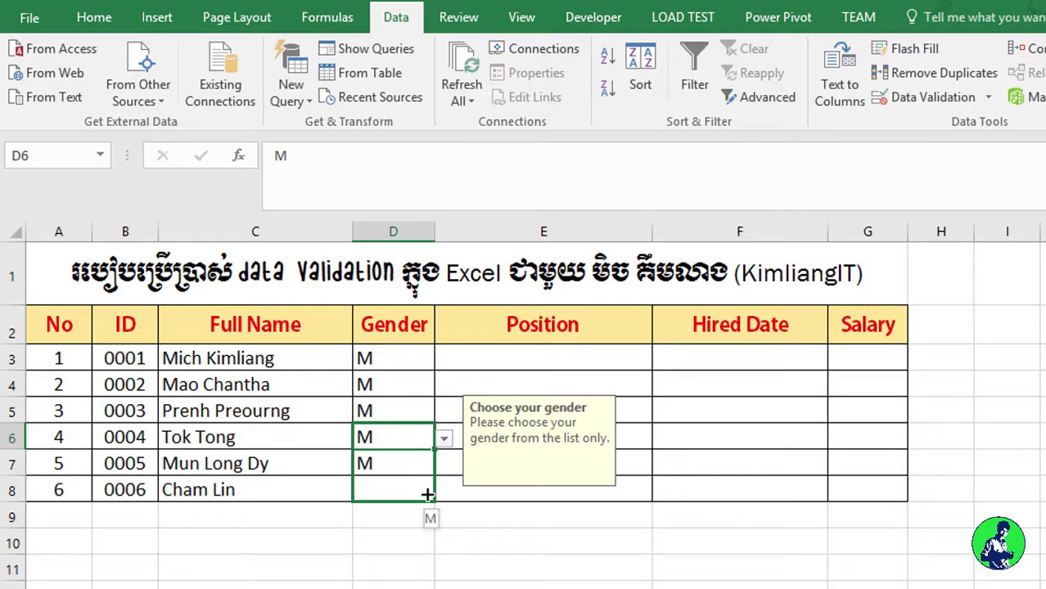
pyautogui.click(402, 433)
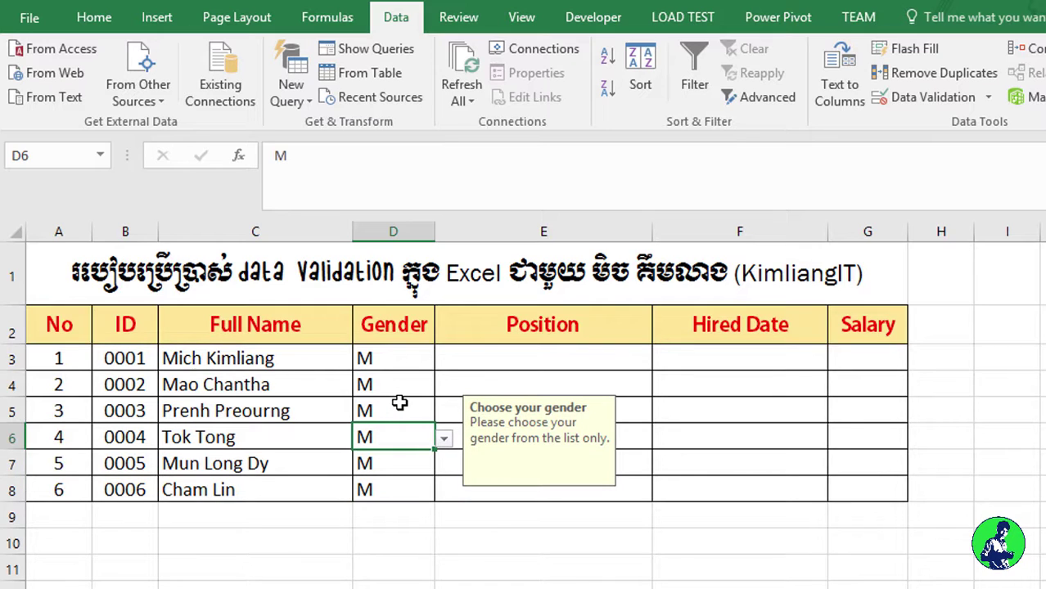
# Step: Centre the Gender values in D3:D8
pyautogui.moveTo(373, 358); pyautogui.dragTo(373, 489)
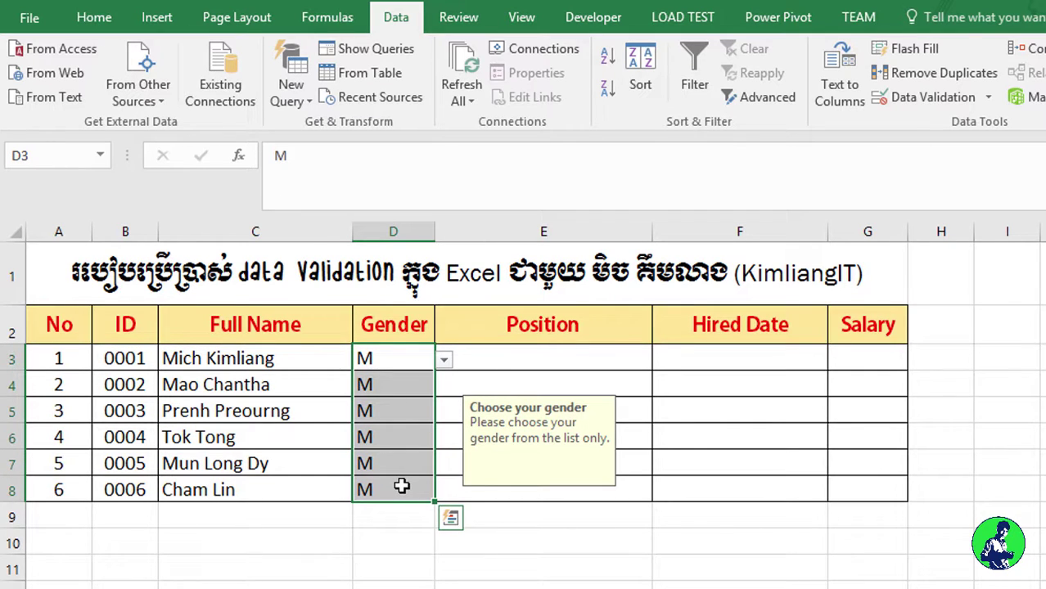
pyautogui.click(94, 17)
pyautogui.click(420, 89)
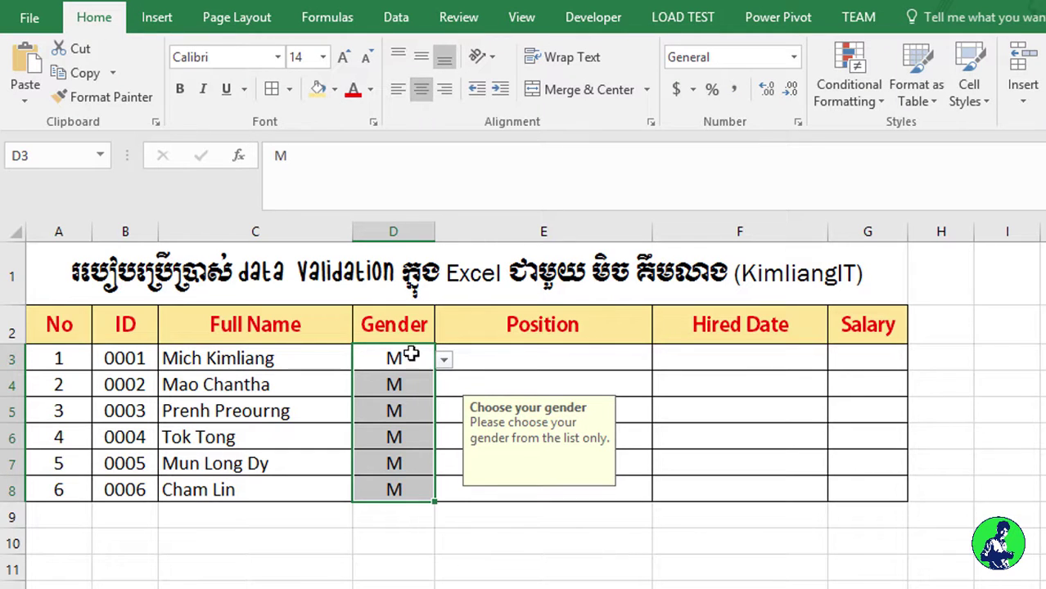
pyautogui.click(544, 360)
pyautogui.click(530, 411)
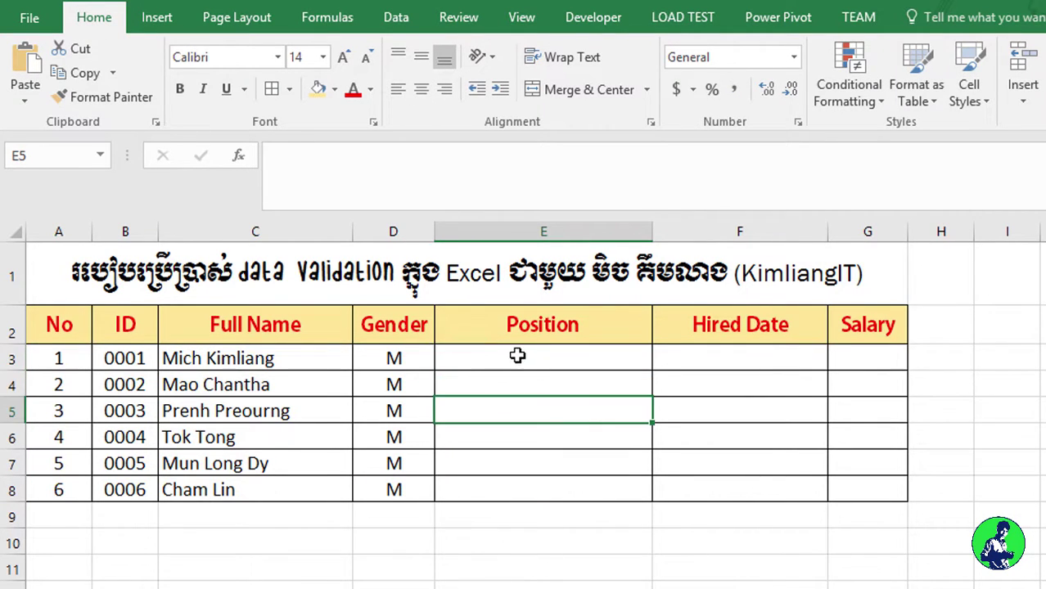
pyautogui.moveTo(517, 355)
pyautogui.mouseDown()
pyautogui.moveTo(542, 485)
pyautogui.moveTo(532, 358)
pyautogui.mouseUp()
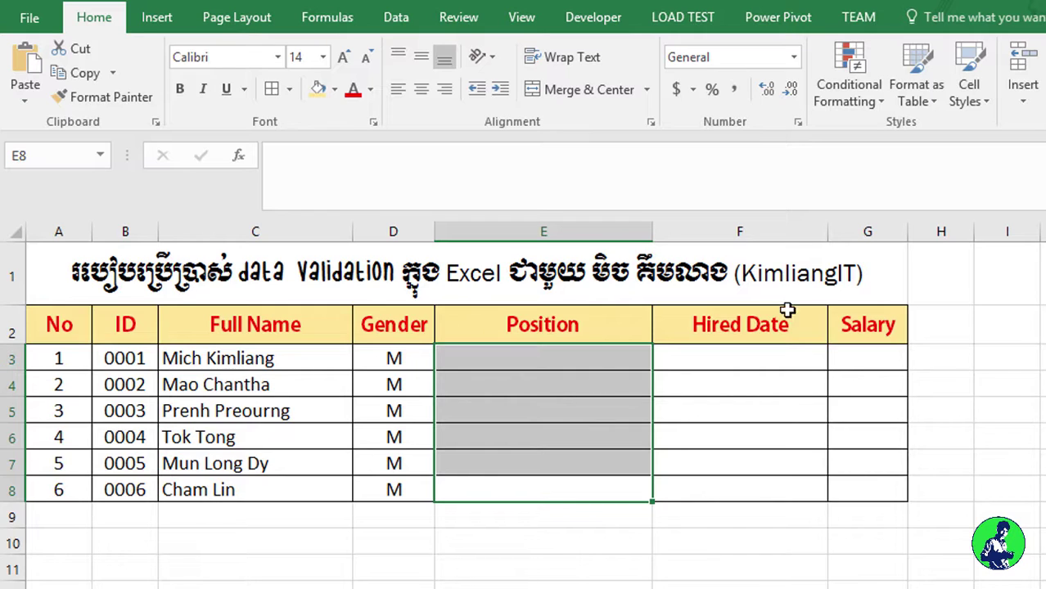
pyautogui.click(612, 405)
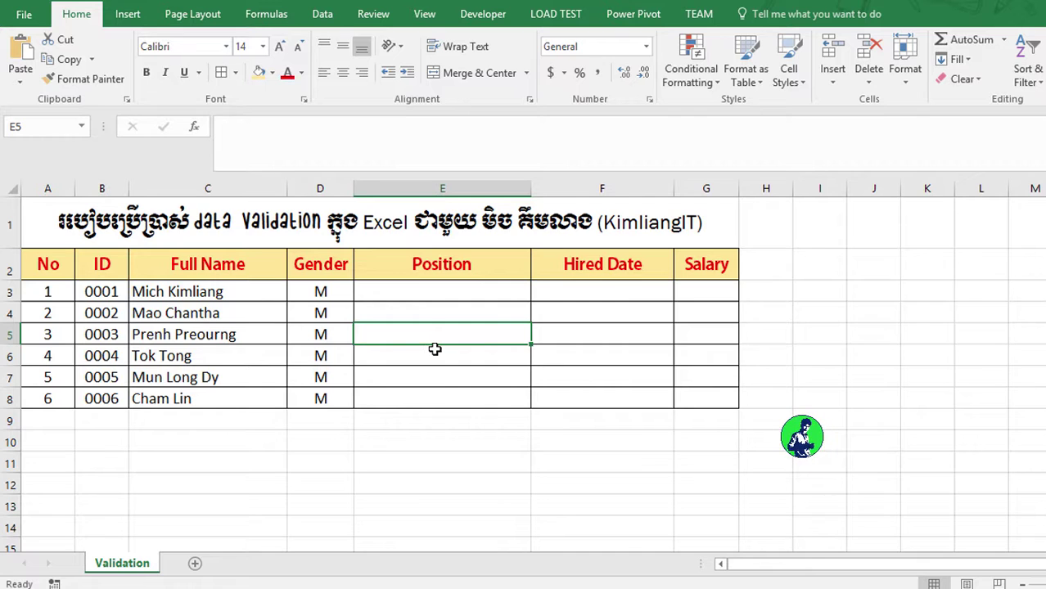
# Step: Add a new worksheet named Position and widen column A
pyautogui.click(195, 565)
pyautogui.doubleClick(184, 566)
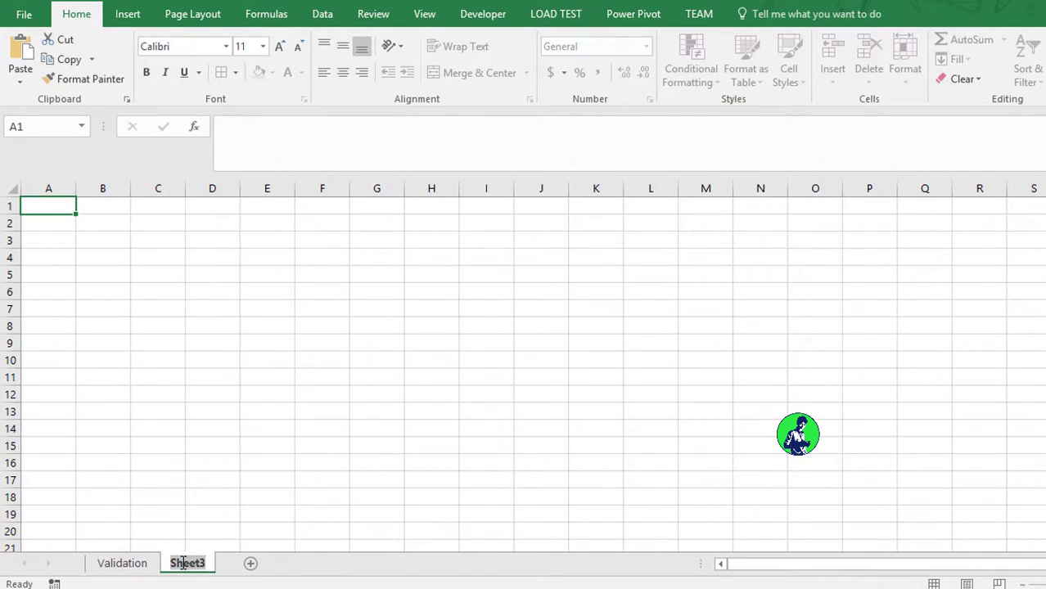
pyautogui.write('P')
pyautogui.write('roducts')
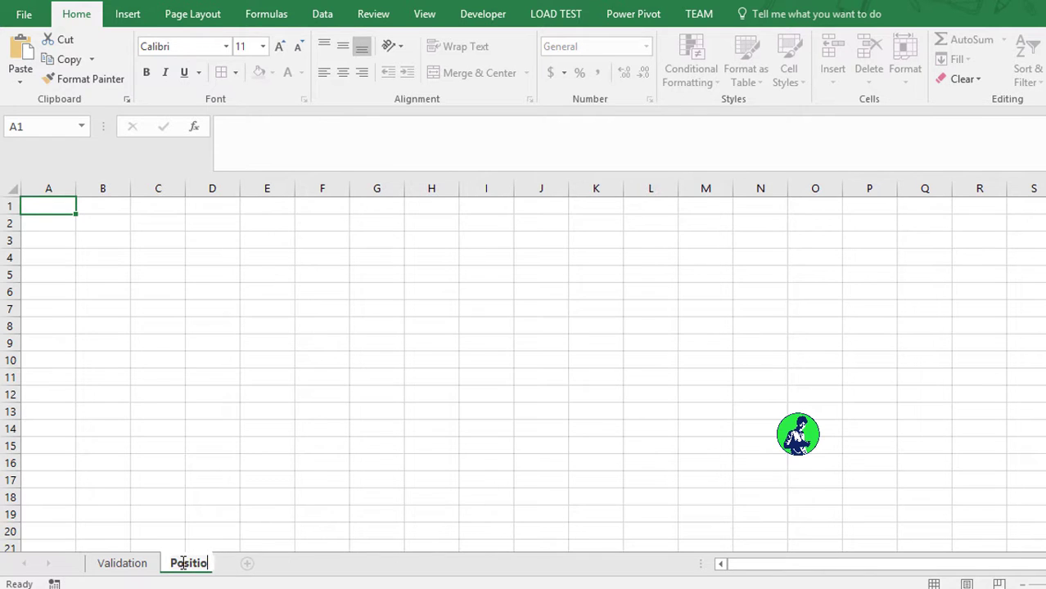
pyautogui.press('Return')
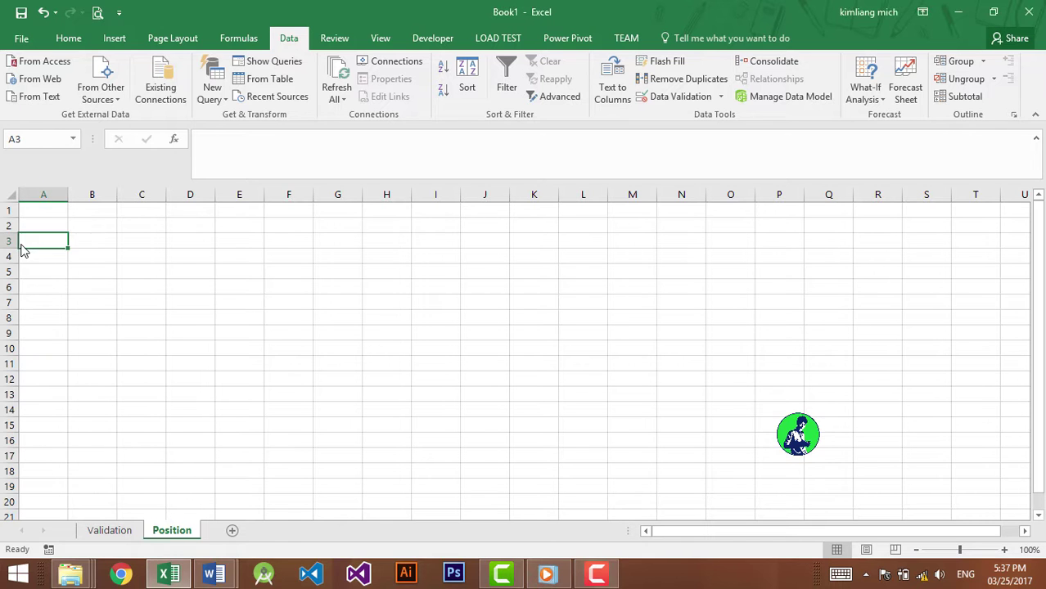
pyautogui.click(45, 266)
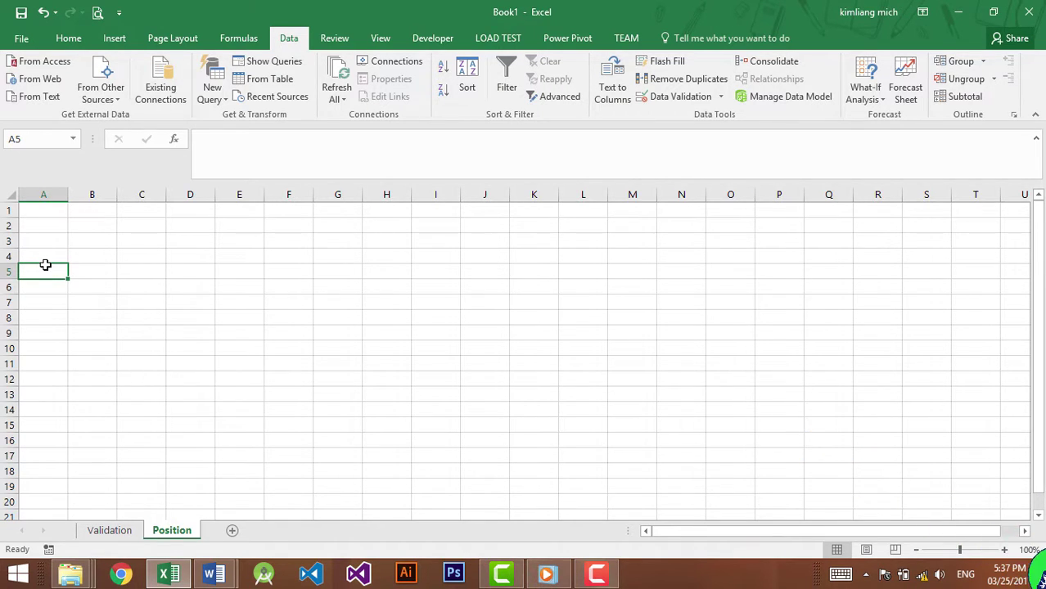
pyautogui.click(41, 229)
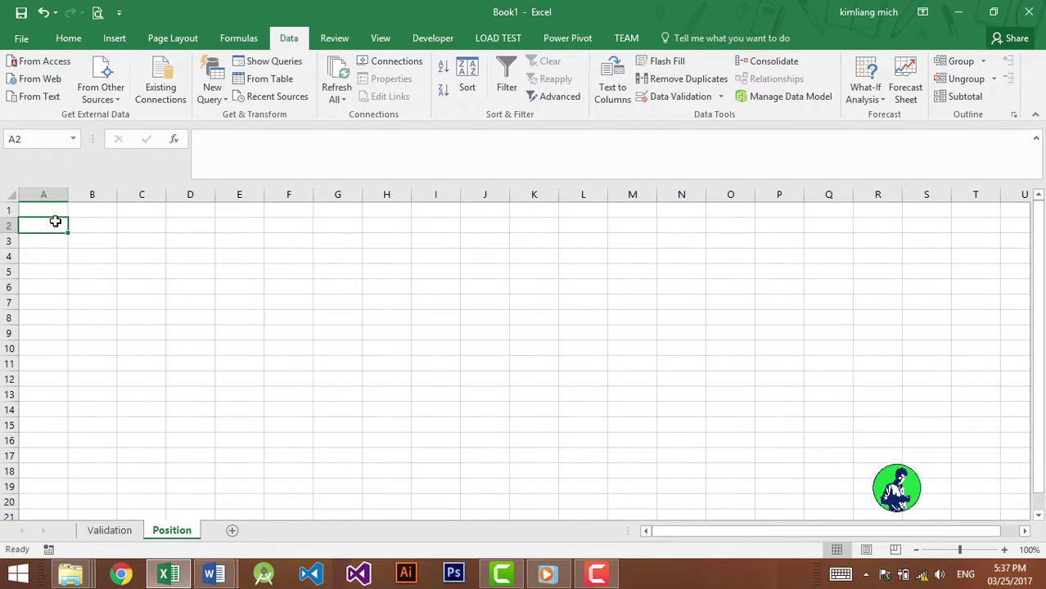
pyautogui.click(52, 210)
pyautogui.moveTo(65, 194); pyautogui.dragTo(121, 194)
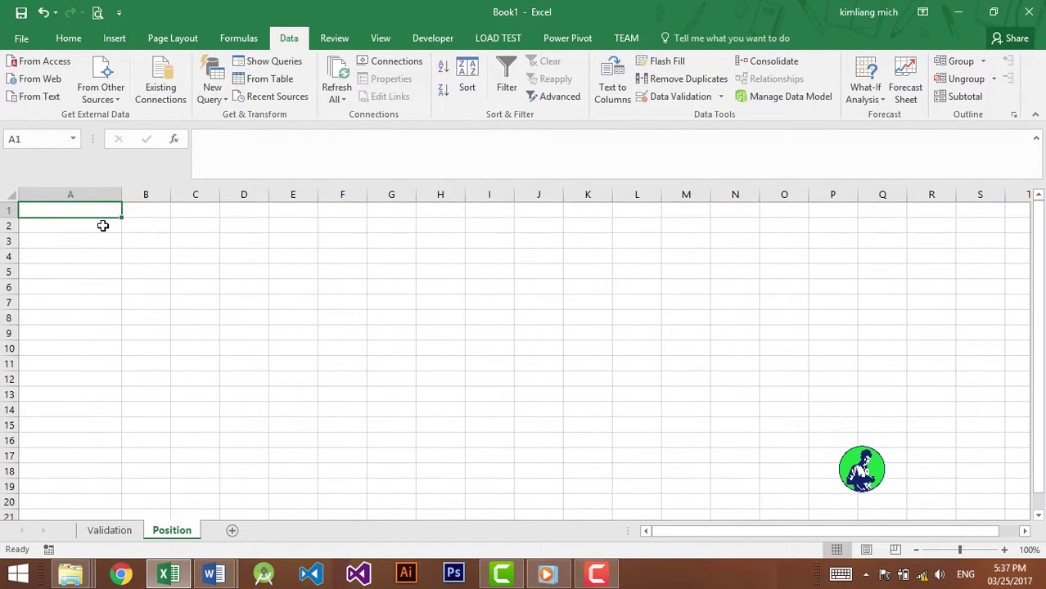
# Step: Enter the header Position in A1 and Admin, Teacher, Leader, Manager in A2:A5
pyautogui.write('Position')
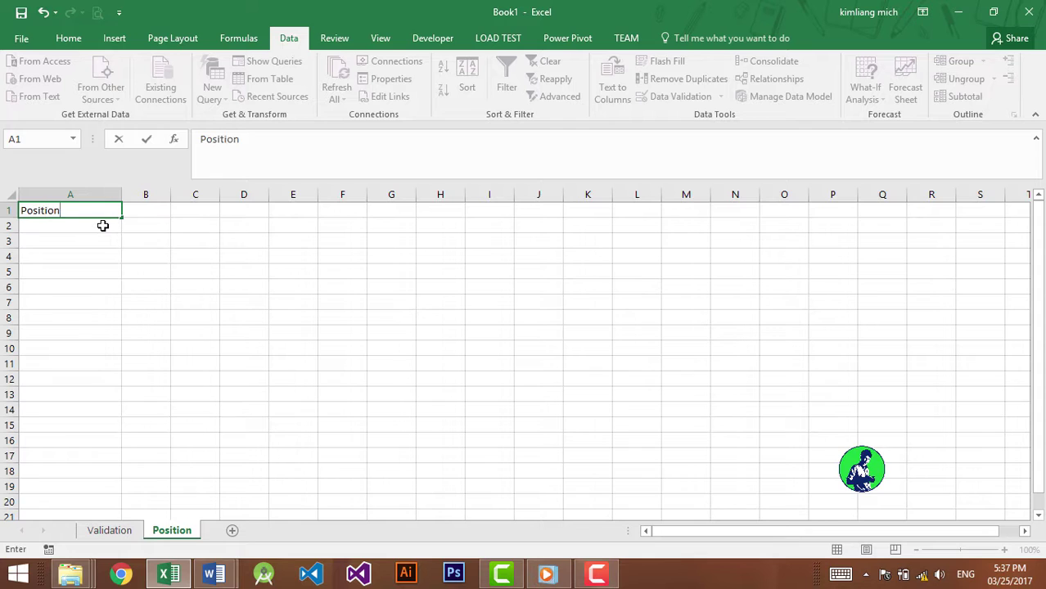
pyautogui.press('Return')
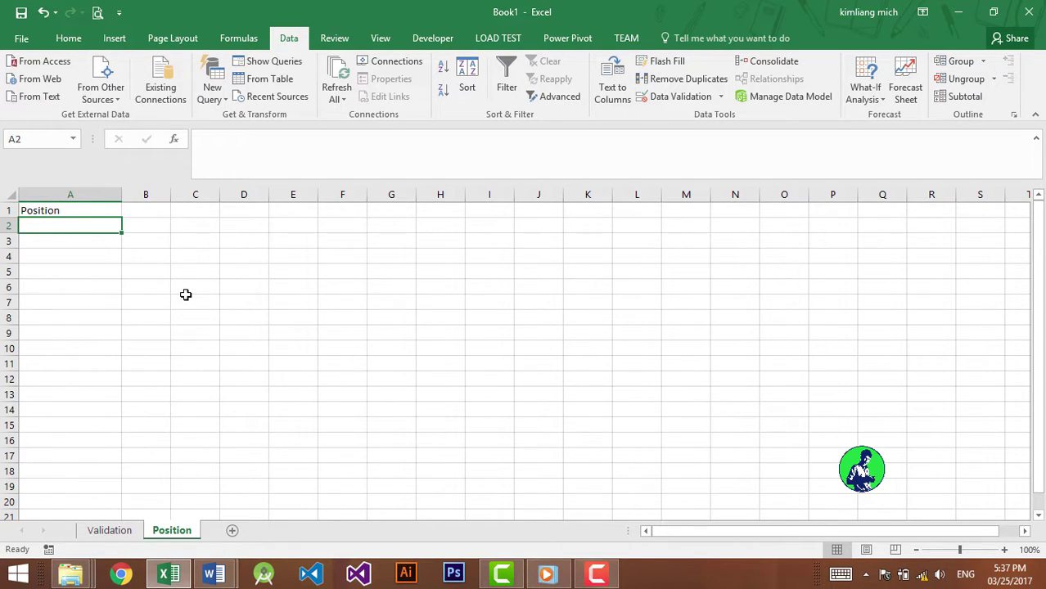
pyautogui.write('A')
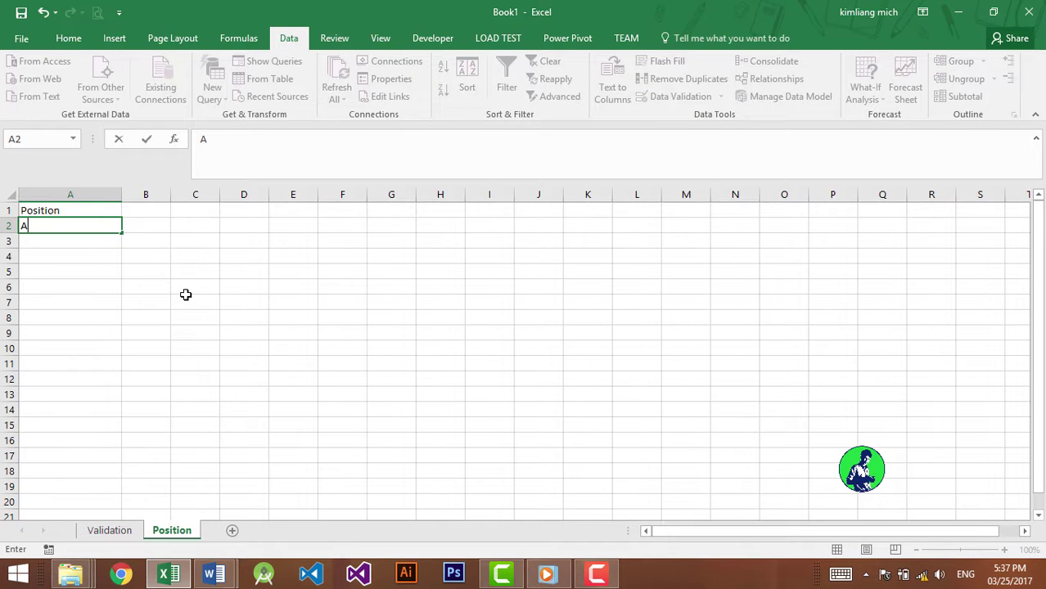
pyautogui.write('dmin')
pyautogui.press('Return')
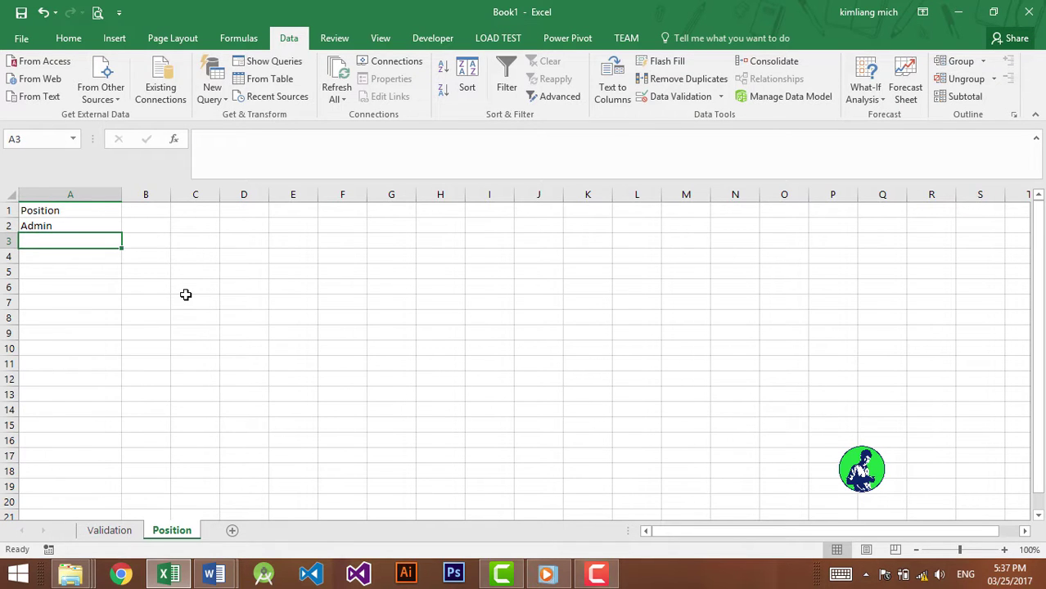
pyautogui.write('Teacher')
pyautogui.press('Return')
pyautogui.write('L')
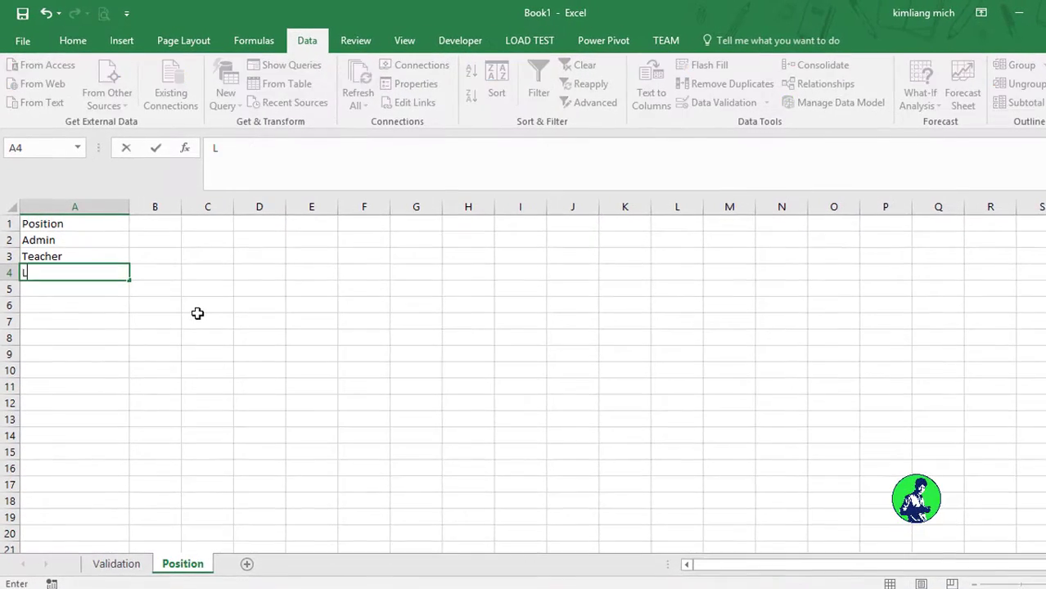
pyautogui.write('eader')
pyautogui.press('Return')
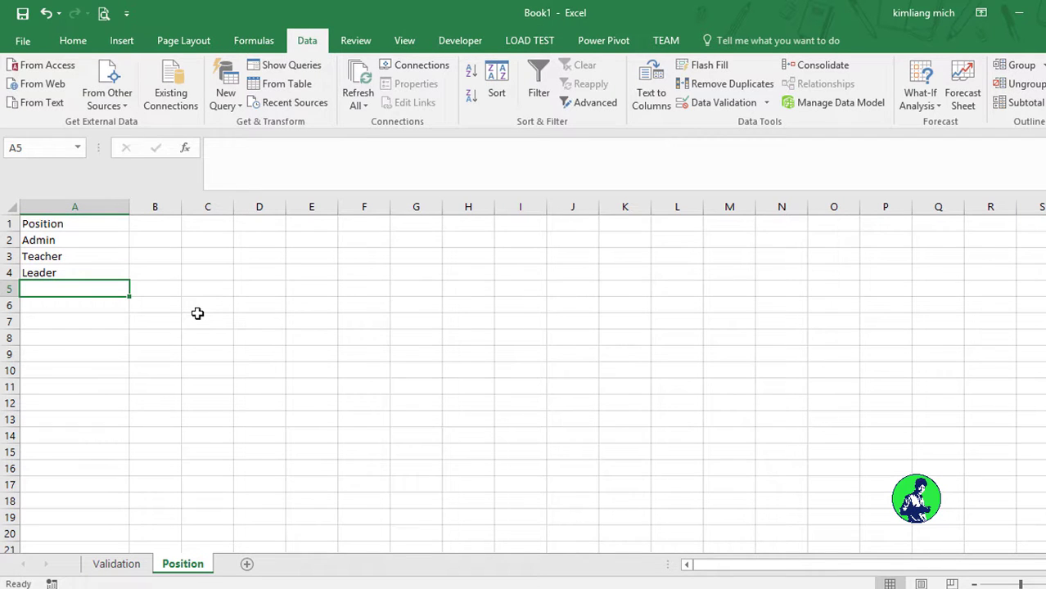
pyautogui.write('Manager')
pyautogui.press('Return')
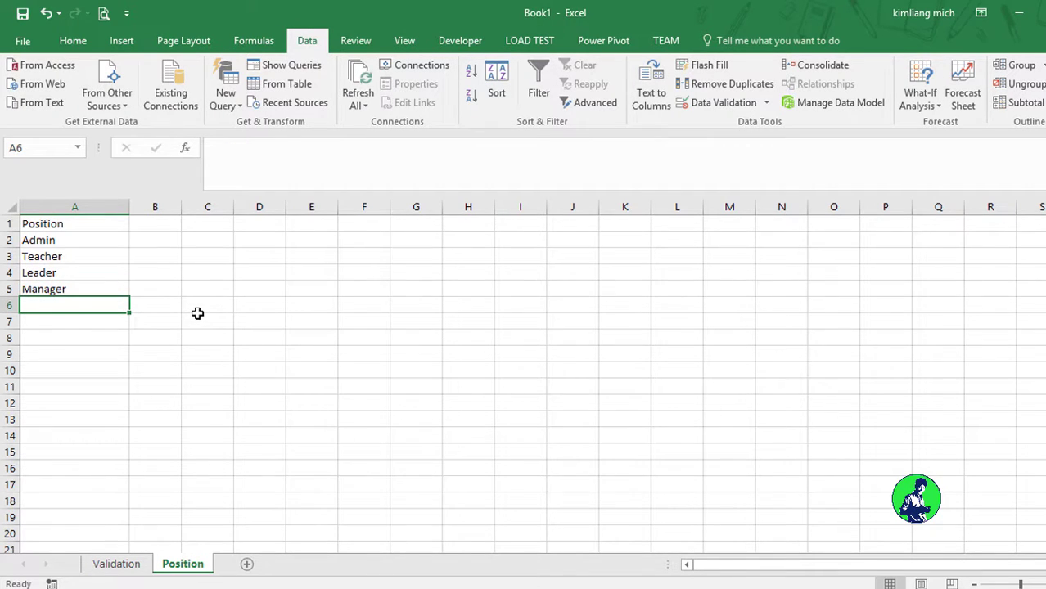
# Step: Apply All Borders to A1:A5, make row 1 taller and centre A1 horizontally and vertically
pyautogui.moveTo(77, 223); pyautogui.dragTo(77, 289)
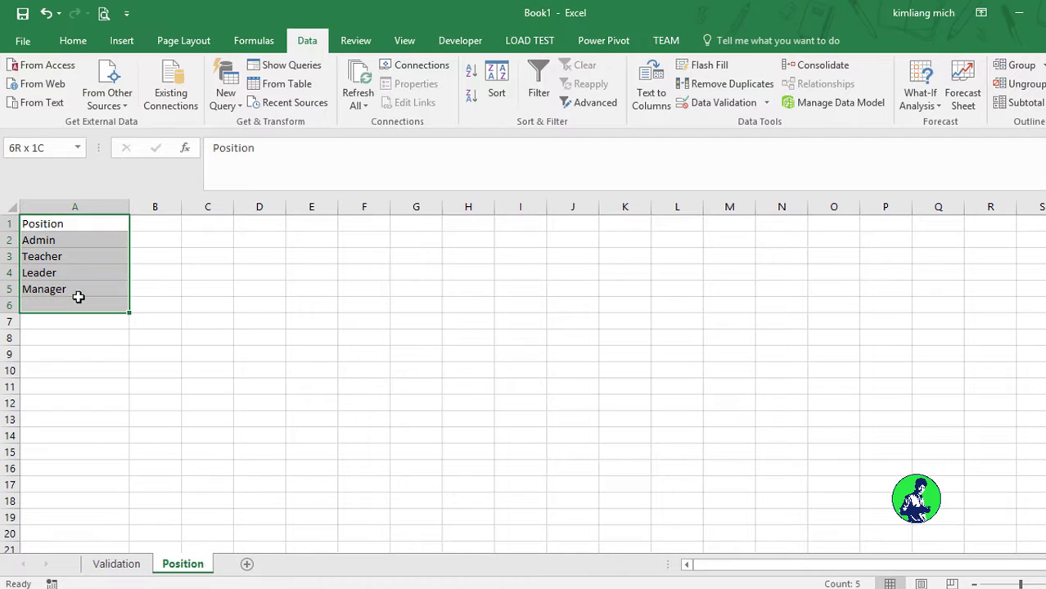
pyautogui.click(77, 42)
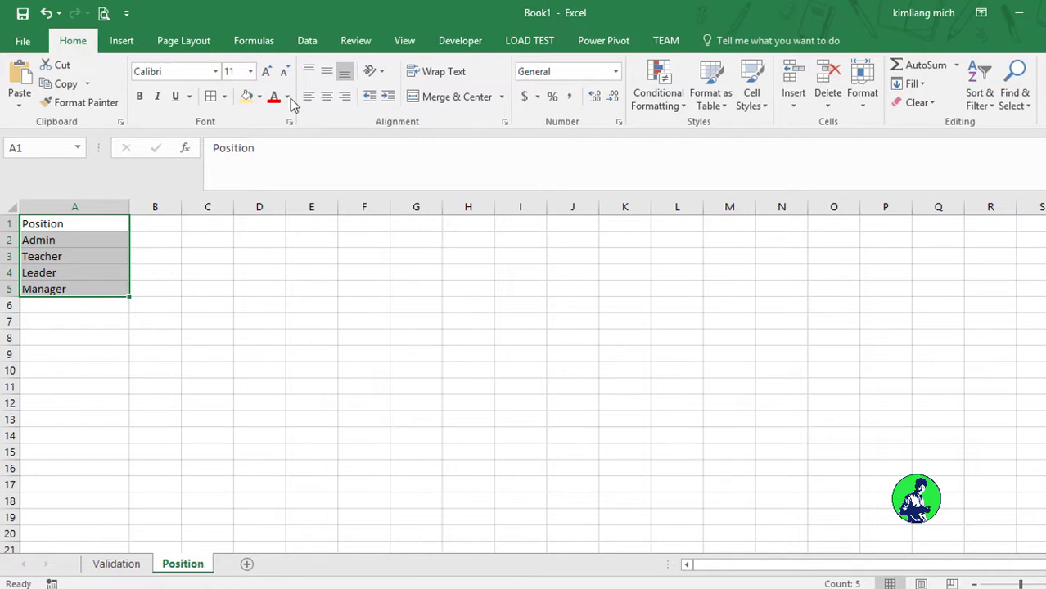
pyautogui.click(211, 96)
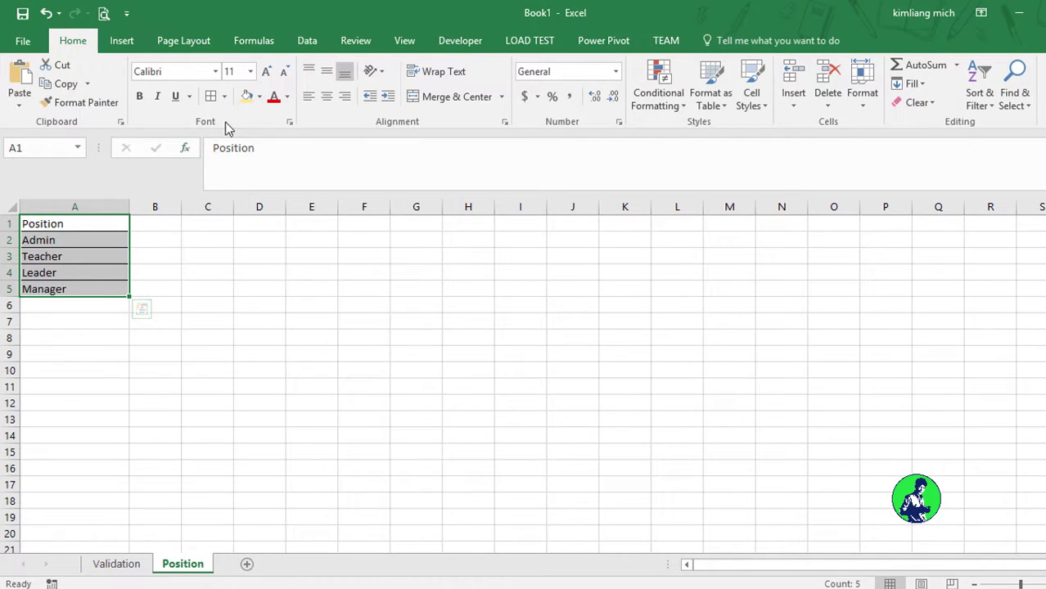
pyautogui.click(27, 223)
pyautogui.moveTo(12, 243); pyautogui.dragTo(11, 245)
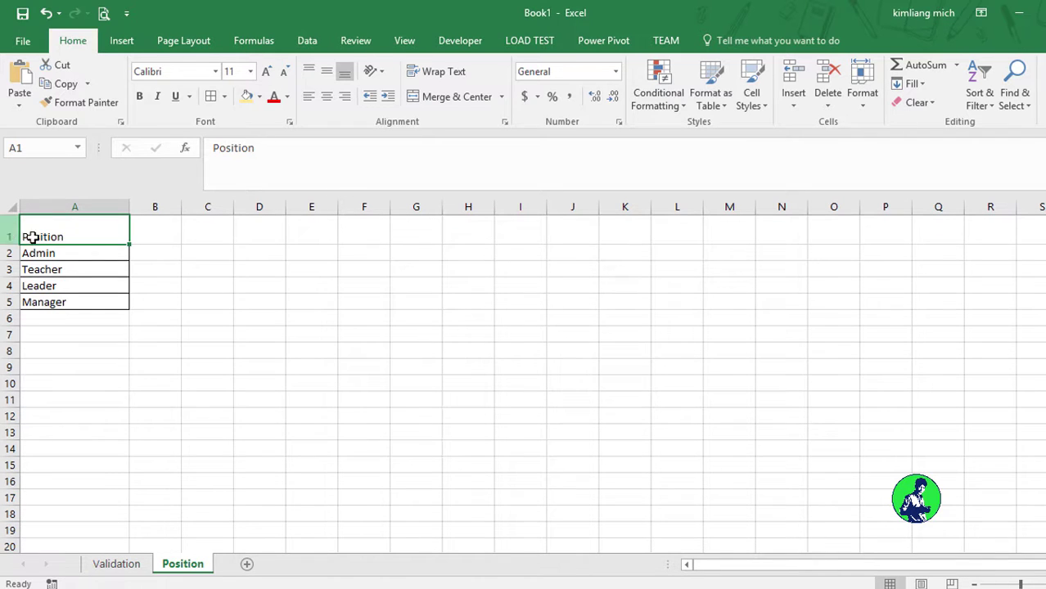
pyautogui.click(324, 99)
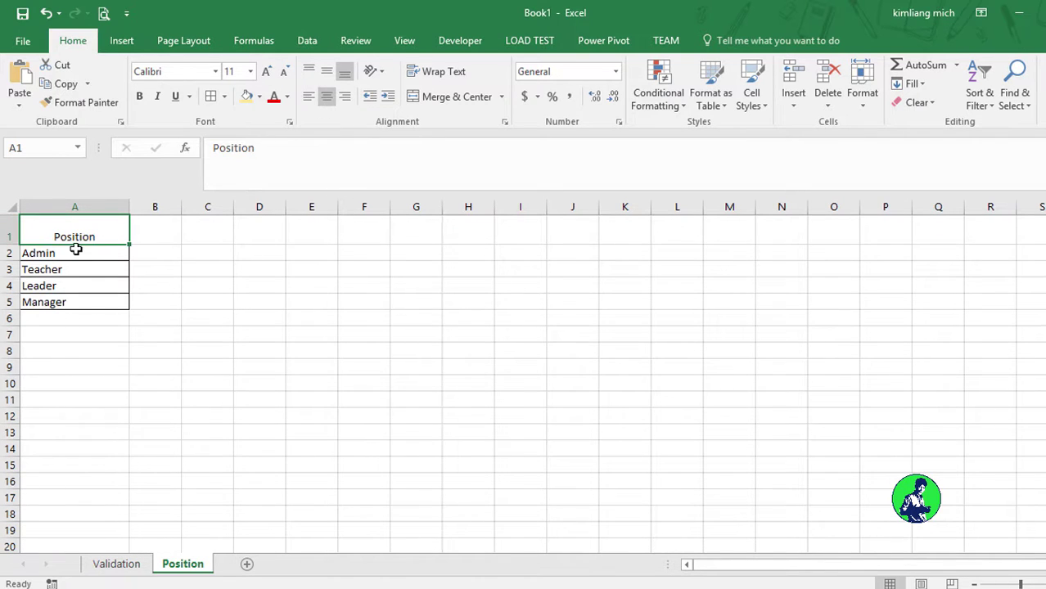
pyautogui.click(326, 71)
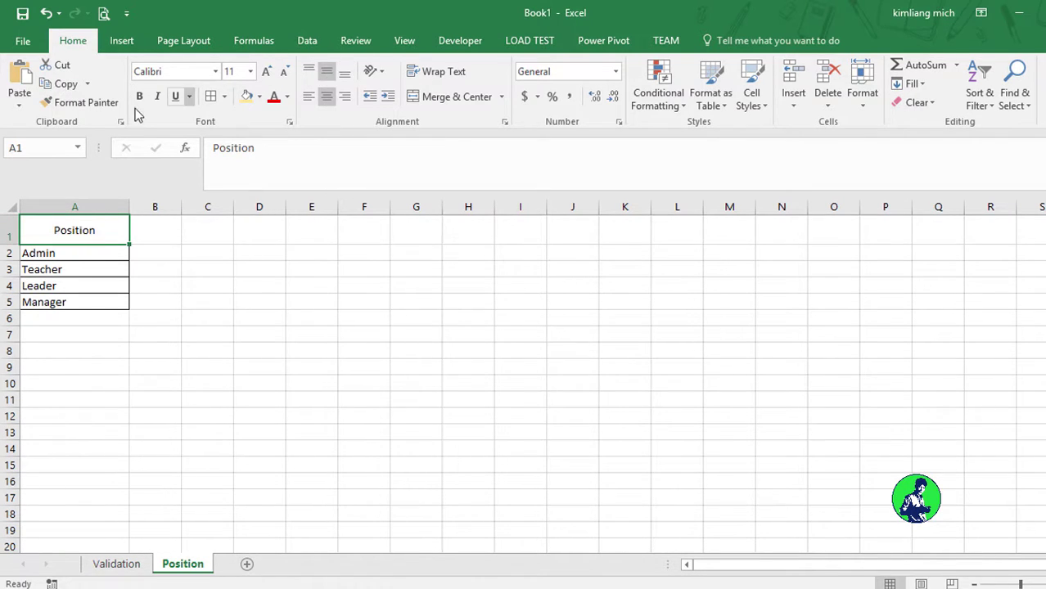
# Step: Give the A1 header a dark grey fill with white text
pyautogui.click(259, 97)
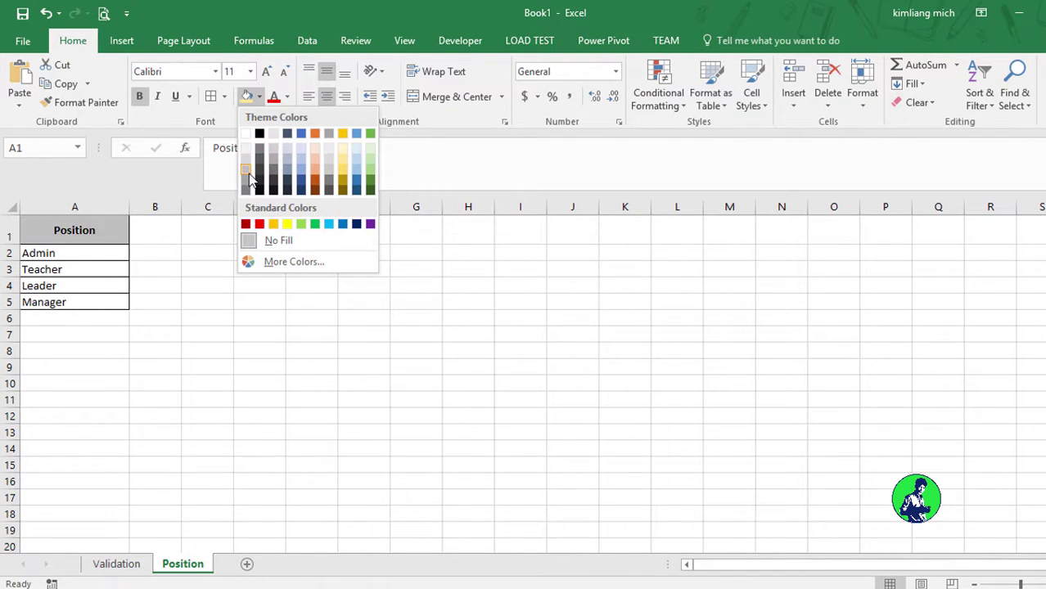
pyautogui.click(260, 172)
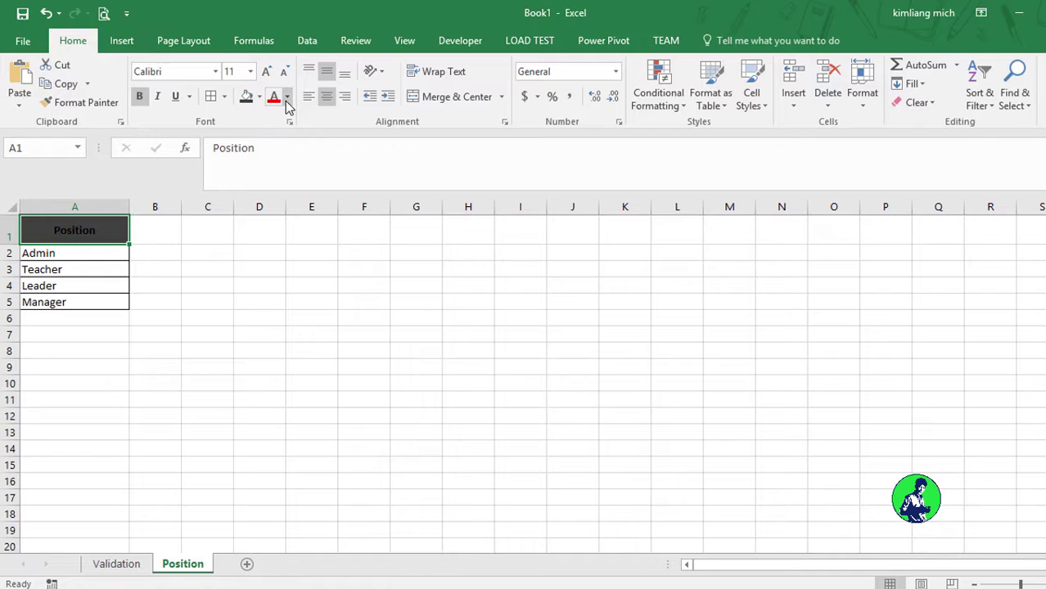
pyautogui.click(286, 97)
pyautogui.click(277, 154)
pyautogui.click(174, 263)
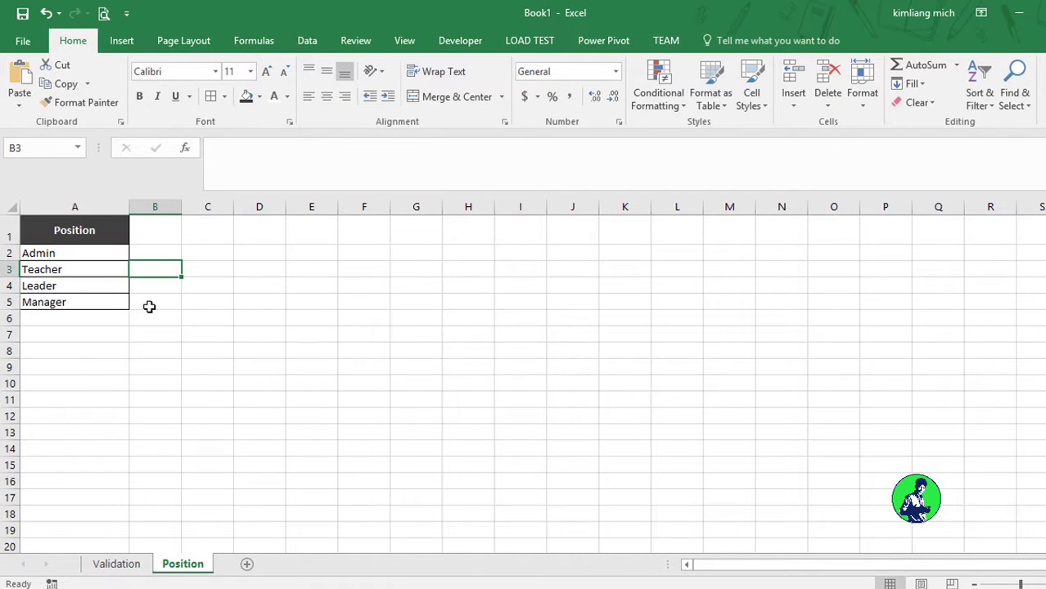
pyautogui.click(147, 302)
pyautogui.click(89, 255)
pyautogui.moveTo(92, 280); pyautogui.dragTo(66, 302)
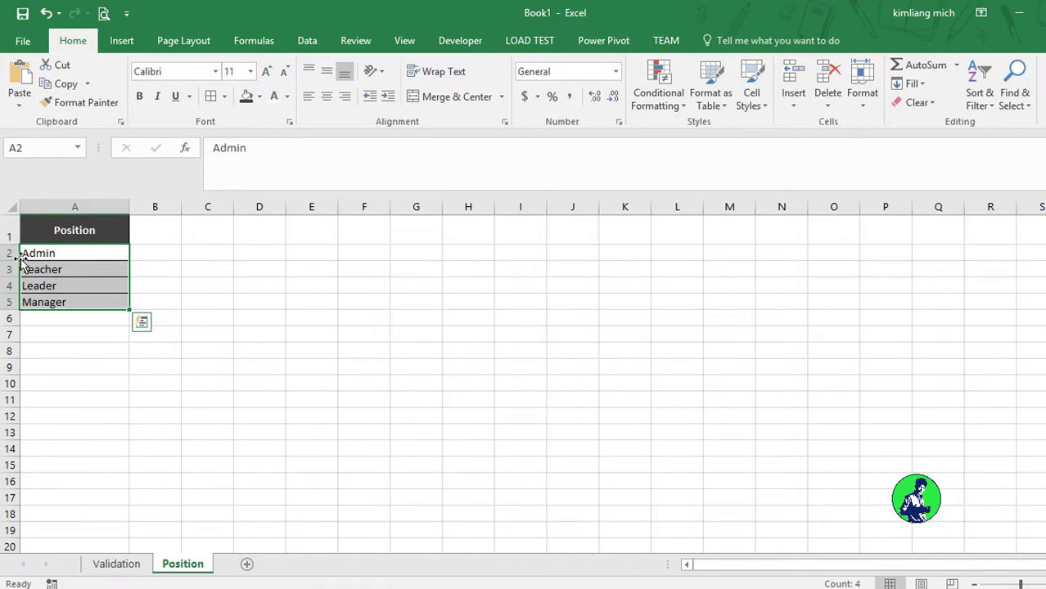
# Step: Set the whole sheet to font size 12, then enlarge the A1 header text
pyautogui.click(12, 208)
pyautogui.click(251, 71)
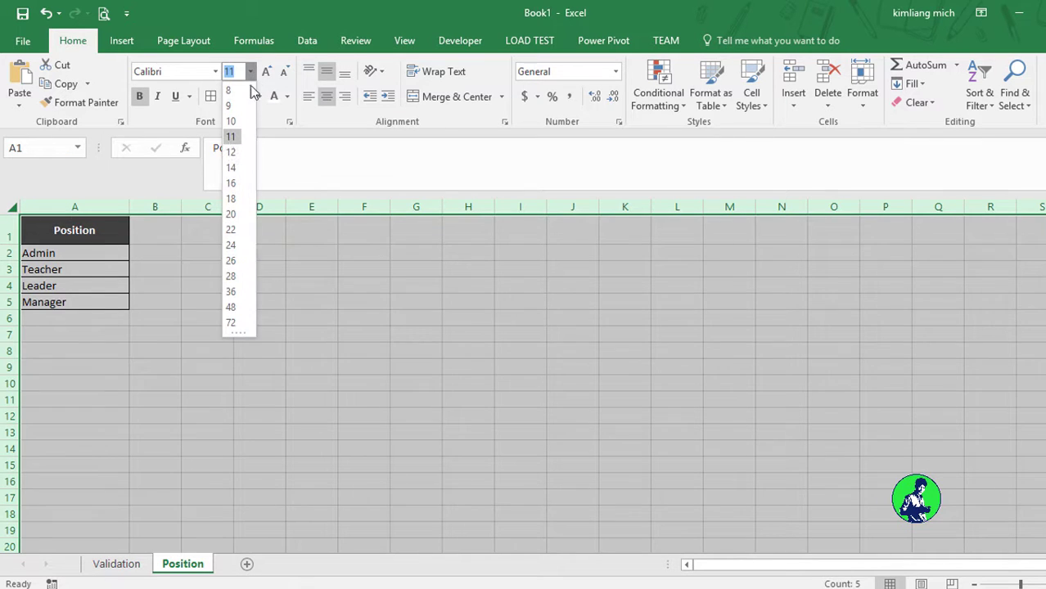
pyautogui.click(232, 152)
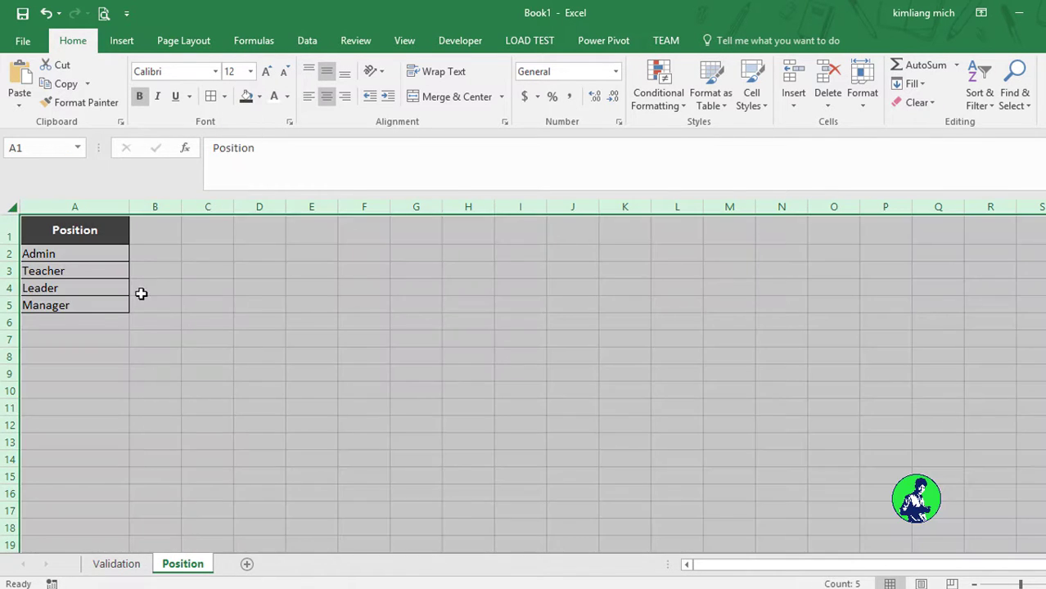
pyautogui.click(140, 290)
pyautogui.click(79, 230)
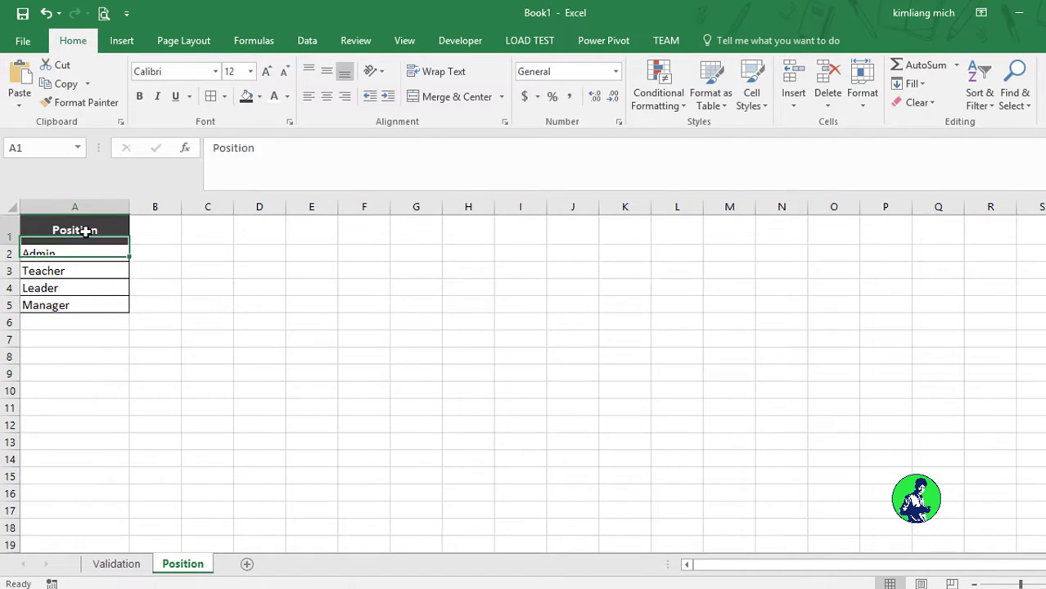
pyautogui.click(266, 71)
pyautogui.click(209, 249)
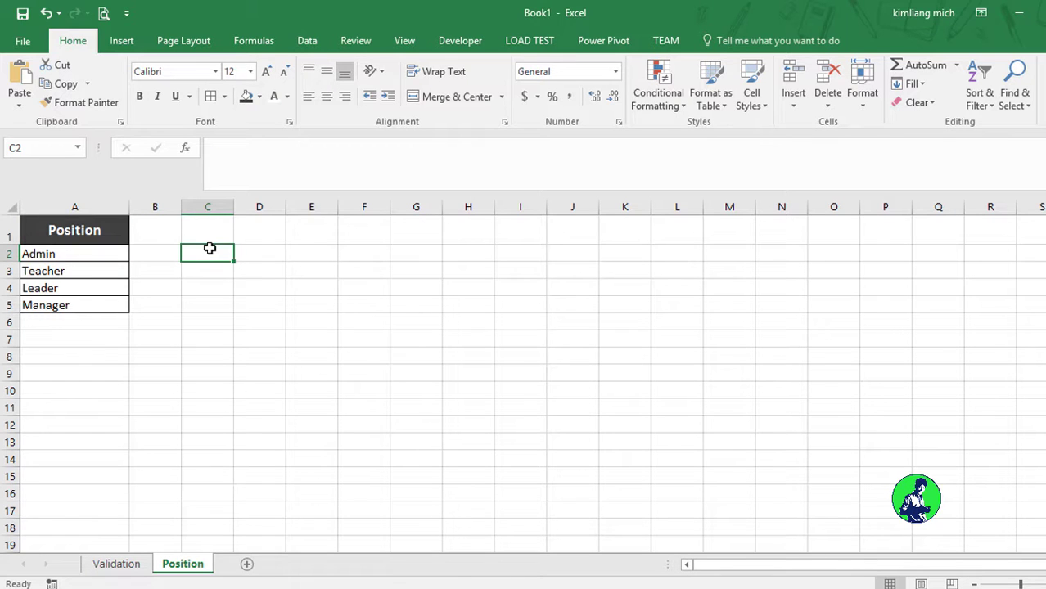
pyautogui.click(221, 319)
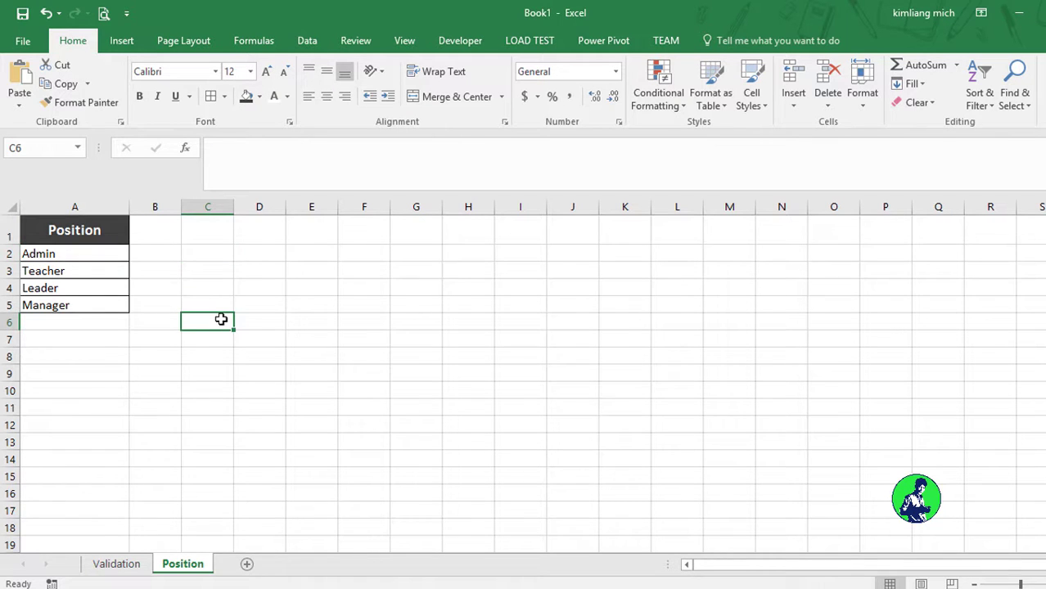
# Step: Open Data Validation for E3:E8 on the Validation sheet and set Allow to List
pyautogui.click(116, 564)
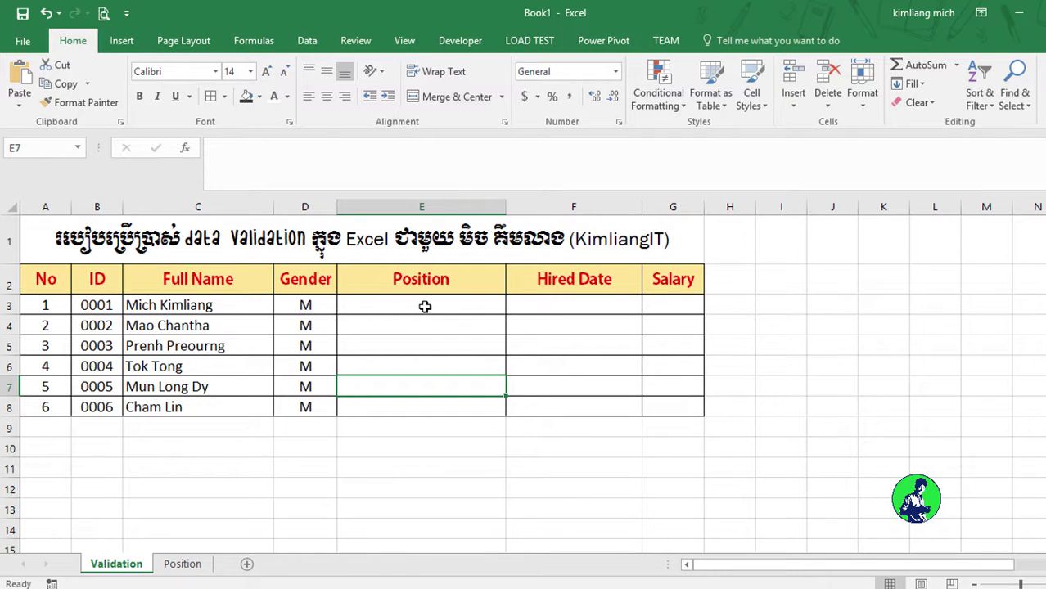
pyautogui.moveTo(425, 306); pyautogui.dragTo(432, 402)
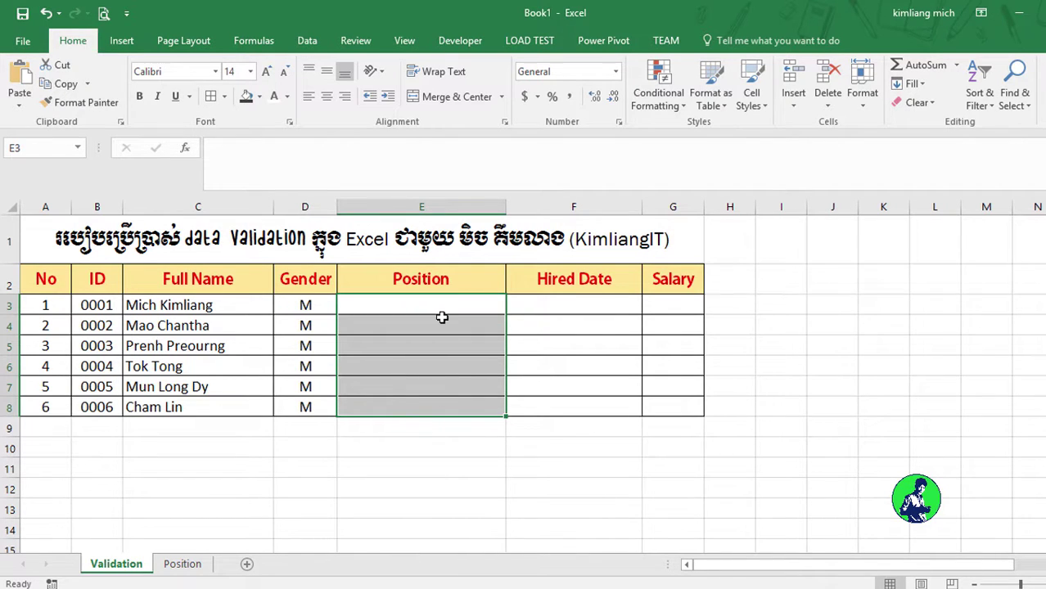
pyautogui.click(307, 42)
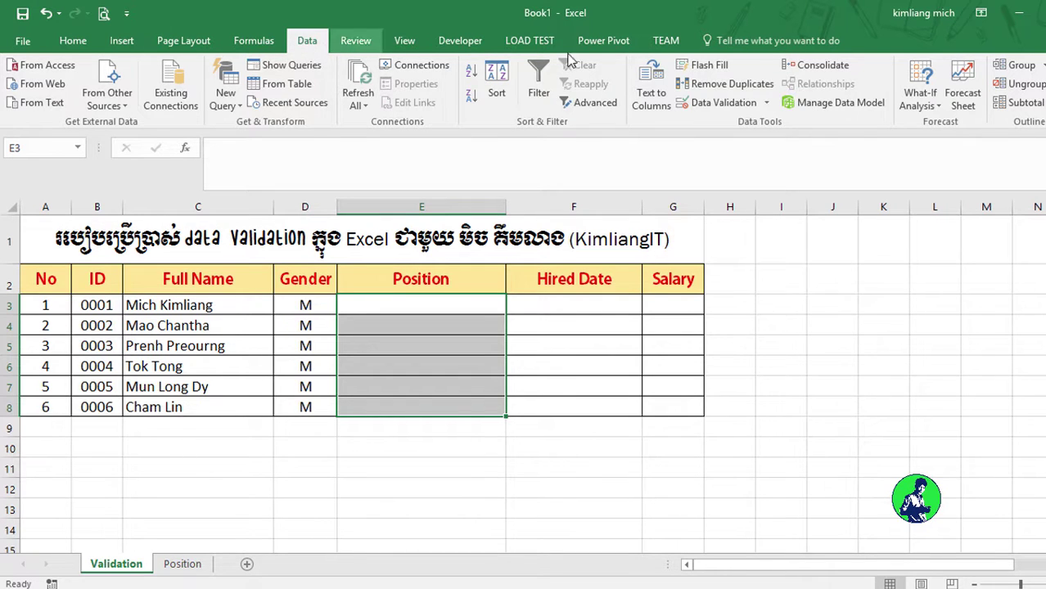
pyautogui.click(709, 107)
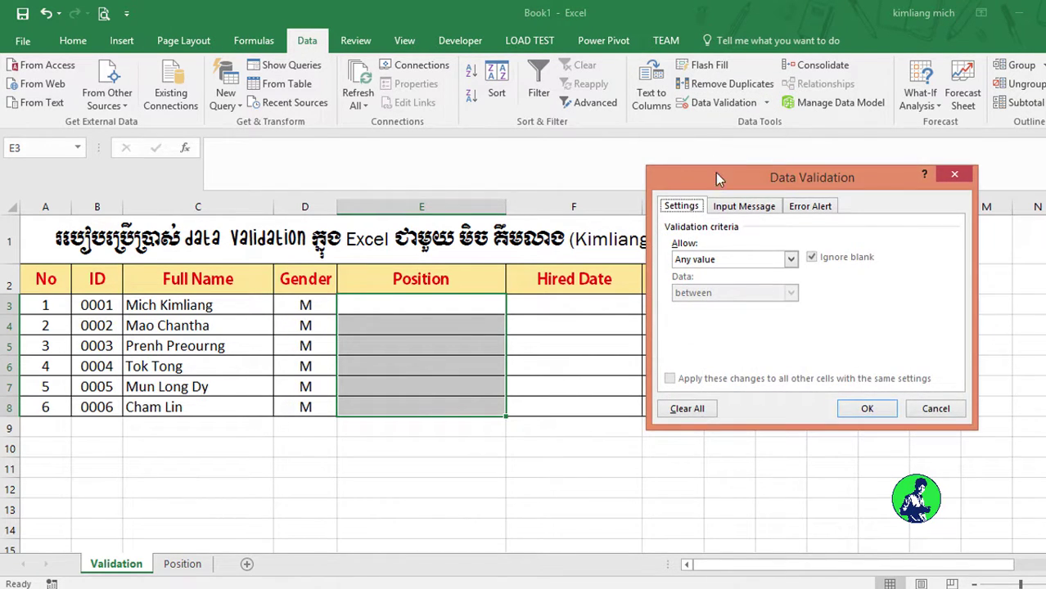
pyautogui.moveTo(716, 176); pyautogui.dragTo(504, 133)
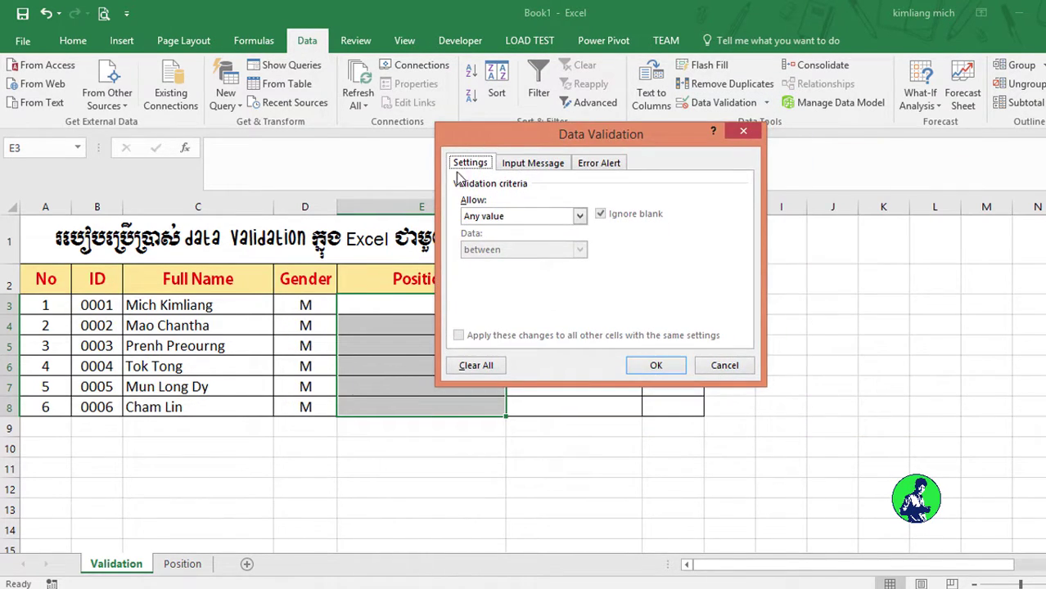
pyautogui.click(577, 217)
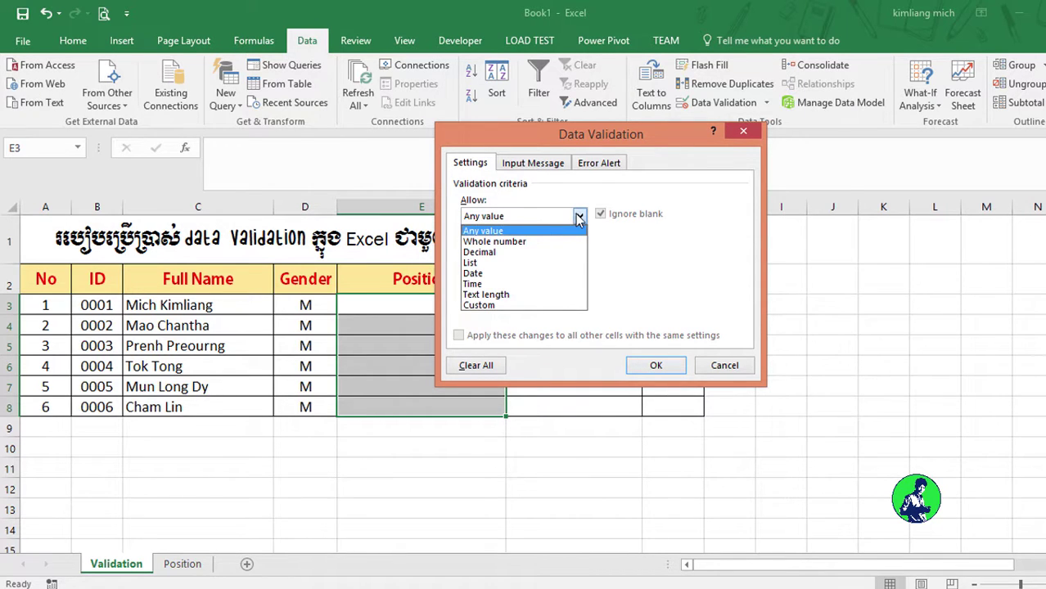
pyautogui.click(499, 263)
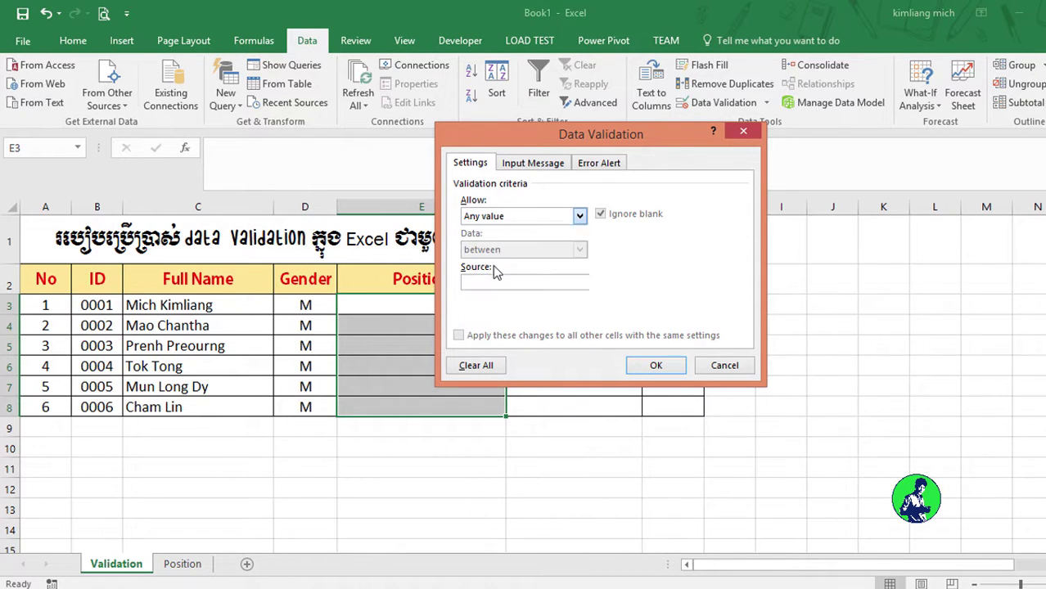
pyautogui.click(483, 282)
pyautogui.moveTo(504, 147); pyautogui.dragTo(578, 182)
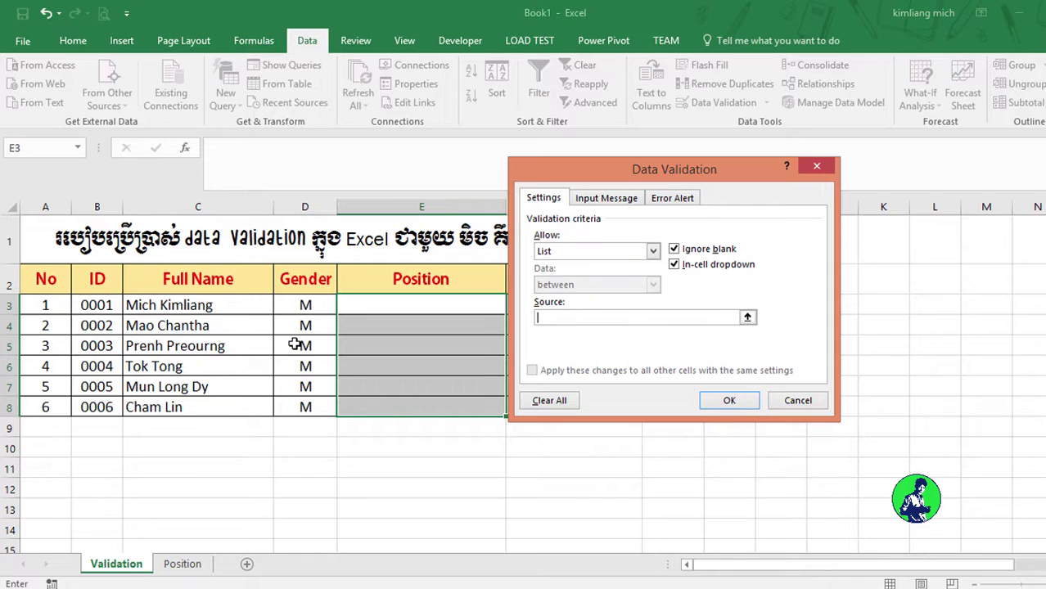
# Step: Set the list source to =Position!$A$2:$A$5 by selecting A2:A5 on the Position sheet
pyautogui.click(748, 319)
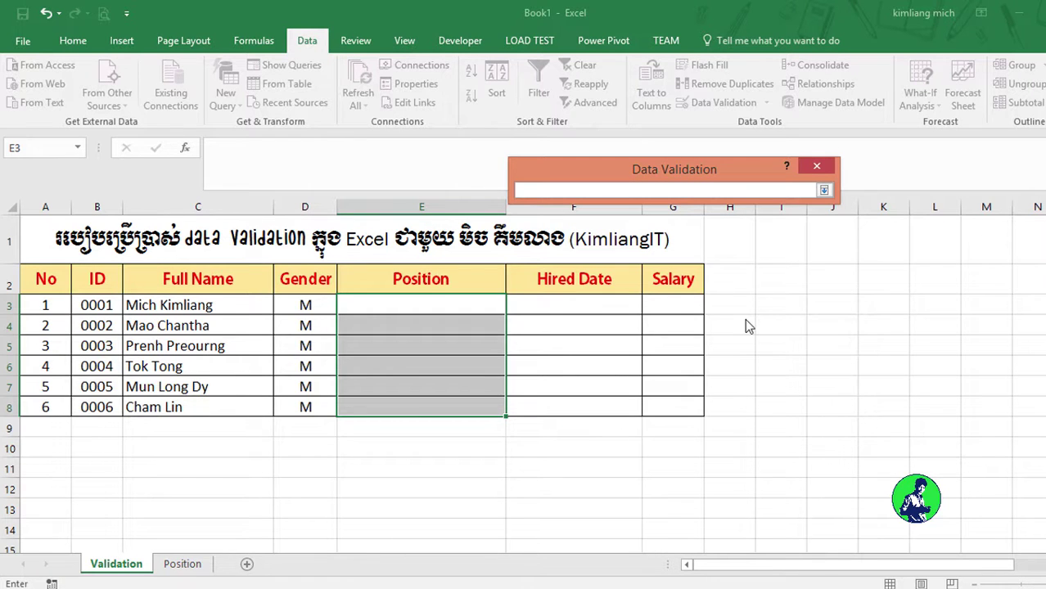
pyautogui.click(181, 564)
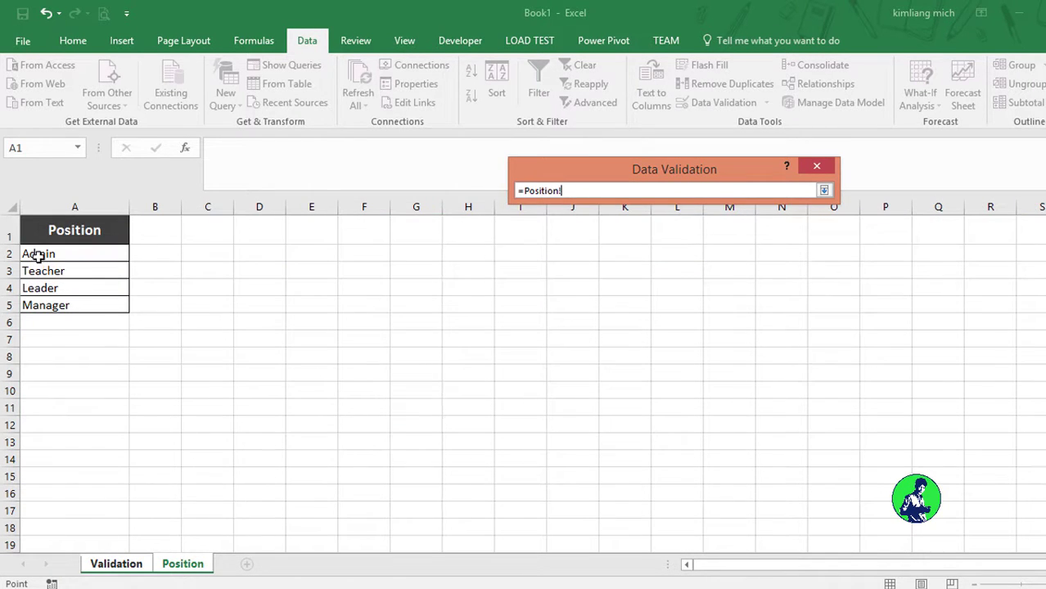
pyautogui.moveTo(38, 257); pyautogui.dragTo(47, 299)
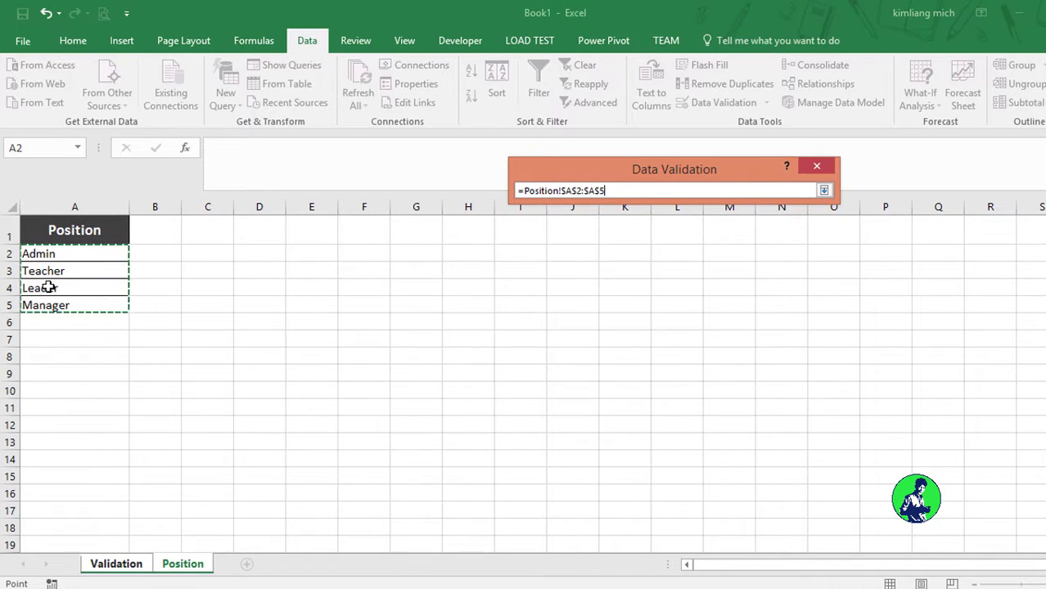
pyautogui.click(823, 191)
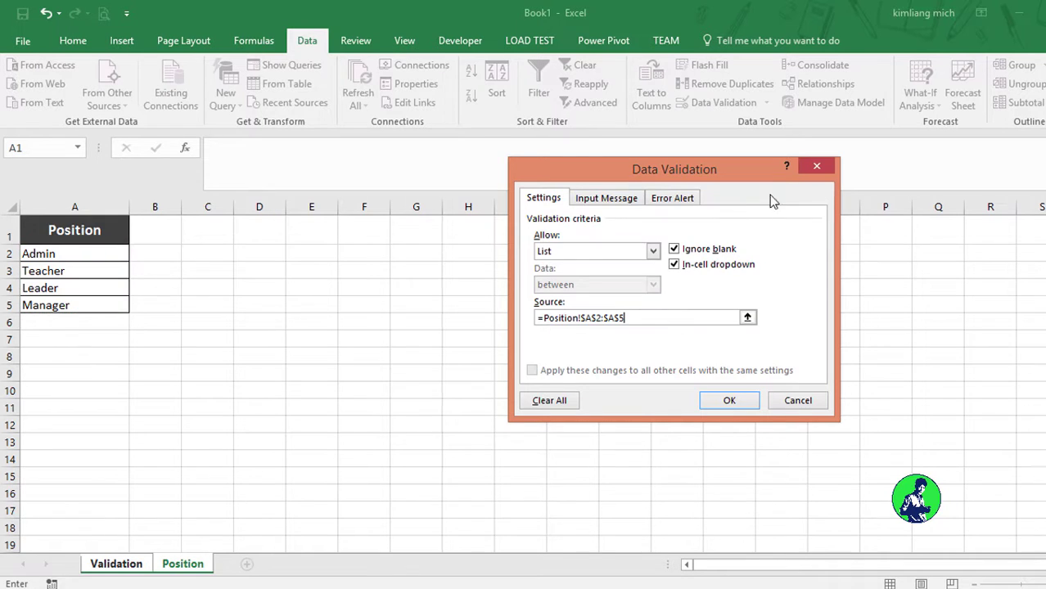
# Step: Confirm the list validation and choose Leader for E3 from its dropdown
pyautogui.click(728, 401)
pyautogui.click(428, 324)
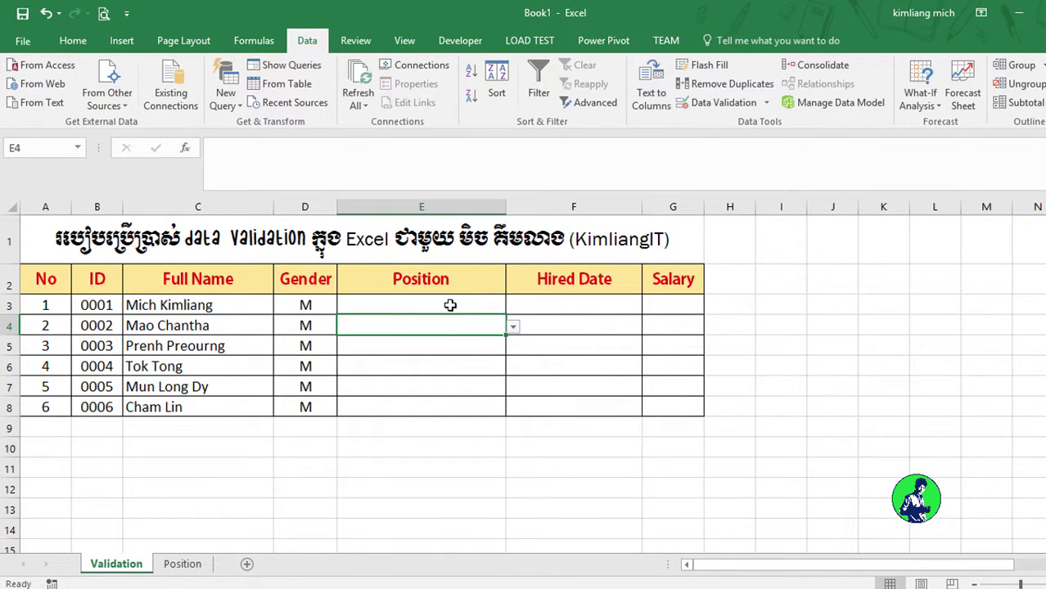
pyautogui.click(450, 304)
pyautogui.click(446, 326)
pyautogui.click(433, 306)
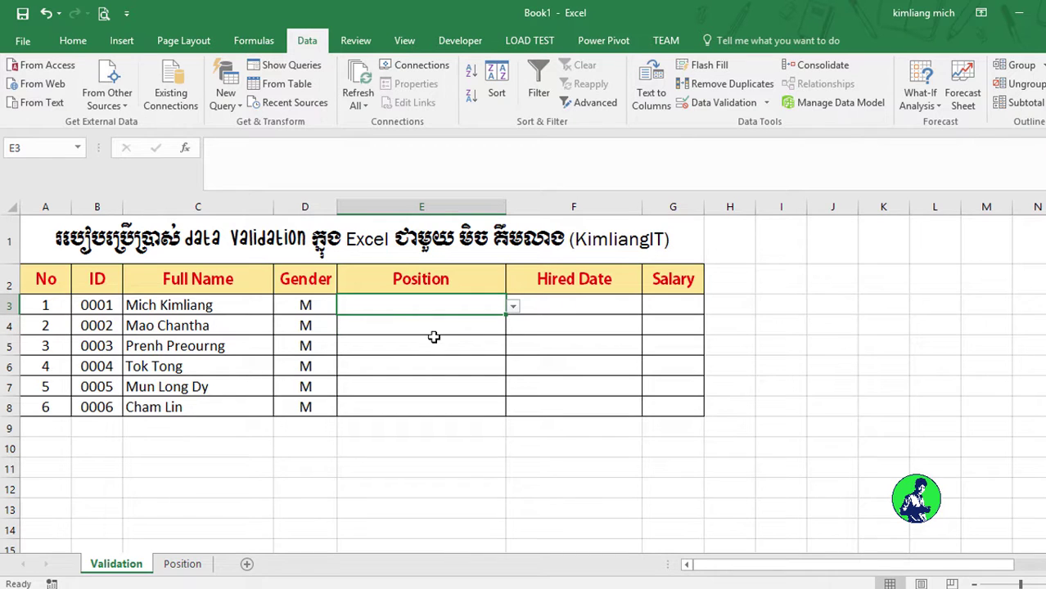
pyautogui.click(512, 308)
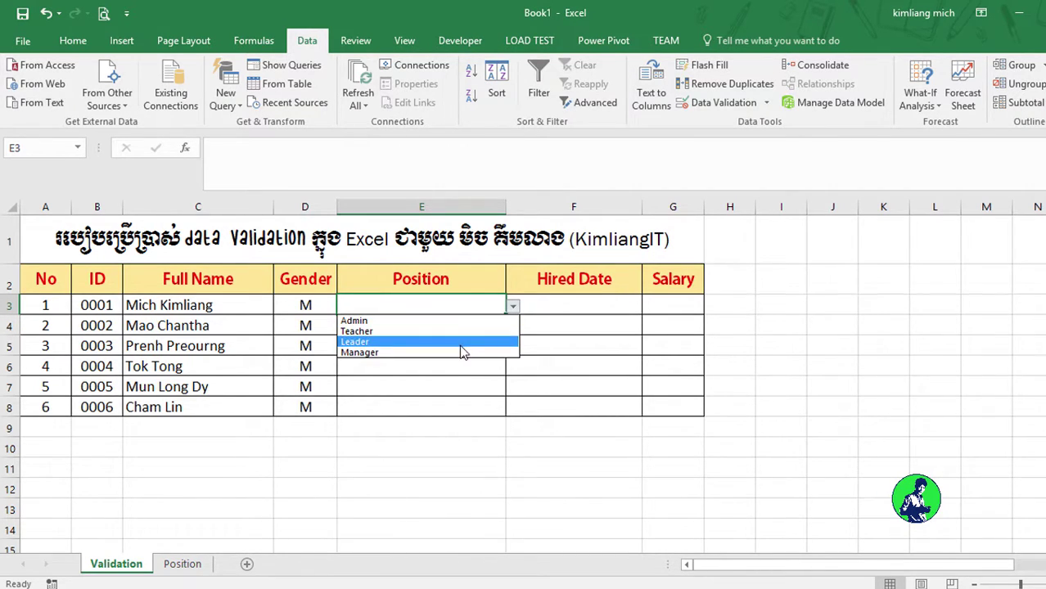
pyautogui.click(459, 342)
# Step: Set E4's Position to Teacher using its dropdown
pyautogui.click(490, 325)
pyautogui.click(513, 328)
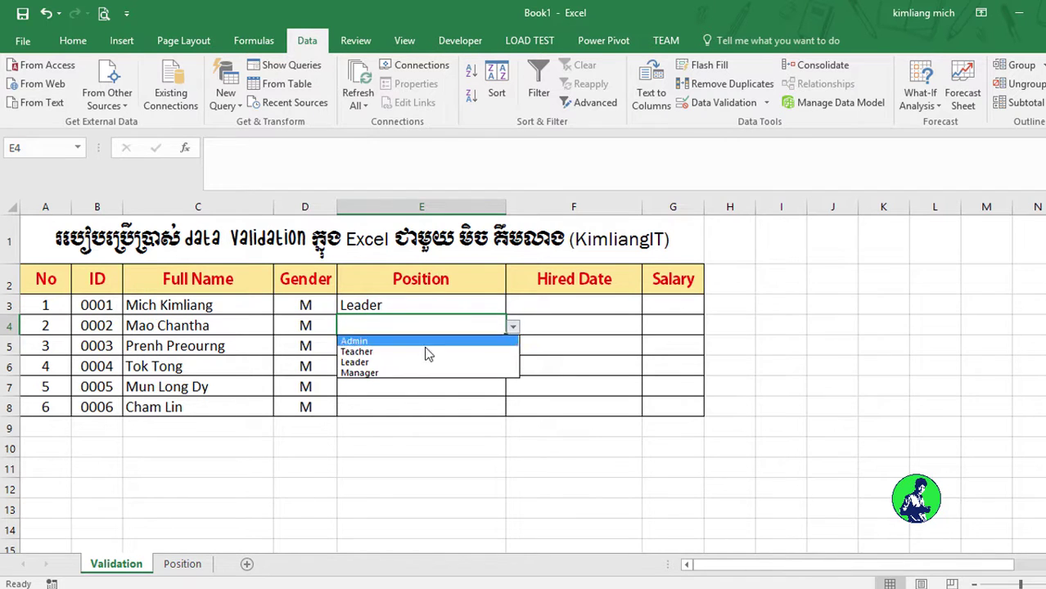
pyautogui.click(410, 358)
pyautogui.click(421, 345)
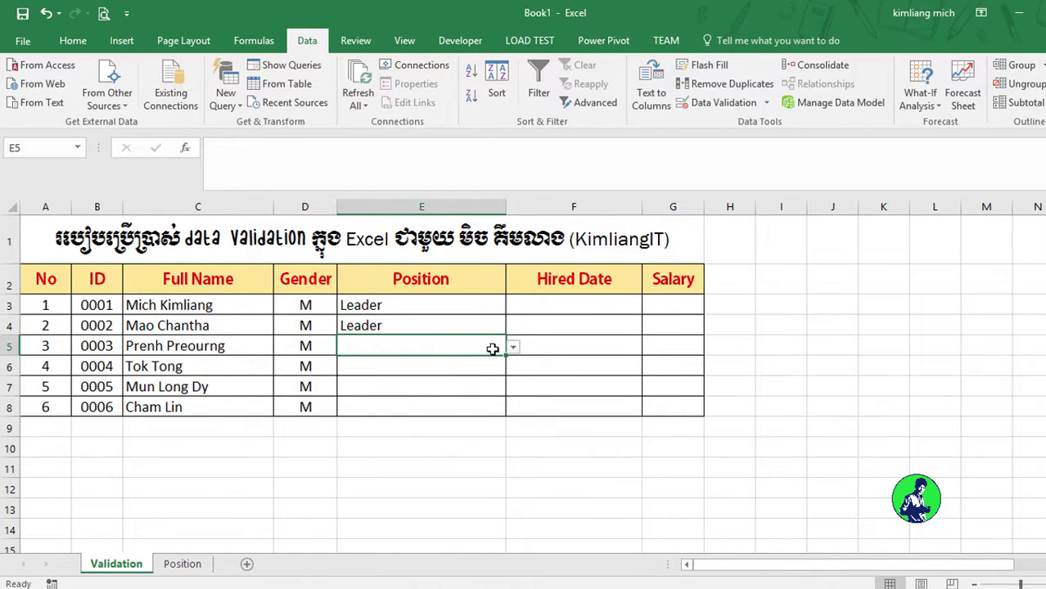
pyautogui.click(490, 331)
pyautogui.click(513, 327)
pyautogui.click(435, 352)
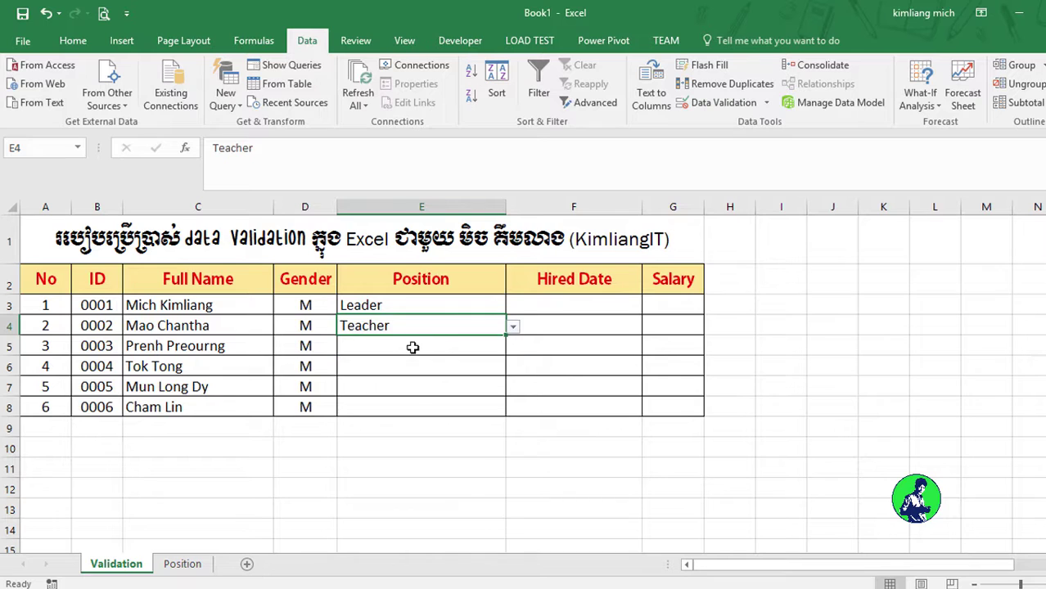
# Step: Type Admin in E5, then confirm a typed 'Ad' in E6 is rejected
pyautogui.click(417, 347)
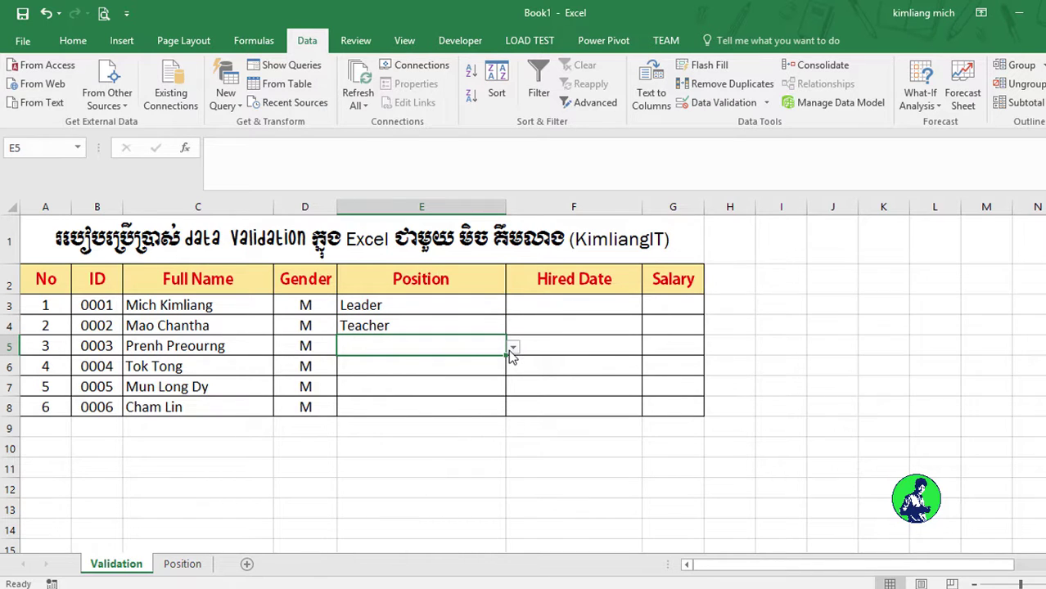
pyautogui.write('Admin')
pyautogui.press('Return')
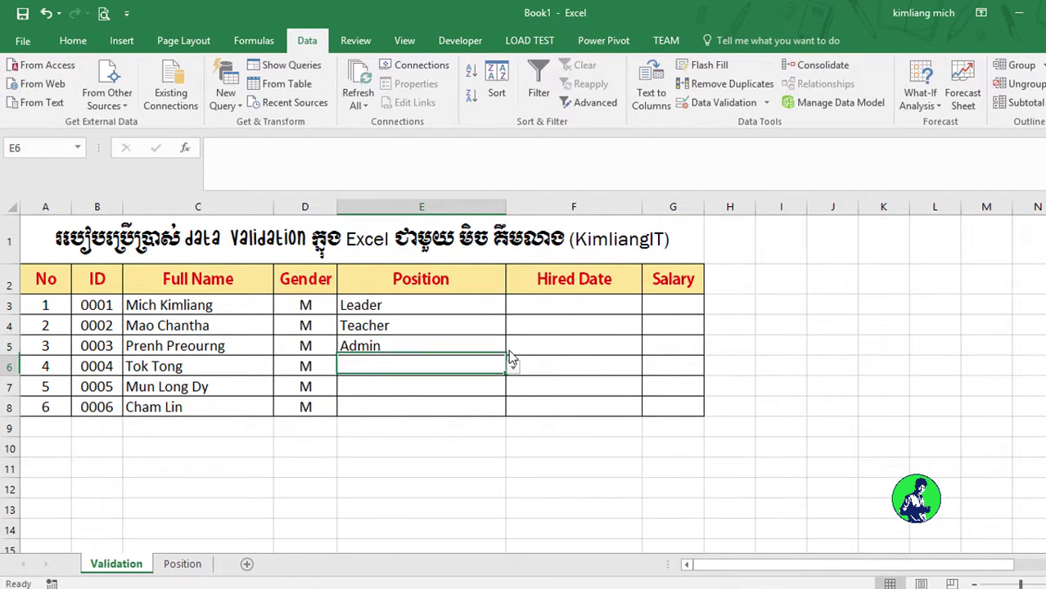
pyautogui.write('A')
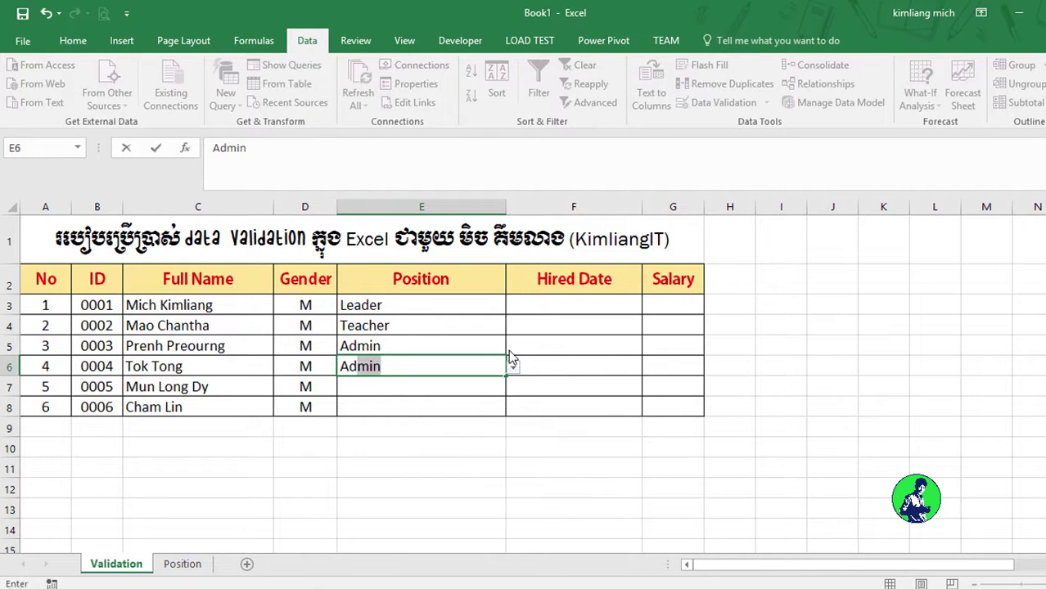
pyautogui.write('d')
pyautogui.press('Delete')
pyautogui.press('Return')
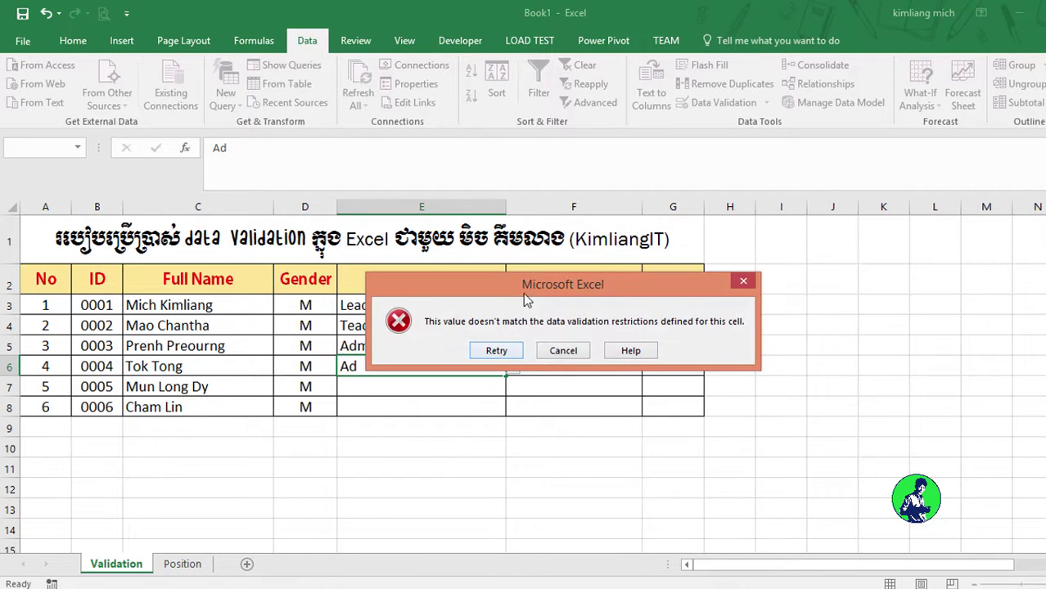
pyautogui.click(566, 358)
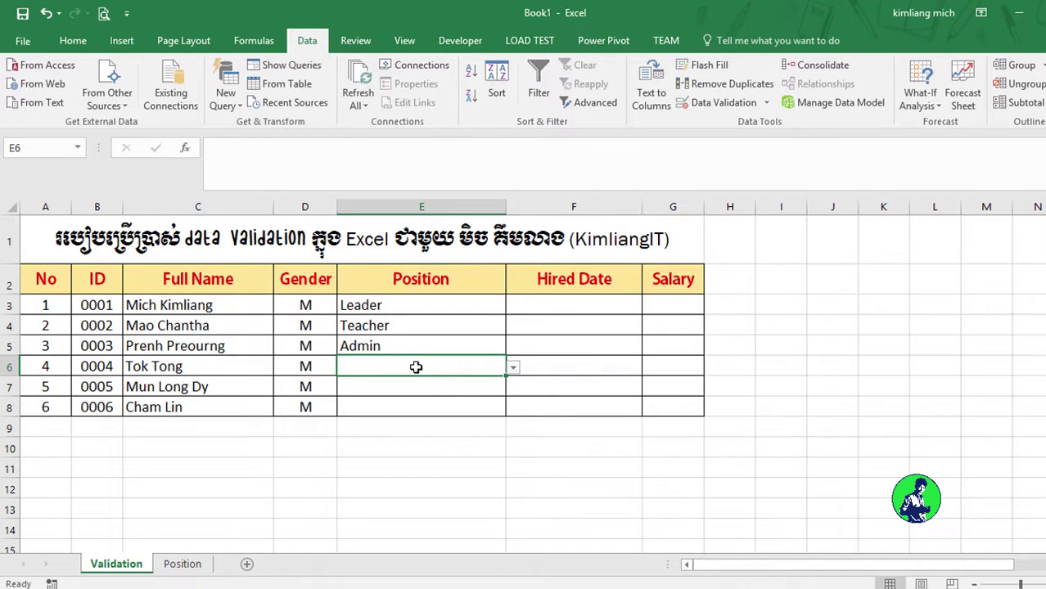
# Step: Choose Teacher for E6 from its dropdown
pyautogui.click(509, 368)
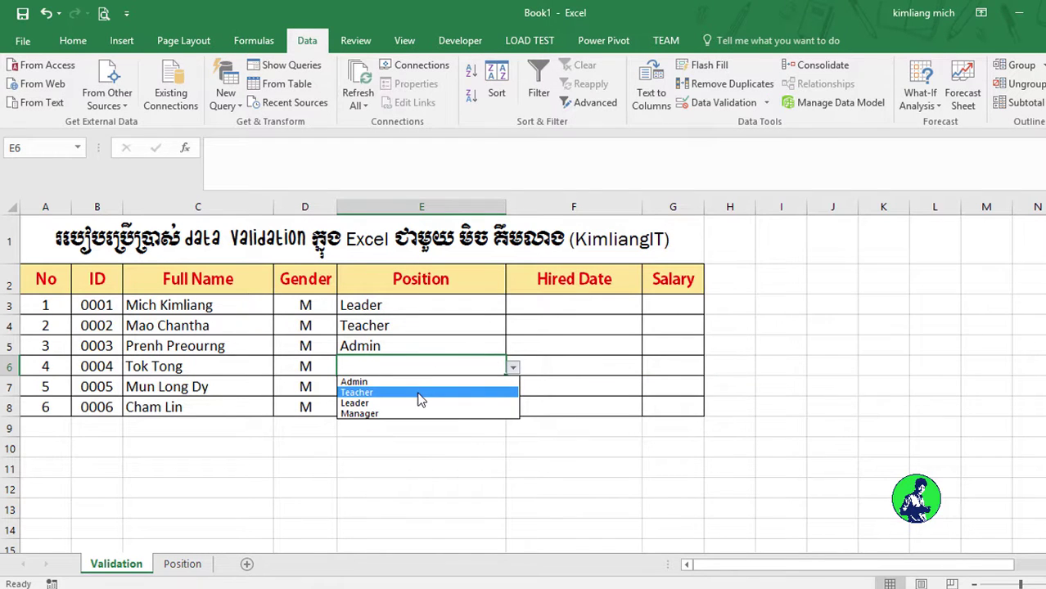
pyautogui.click(420, 396)
pyautogui.click(512, 368)
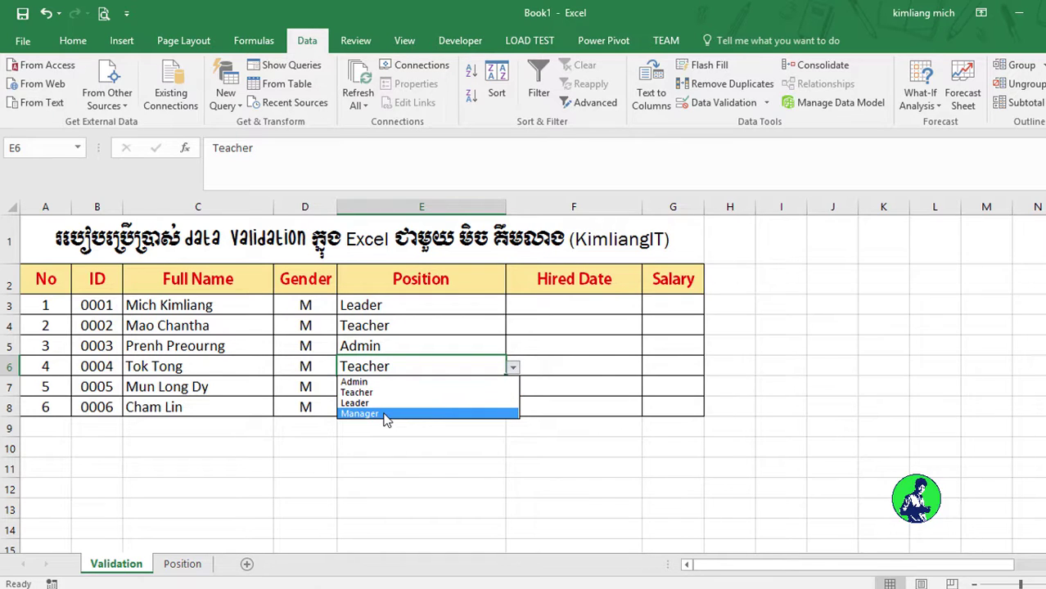
pyautogui.click(391, 346)
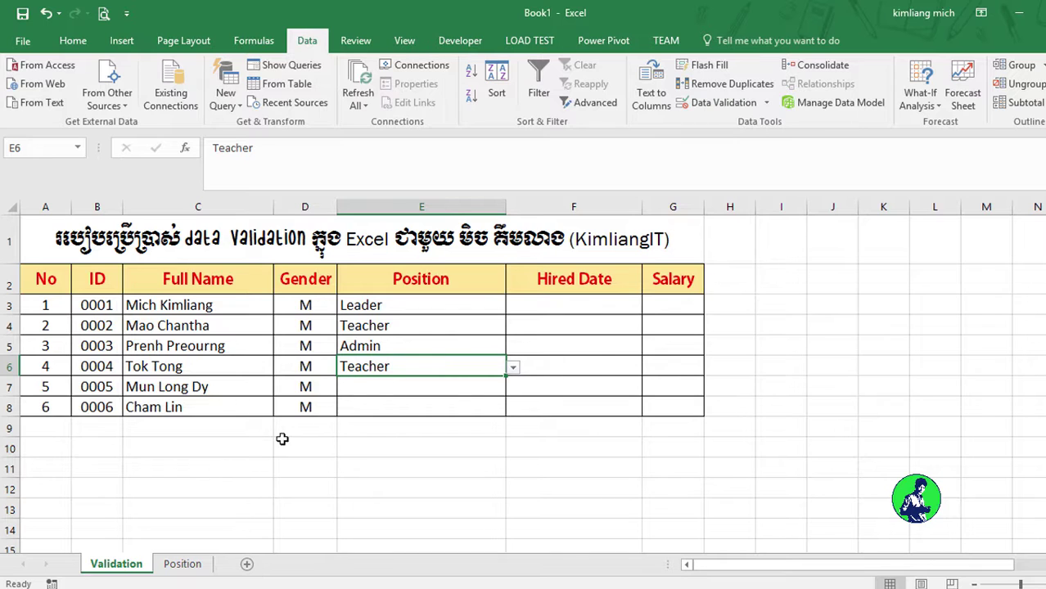
pyautogui.click(346, 426)
# Step: Type a test entry 'sdgsd' in A6 below the Position list
pyautogui.click(183, 565)
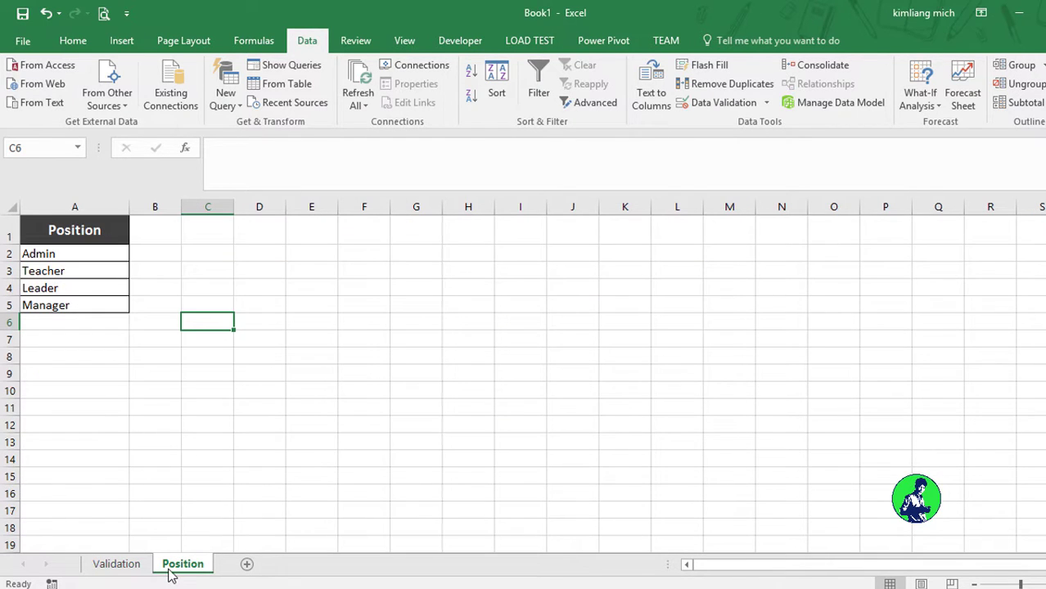
pyautogui.click(82, 306)
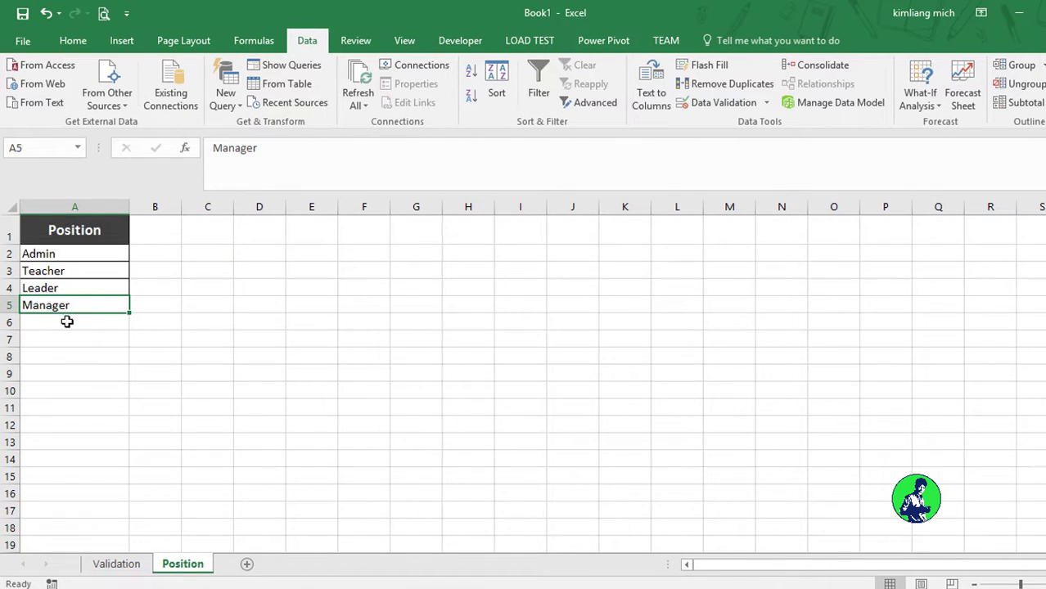
pyautogui.click(69, 320)
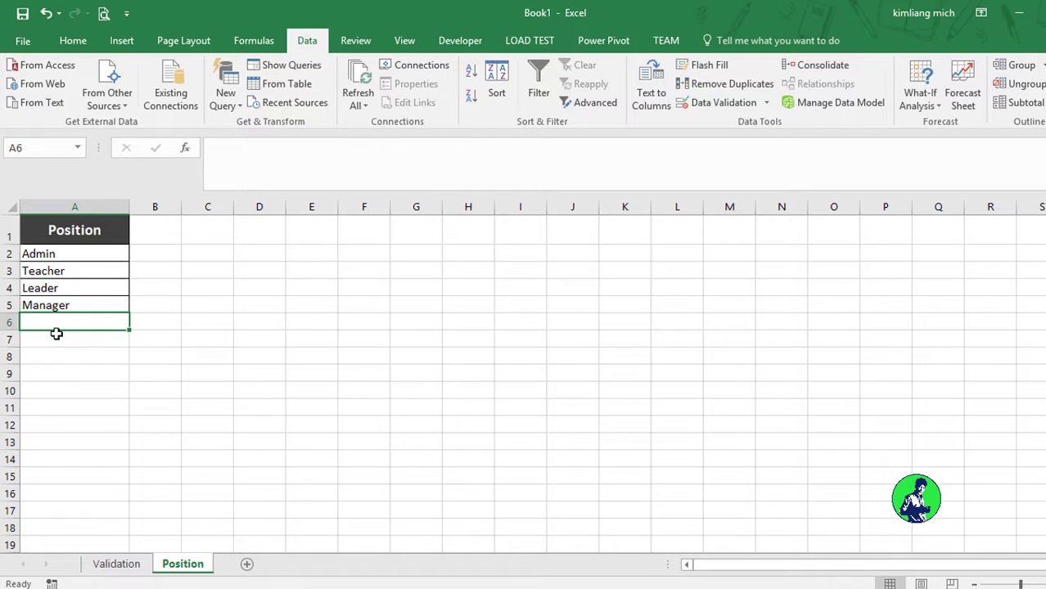
pyautogui.write('sdgsd')
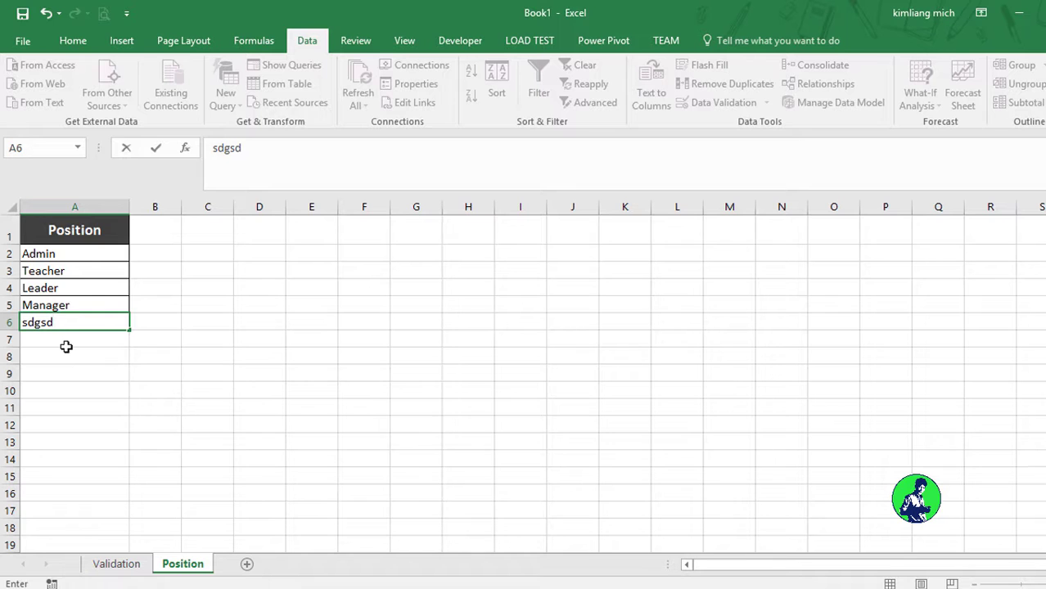
pyautogui.click(66, 349)
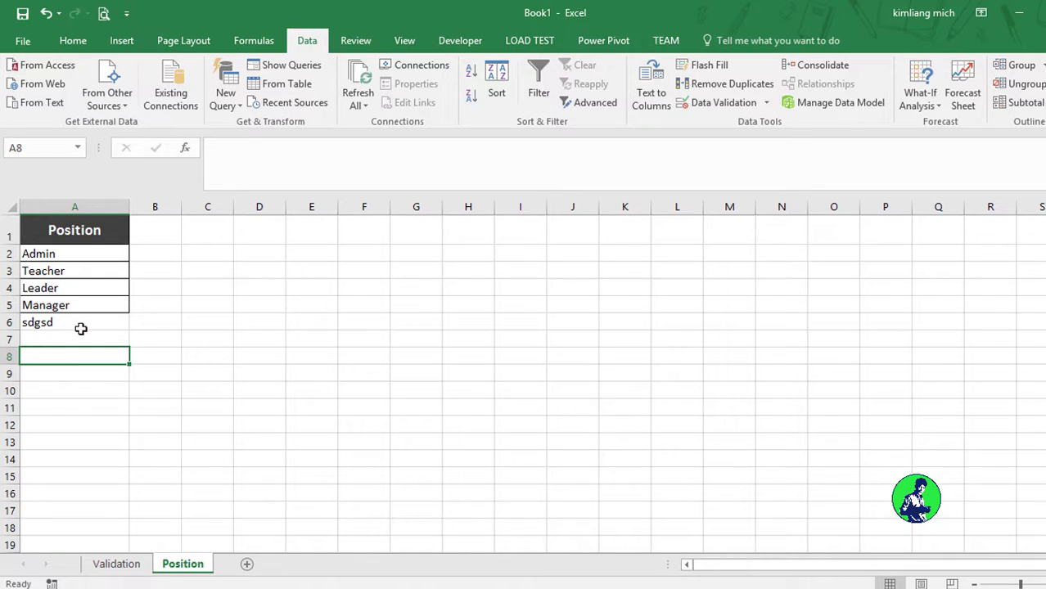
# Step: Check that E6's dropdown omits the test entry, then delete it from A6
pyautogui.click(127, 565)
pyautogui.click(459, 367)
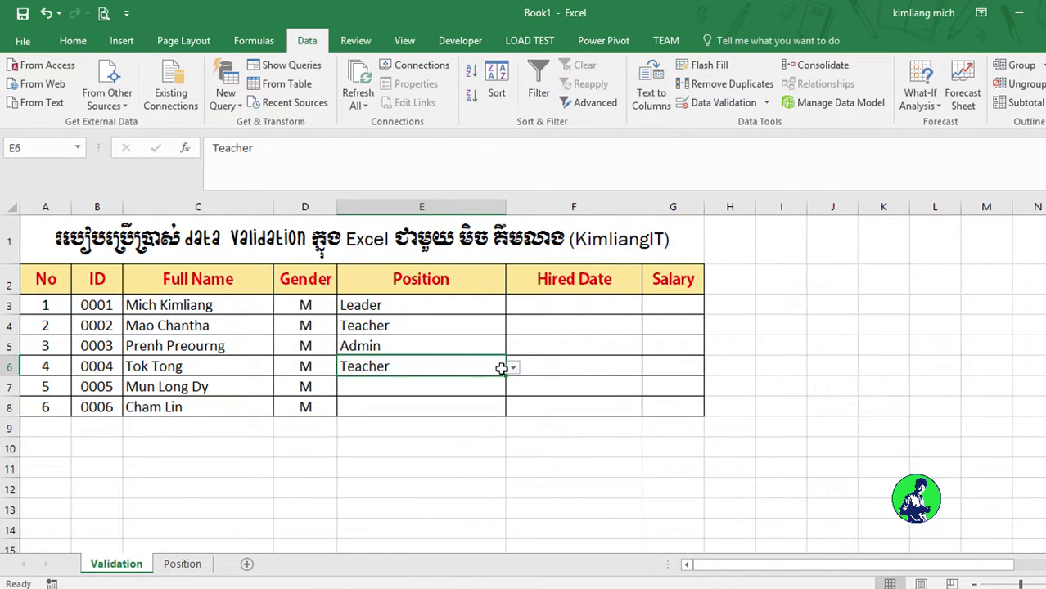
pyautogui.click(513, 368)
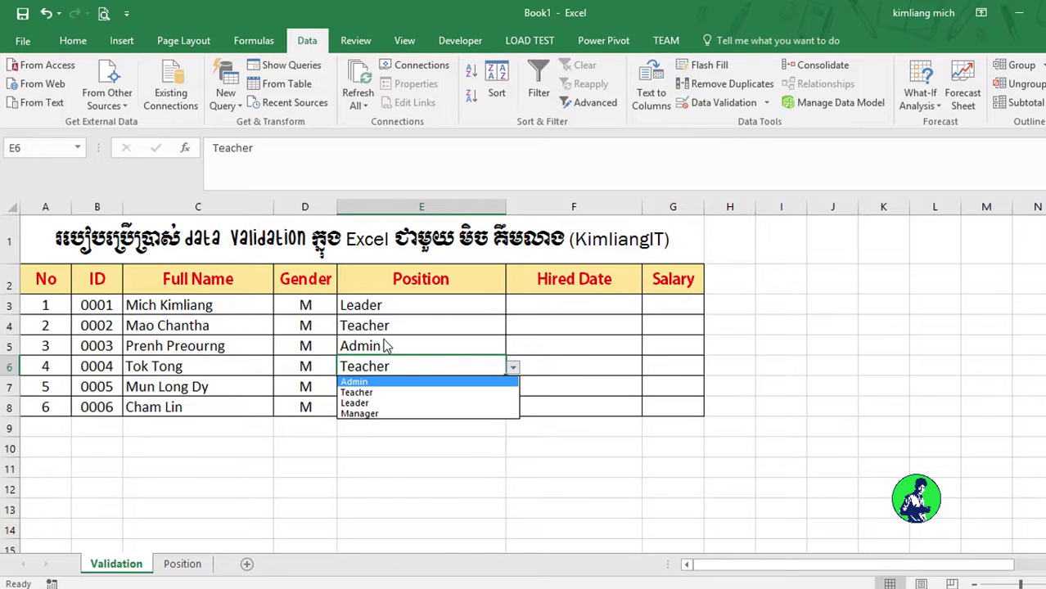
pyautogui.press('Escape')
pyautogui.click(191, 568)
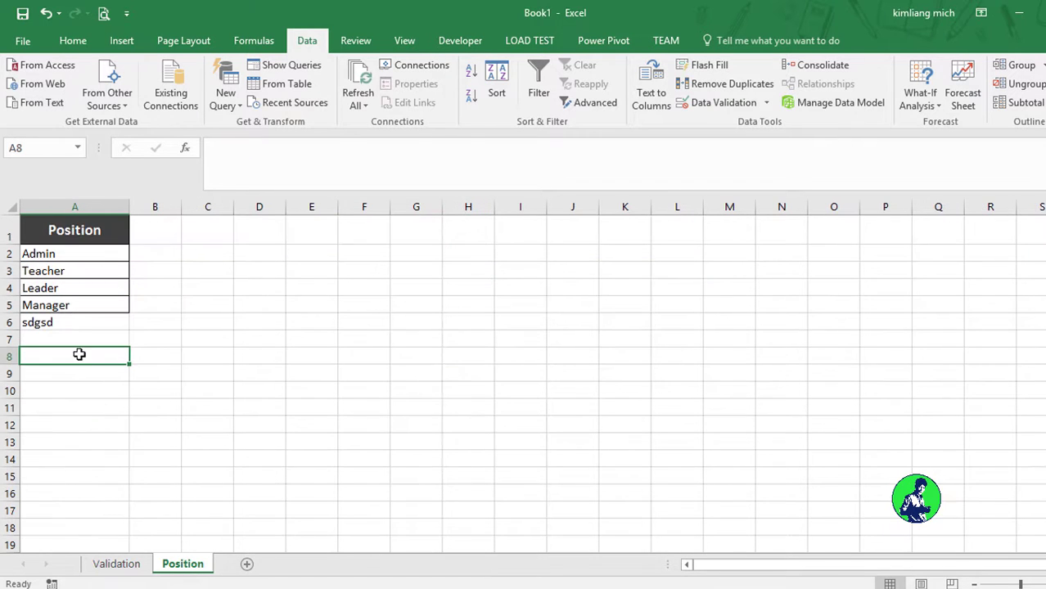
pyautogui.click(78, 329)
pyautogui.press('Delete')
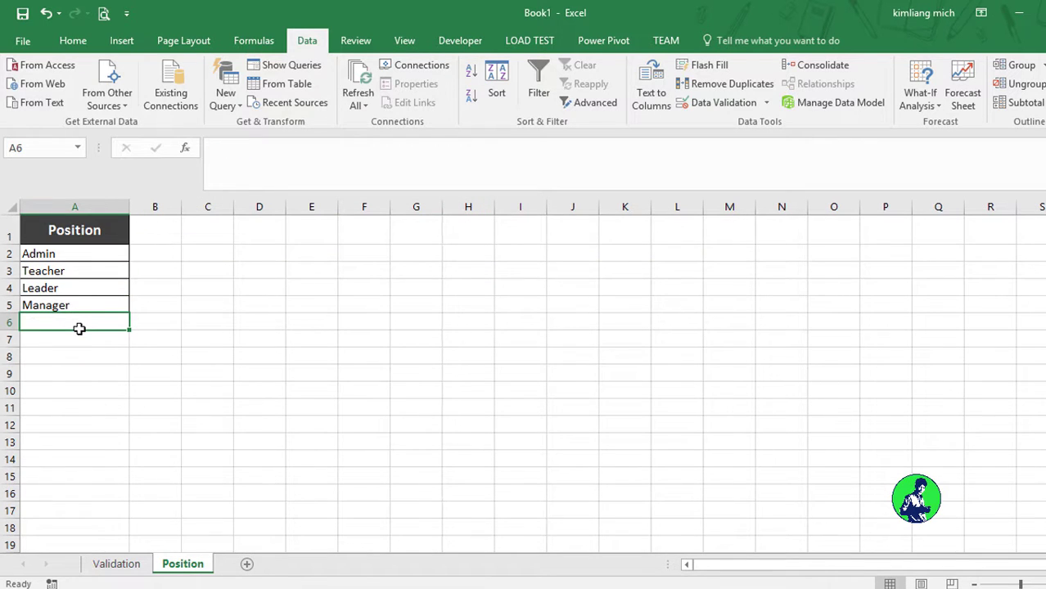
pyautogui.click(79, 342)
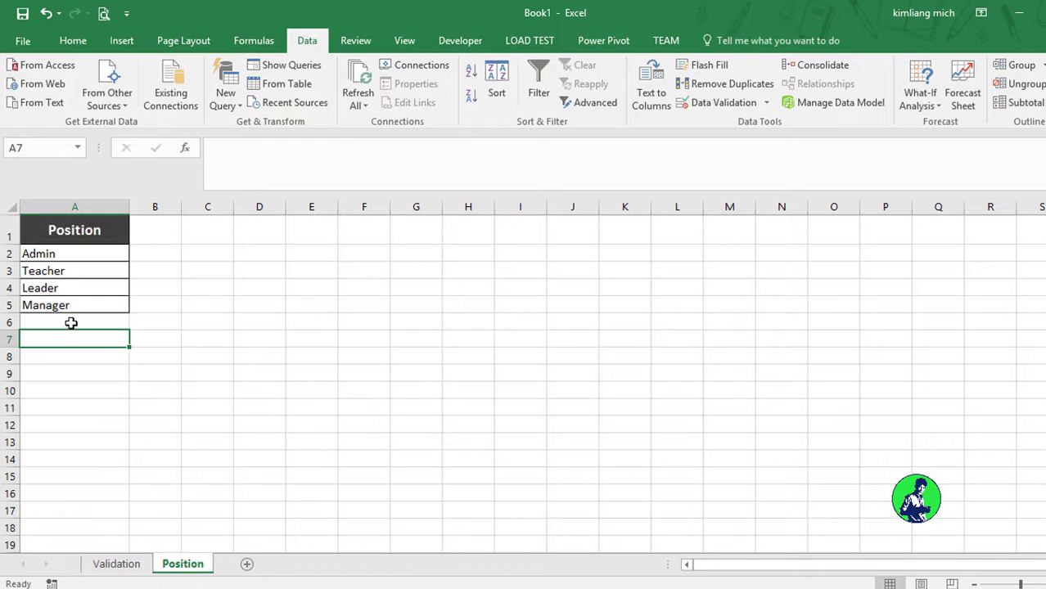
# Step: Insert a blank row 5 above the Manager row
pyautogui.click(7, 305)
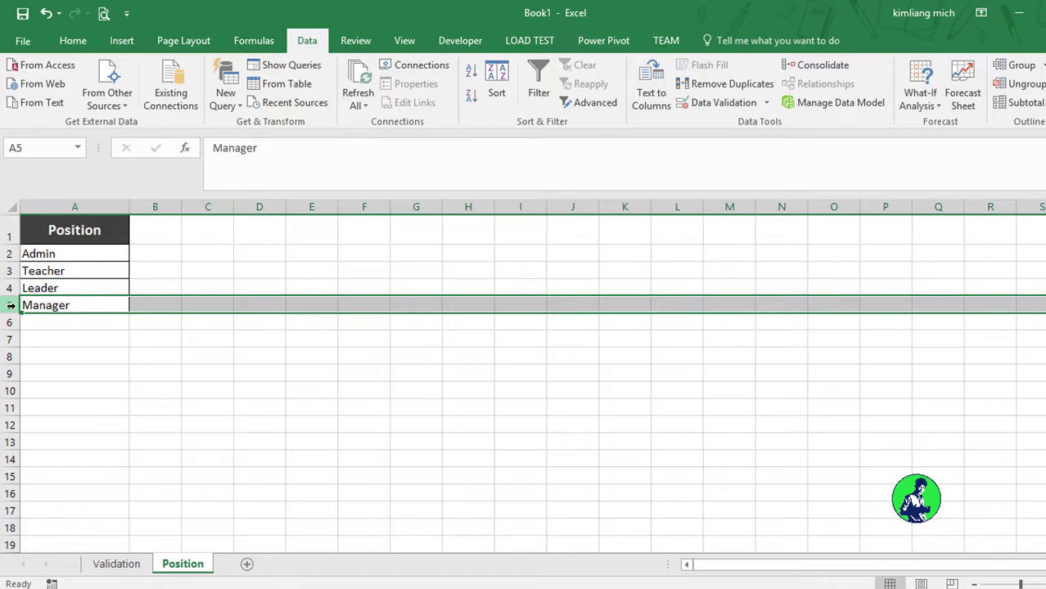
pyautogui.click(10, 288)
pyautogui.click(10, 271)
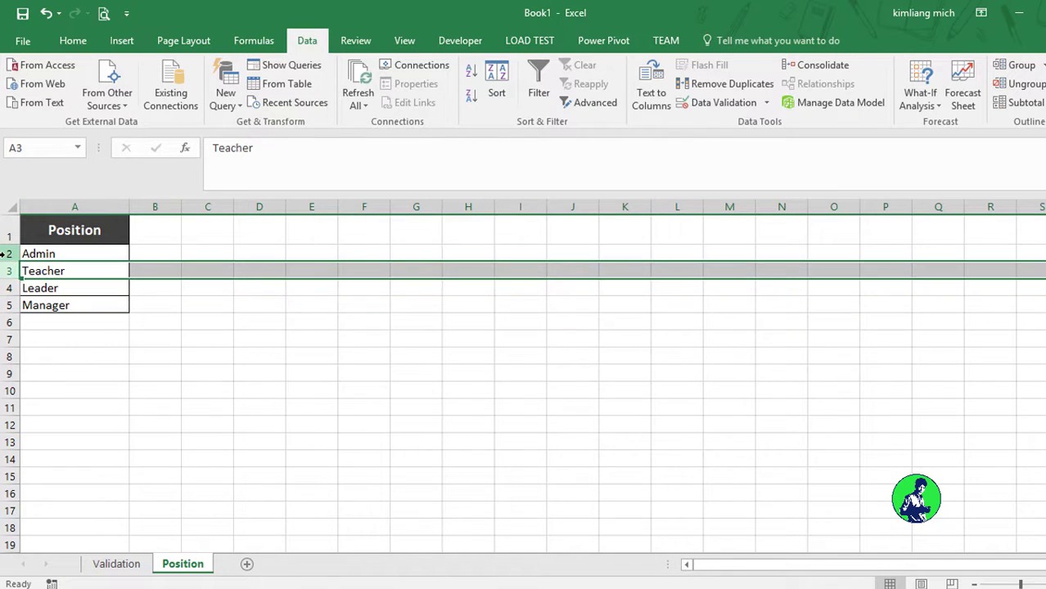
pyautogui.click(10, 253)
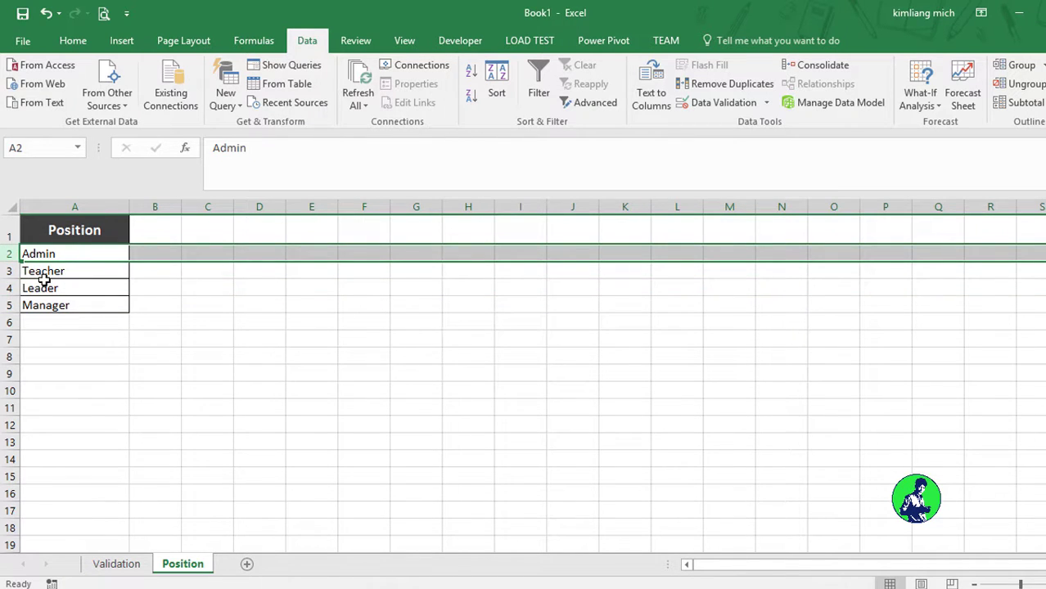
pyautogui.click(6, 288)
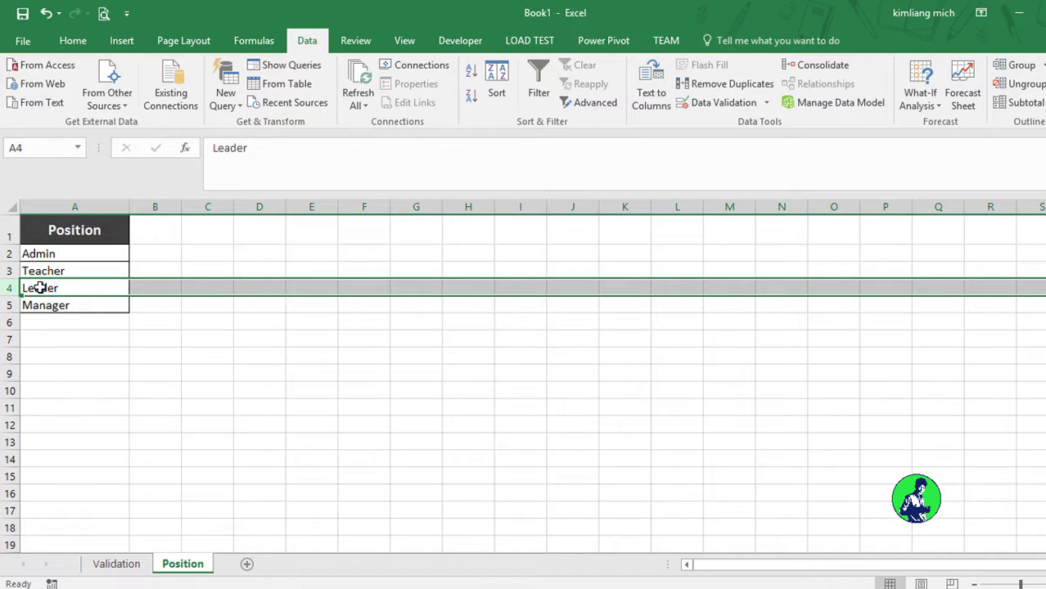
pyautogui.click(12, 325)
pyautogui.click(7, 305)
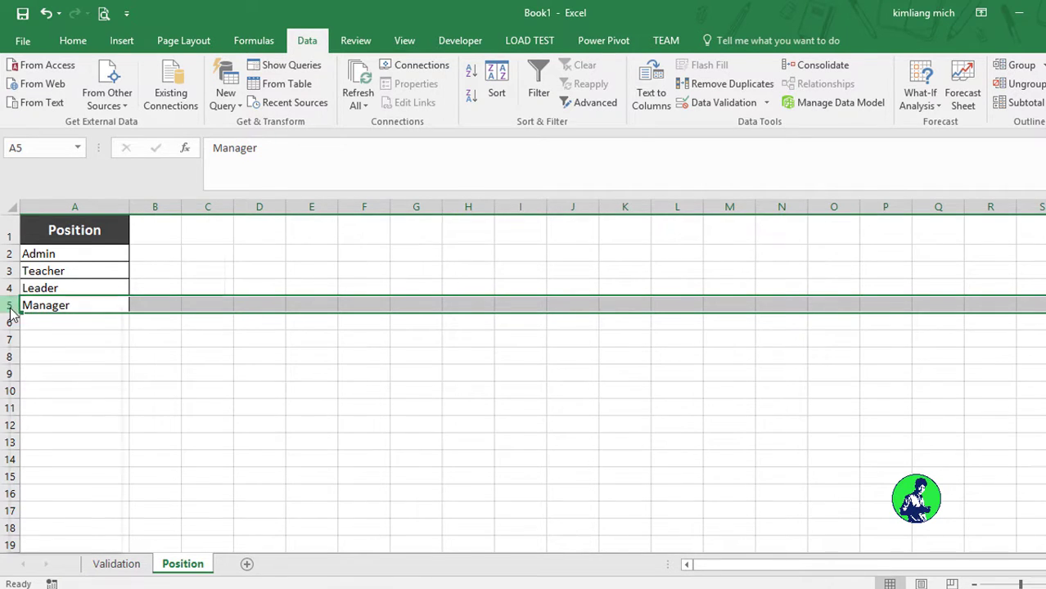
pyautogui.rightClick(10, 308)
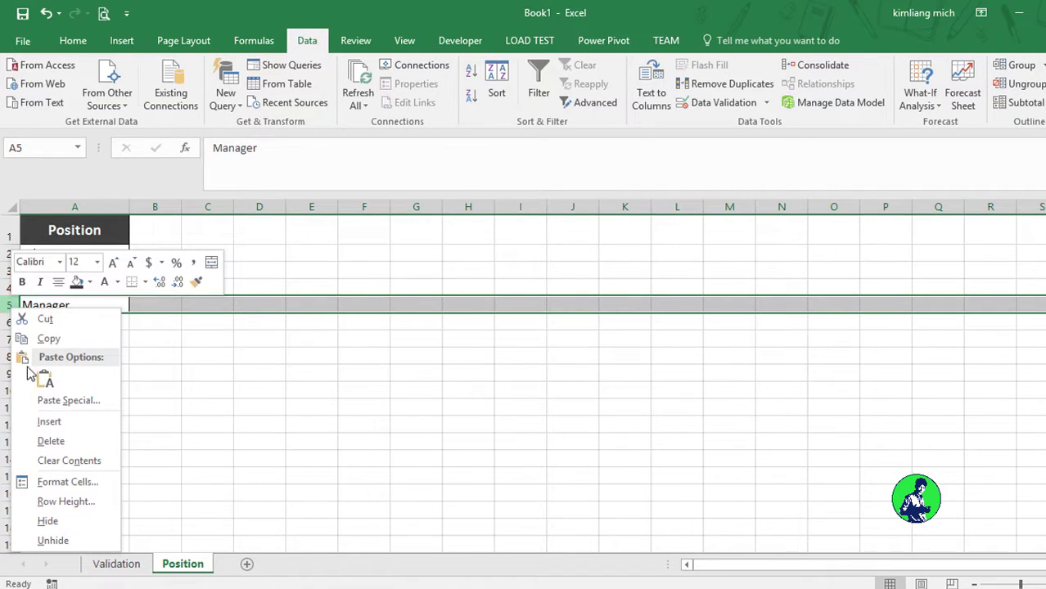
pyautogui.click(73, 422)
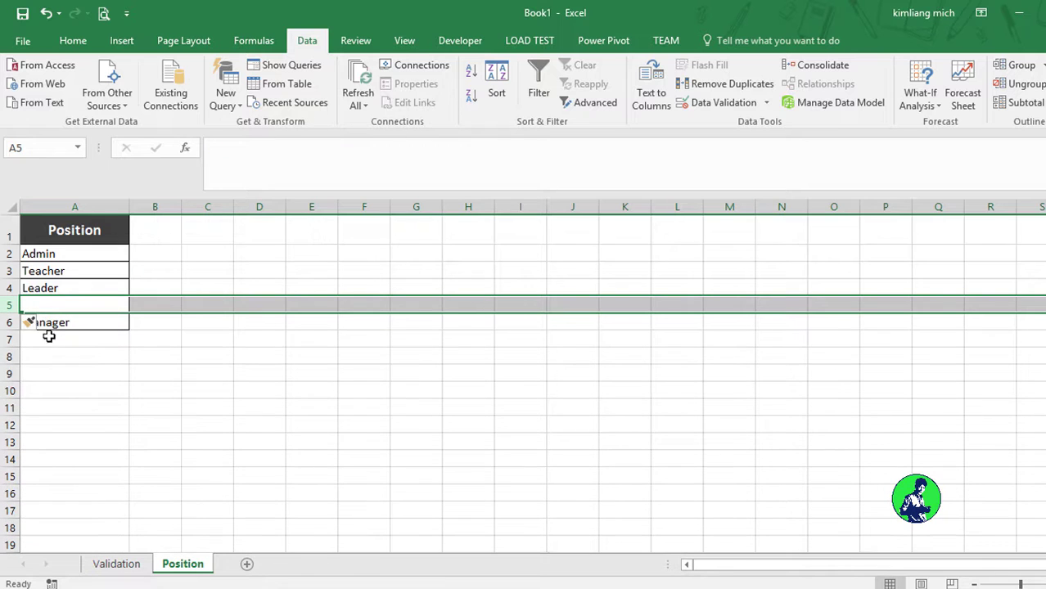
# Step: Enter Cleaner in the new cell A5
pyautogui.click(83, 326)
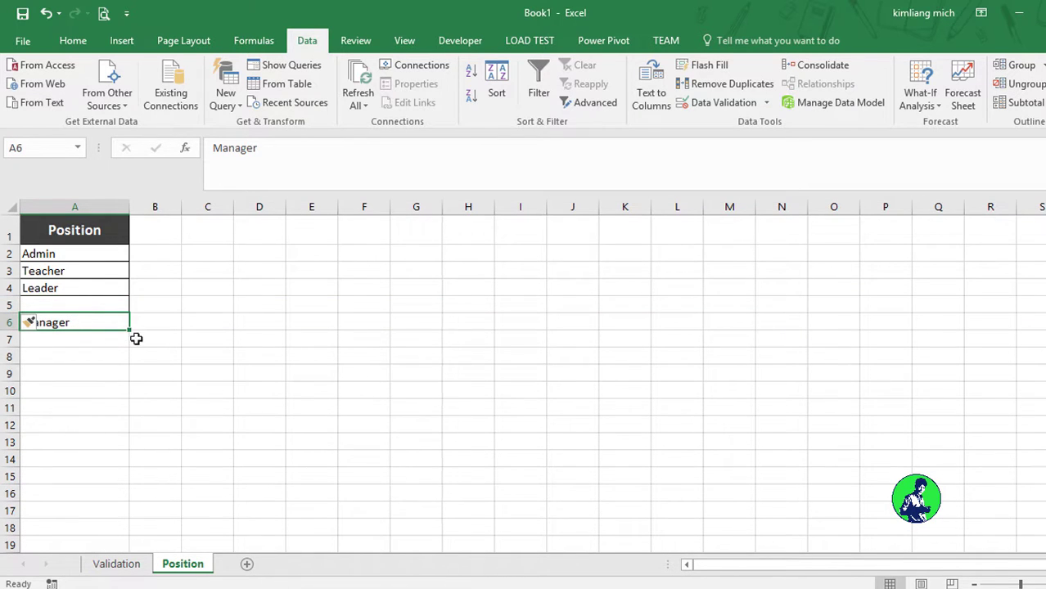
pyautogui.click(94, 303)
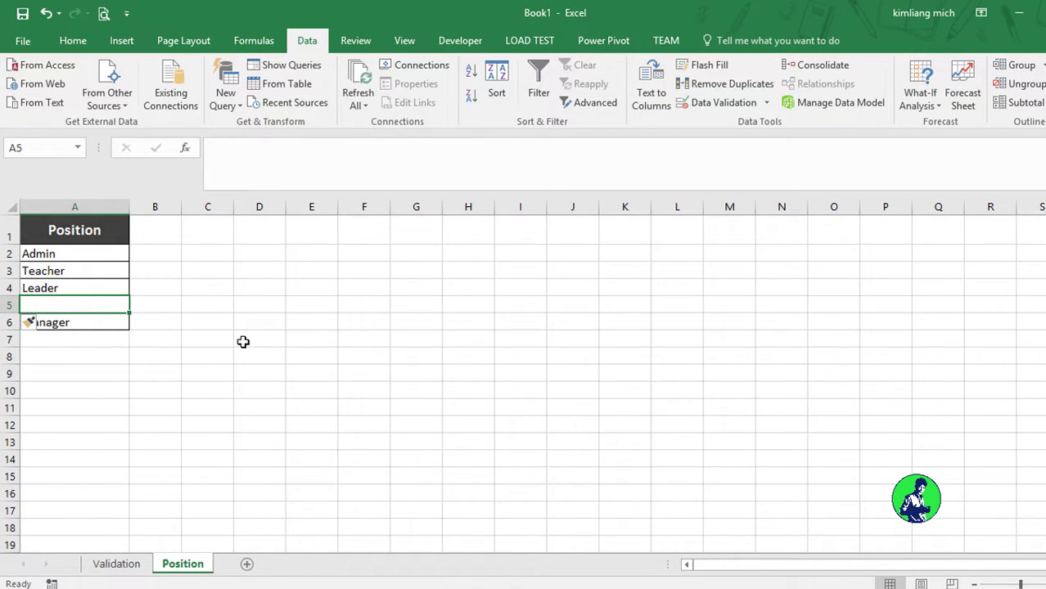
pyautogui.write('Cl')
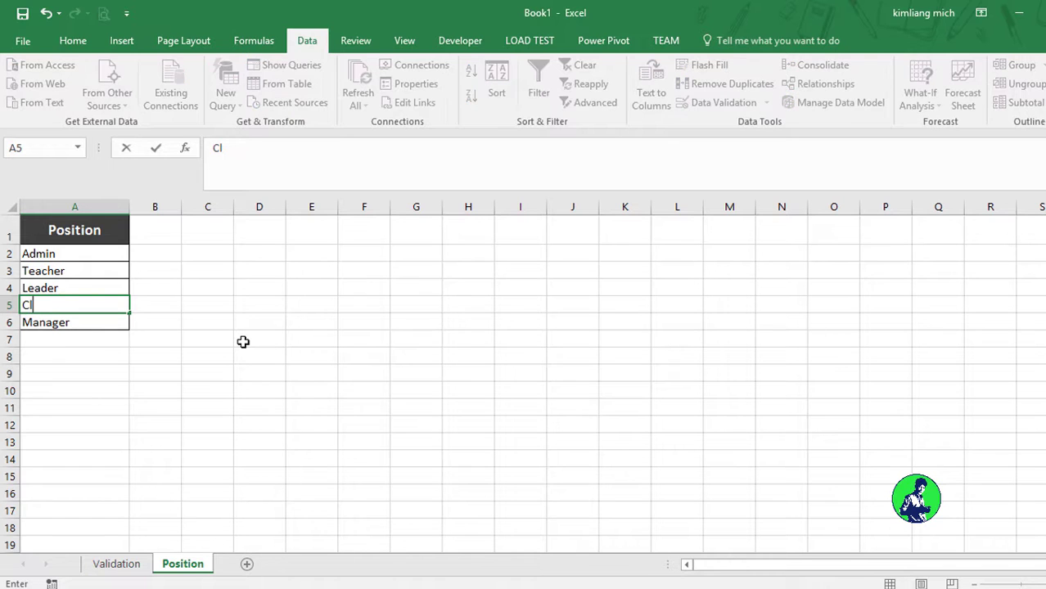
pyautogui.write('eaner')
pyautogui.press('Return')
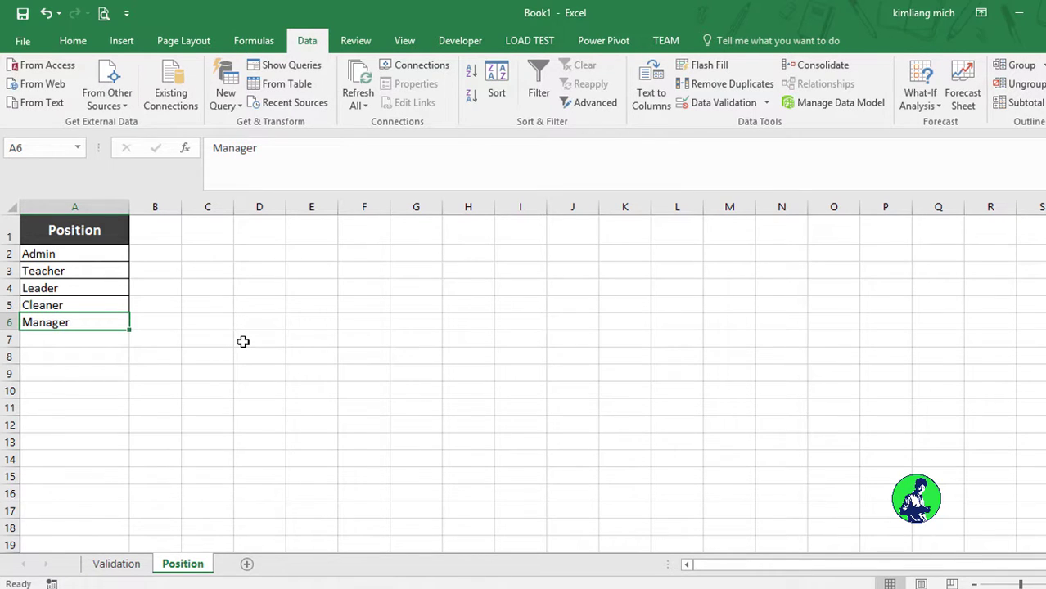
# Step: Pick Cleaner from E7's Position dropdown on the Validation sheet, then go back to the Position sheet
pyautogui.click(131, 566)
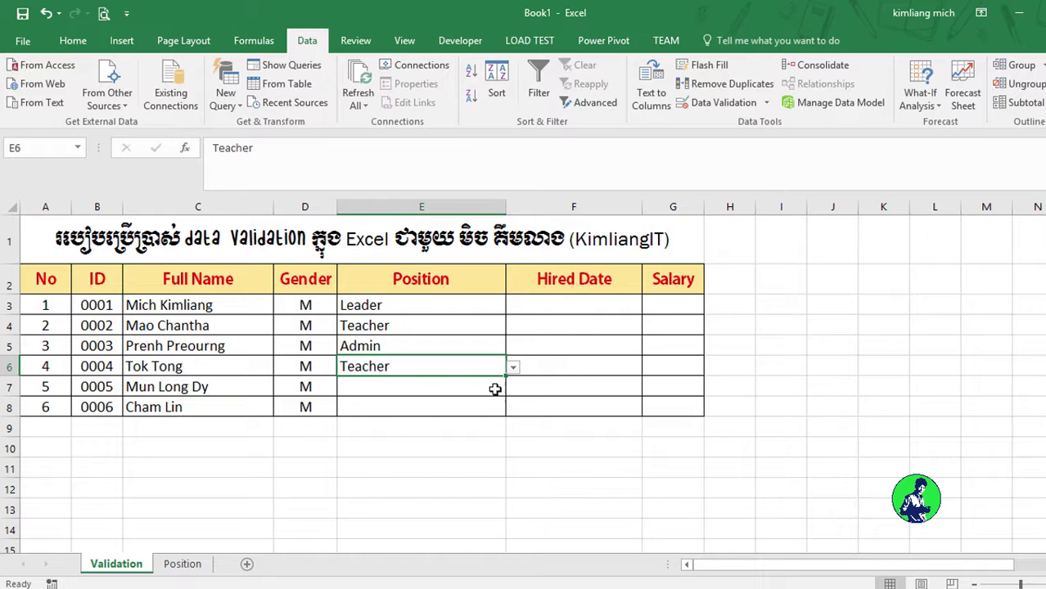
pyautogui.click(495, 390)
pyautogui.click(512, 387)
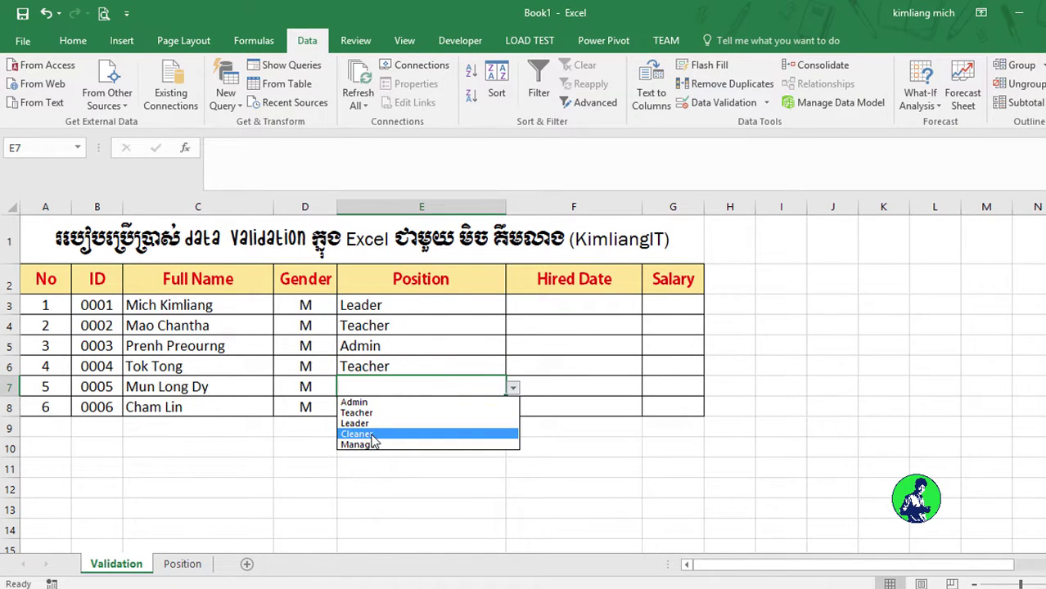
pyautogui.click(372, 436)
pyautogui.click(378, 407)
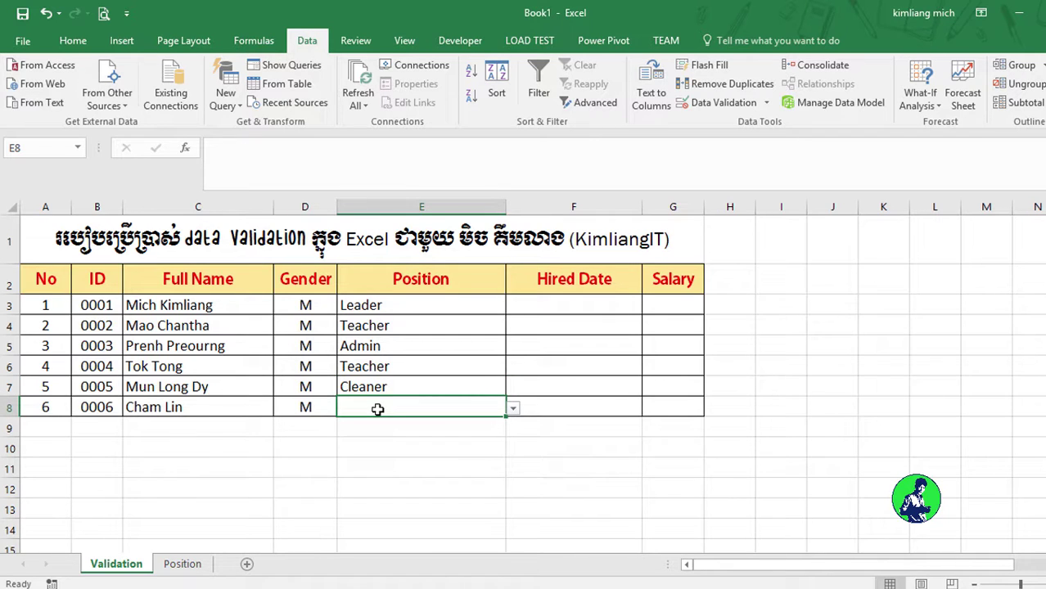
pyautogui.click(181, 564)
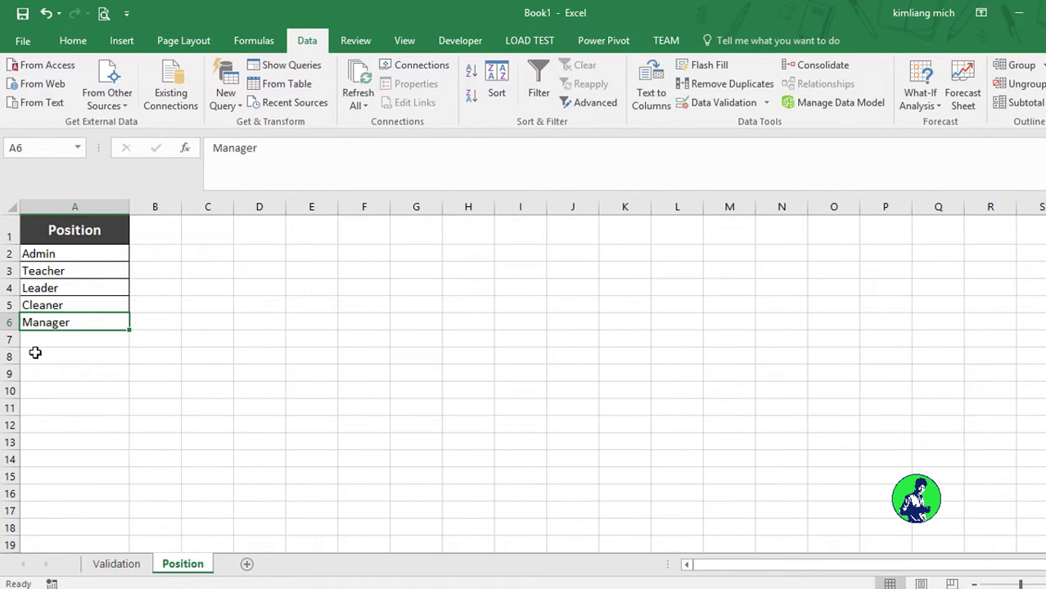
# Step: Insert two blank rows above Teacher in the Position list
pyautogui.click(6, 323)
pyautogui.moveTo(4, 322); pyautogui.dragTo(5, 271)
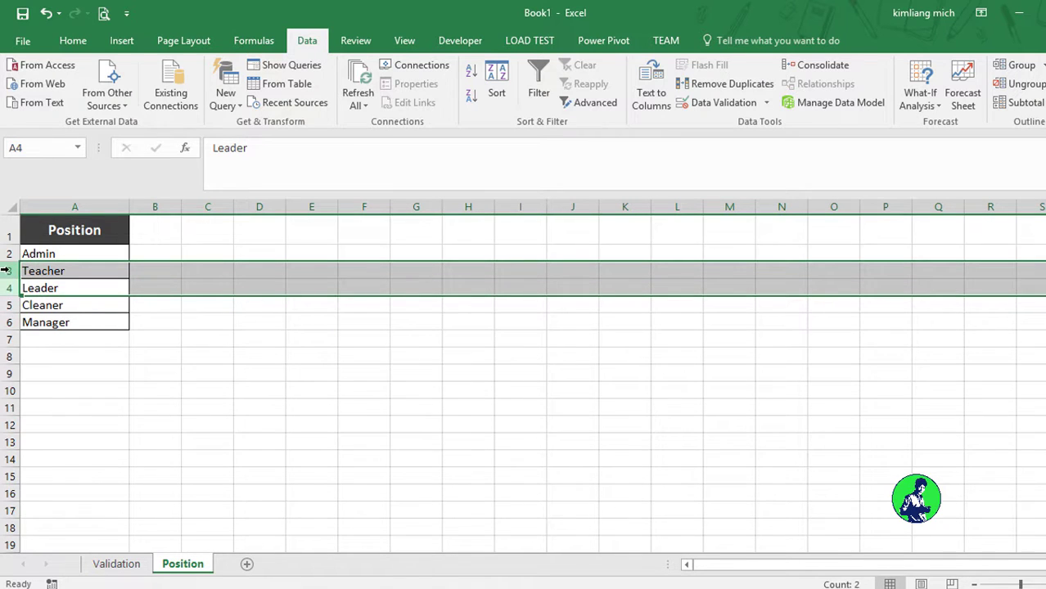
pyautogui.rightClick(5, 271)
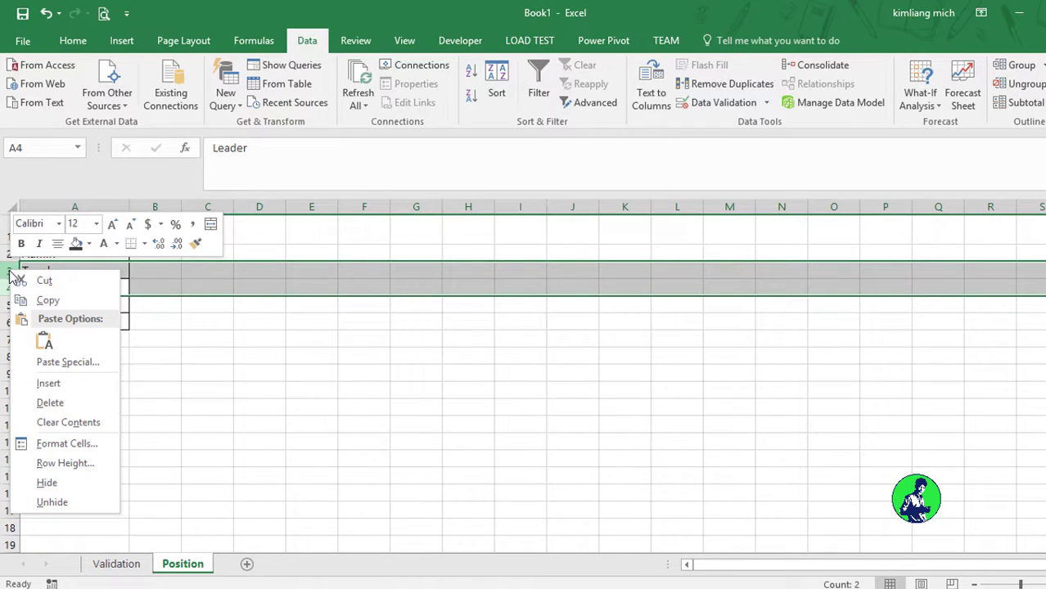
pyautogui.click(41, 385)
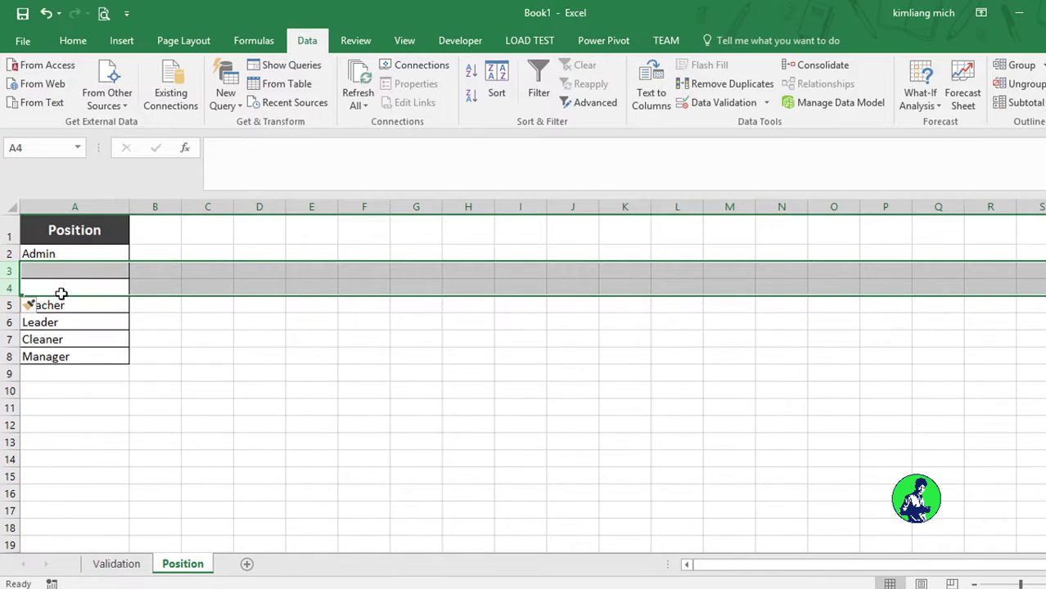
# Step: Enter Supervisor in A3 and Driver in A4
pyautogui.click(62, 272)
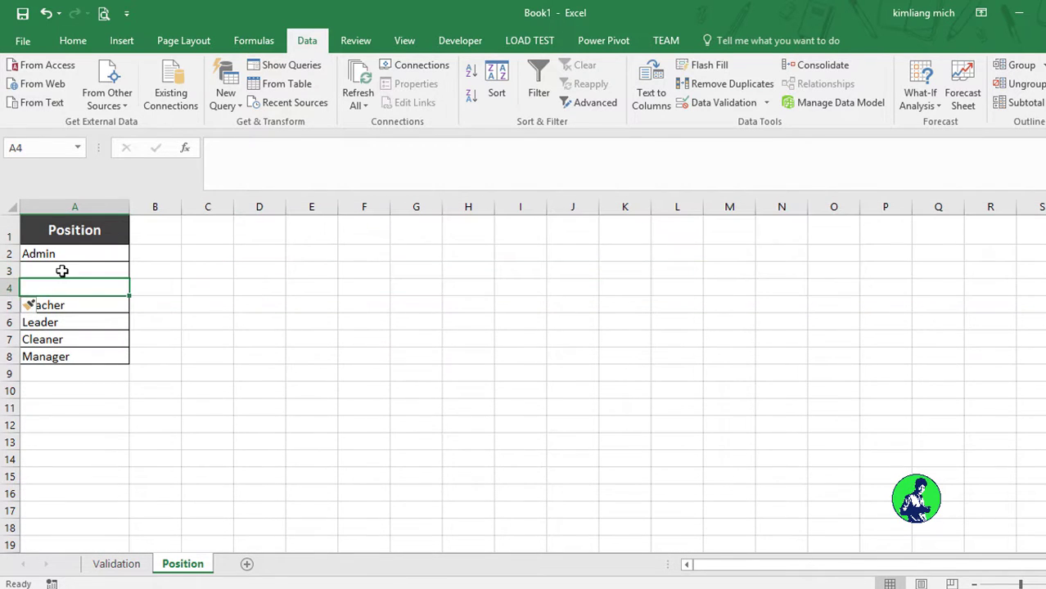
pyautogui.click(9, 289)
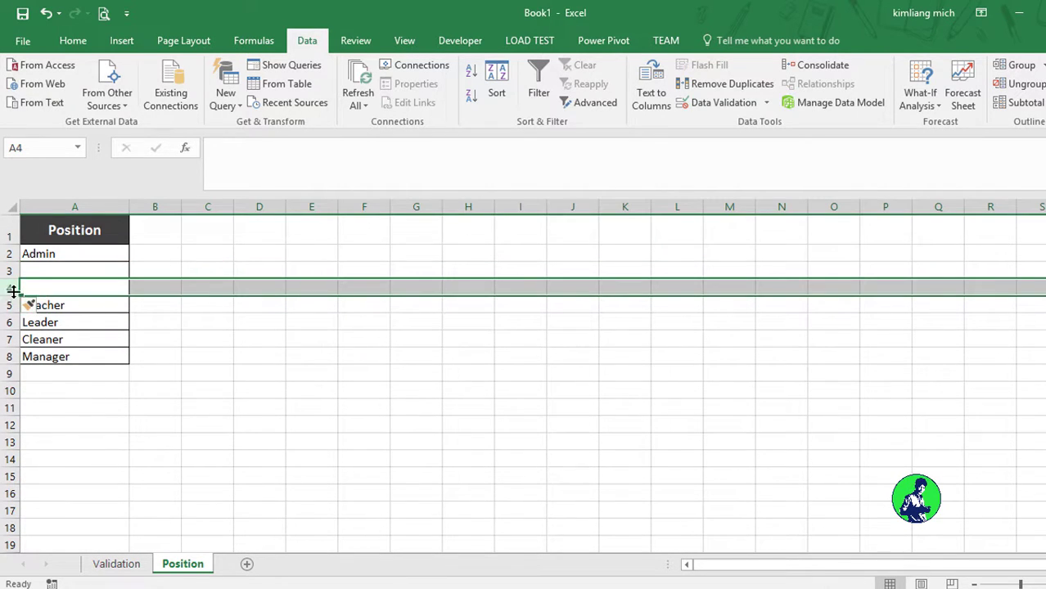
pyautogui.click(35, 270)
pyautogui.click(49, 289)
pyautogui.click(53, 271)
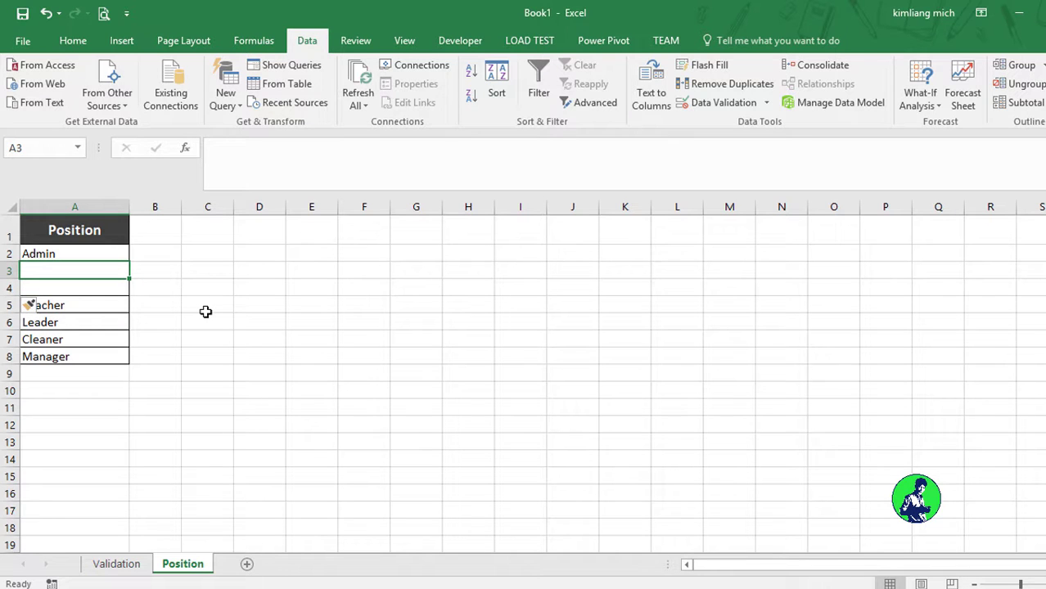
pyautogui.write('Supe')
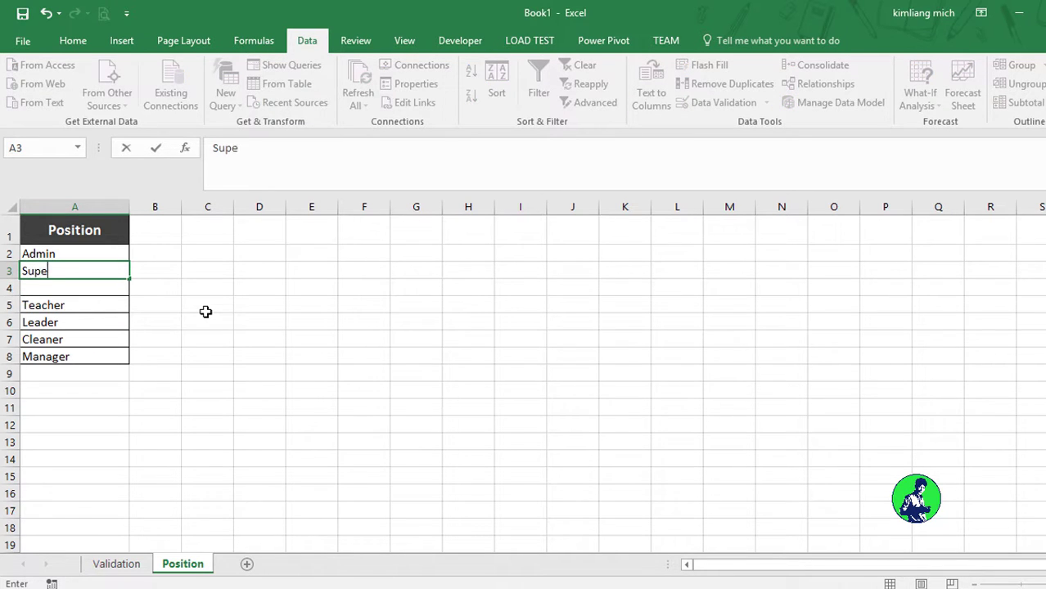
pyautogui.write('rvisor')
pyautogui.press('Return')
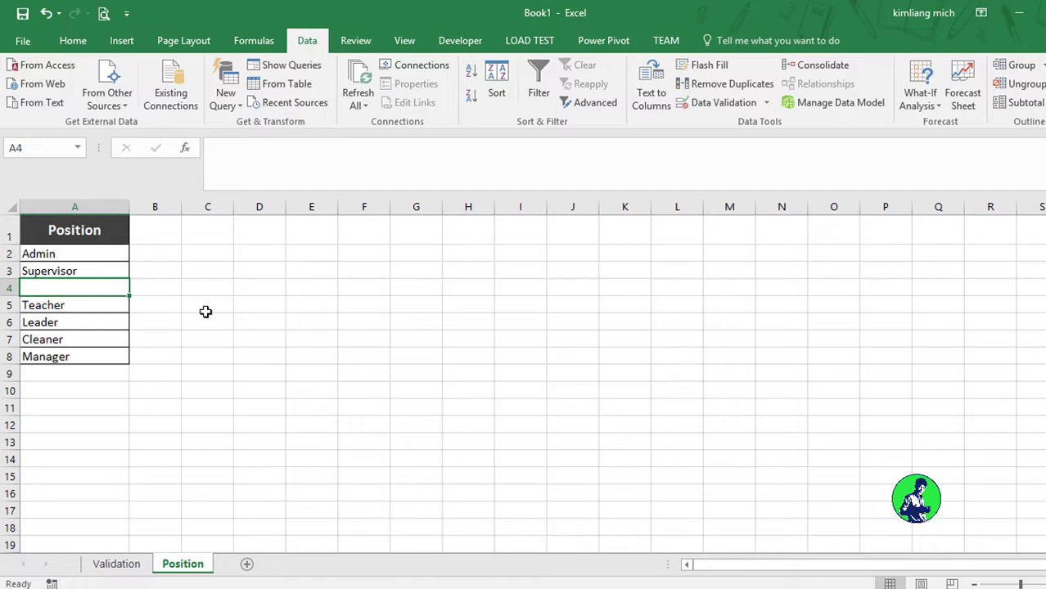
pyautogui.write('Driver')
pyautogui.press('Return')
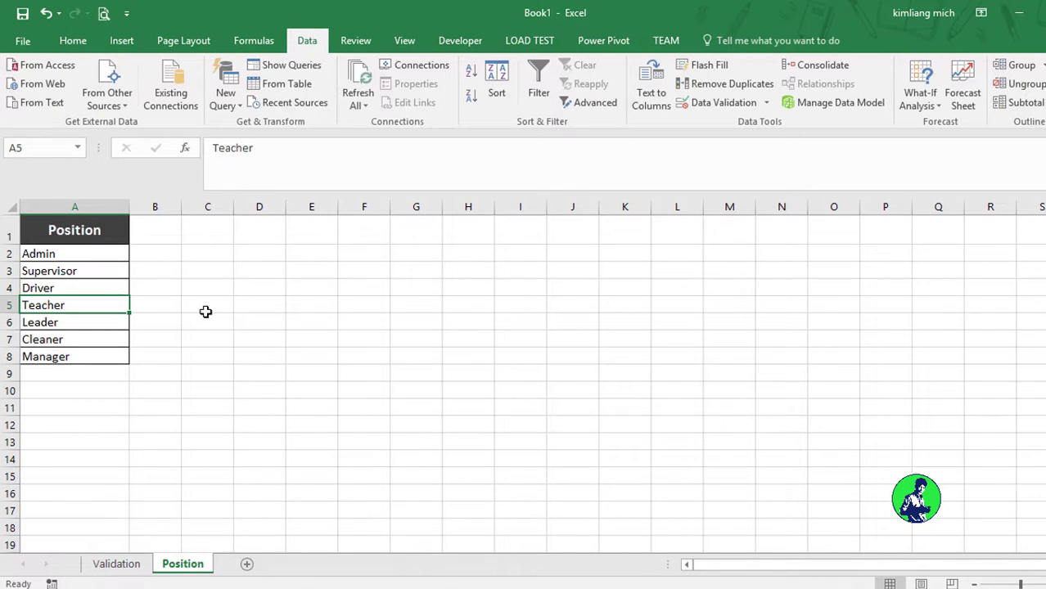
# Step: On the Validation sheet, choose Driver from E8's position dropdown
pyautogui.click(124, 570)
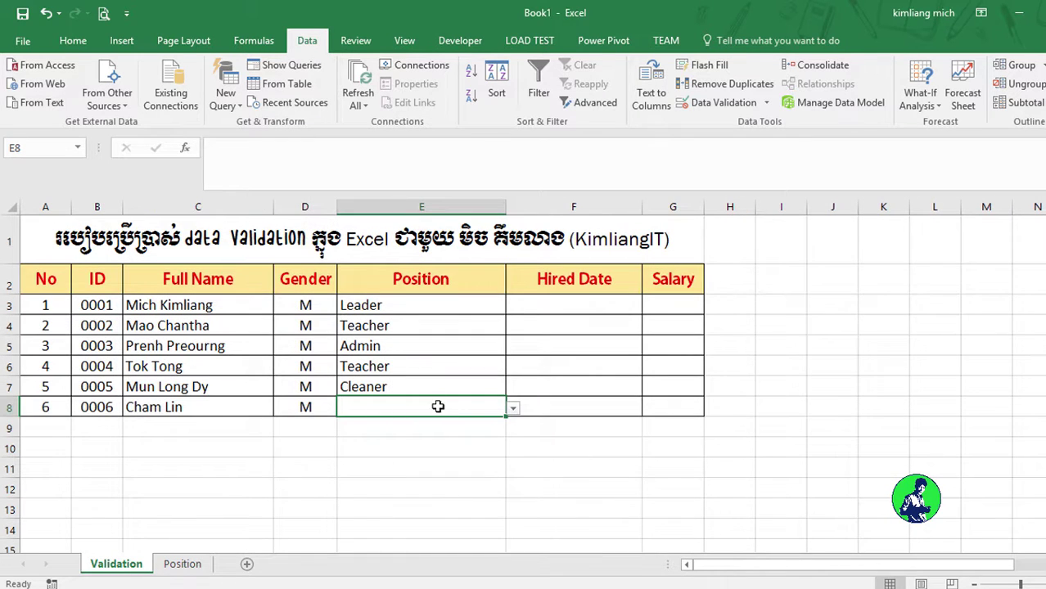
pyautogui.click(513, 408)
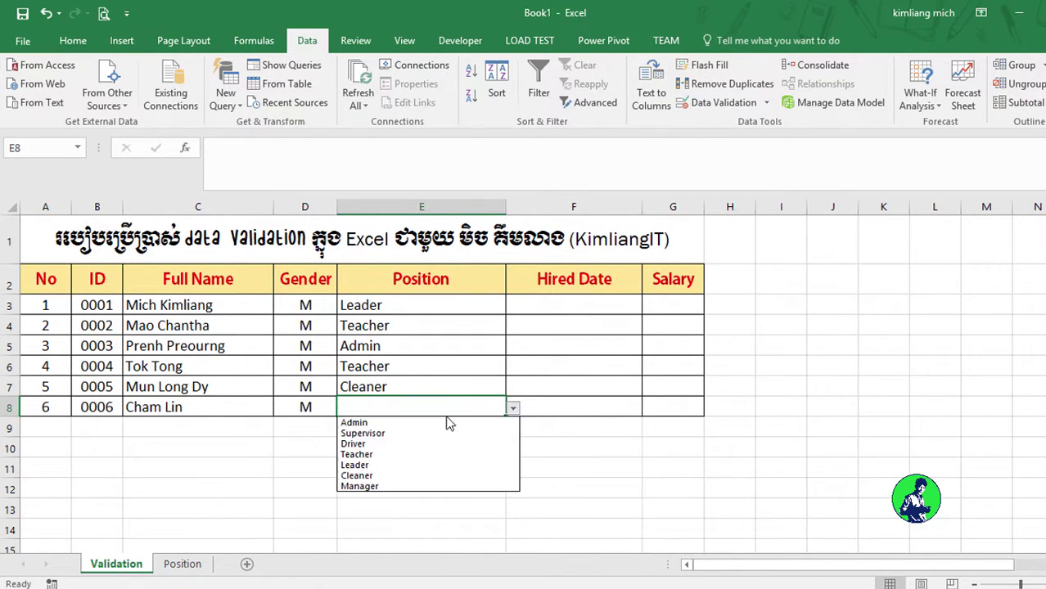
pyautogui.click(385, 443)
pyautogui.click(410, 385)
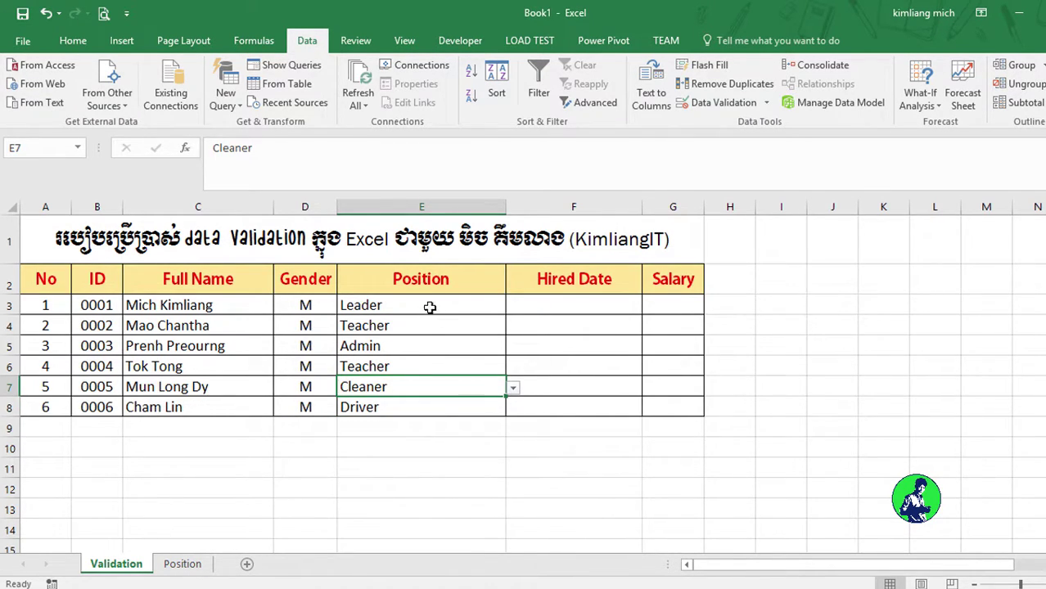
pyautogui.moveTo(428, 305); pyautogui.dragTo(458, 403)
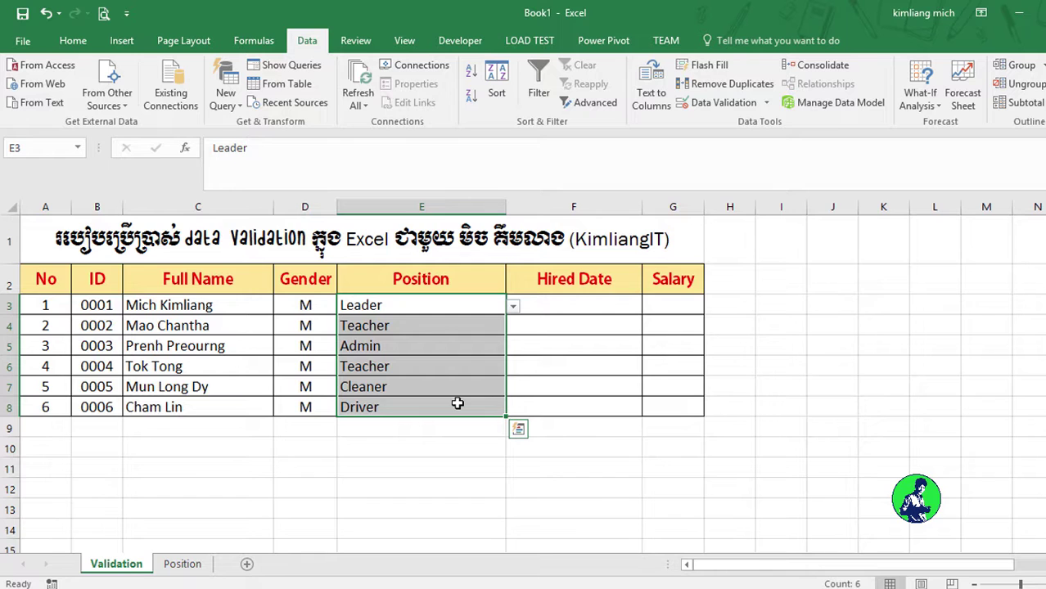
# Step: Test the rejection by typing 'sd' in E6, cancel the error, then select E3:E8
pyautogui.click(443, 368)
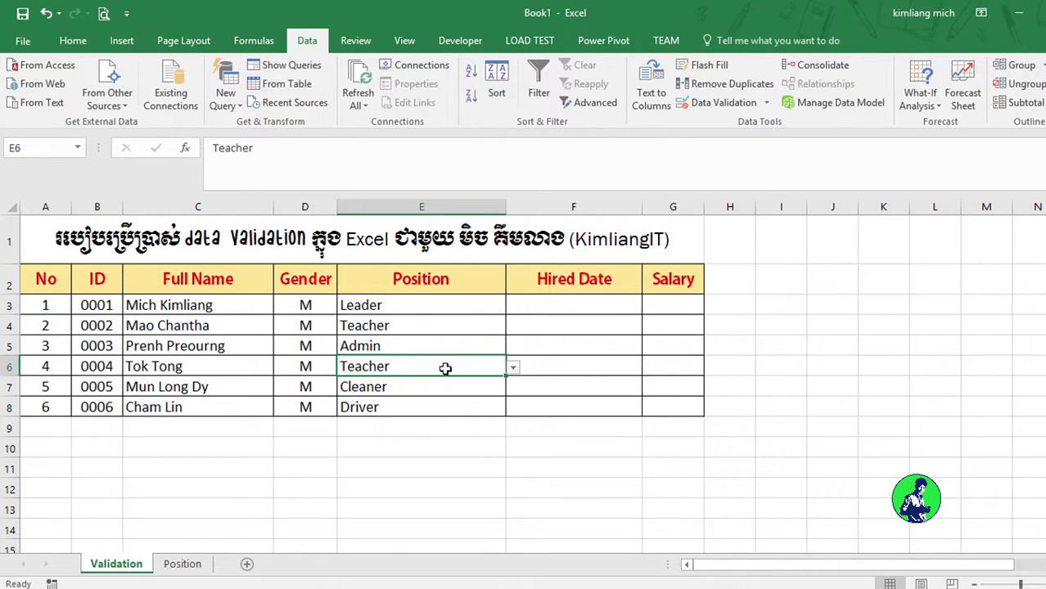
pyautogui.write('sd')
pyautogui.press('Return')
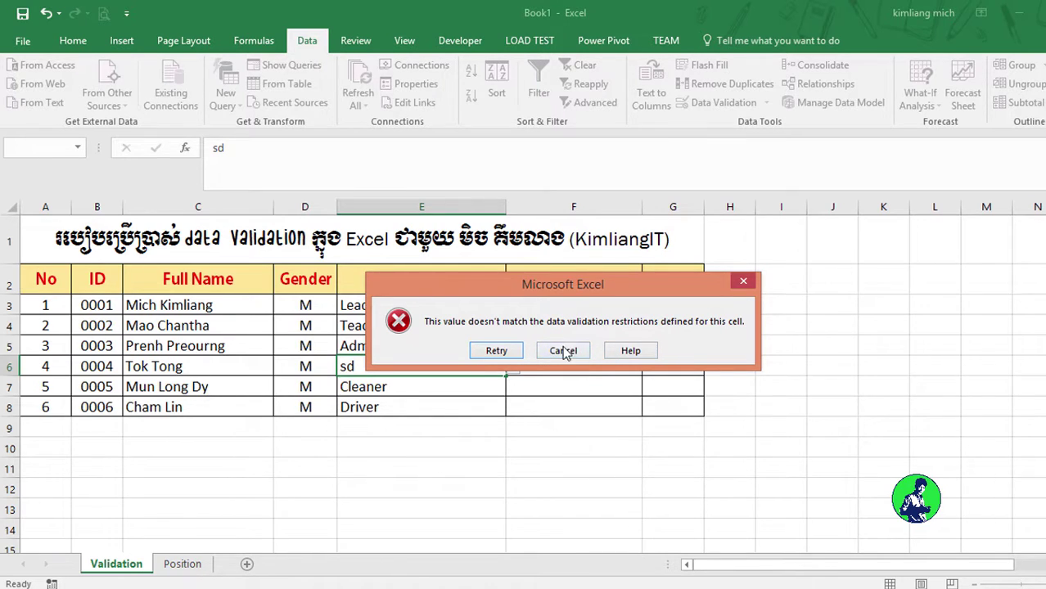
pyautogui.click(564, 350)
pyautogui.moveTo(428, 304); pyautogui.dragTo(446, 405)
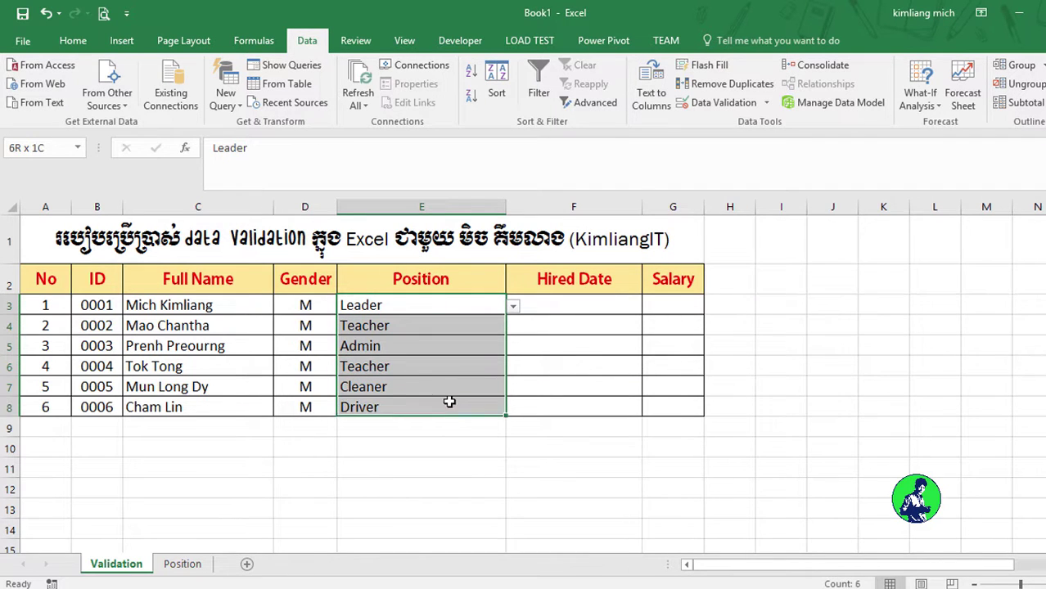
# Step: Add a Stop error alert titled 'Error' saying wrong data was entered; choose from the list only
pyautogui.click(704, 109)
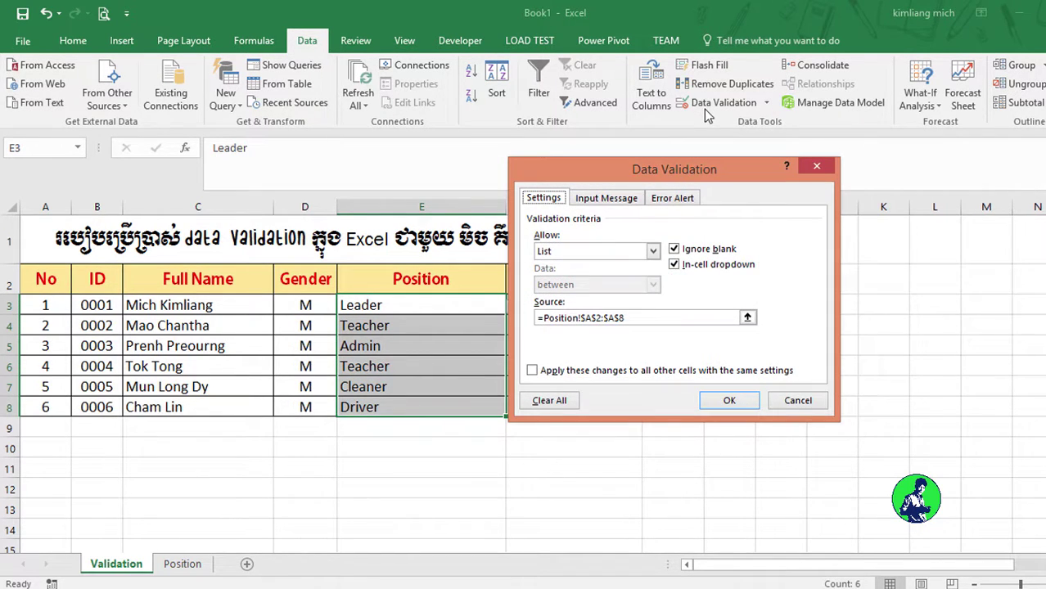
pyautogui.click(673, 204)
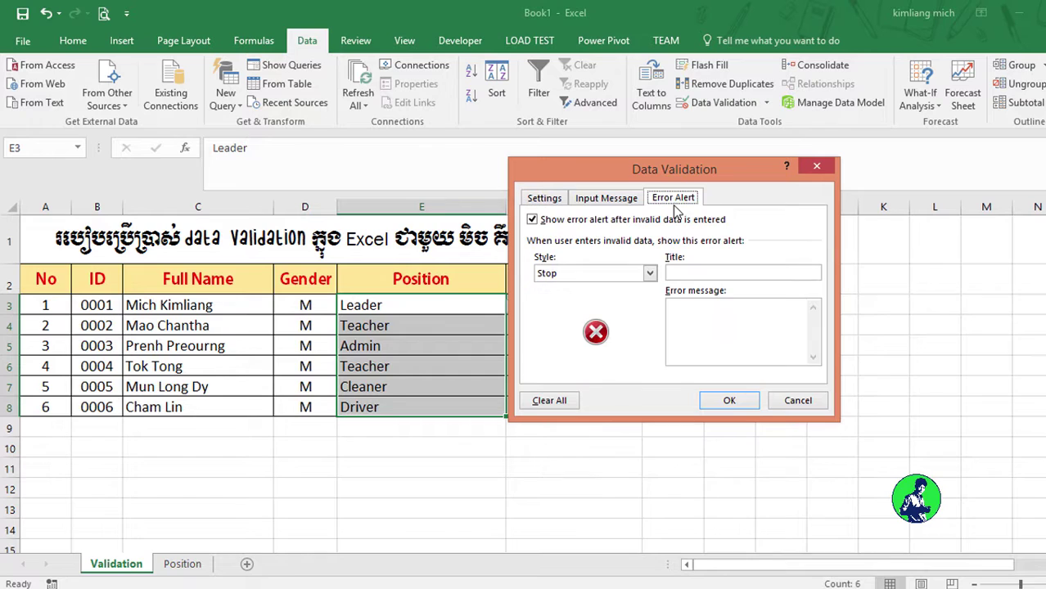
pyautogui.click(712, 274)
pyautogui.click(690, 276)
pyautogui.click(693, 312)
pyautogui.write('P')
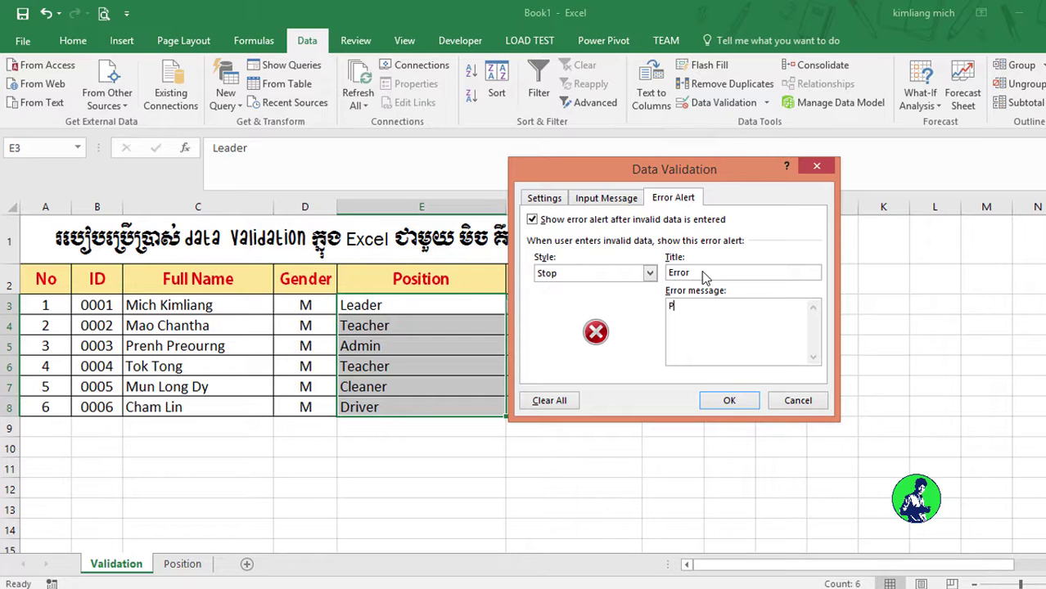
pyautogui.write('lease')
pyautogui.press('BackSpace')
pyautogui.press('BackSpace')
pyautogui.press('BackSpace')
pyautogui.write('Entne')
pyautogui.press('BackSpace')
pyautogui.press('BackSpace')
pyautogui.press('BackSpace')
pyautogui.write('er wrong da')
pyautogui.write('ta from')
pyautogui.write(' the list')
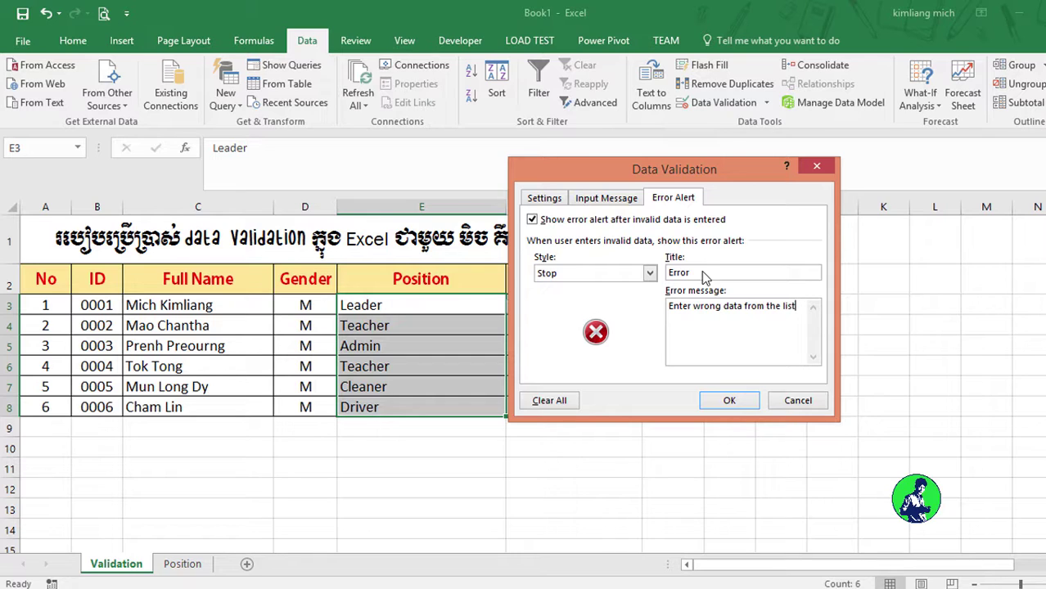
pyautogui.write('. Please ch')
pyautogui.write('oose d')
pyautogui.write('data from the ')
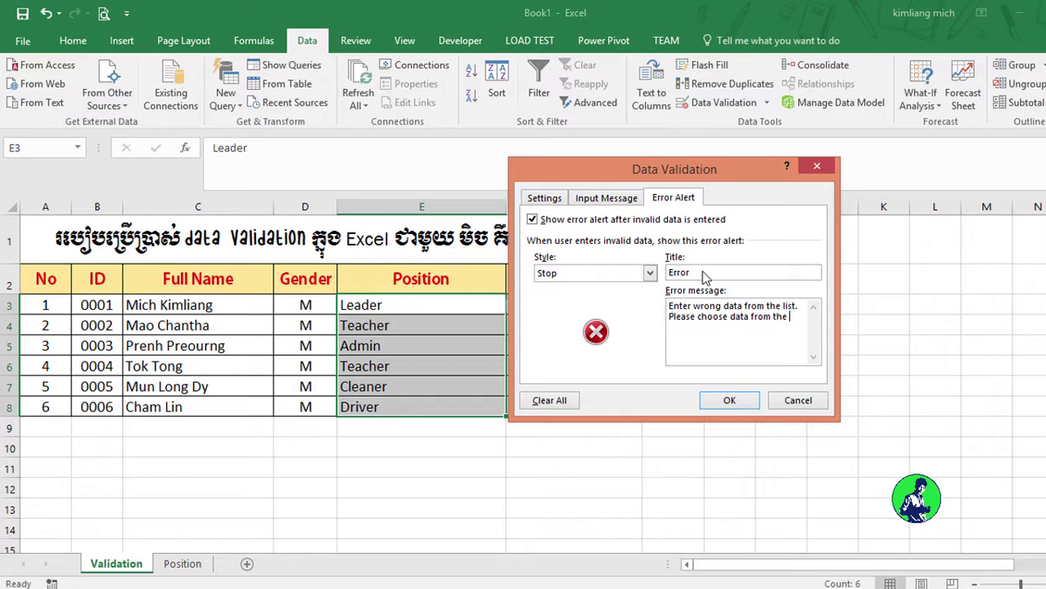
pyautogui.write('list only.')
pyautogui.click(735, 403)
pyautogui.click(432, 407)
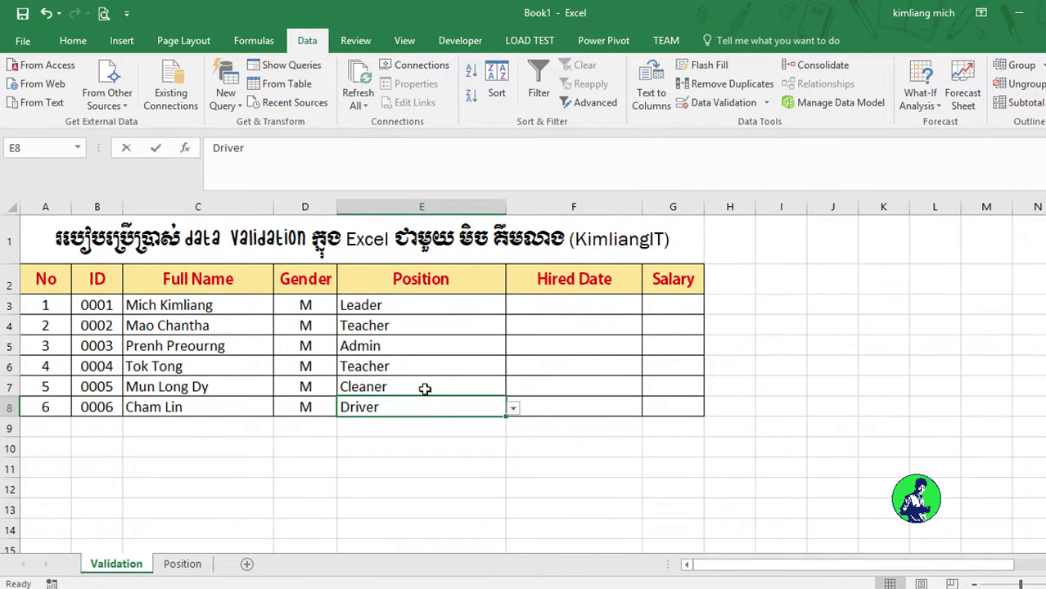
pyautogui.write('d')
pyautogui.press('Return')
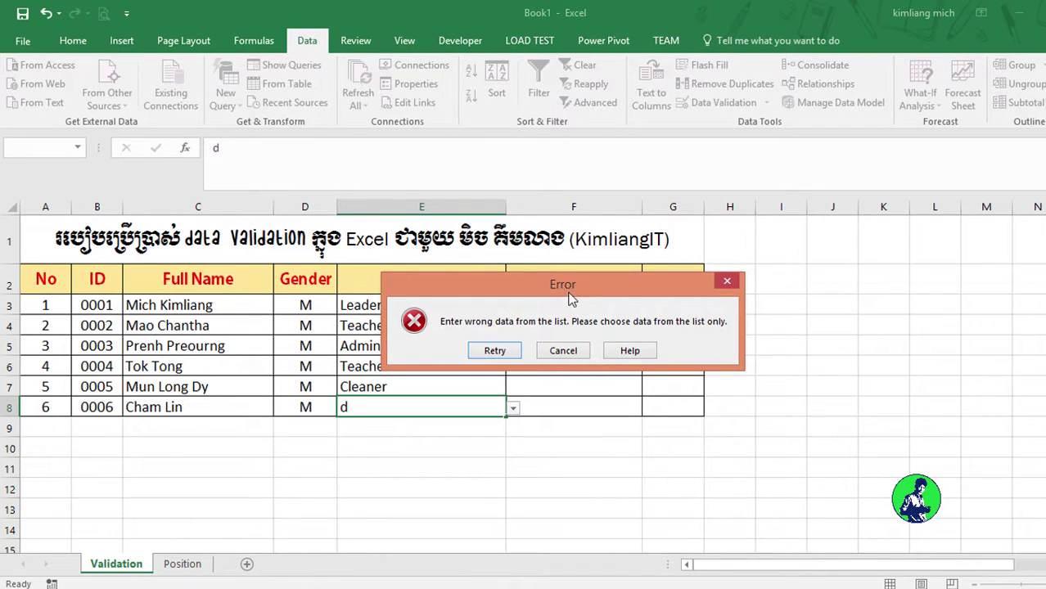
pyautogui.click(563, 350)
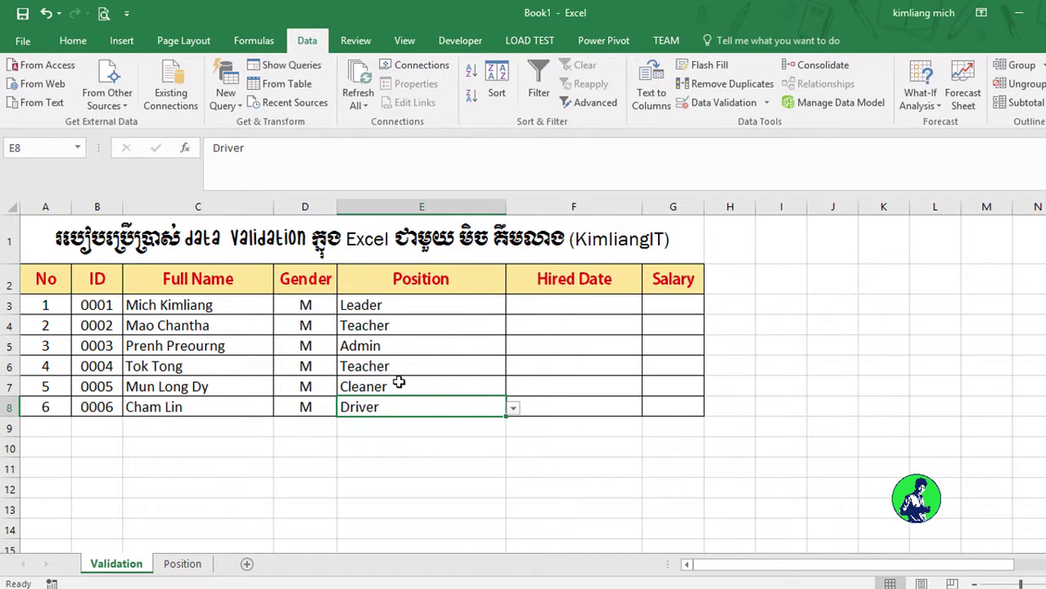
pyautogui.click(380, 390)
pyautogui.click(405, 360)
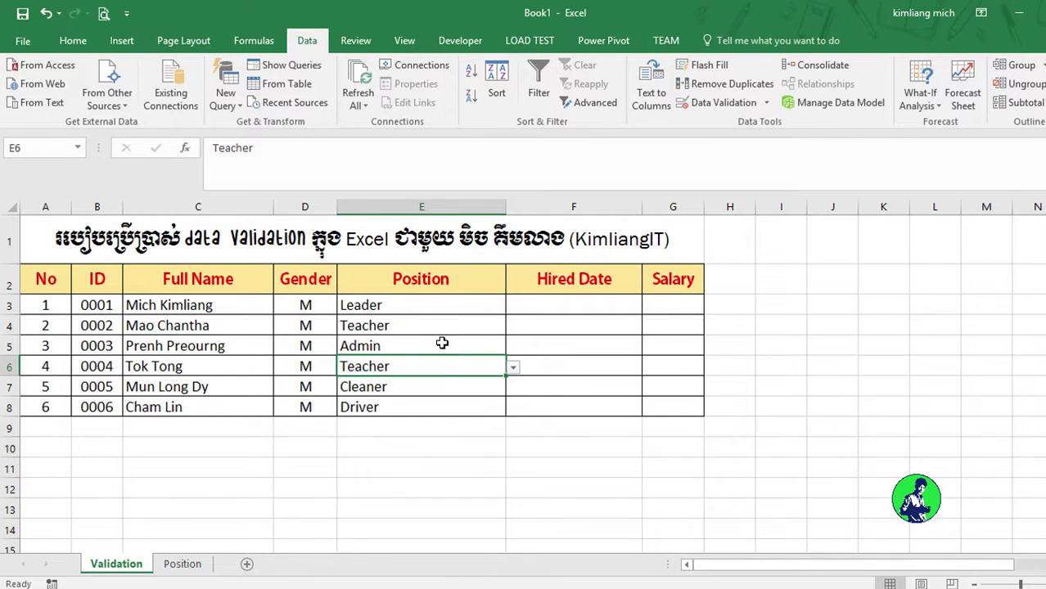
pyautogui.moveTo(439, 308); pyautogui.dragTo(451, 392)
pyautogui.click(405, 369)
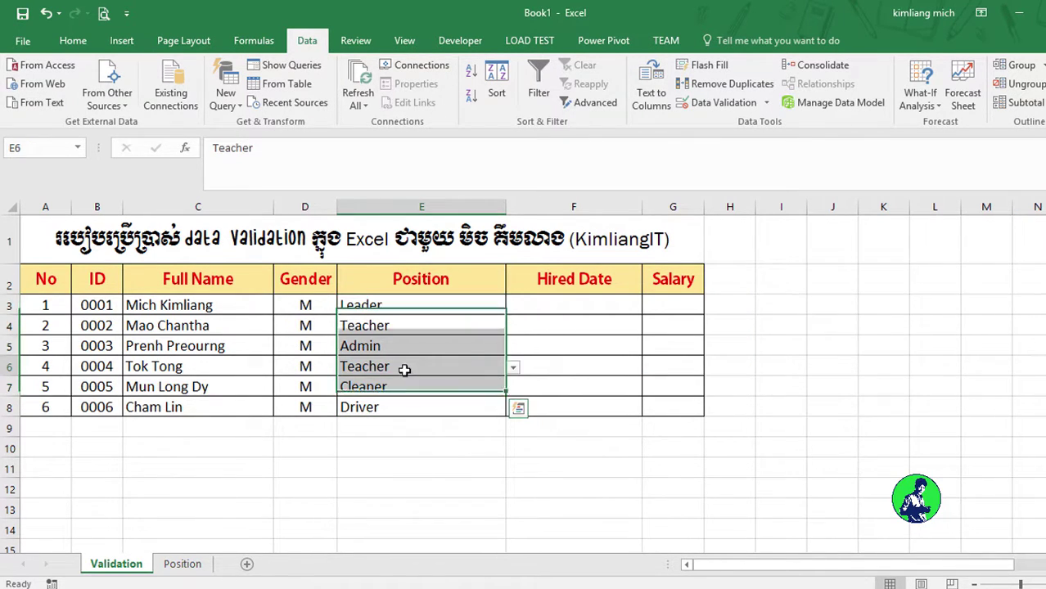
pyautogui.moveTo(409, 310)
pyautogui.mouseDown()
pyautogui.moveTo(427, 408)
pyautogui.moveTo(417, 315)
pyautogui.mouseUp()
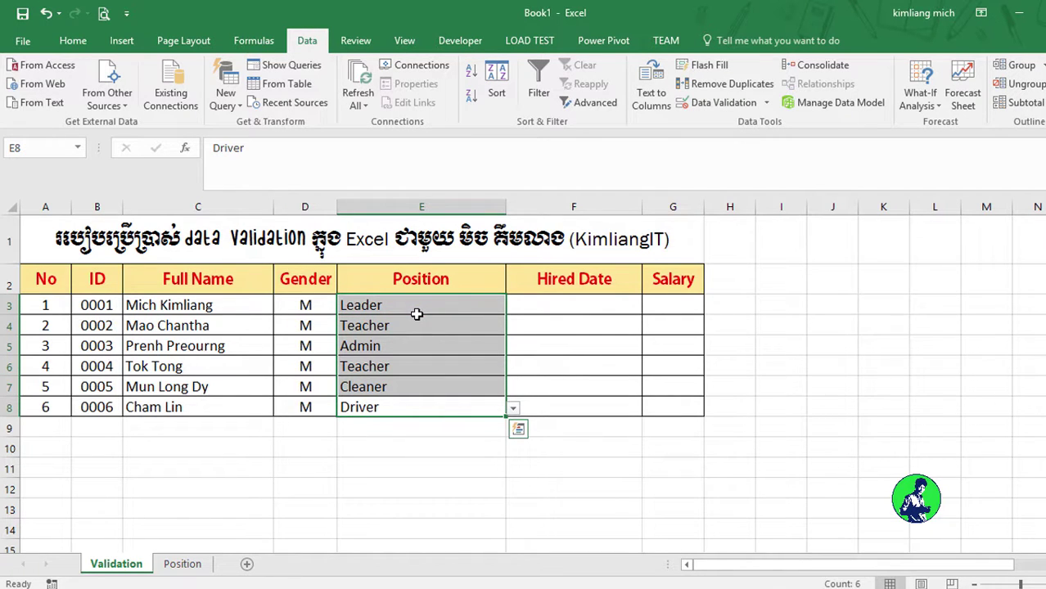
pyautogui.click(299, 324)
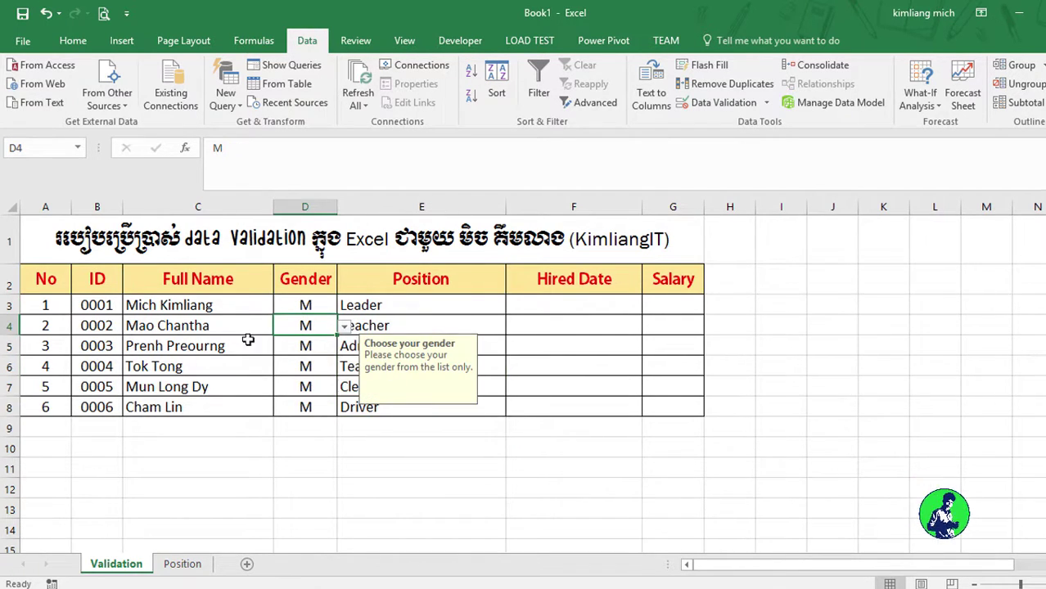
pyautogui.click(104, 342)
pyautogui.click(102, 321)
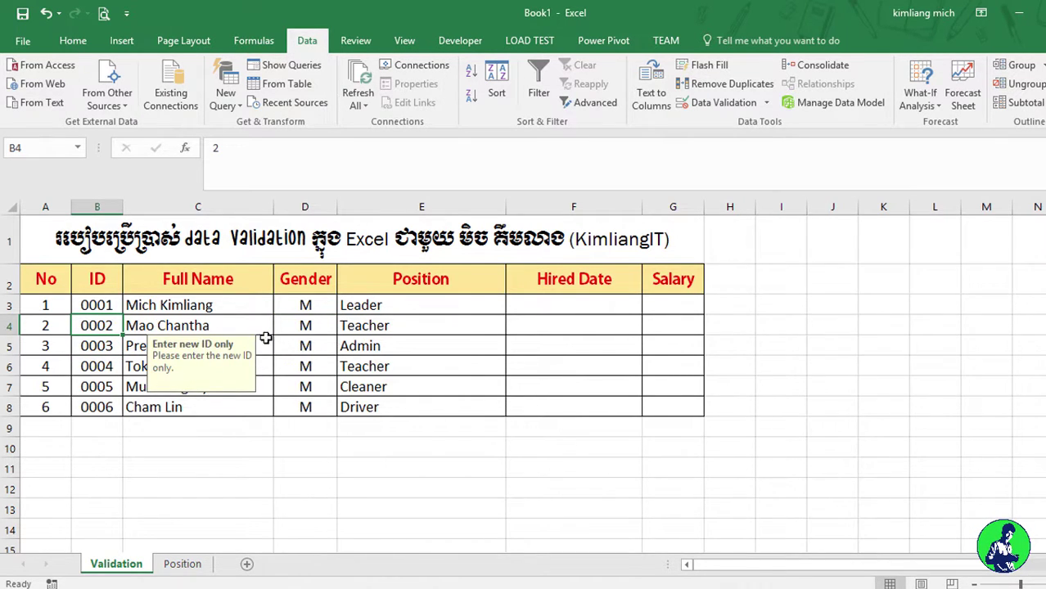
pyautogui.click(309, 348)
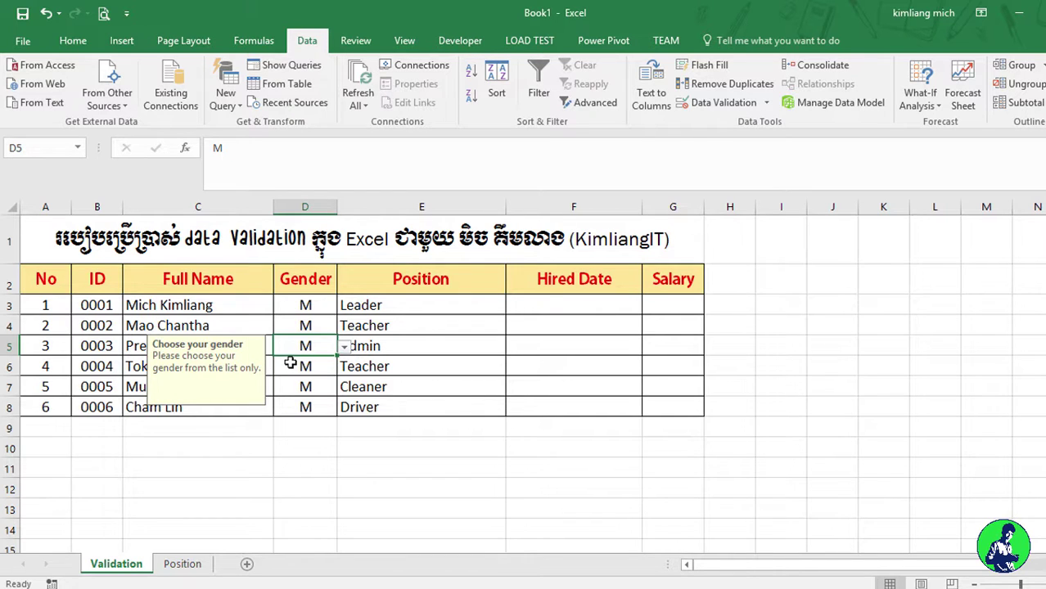
pyautogui.click(393, 300)
pyautogui.click(565, 322)
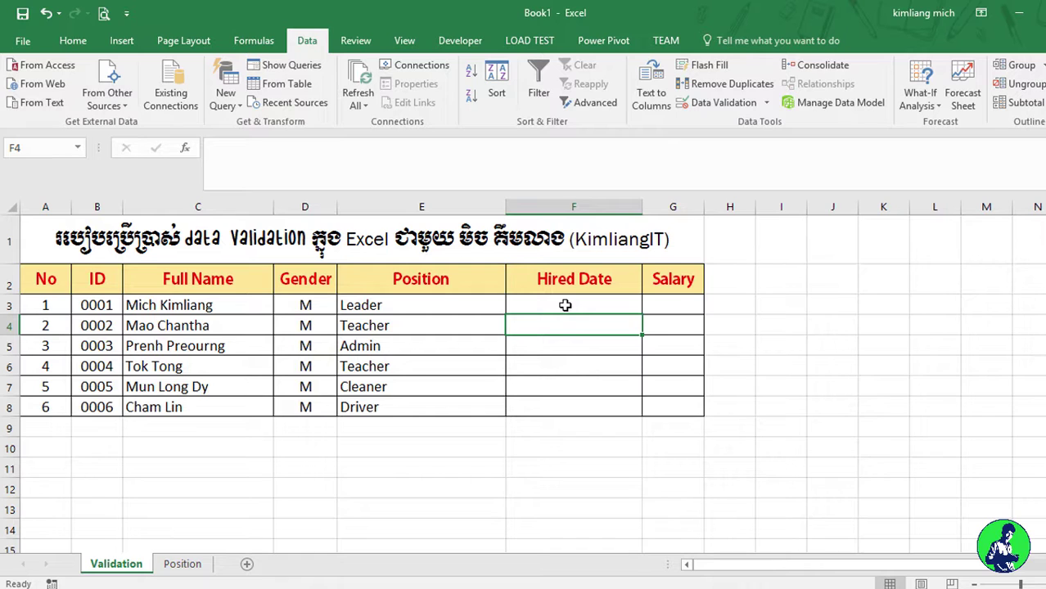
# Step: Select Hired Date cells F3:F8 and open Data Validation's Settings tab
pyautogui.moveTo(564, 305); pyautogui.dragTo(574, 405)
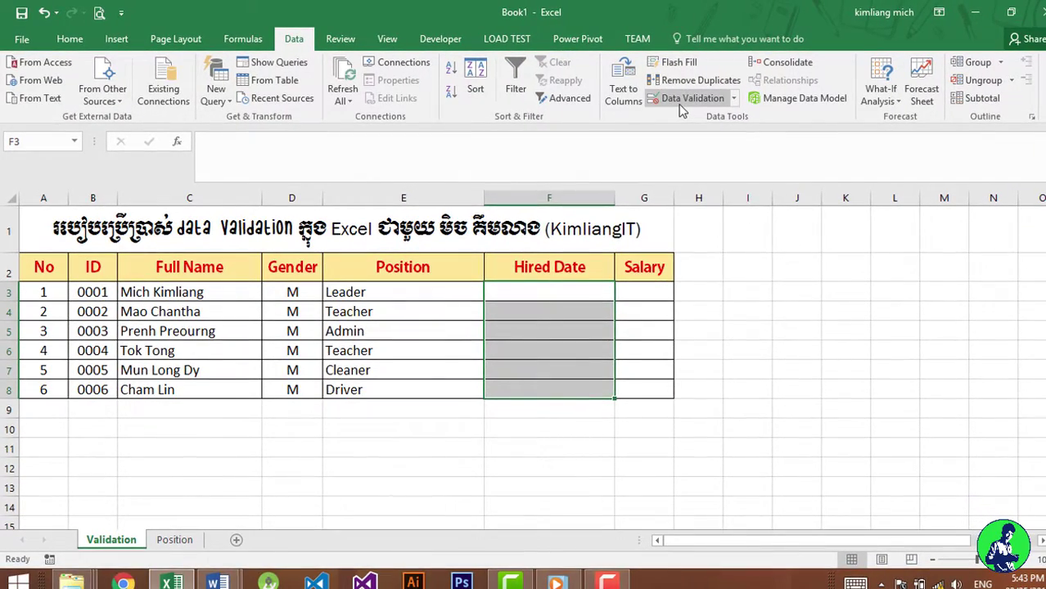
pyautogui.click(678, 103)
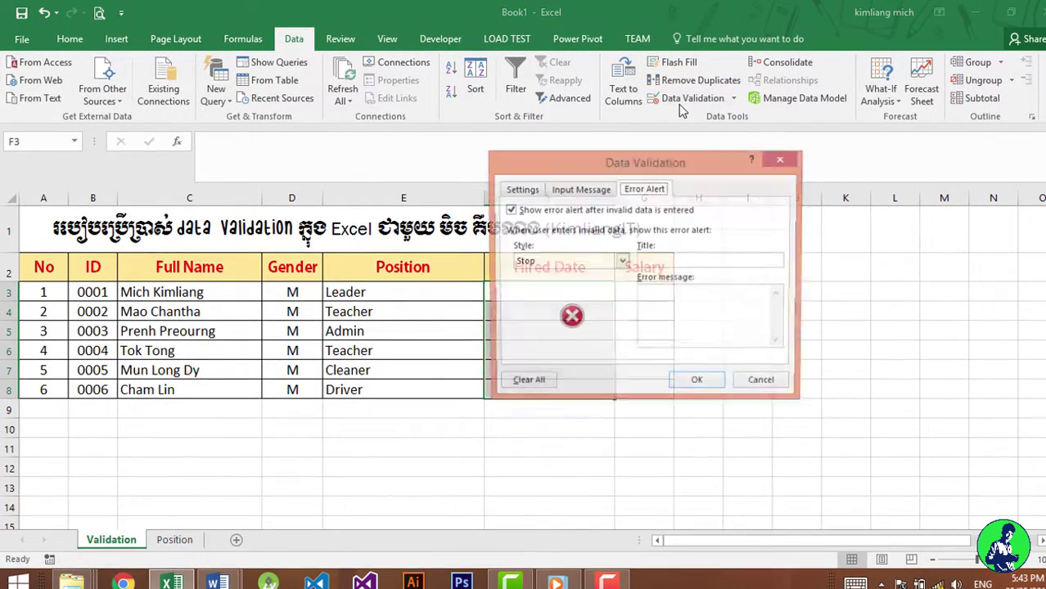
pyautogui.moveTo(641, 143); pyautogui.dragTo(706, 146)
pyautogui.click(561, 189)
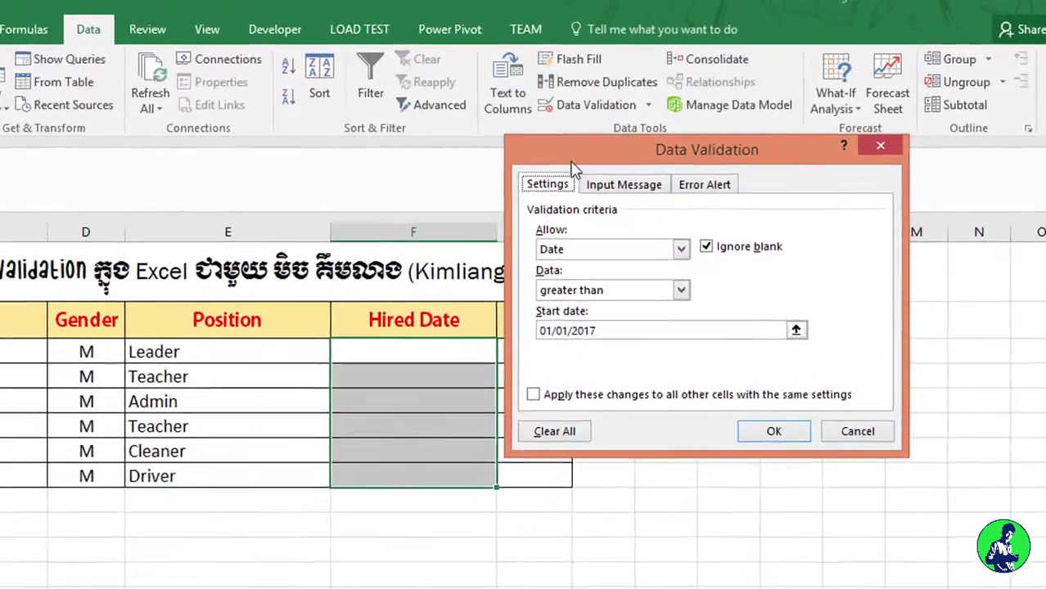
pyautogui.moveTo(630, 132); pyautogui.dragTo(645, 122)
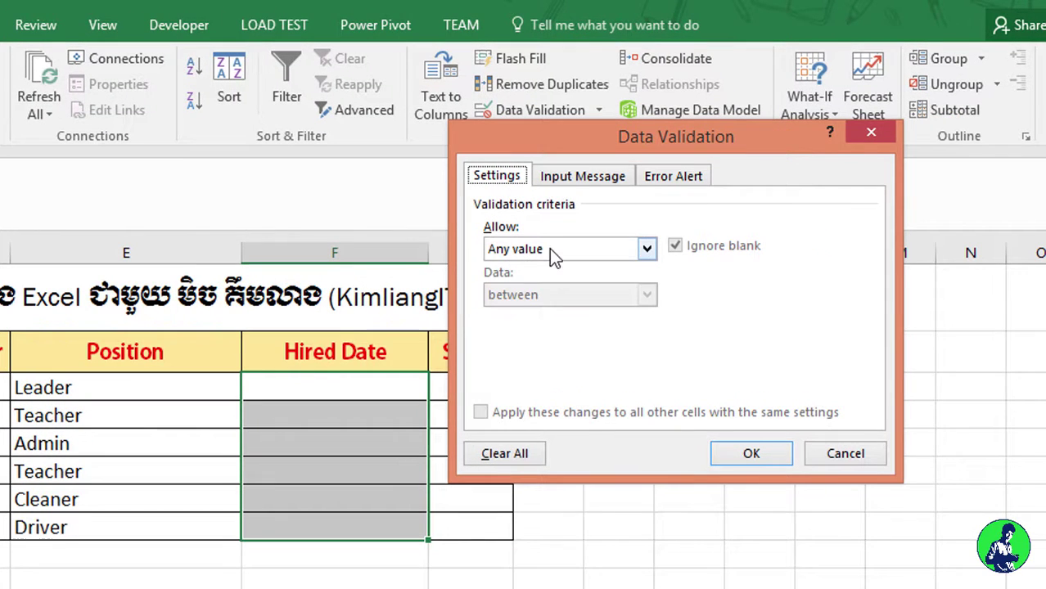
# Step: Set Allow to Date with the between comparison
pyautogui.click(549, 249)
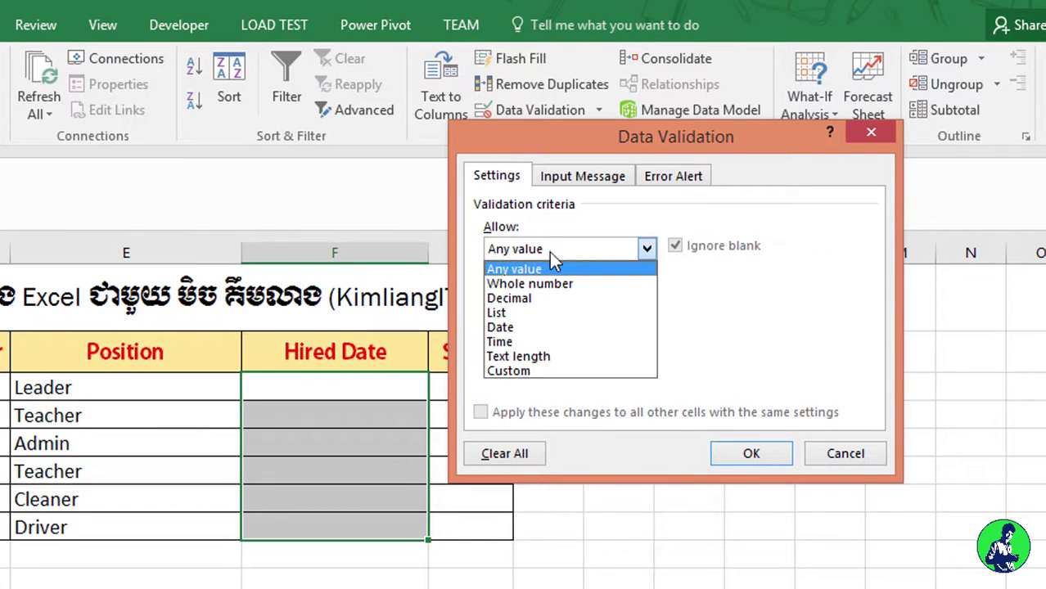
pyautogui.click(524, 329)
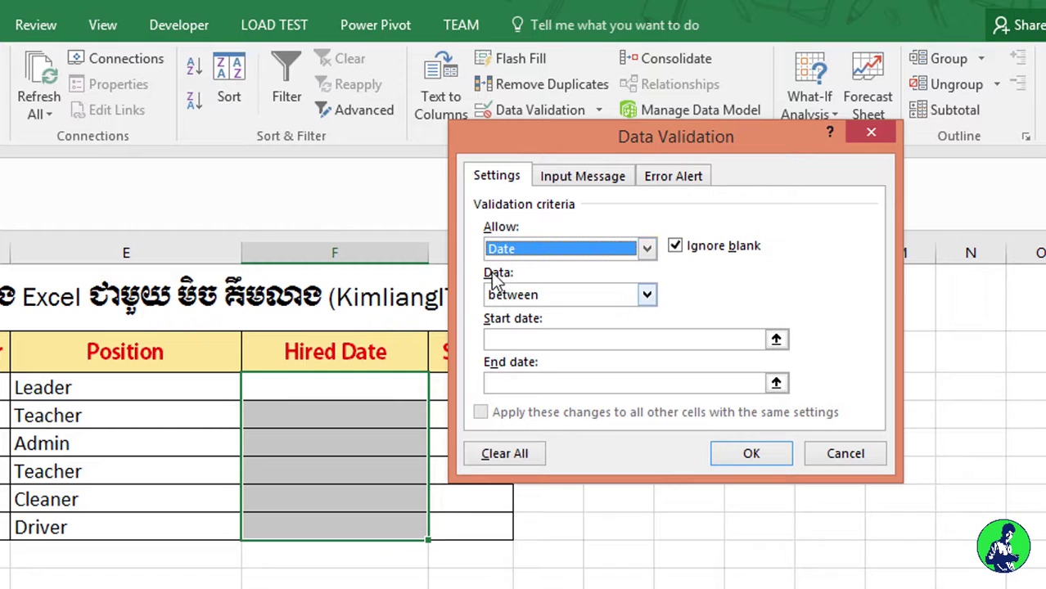
pyautogui.click(542, 294)
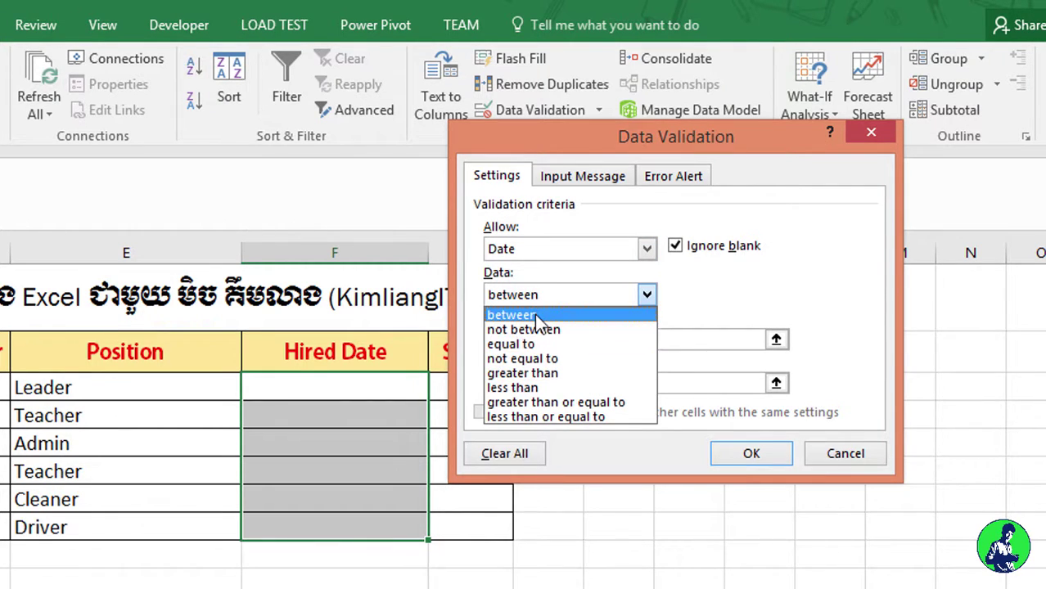
pyautogui.click(691, 338)
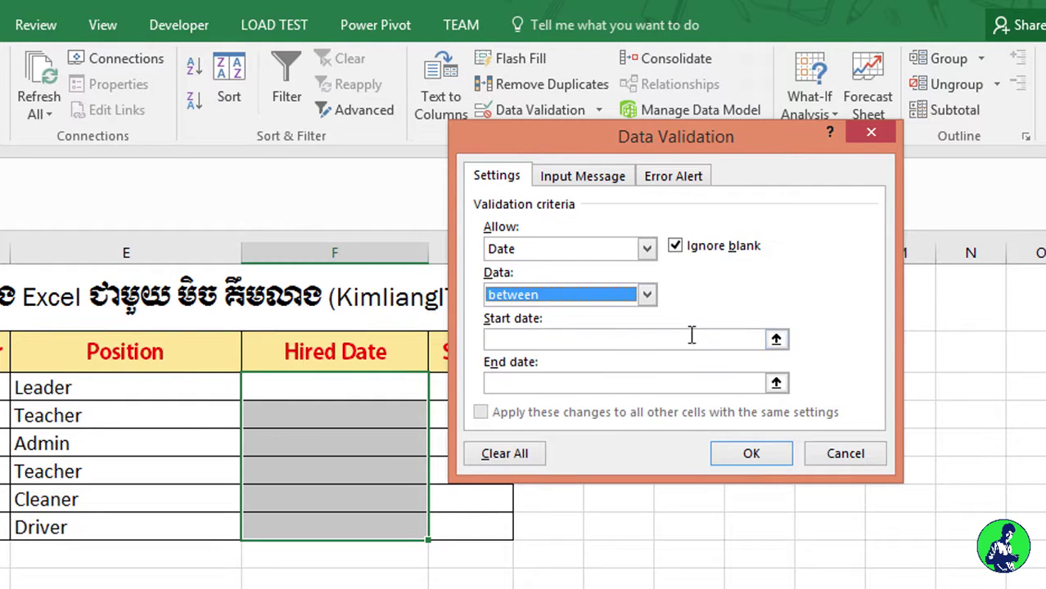
pyautogui.click(691, 338)
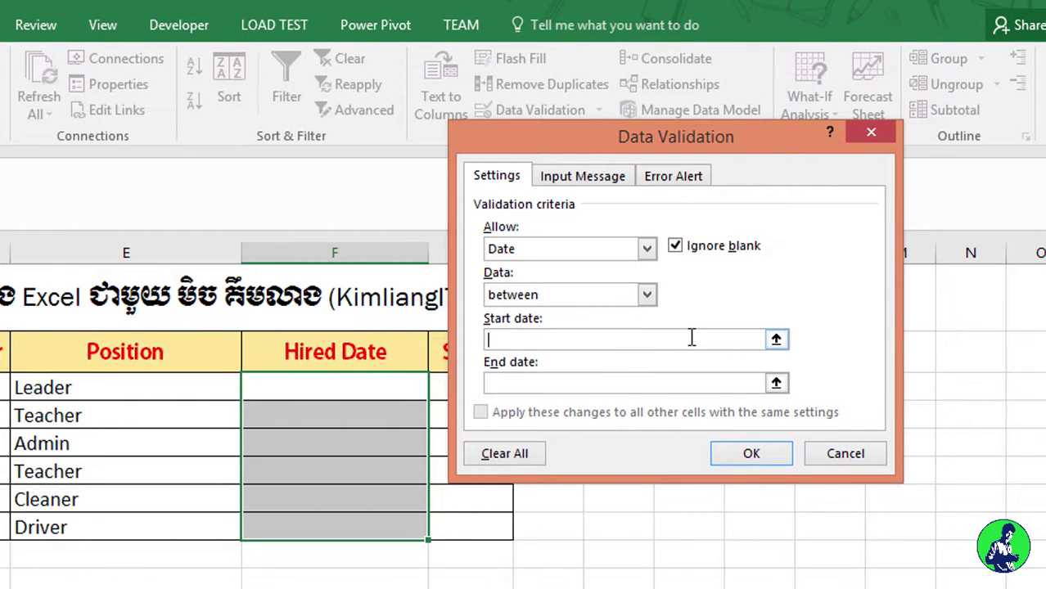
pyautogui.click(646, 296)
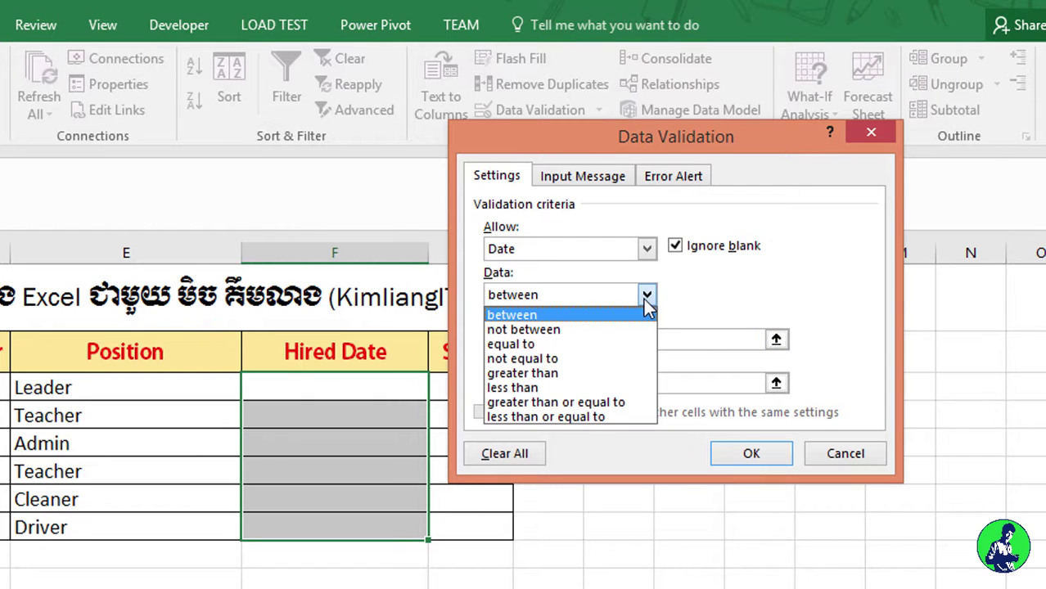
pyautogui.click(643, 298)
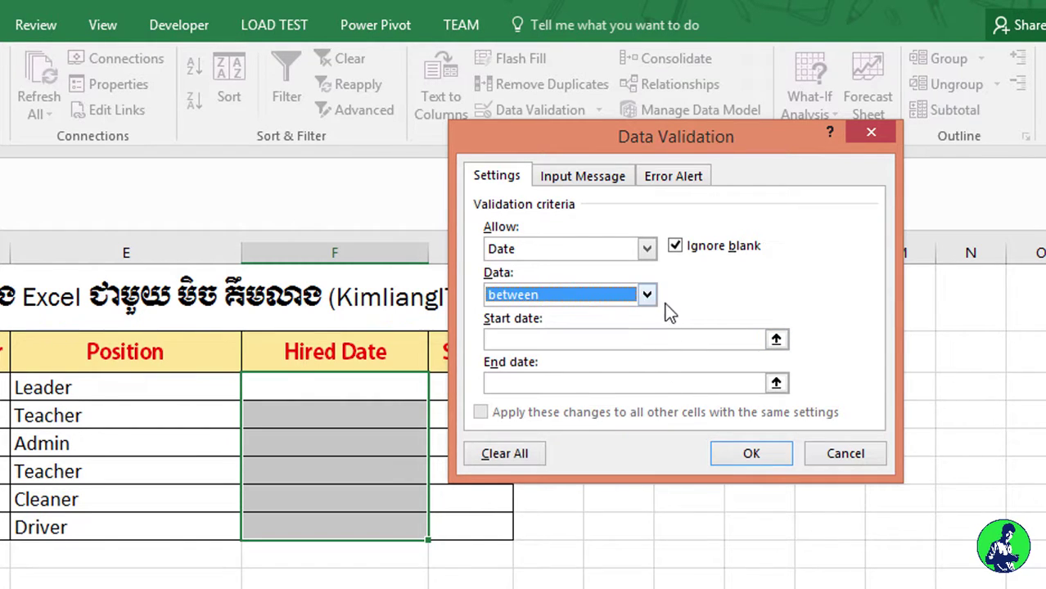
pyautogui.click(652, 342)
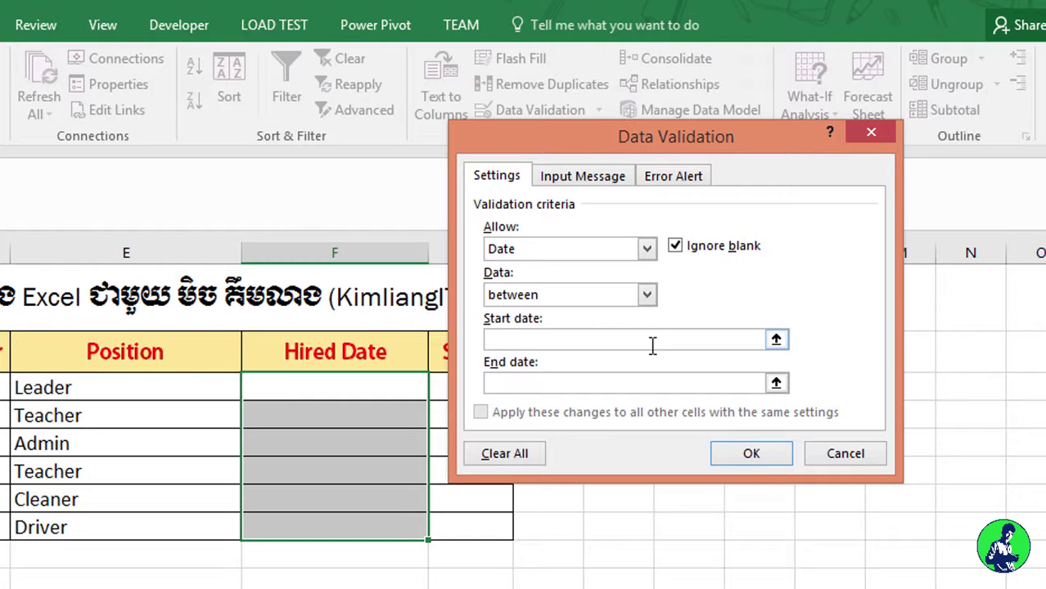
pyautogui.click(646, 294)
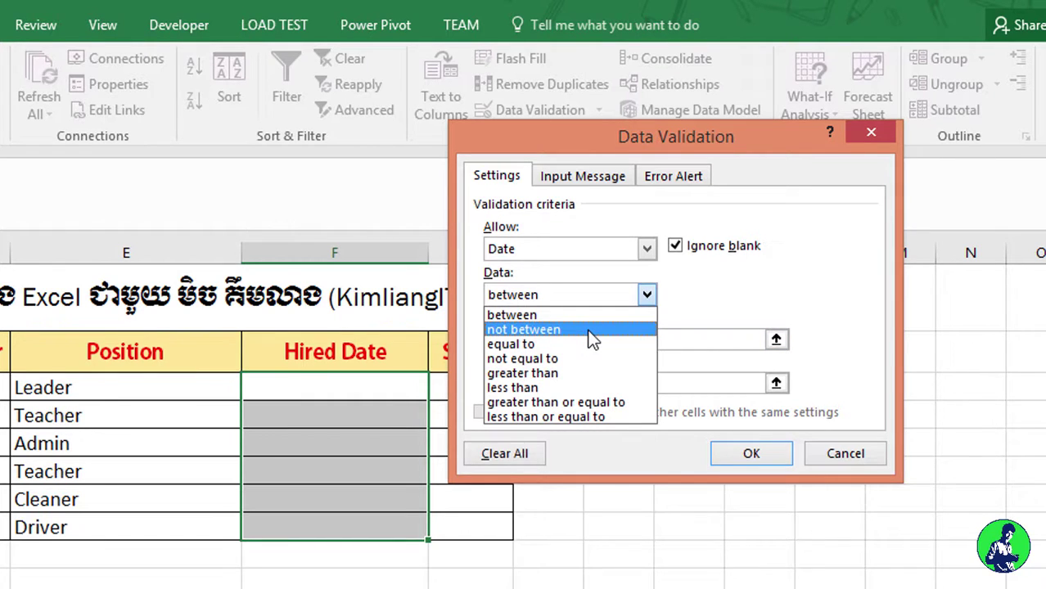
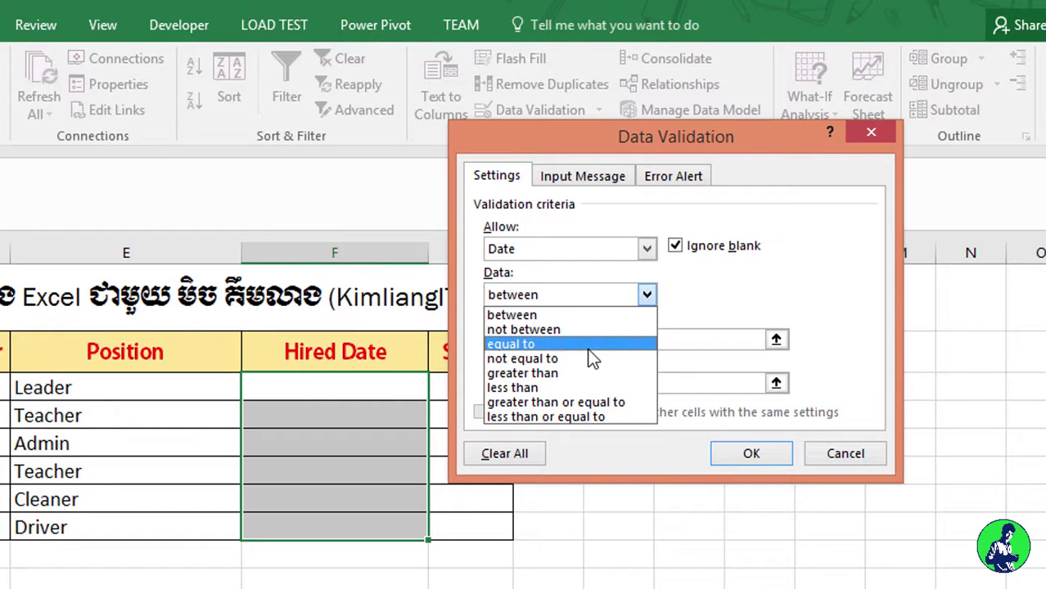
# Step: Choose 'greater than' as the Hired Date rule's date condition, then select the Start date field
pyautogui.click(572, 344)
pyautogui.click(544, 337)
pyautogui.click(544, 296)
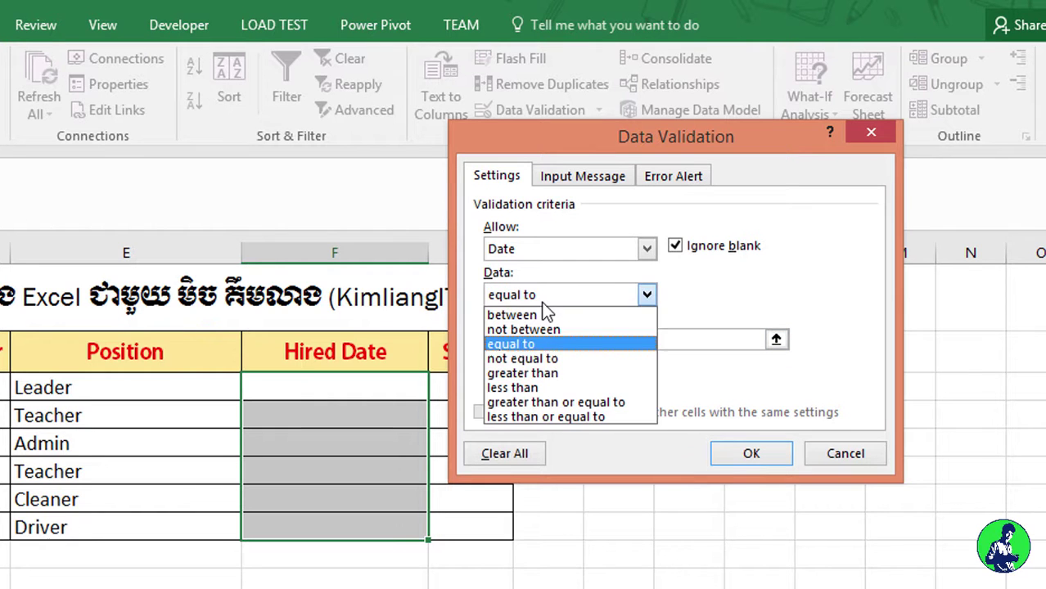
pyautogui.click(566, 358)
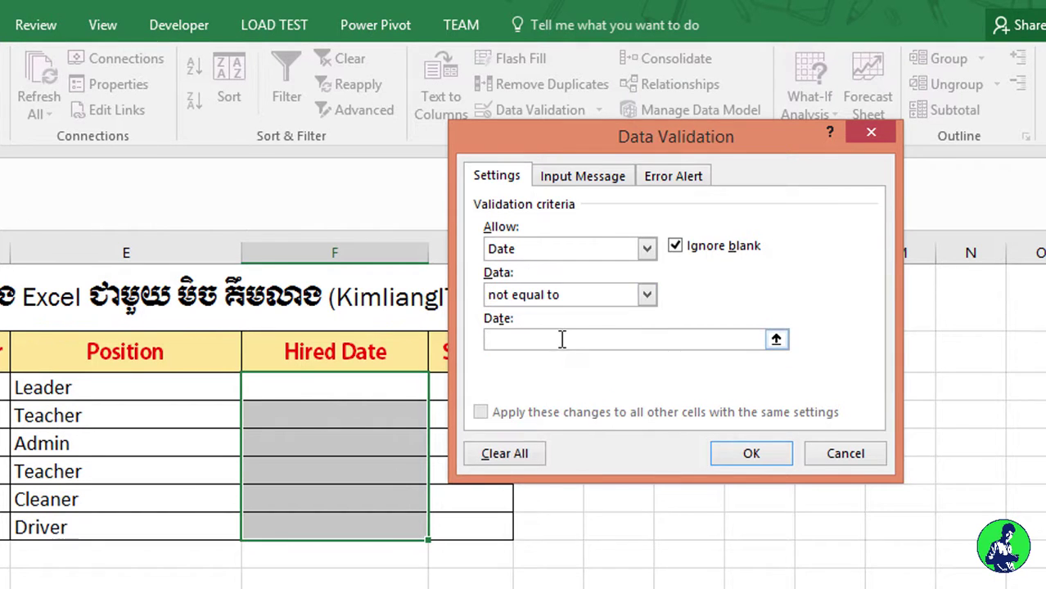
pyautogui.click(573, 295)
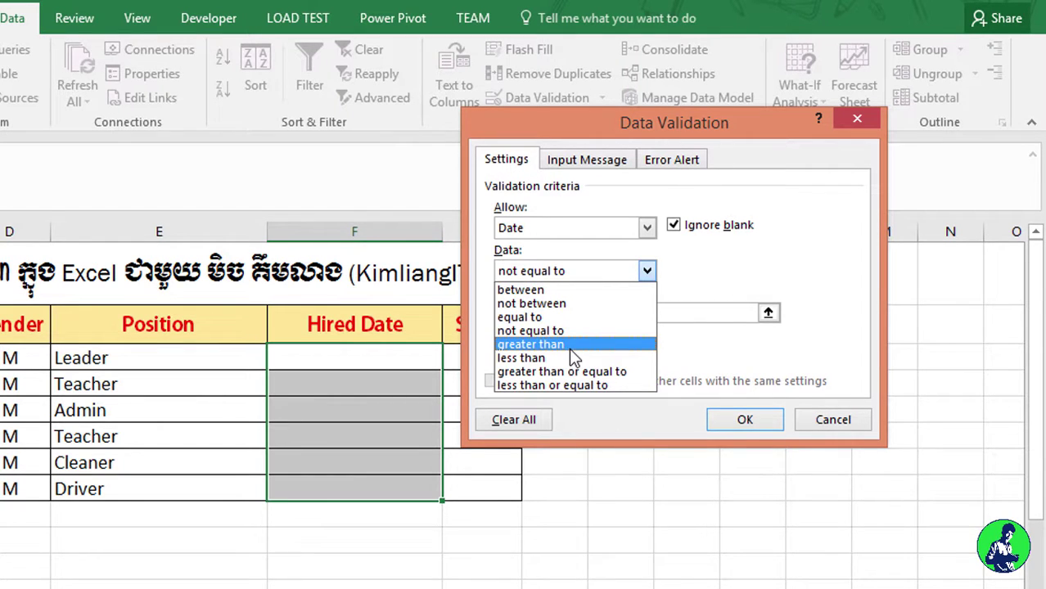
pyautogui.click(569, 347)
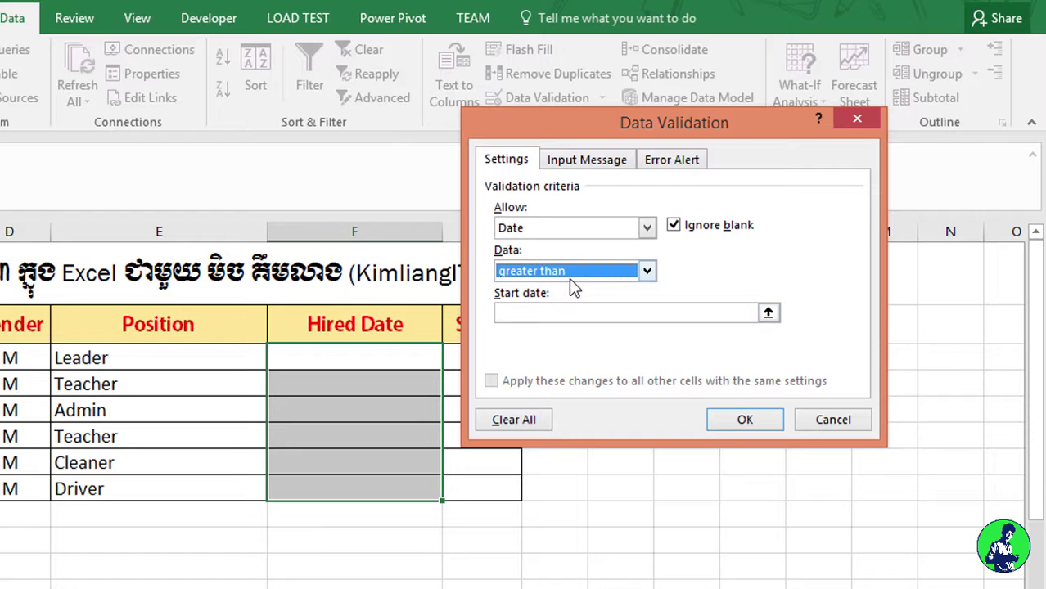
pyautogui.click(532, 315)
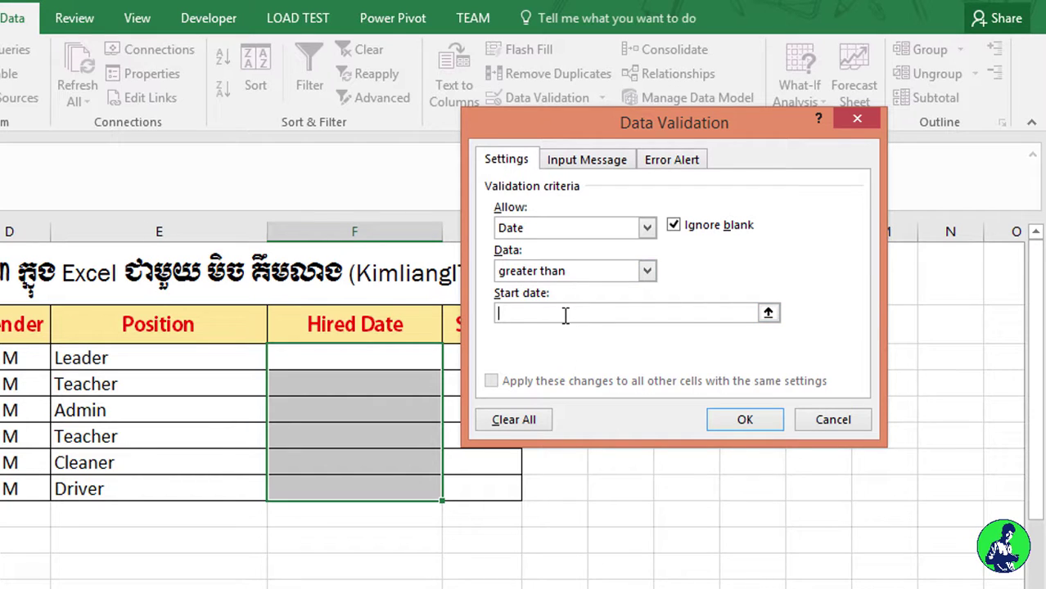
# Step: Enter 1/1/17 as the Hired Date rule's start date
pyautogui.write('=tod')
pyautogui.press('BackSpace')
pyautogui.press('BackSpace')
pyautogui.press('BackSpace')
pyautogui.press('BackSpace')
pyautogui.write('1/')
pyautogui.write('1/17')
pyautogui.click(501, 312)
pyautogui.click(563, 317)
pyautogui.moveTo(577, 313); pyautogui.dragTo(490, 320)
pyautogui.press('BackSpace')
pyautogui.hotkey('ctrl', 'z')
pyautogui.click(543, 314)
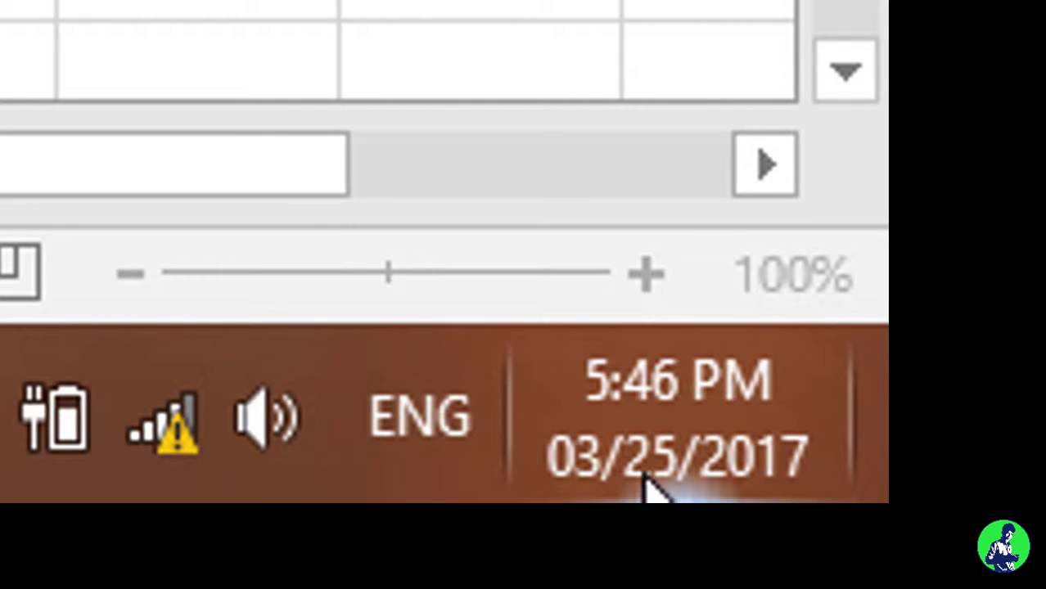
pyautogui.moveTo(676, 417)
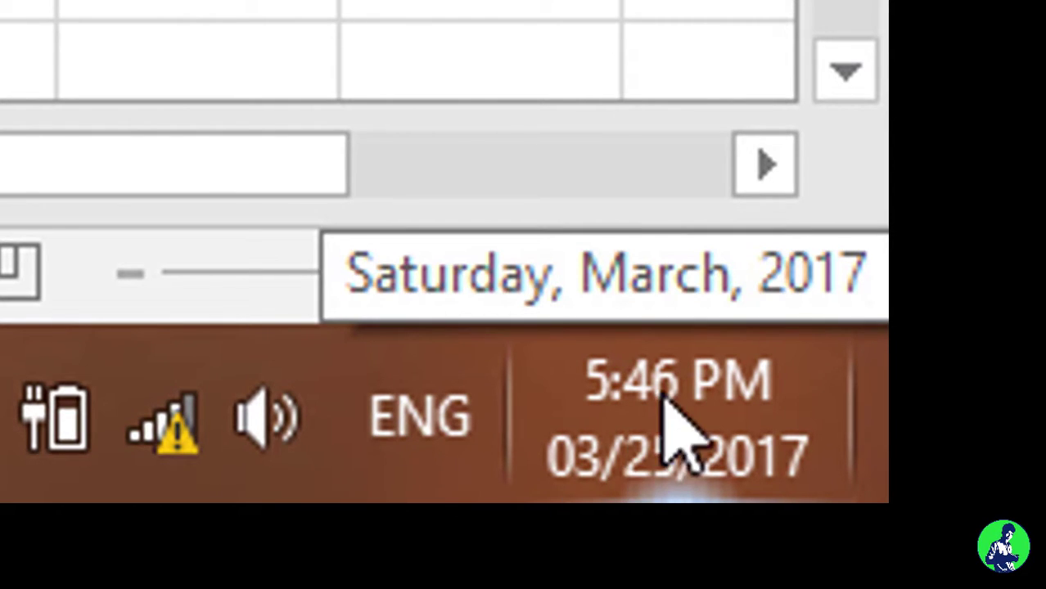
# Step: Check today's date on the taskbar clock, then apply the date rule
pyautogui.click(664, 442)
pyautogui.click(642, 470)
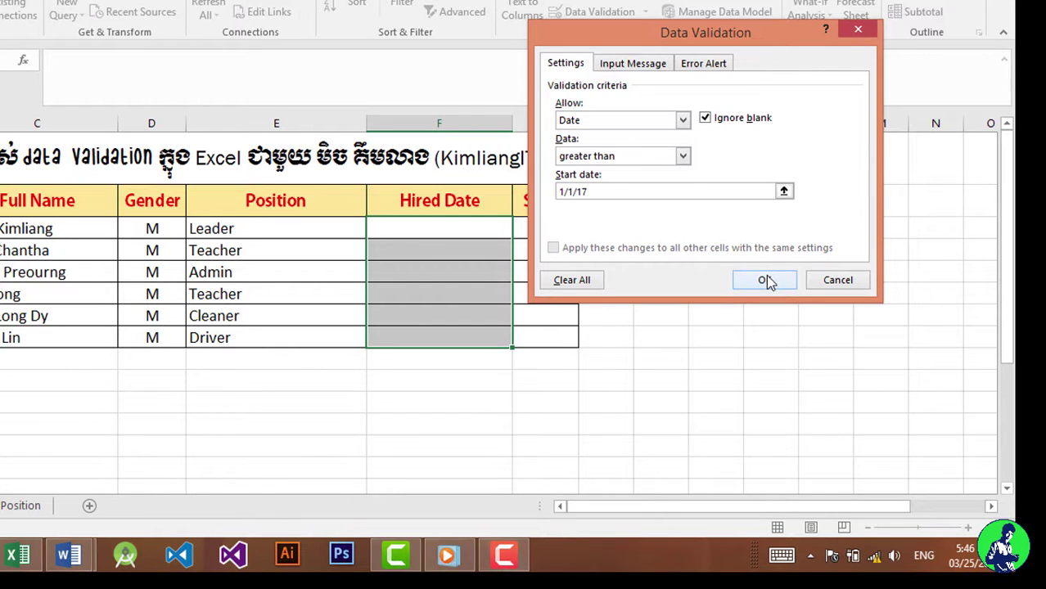
pyautogui.click(569, 190)
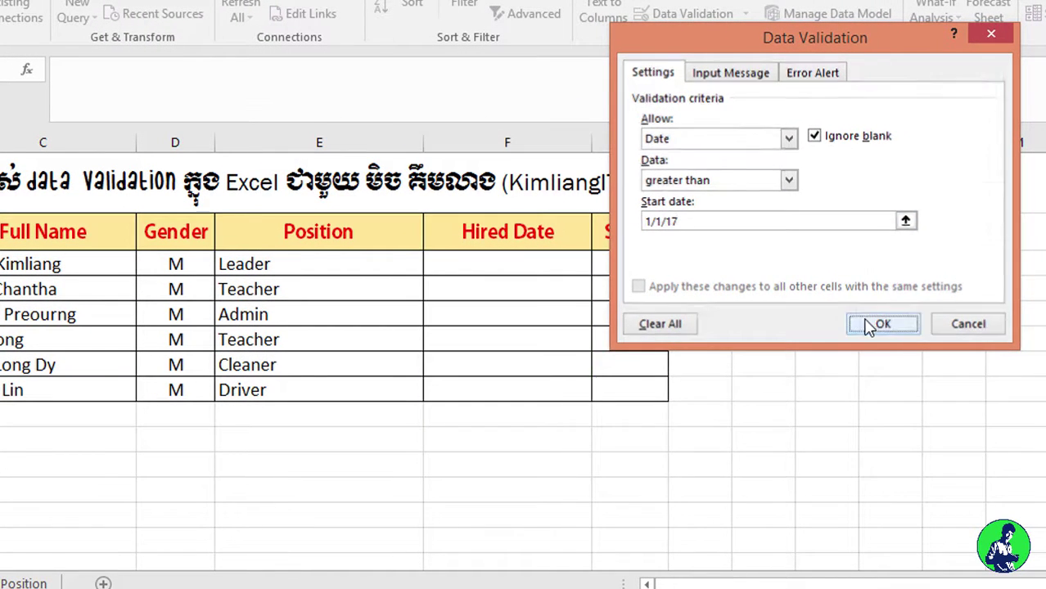
pyautogui.click(875, 324)
# Step: Confirm 1/1/17 is rejected, then enter 1/2/17 and fill it down two rows
pyautogui.click(523, 260)
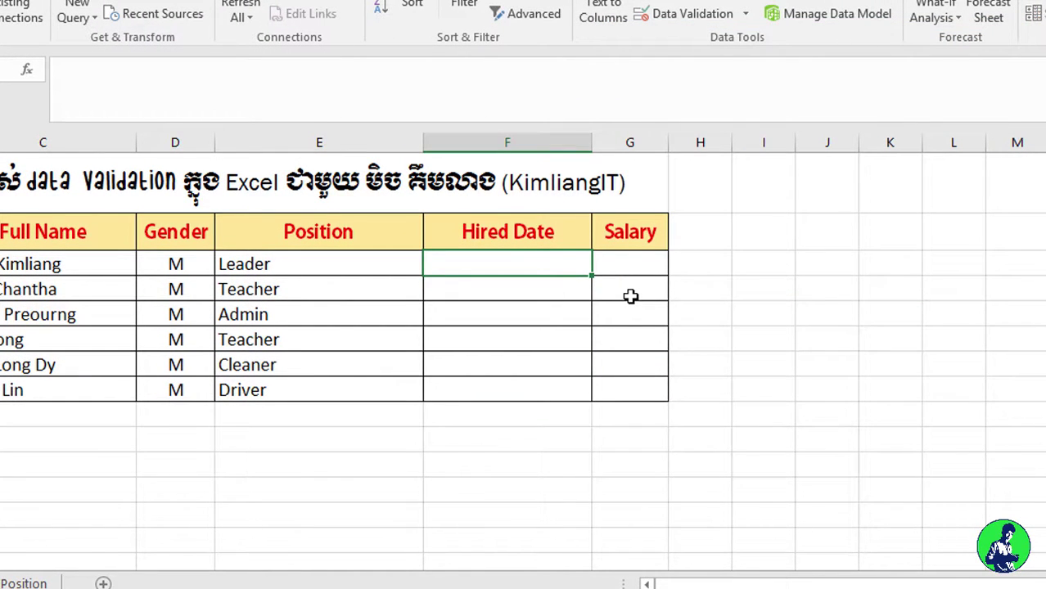
pyautogui.write('1/1')
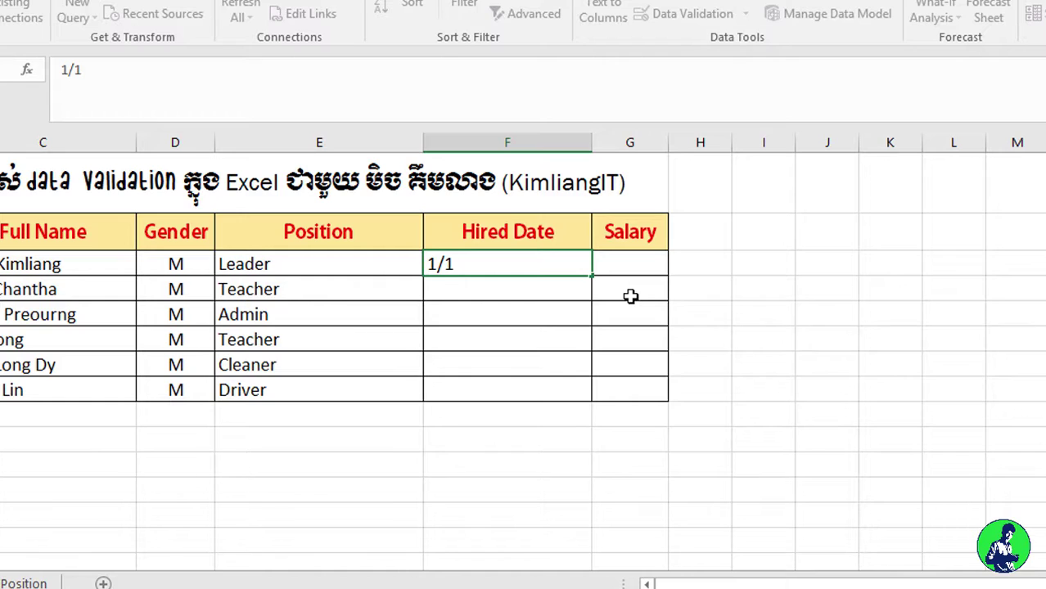
pyautogui.write('/17')
pyautogui.press('Return')
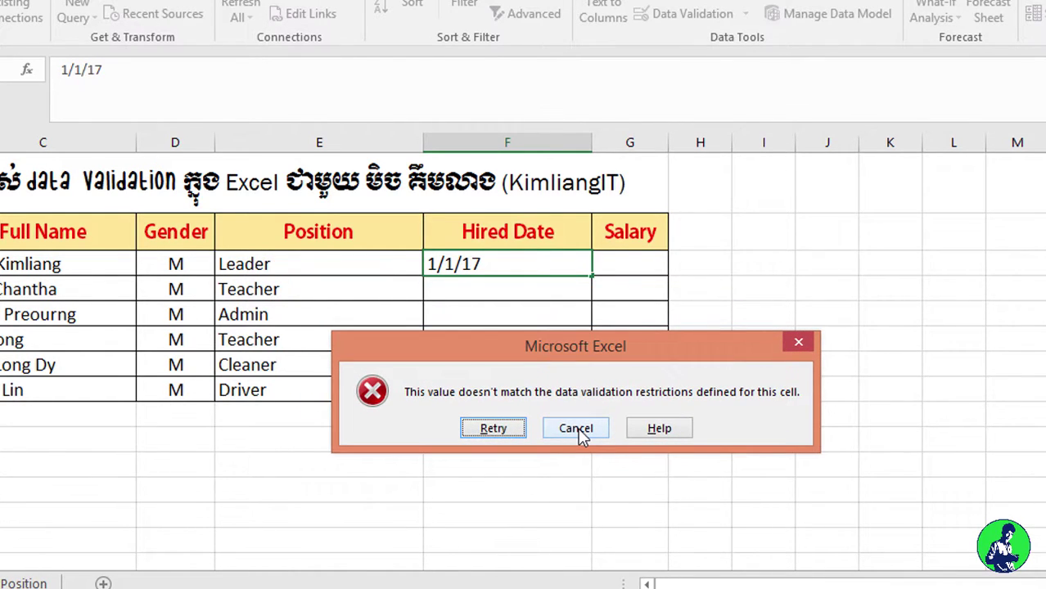
pyautogui.click(576, 431)
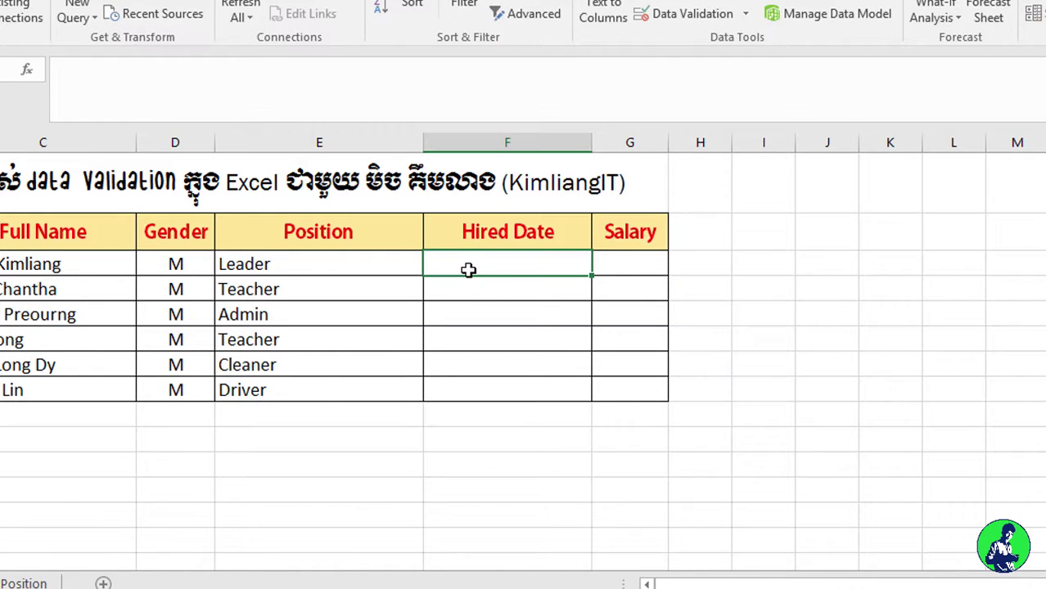
pyautogui.write('1/2')
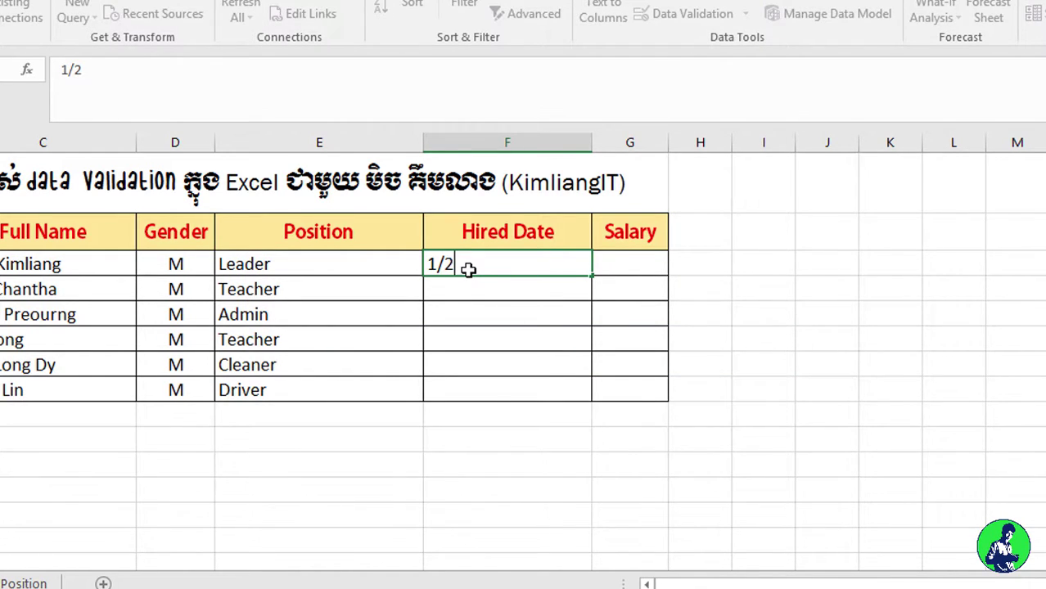
pyautogui.write('/17')
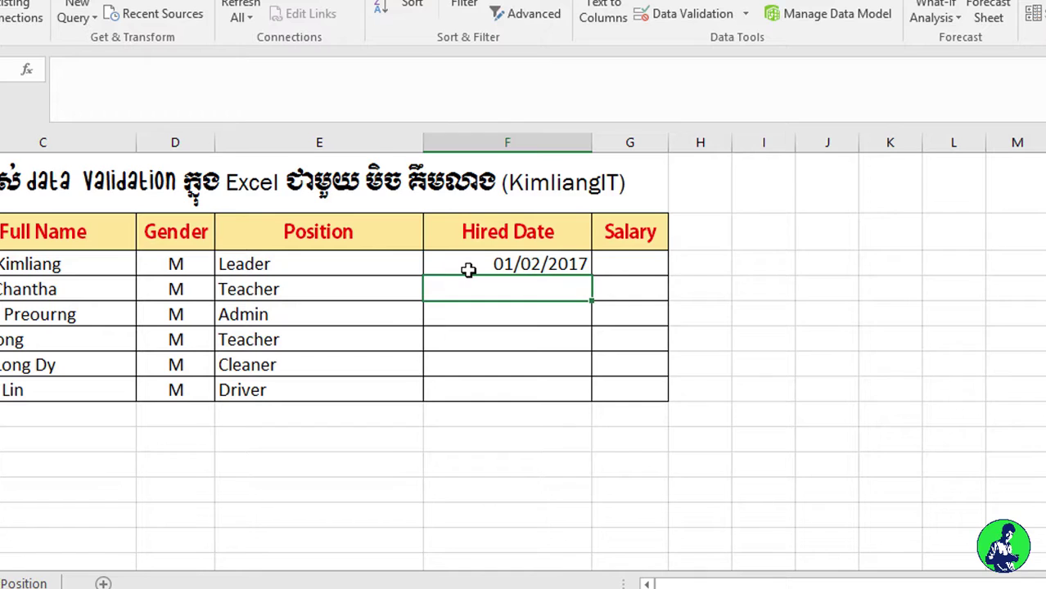
pyautogui.click(509, 265)
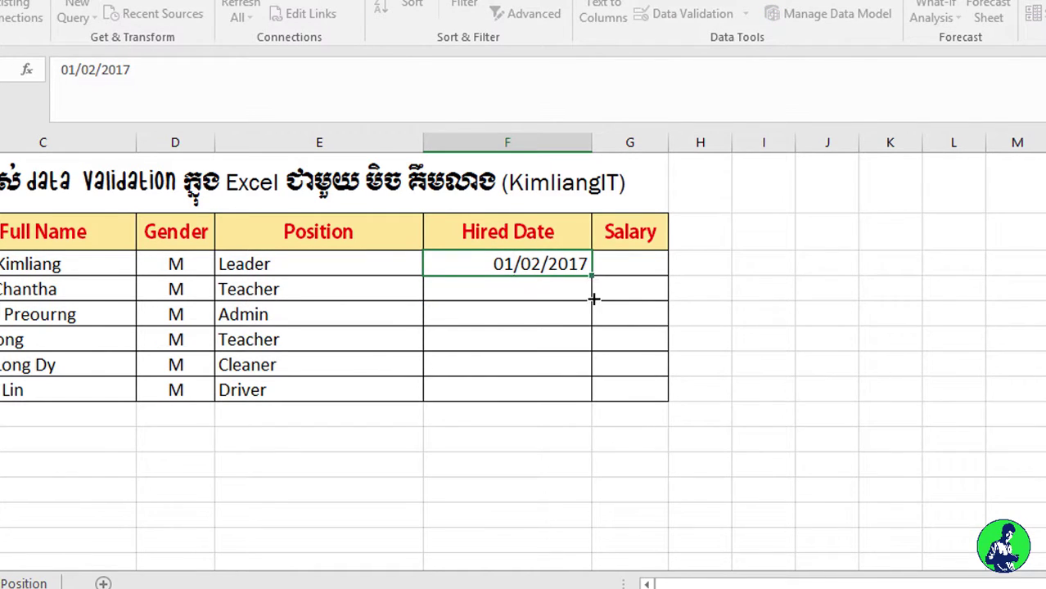
pyautogui.moveTo(594, 299); pyautogui.dragTo(564, 331)
# Step: Confirm 12/1/16 is rejected, then select all the Hired Date cells
pyautogui.click(550, 343)
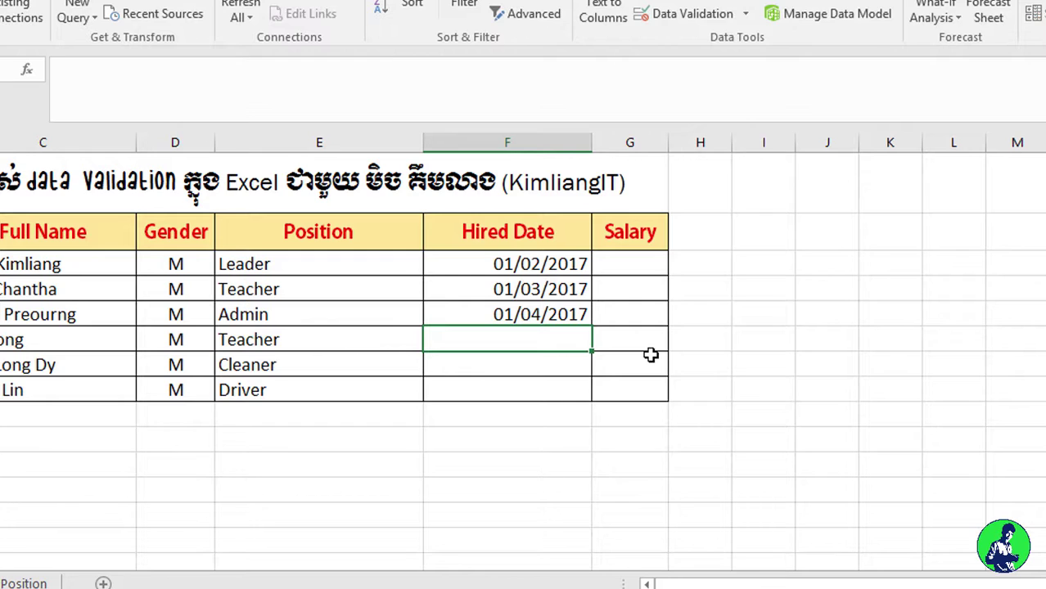
pyautogui.write('12/1/')
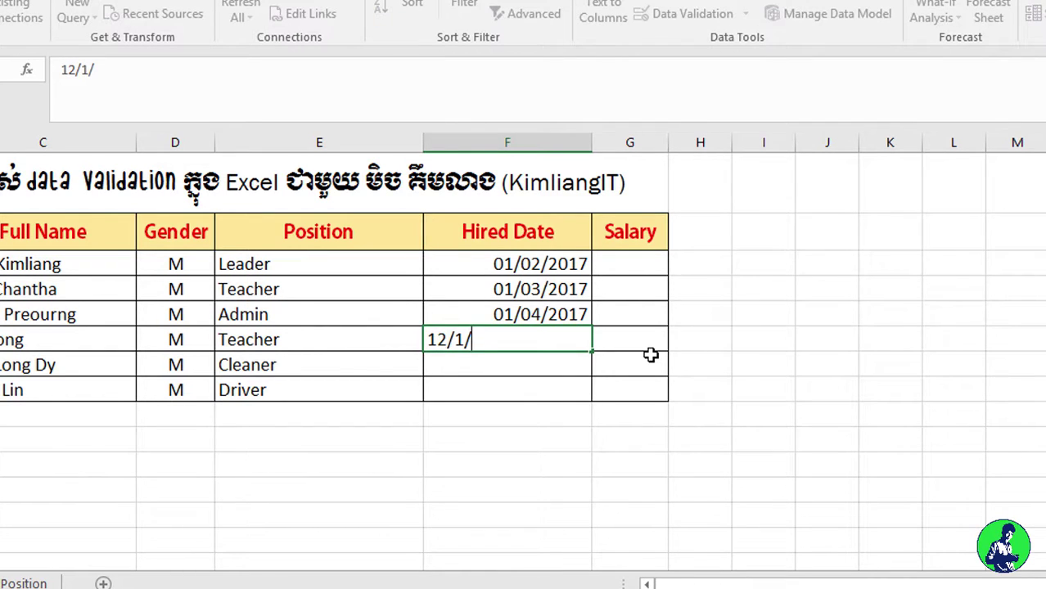
pyautogui.write('16')
pyautogui.press('Return')
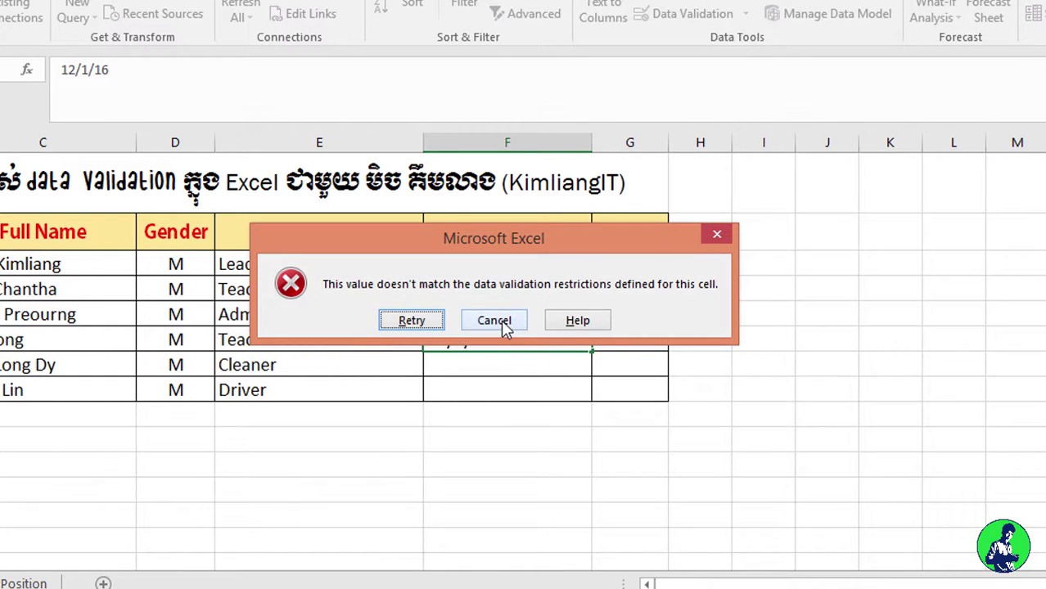
pyautogui.click(497, 320)
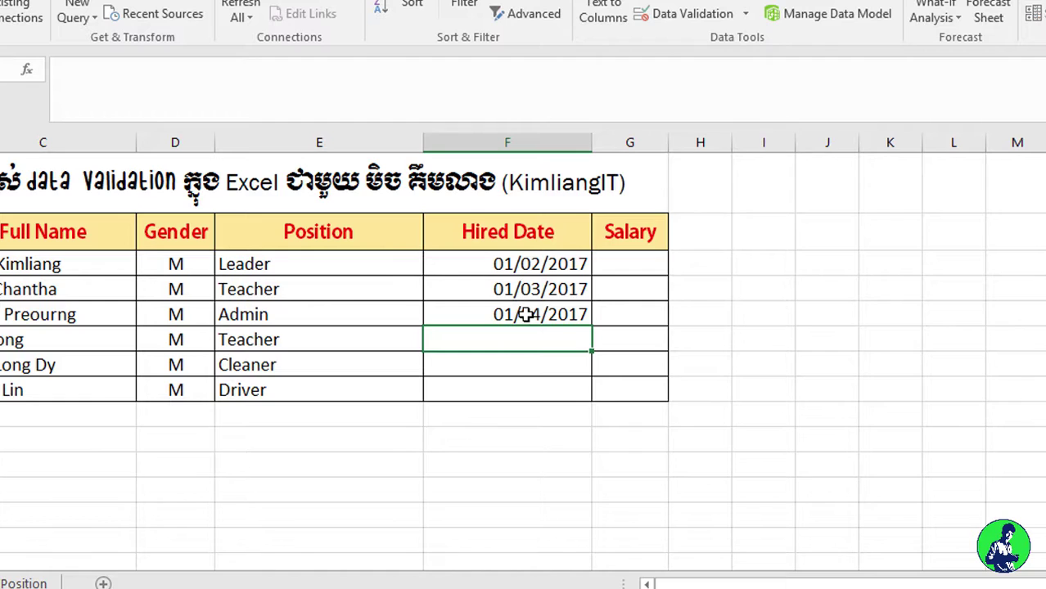
pyautogui.click(531, 315)
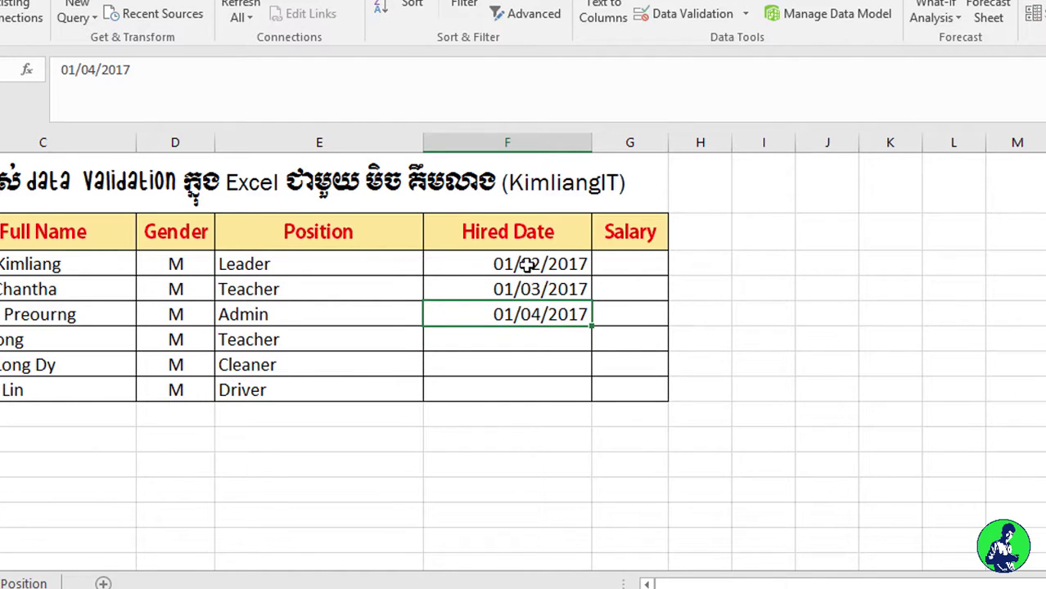
pyautogui.click(528, 263)
pyautogui.moveTo(525, 309); pyautogui.dragTo(535, 385)
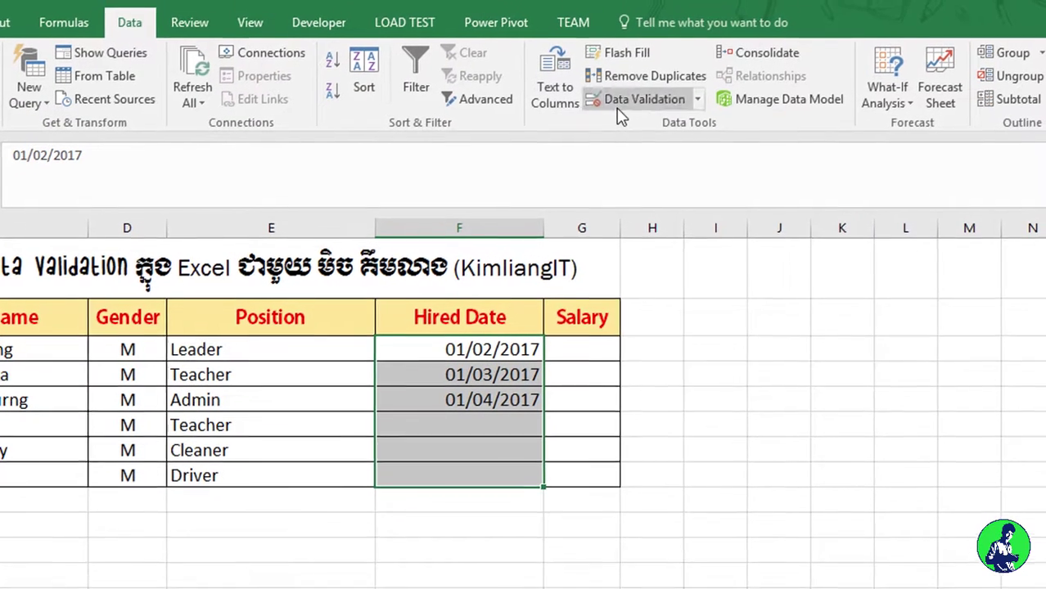
# Step: Title the Hired Date rule's Stop alert 'Error Date'
pyautogui.click(618, 104)
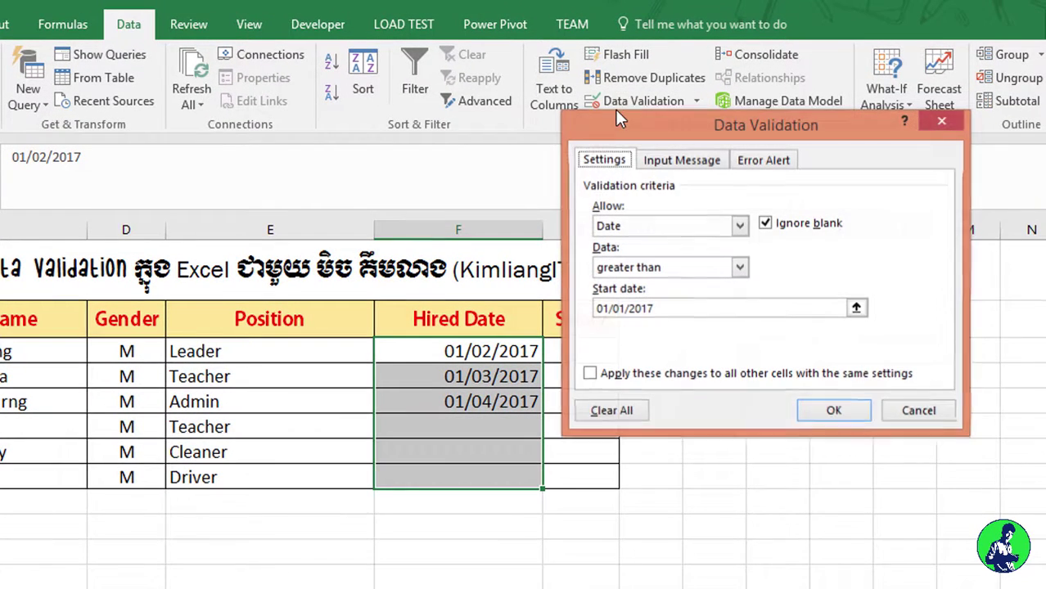
pyautogui.click(777, 164)
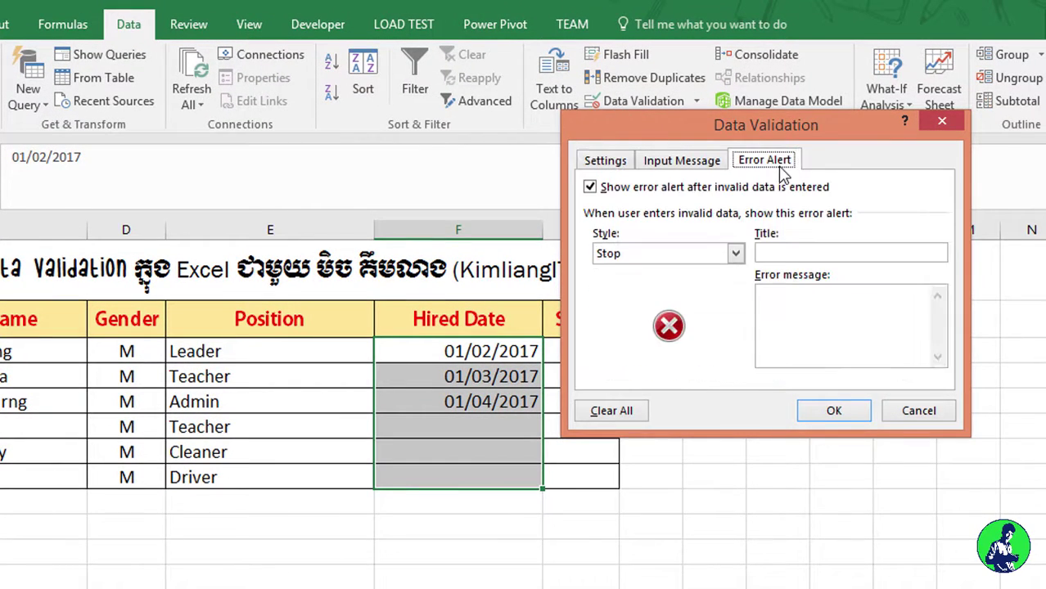
pyautogui.click(800, 254)
pyautogui.write('Er')
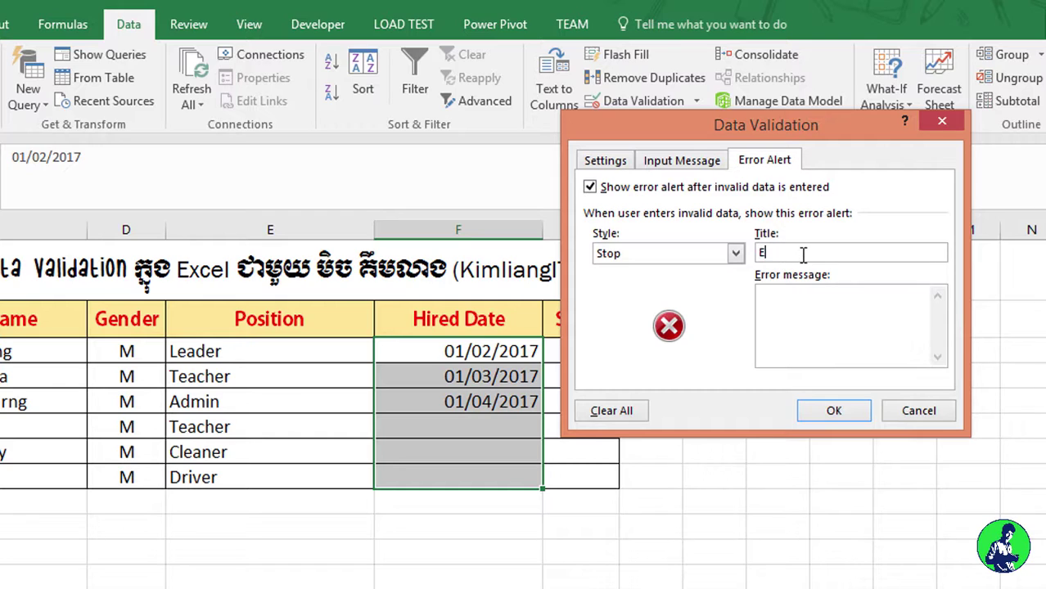
pyautogui.write('ror ')
pyautogui.write('Date')
pyautogui.press('Tab')
# Step: Set the alert message to 'Hired date must be greater than Jan 1st, 2017' and save
pyautogui.write('lease i')
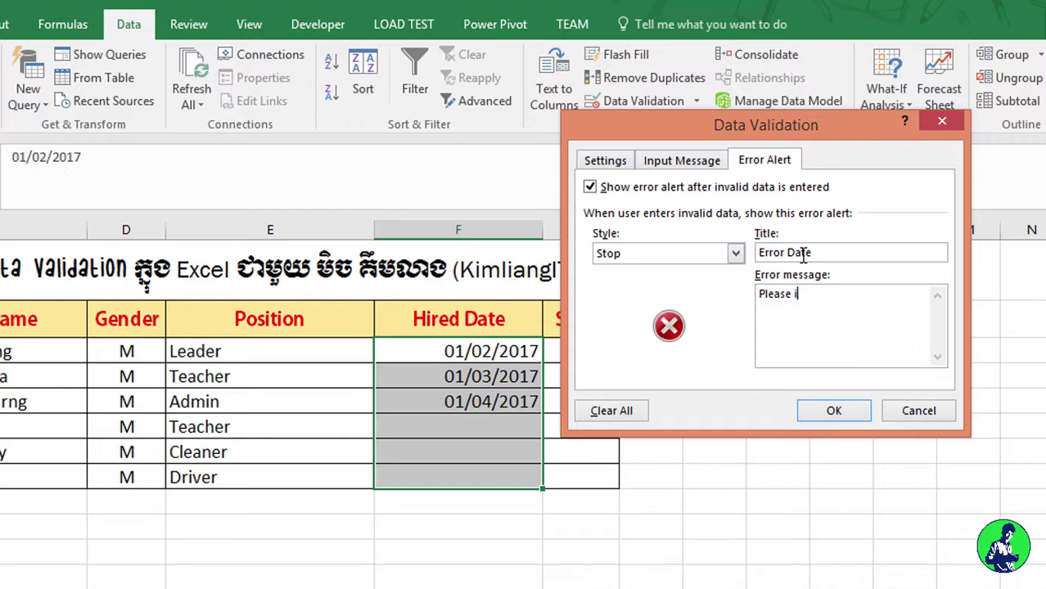
pyautogui.write('nn')
pyautogui.press('BackSpace')
pyautogui.press('BackSpace')
pyautogui.write('ener')
pyautogui.write('r dates')
pyautogui.press('BackSpace')
pyautogui.press('BackSpace')
pyautogui.hotkey('ctrl', 'a')
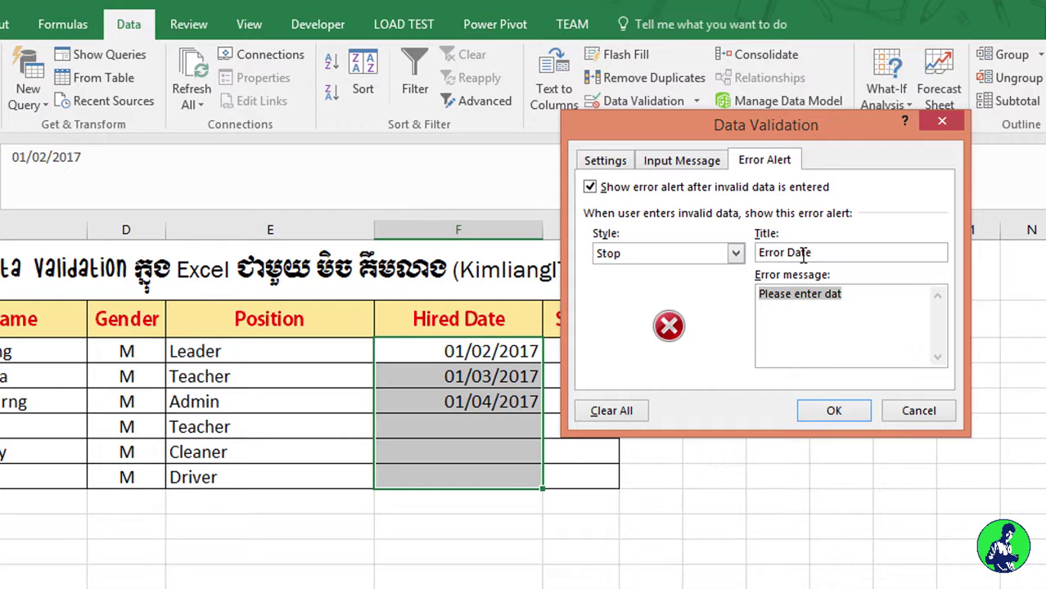
pyautogui.write('Hired dat')
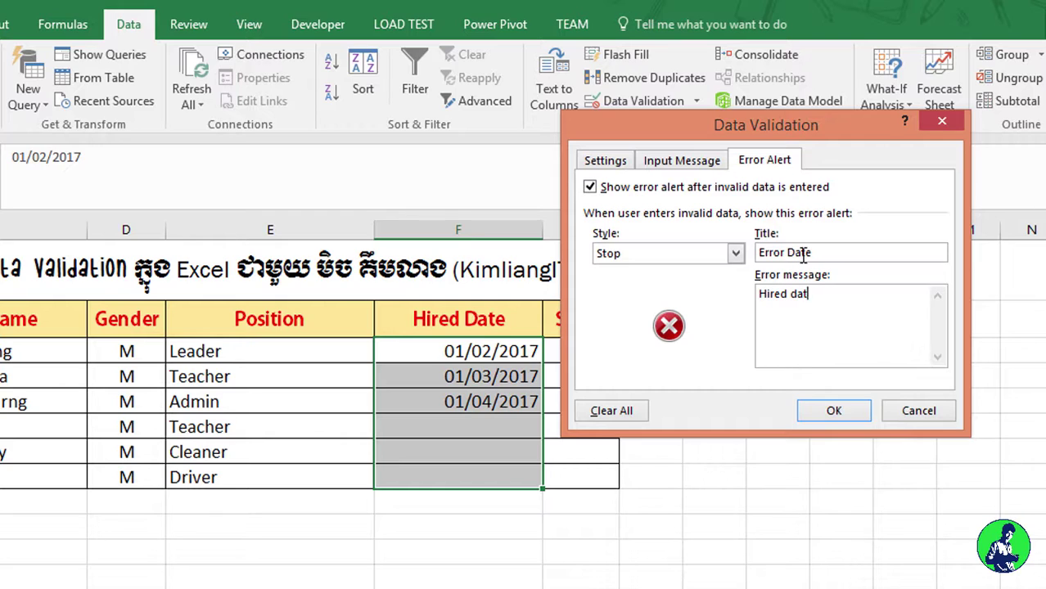
pyautogui.write('e mus')
pyautogui.write('t be')
pyautogui.write(' greea')
pyautogui.press('BackSpace')
pyautogui.press('BackSpace')
pyautogui.write('ate')
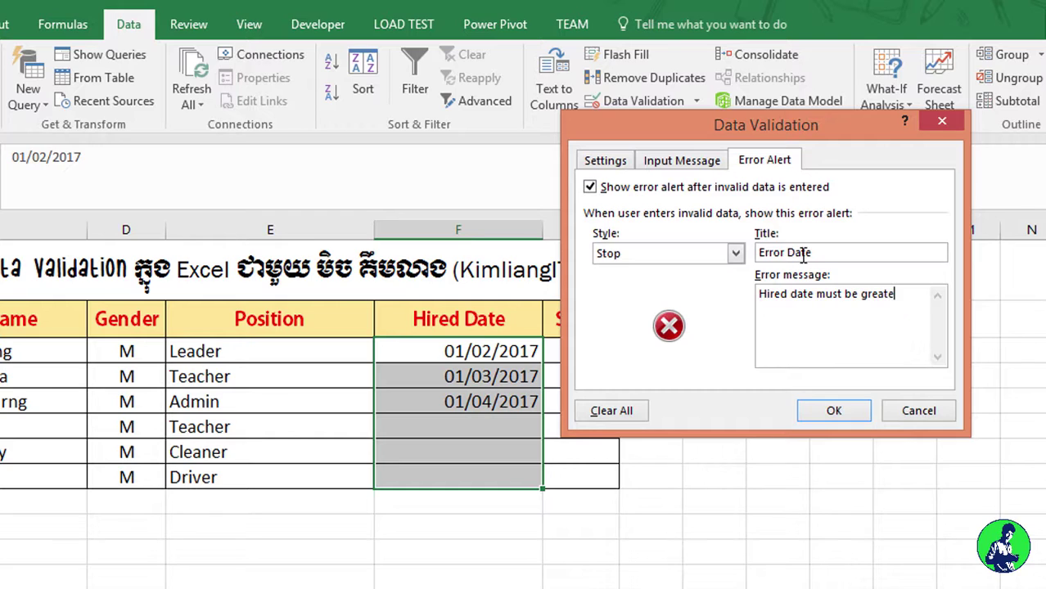
pyautogui.write('r than J')
pyautogui.write('an ')
pyautogui.write('1st')
pyautogui.write(', 201')
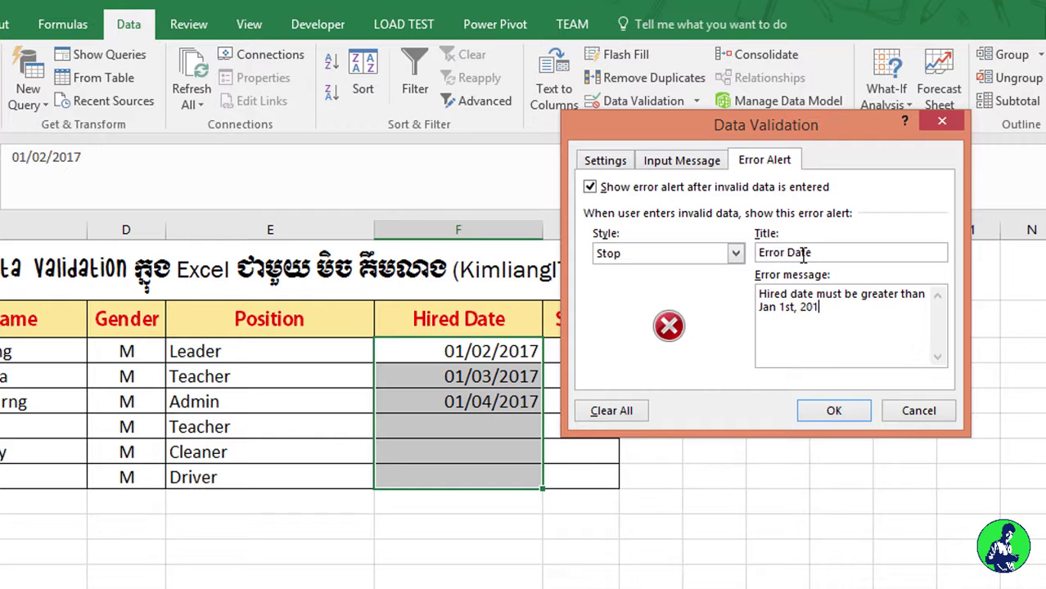
pyautogui.write('7')
pyautogui.click(834, 412)
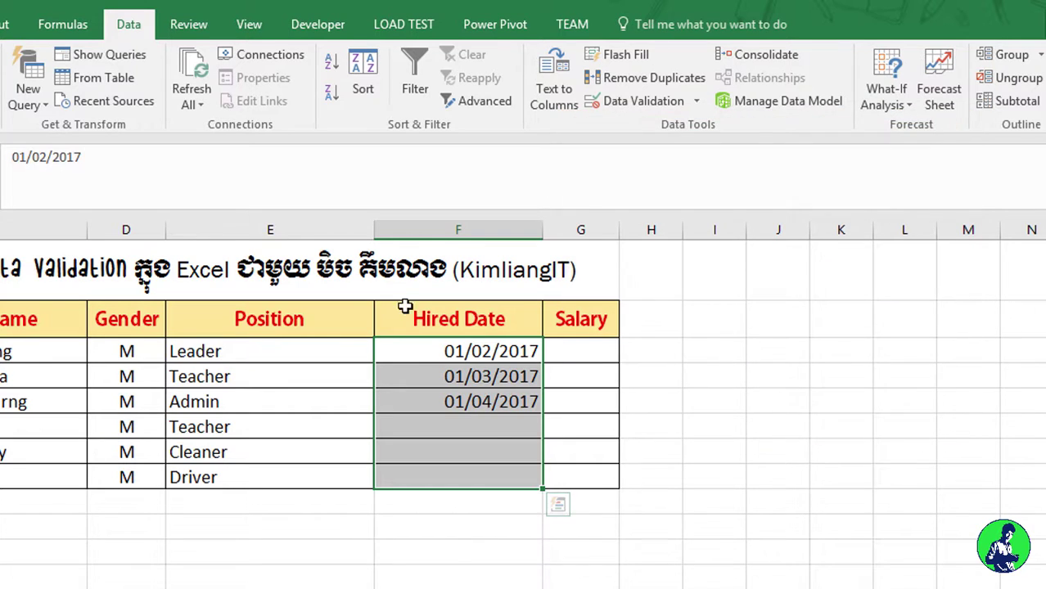
pyautogui.click(486, 434)
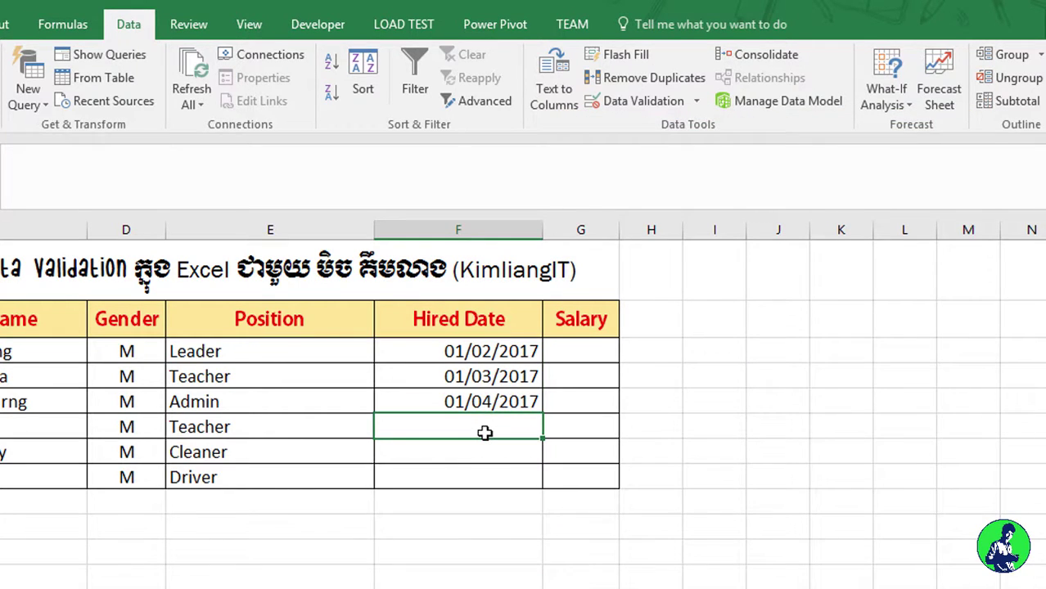
pyautogui.write('1/1/17')
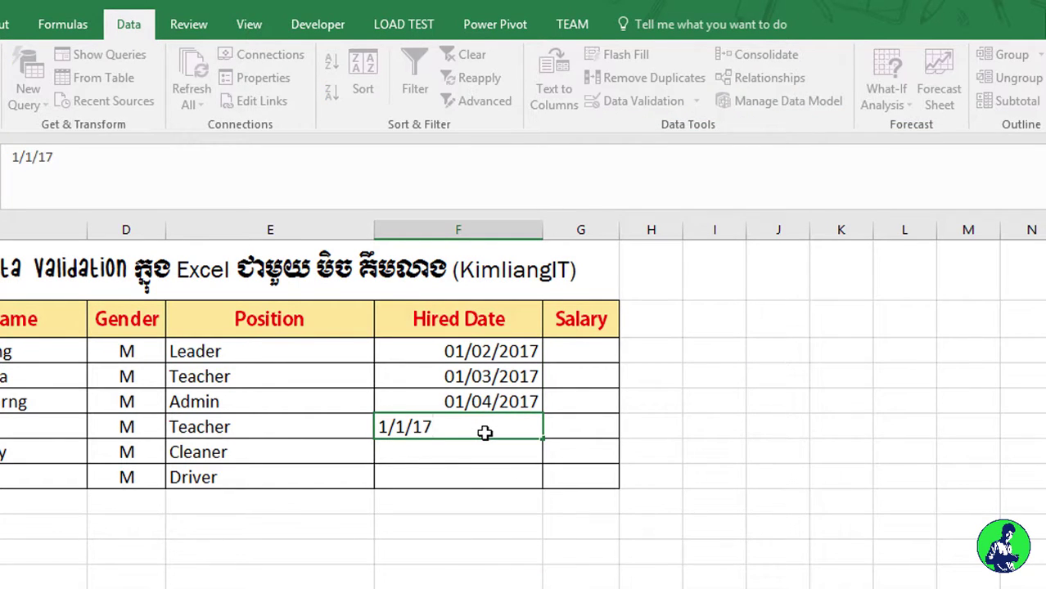
pyautogui.press('Return')
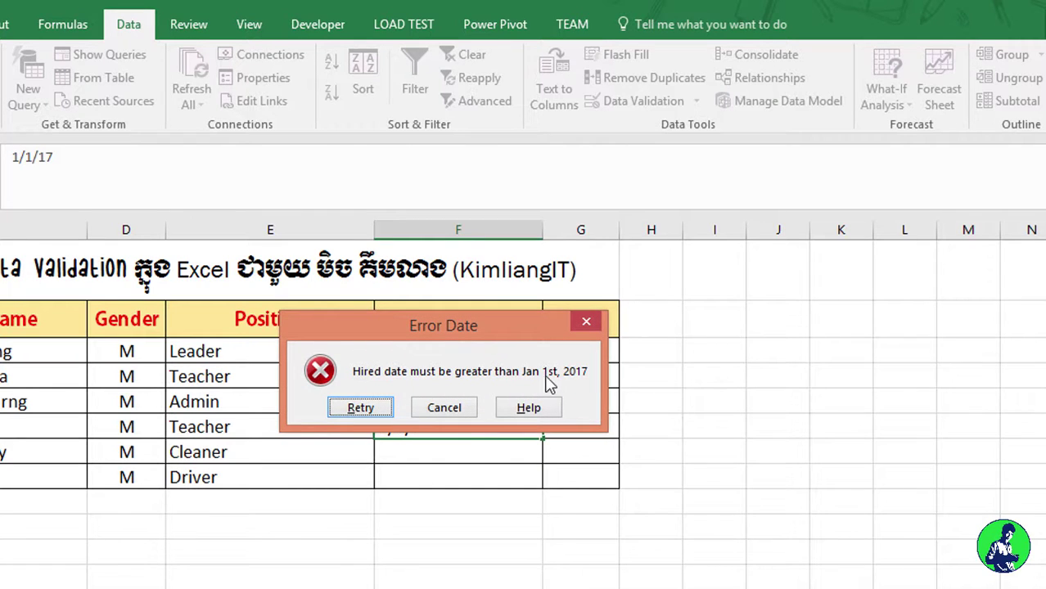
pyautogui.click(455, 409)
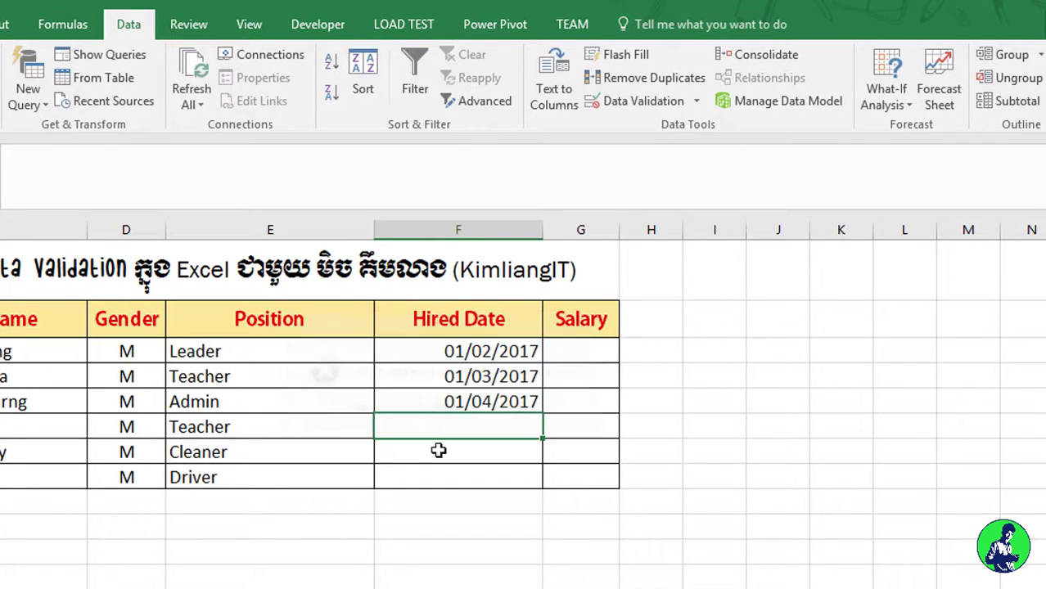
pyautogui.click(465, 404)
pyautogui.moveTo(465, 351); pyautogui.dragTo(462, 475)
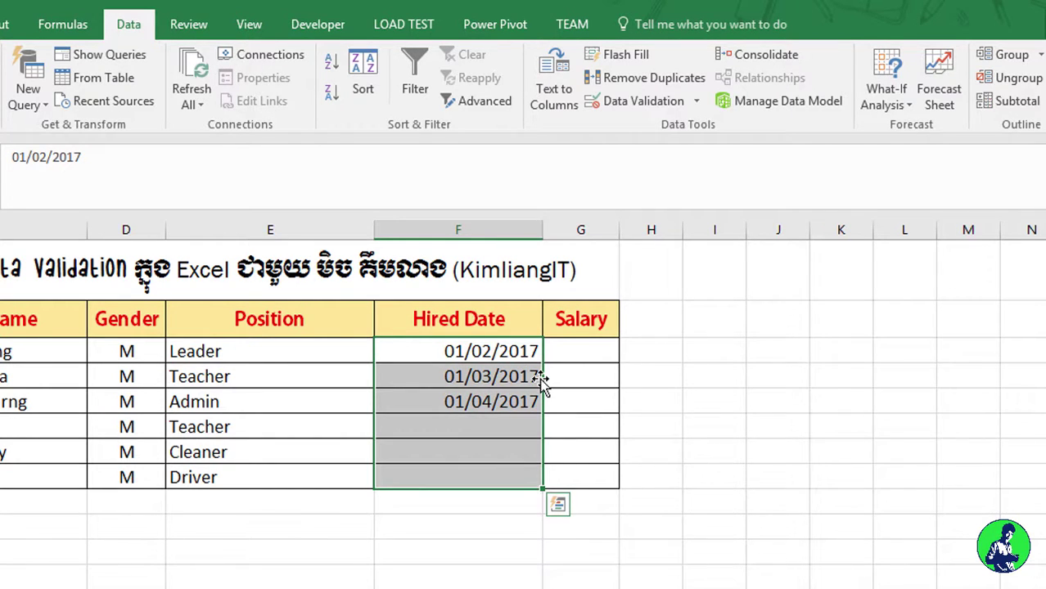
pyautogui.click(567, 361)
pyautogui.moveTo(569, 345); pyautogui.dragTo(582, 465)
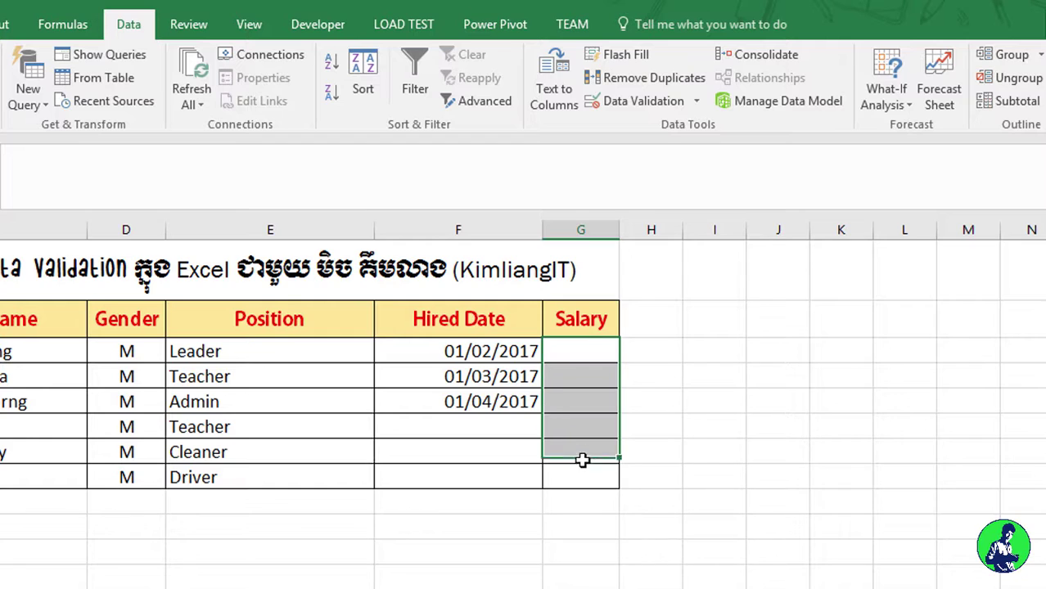
pyautogui.click(579, 371)
pyautogui.click(579, 428)
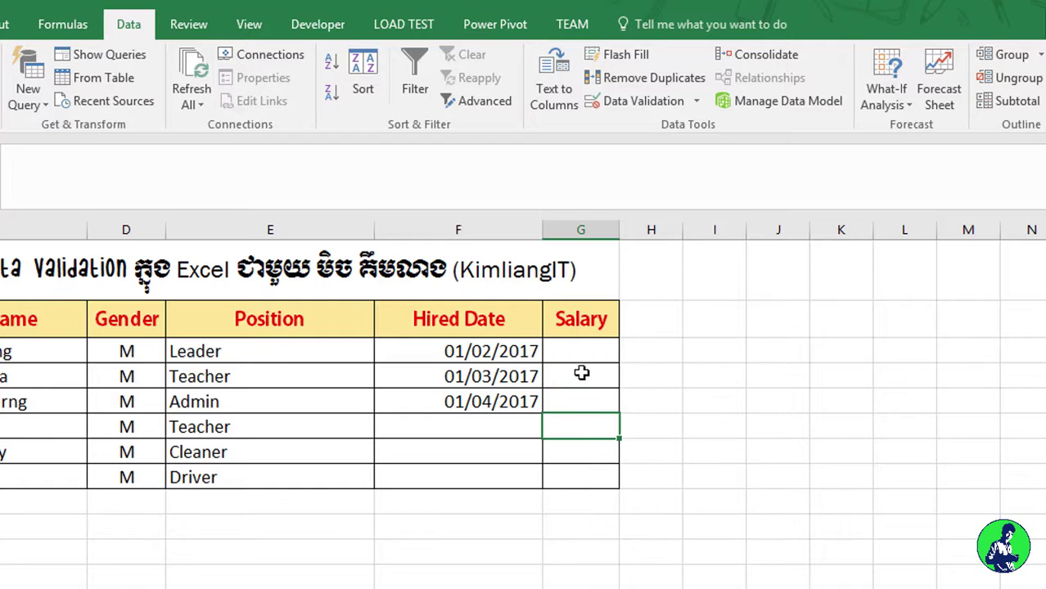
pyautogui.click(581, 371)
pyautogui.click(580, 398)
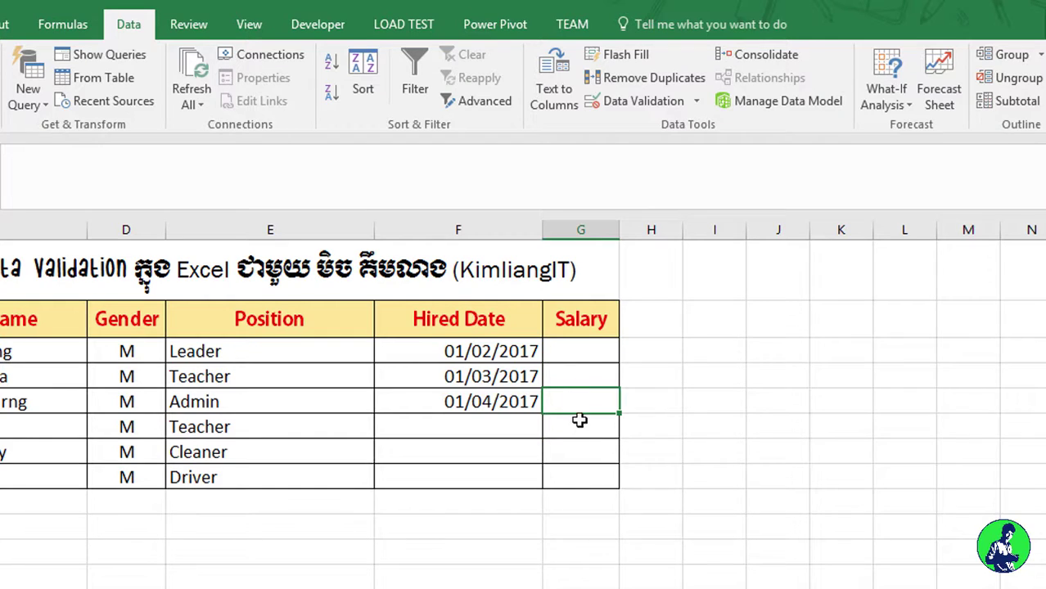
pyautogui.click(579, 431)
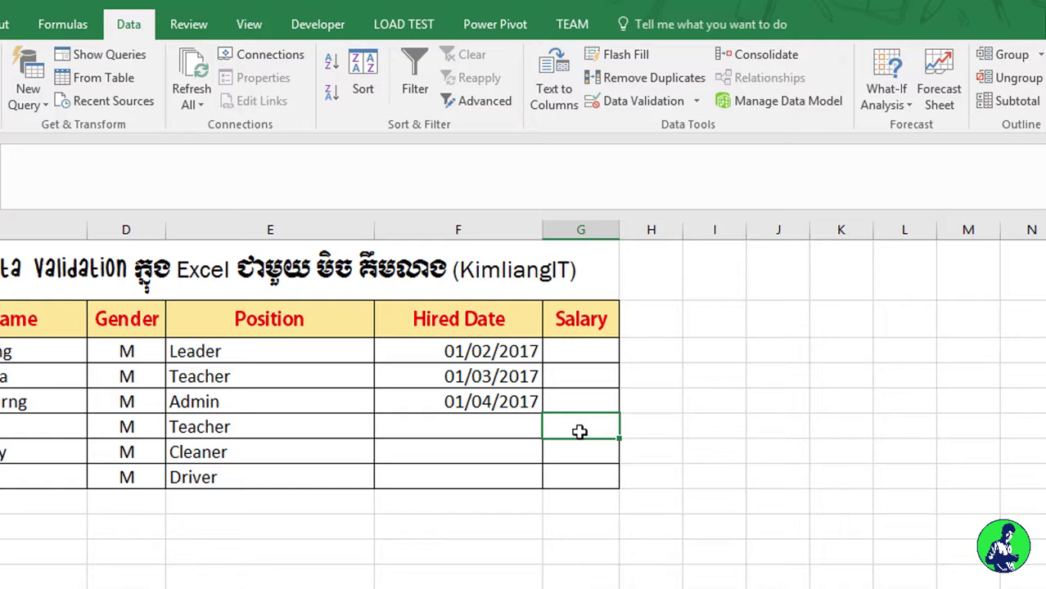
pyautogui.click(583, 401)
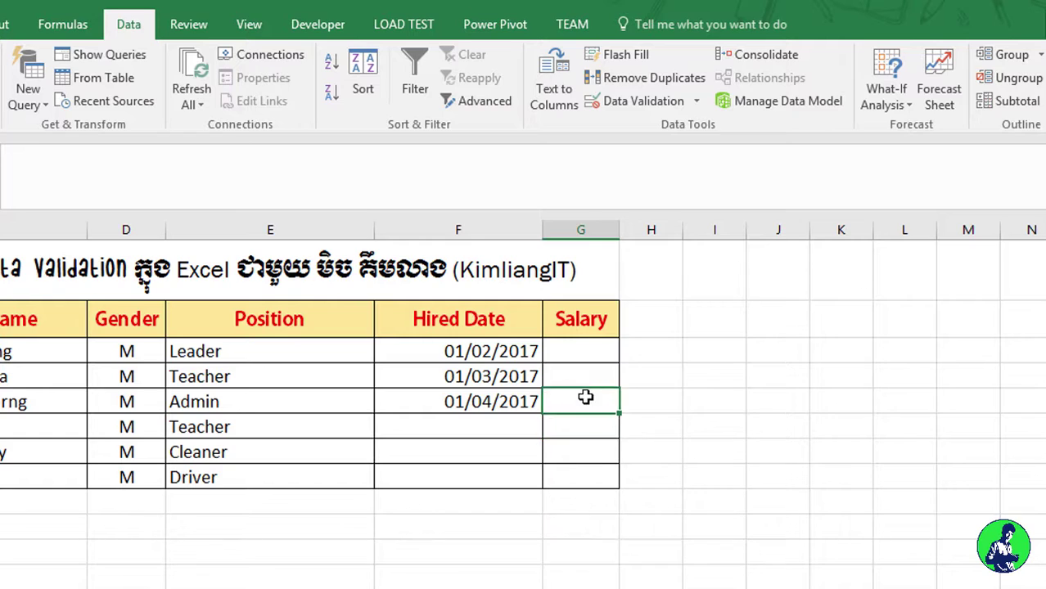
# Step: Select the Salary cells G4:G9 and restrict them to Whole number values
pyautogui.moveTo(572, 353); pyautogui.dragTo(577, 471)
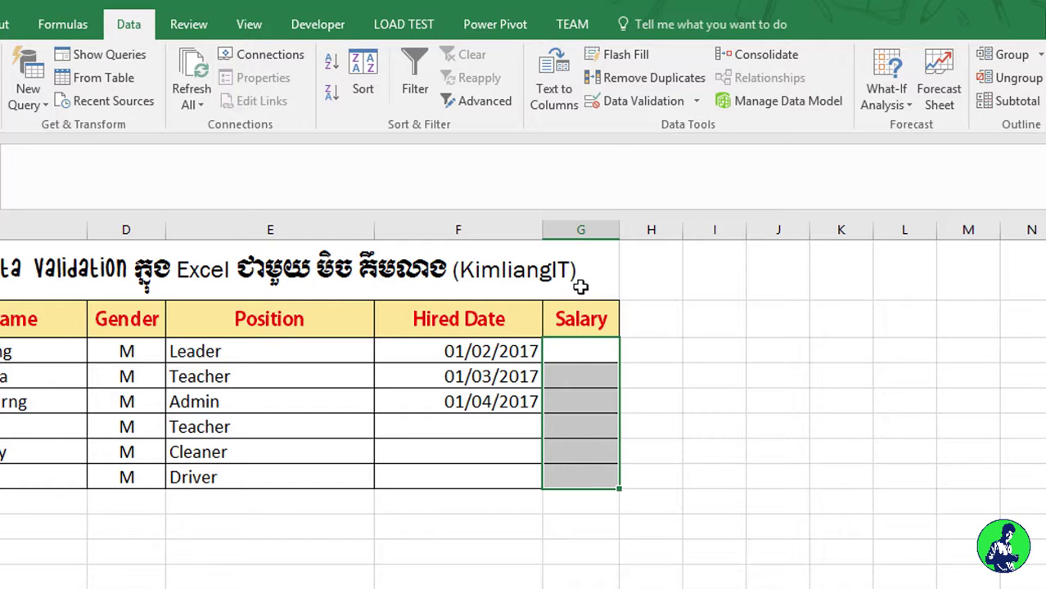
pyautogui.click(613, 103)
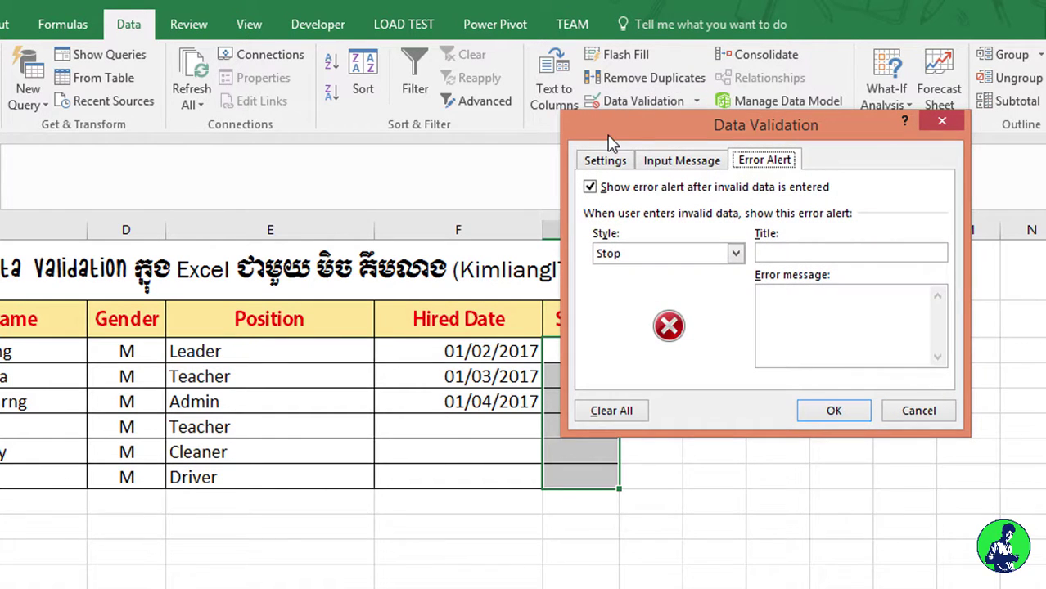
pyautogui.click(606, 162)
pyautogui.click(738, 227)
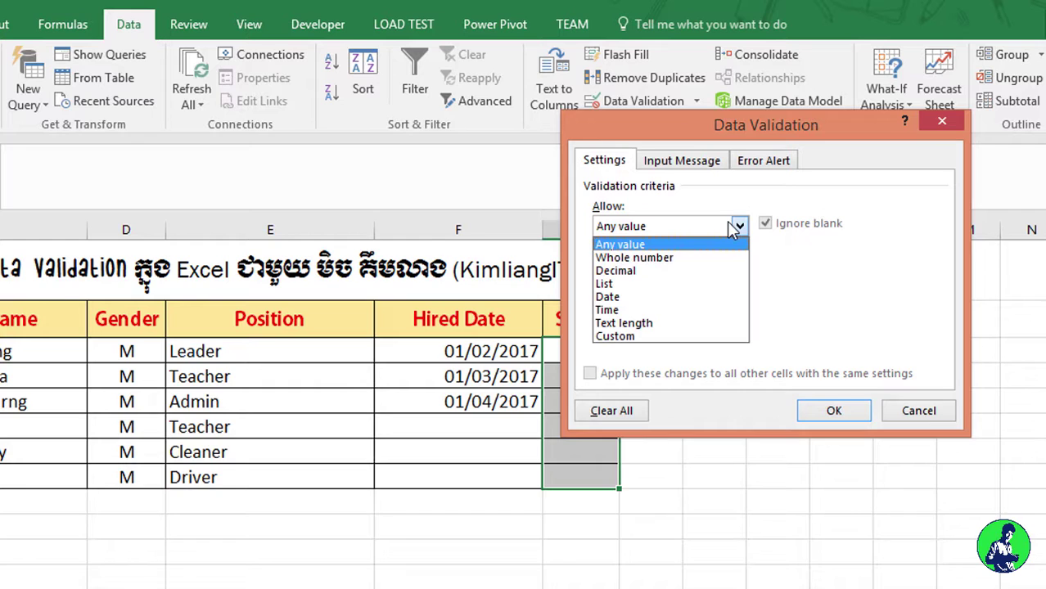
pyautogui.click(652, 258)
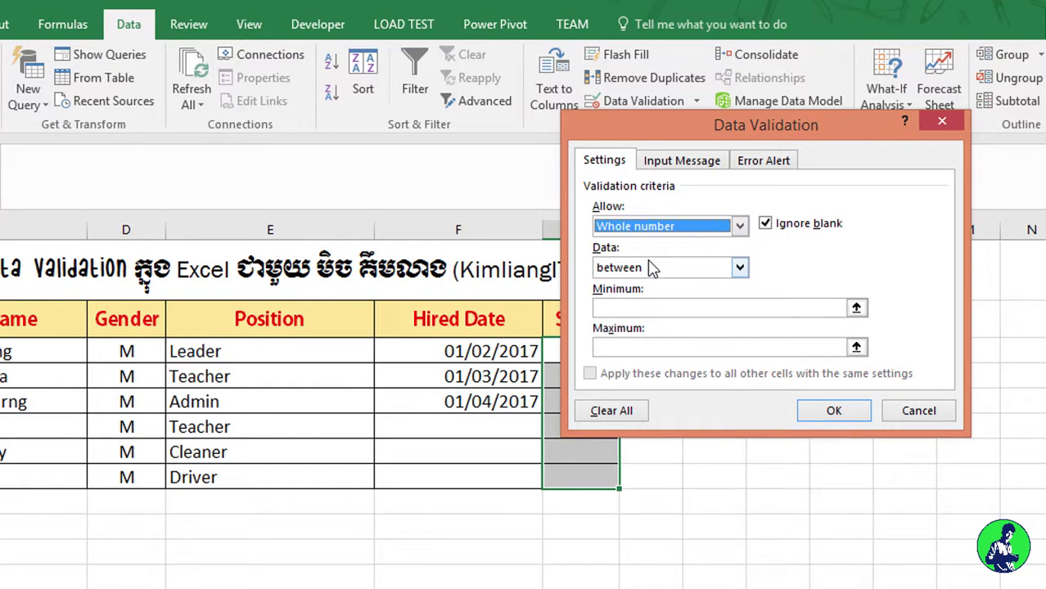
# Step: Set the condition to greater than with minimum 49 and confirm the rule
pyautogui.moveTo(658, 144); pyautogui.dragTo(754, 160)
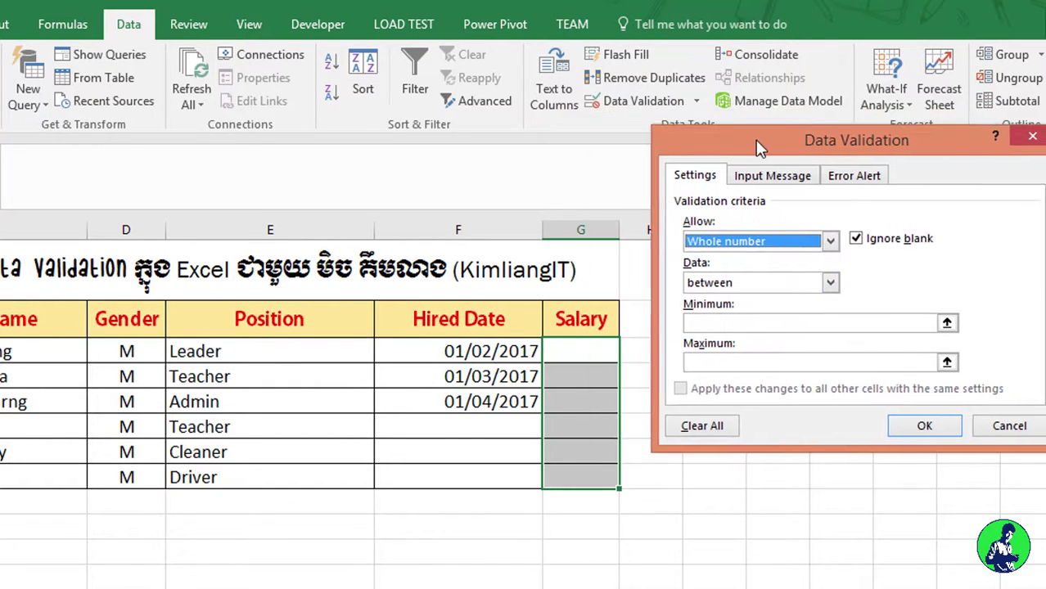
pyautogui.click(745, 286)
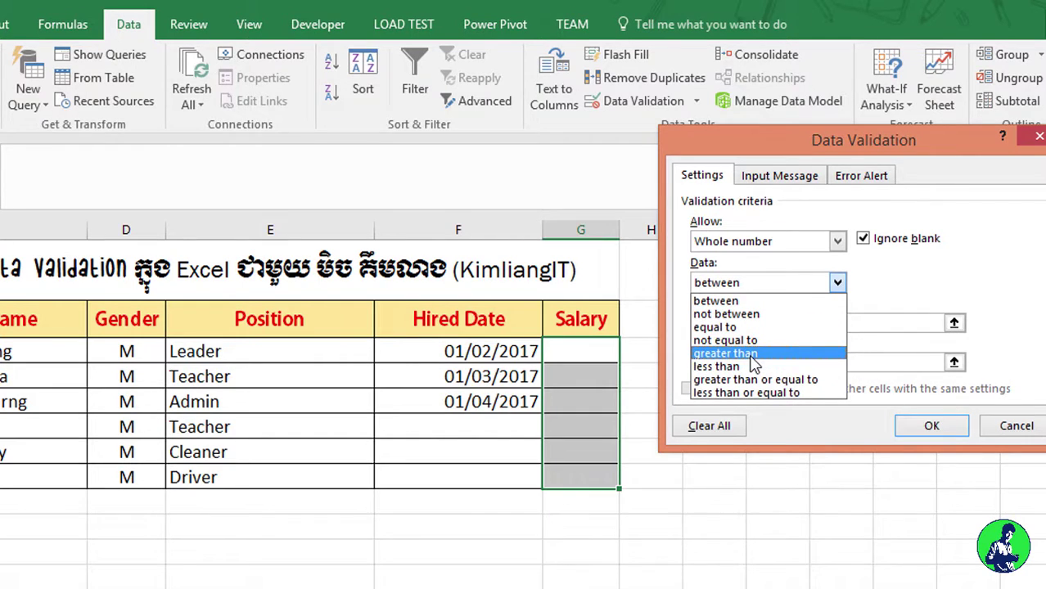
pyautogui.click(752, 356)
pyautogui.click(757, 323)
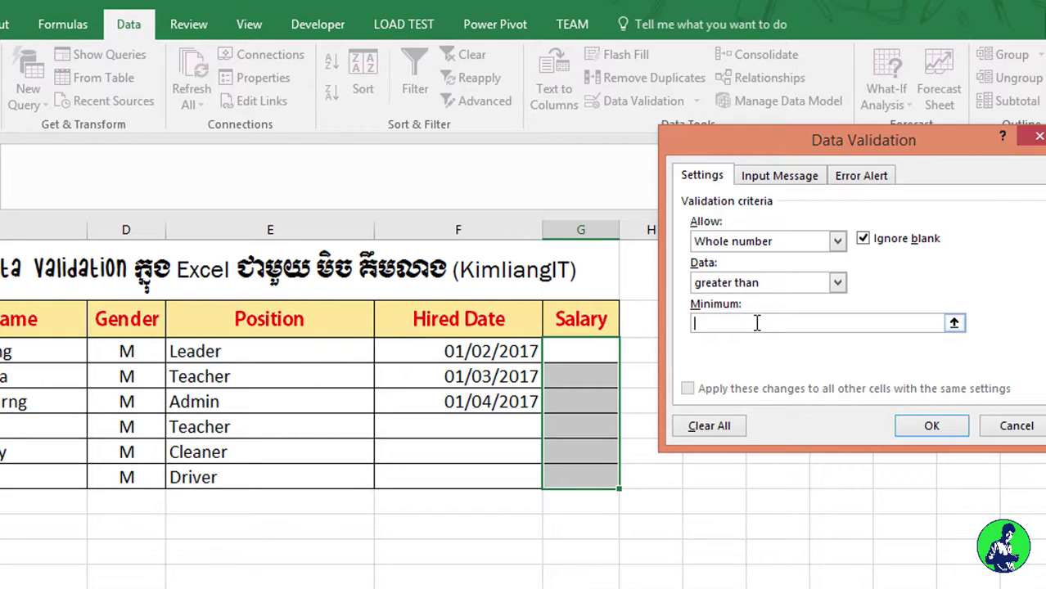
pyautogui.write('50')
pyautogui.moveTo(742, 324); pyautogui.dragTo(682, 325)
pyautogui.write('49')
pyautogui.click(918, 427)
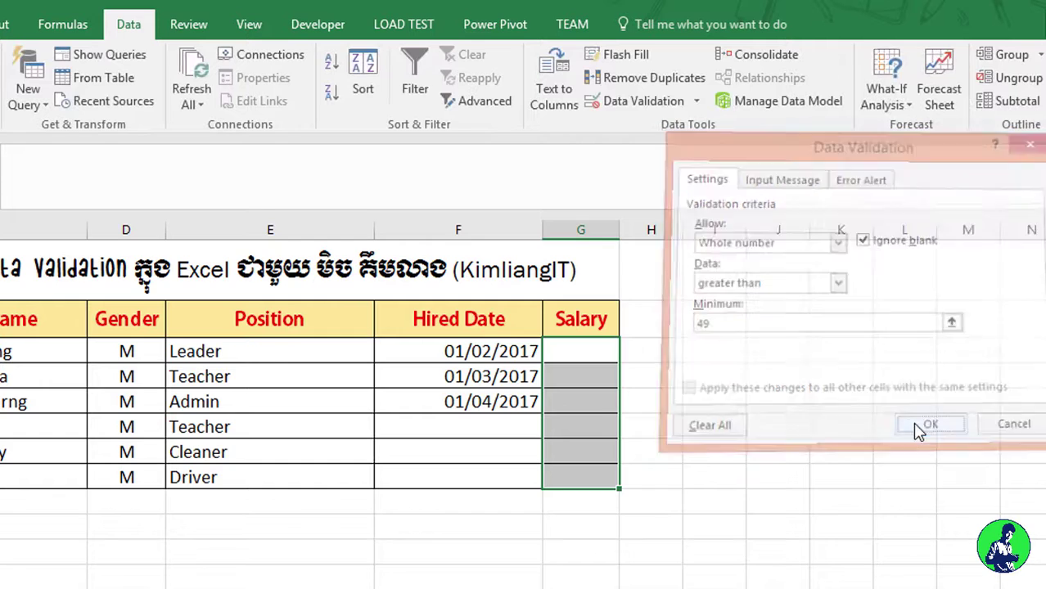
# Step: Enter 50 as the Leader's salary after confirming 49 is rejected
pyautogui.click(592, 354)
pyautogui.write('49')
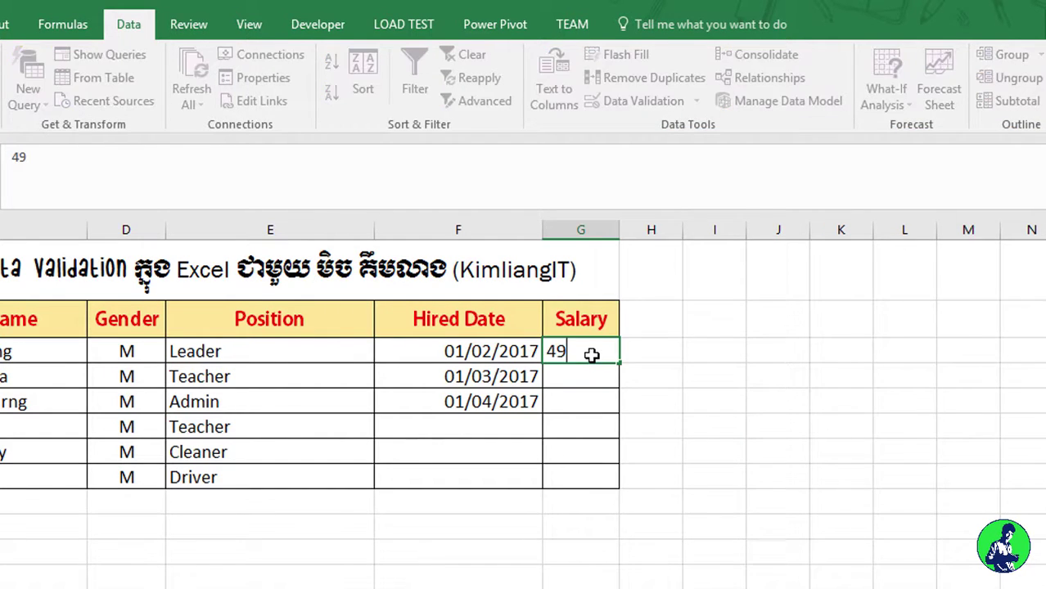
pyautogui.press('Return')
pyautogui.click(475, 409)
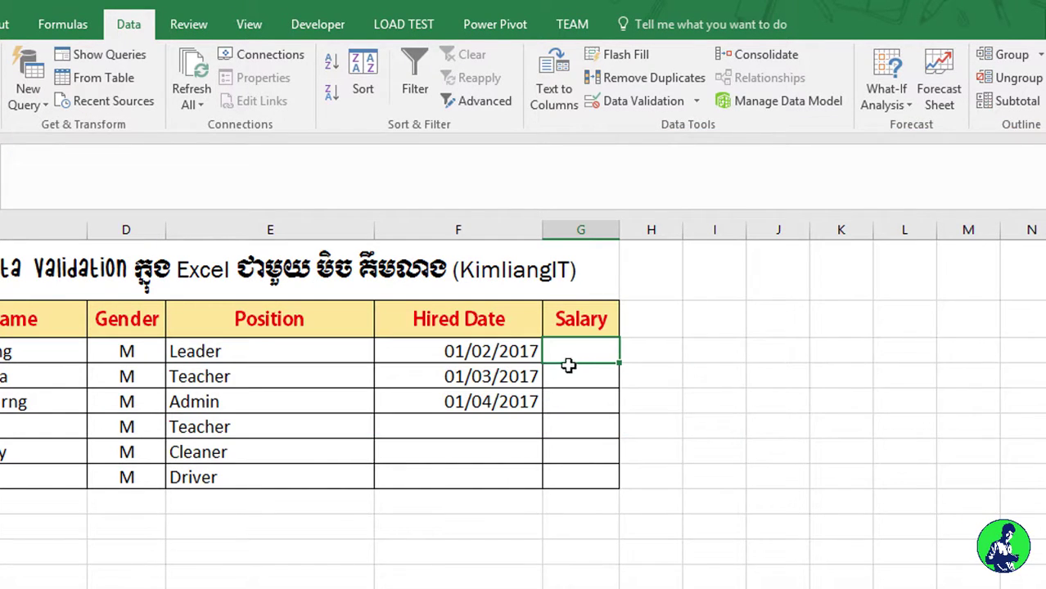
pyautogui.write('50')
pyautogui.press('Return')
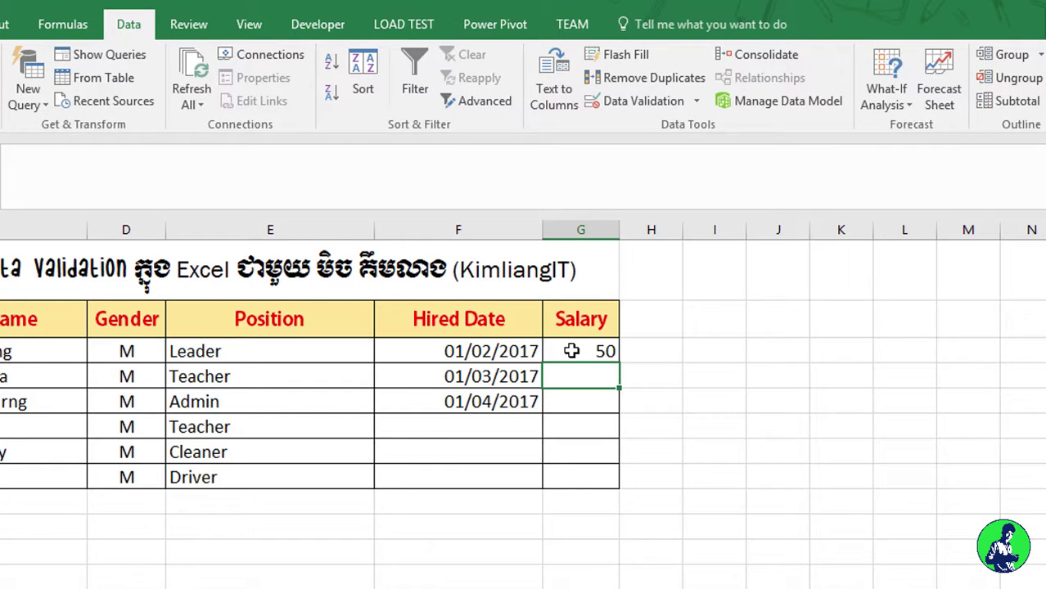
# Step: Confirm a salary of 5 is rejected, then select all six Salary cells
pyautogui.click(571, 352)
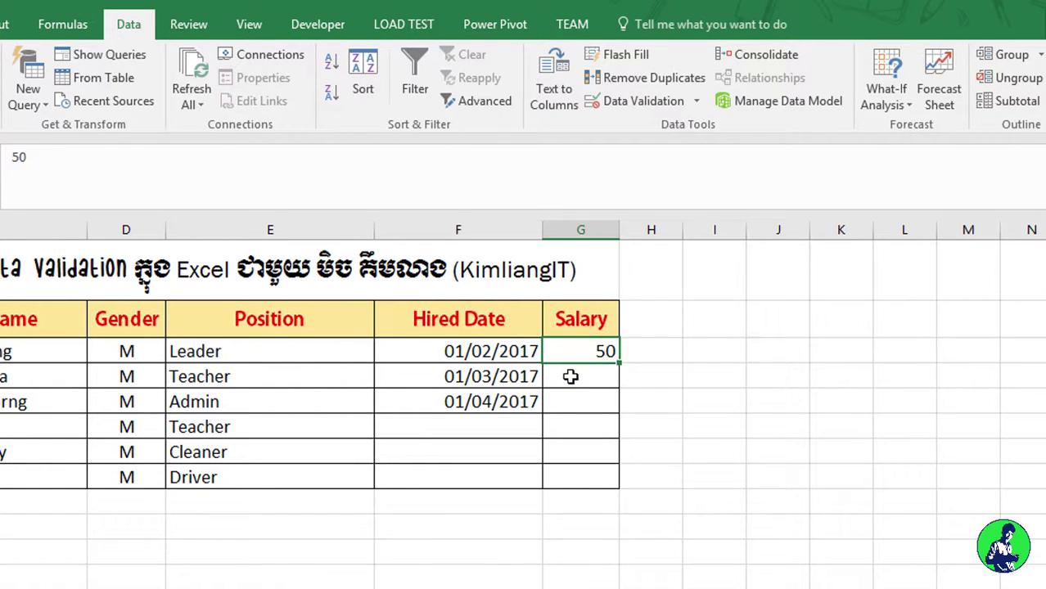
pyautogui.click(570, 375)
pyautogui.click(571, 397)
pyautogui.write('5')
pyautogui.press('Return')
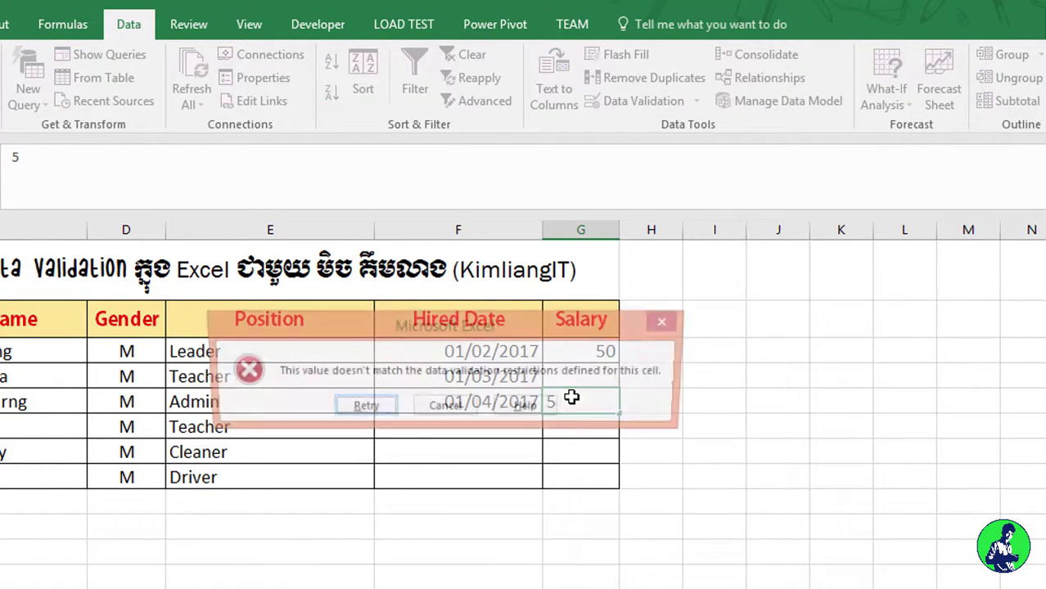
pyautogui.click(455, 410)
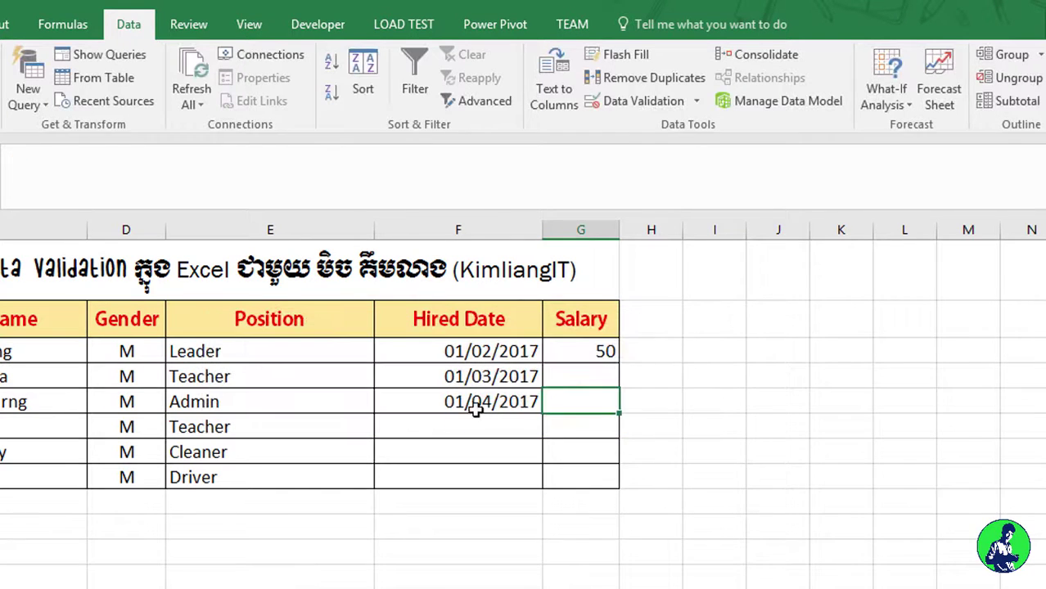
pyautogui.click(580, 378)
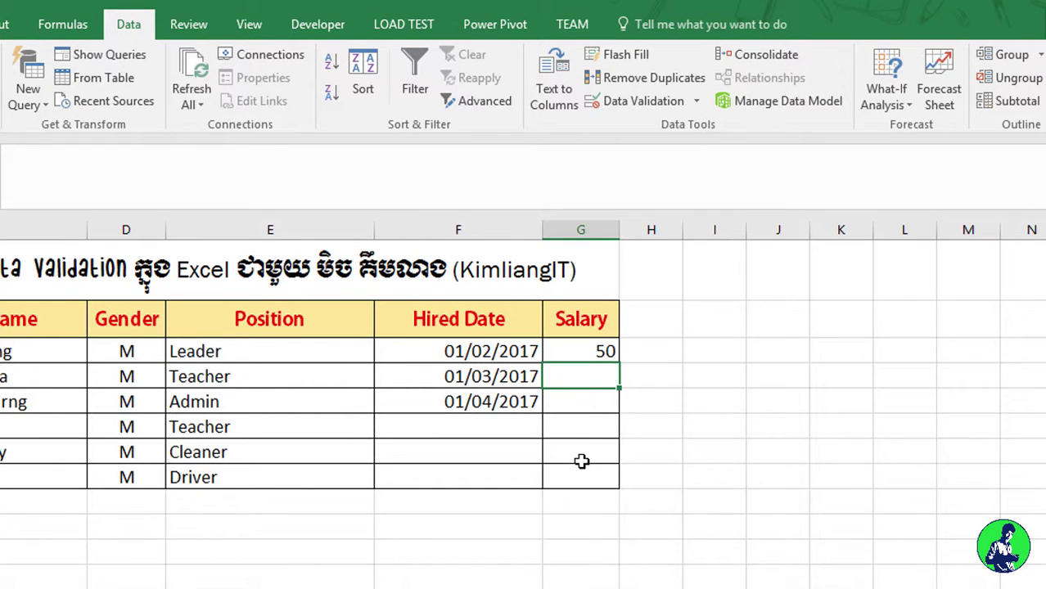
pyautogui.moveTo(585, 352); pyautogui.dragTo(593, 477)
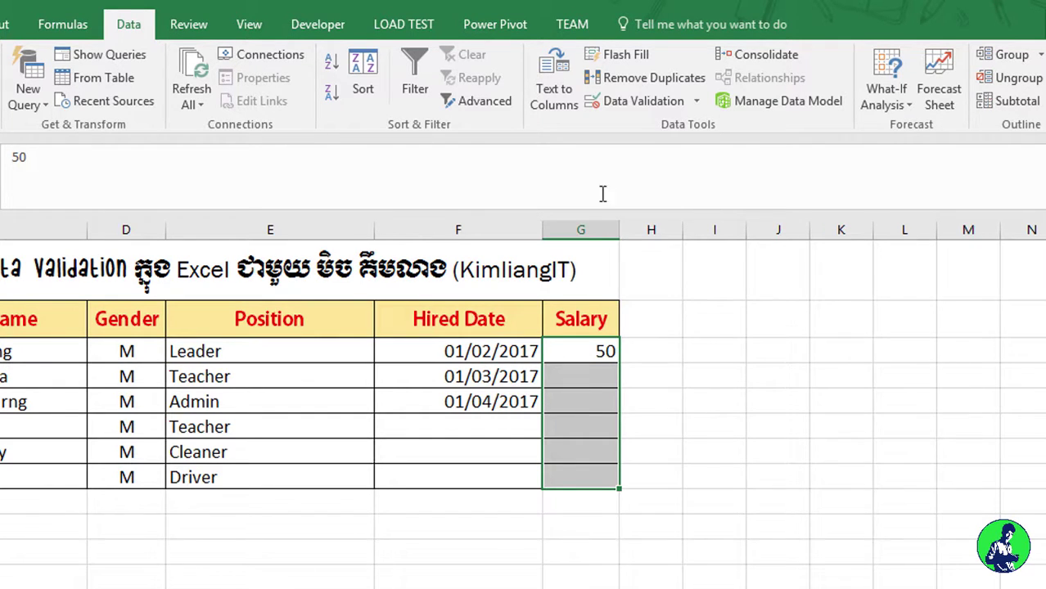
# Step: Title the Salary rule's Stop alert 'Error salary'
pyautogui.click(626, 106)
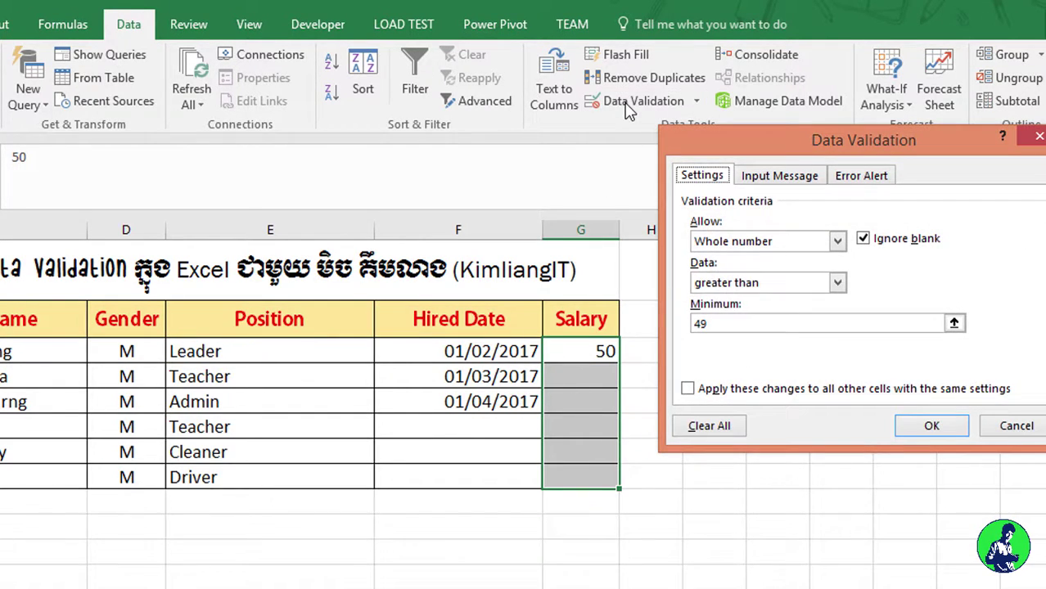
pyautogui.click(861, 175)
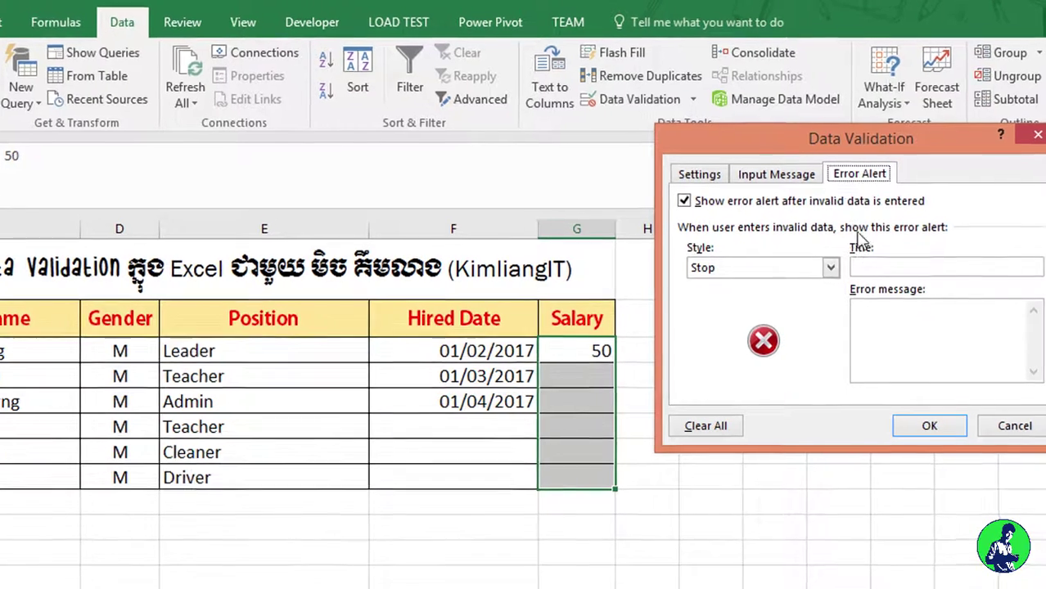
pyautogui.click(847, 258)
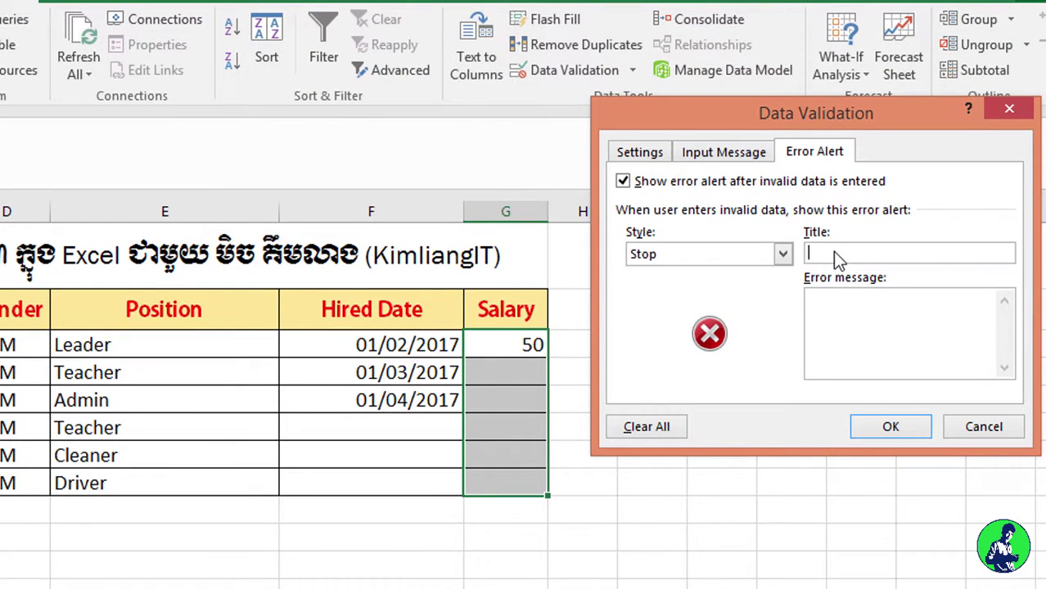
pyautogui.write('Dalar')
pyautogui.write('y ms')
pyautogui.write('us')
pyautogui.press('BackSpace')
pyautogui.press('BackSpace')
pyautogui.press('BackSpace')
pyautogui.press('BackSpace')
pyautogui.press('BackSpace')
pyautogui.press('BackSpace')
pyautogui.write('Error')
pyautogui.write(' salary')
# Step: Set the error message to 'Salary must be >=50$' and save the alert
pyautogui.press('Tab')
pyautogui.write('alar')
pyautogui.write('y must ')
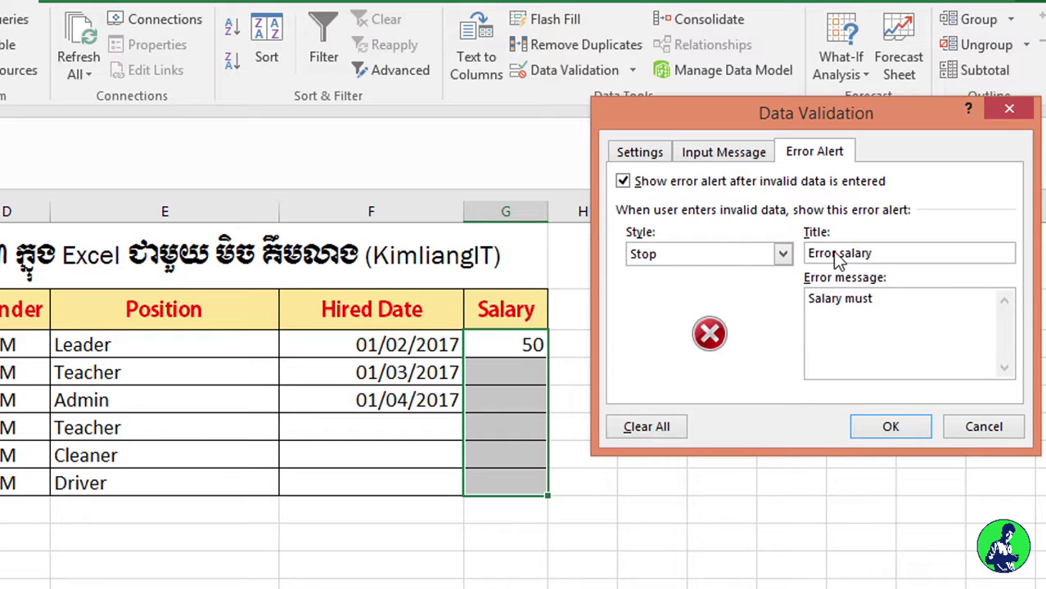
pyautogui.write('be ')
pyautogui.write('greate')
pyautogui.press('BackSpace')
pyautogui.press('BackSpace')
pyautogui.press('BackSpace')
pyautogui.press('BackSpace')
pyautogui.write('>=')
pyautogui.write('50$')
pyautogui.click(884, 429)
pyautogui.click(509, 377)
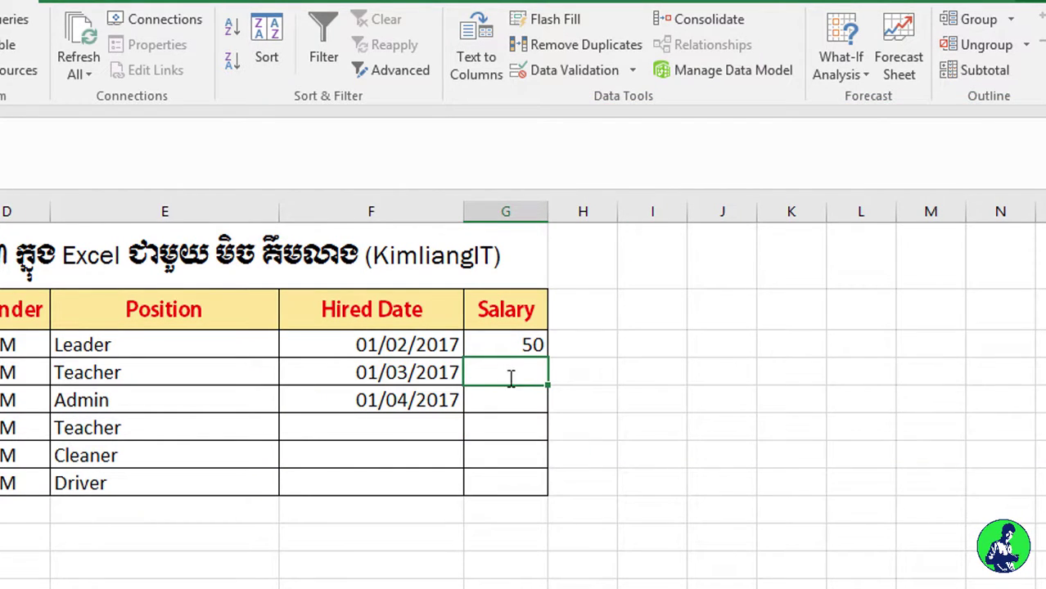
pyautogui.write('34')
pyautogui.press('Return')
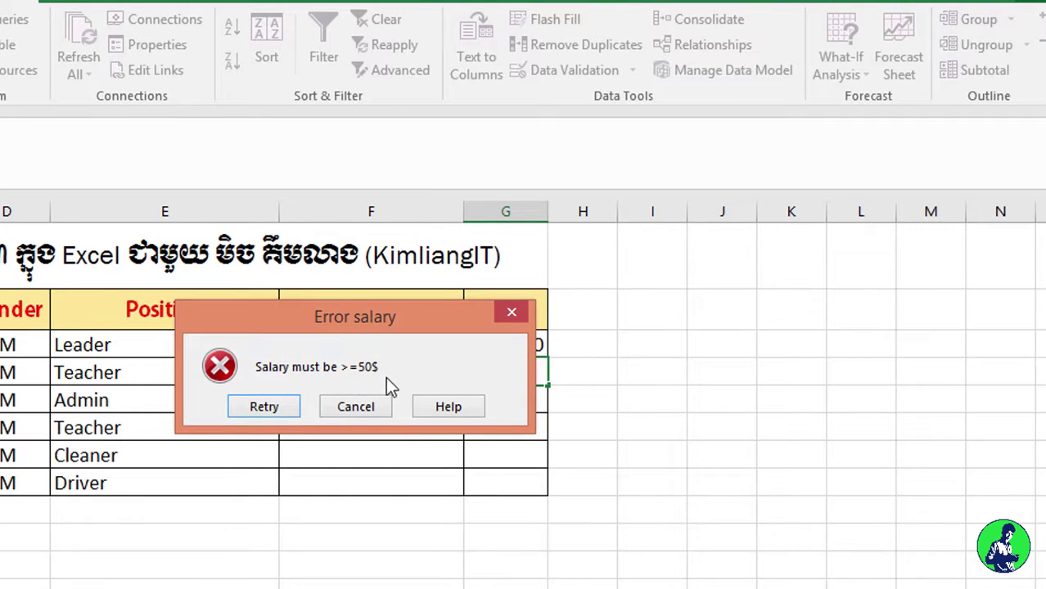
pyautogui.click(351, 409)
pyautogui.click(516, 397)
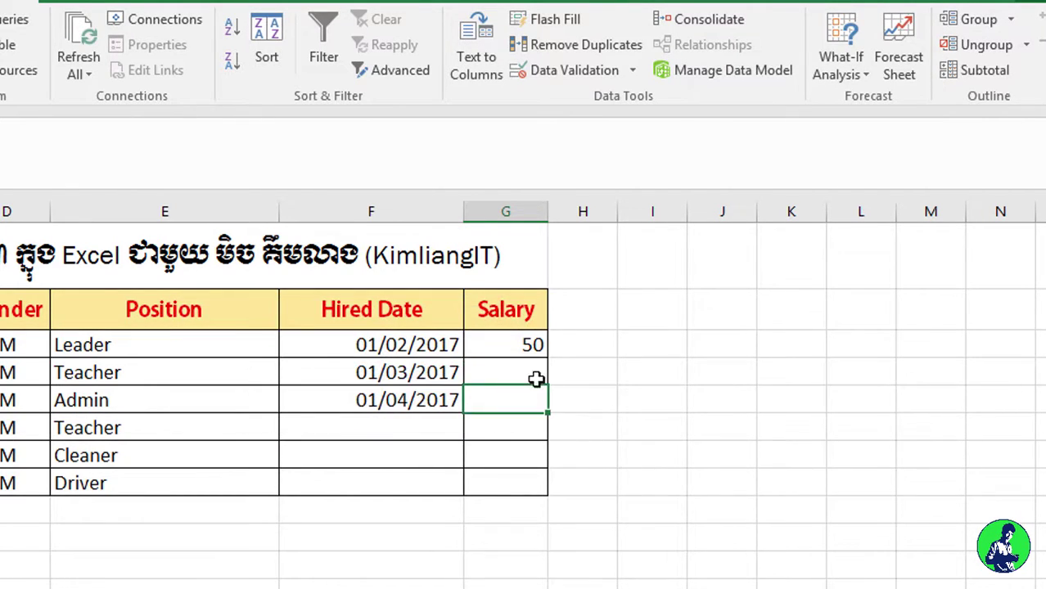
pyautogui.click(519, 367)
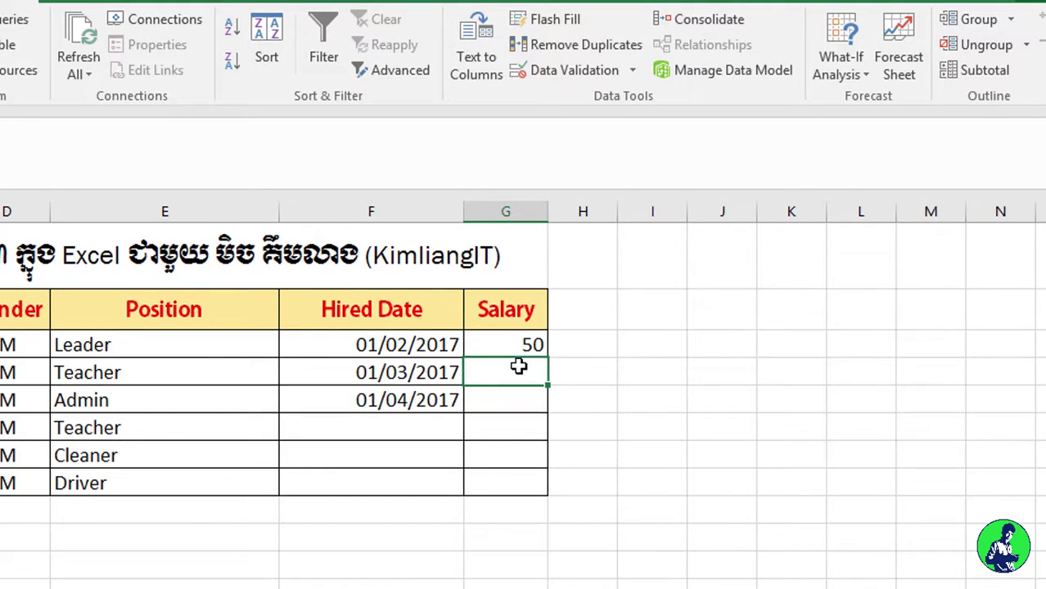